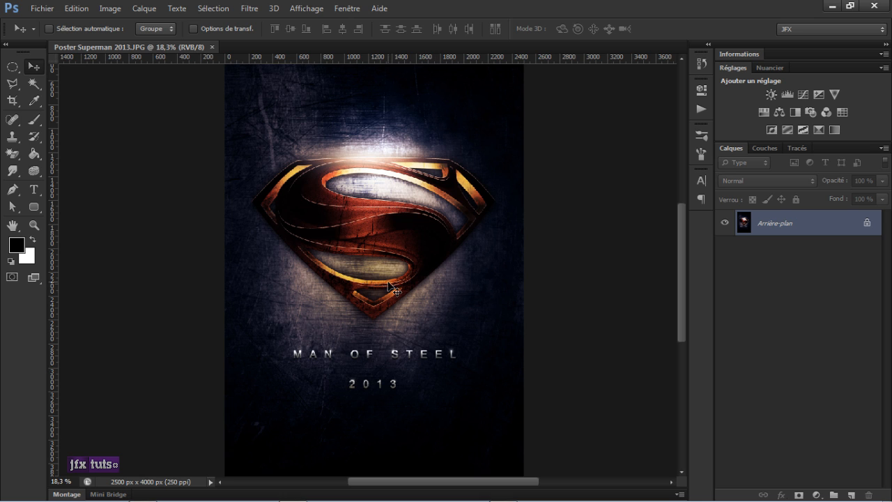
Examine the finished Man of Steel poster's emblem, lettering and scratched background up close
{"action": "scroll", "coordinate": [370, 244], "scroll_direction": "up", "scroll_amount": 1}
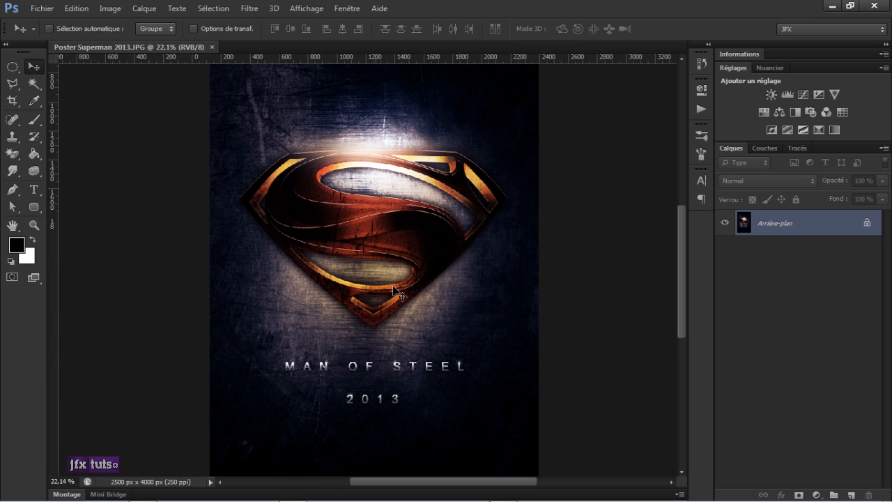
{"action": "scroll", "coordinate": [391, 287], "scroll_direction": "up", "scroll_amount": 1}
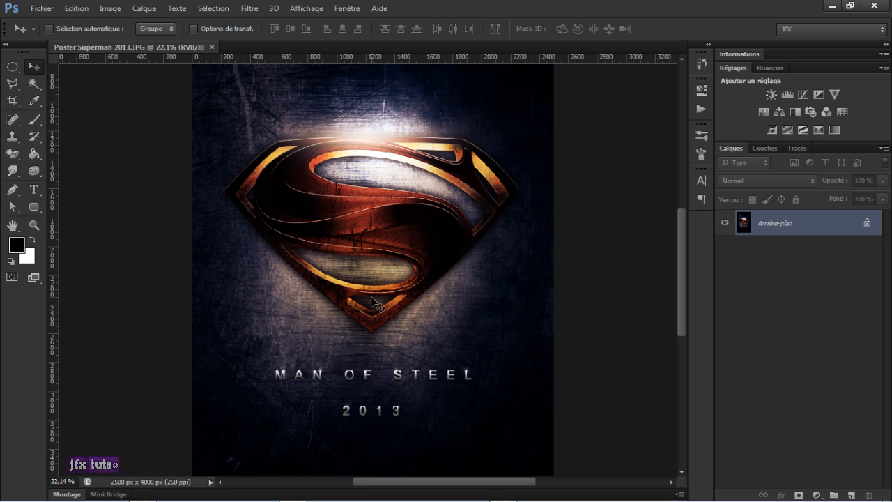
{"action": "scroll", "coordinate": [376, 304], "scroll_direction": "up", "scroll_amount": 2}
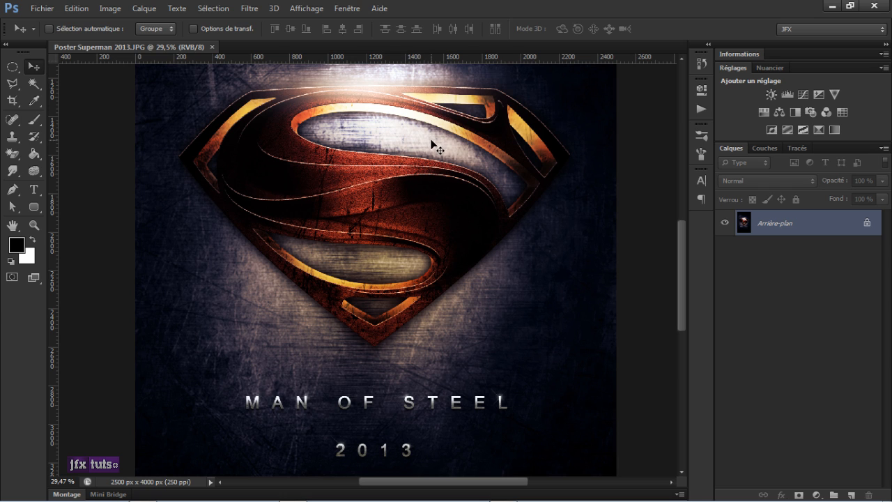
{"action": "key", "text": "space"}
{"action": "left_click_drag", "start_coordinate": [388, 169], "coordinate": [372, 227]}
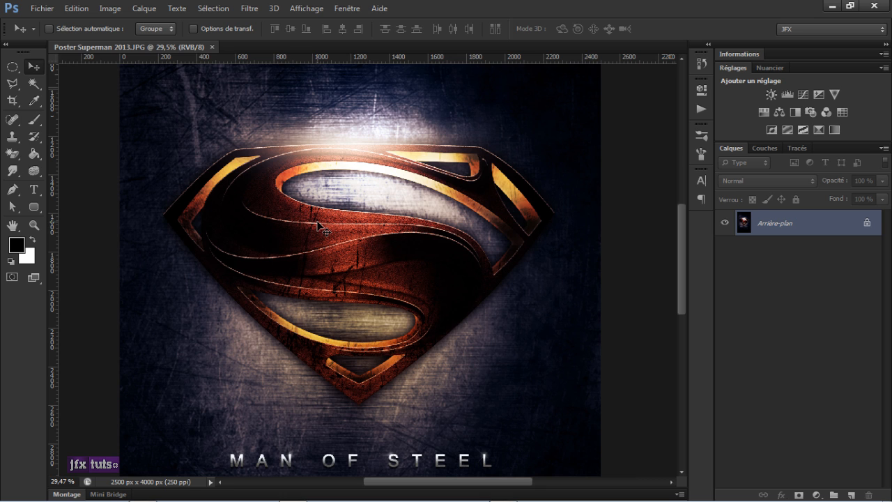
{"action": "scroll", "coordinate": [374, 308], "scroll_direction": "down", "scroll_amount": 1}
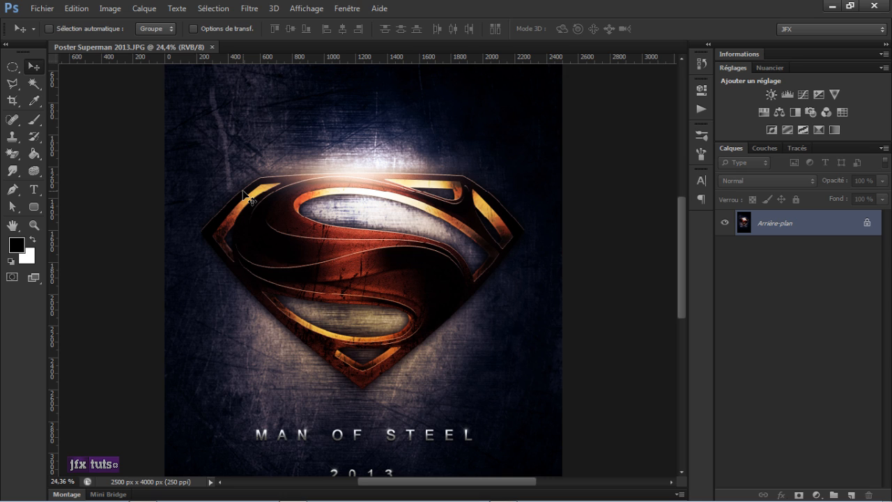
Create a 2500 × 4000 px RGB document named "Superman 2013" at 150 pixels/inch with a transparent background
{"action": "key", "text": "ctrl+n"}
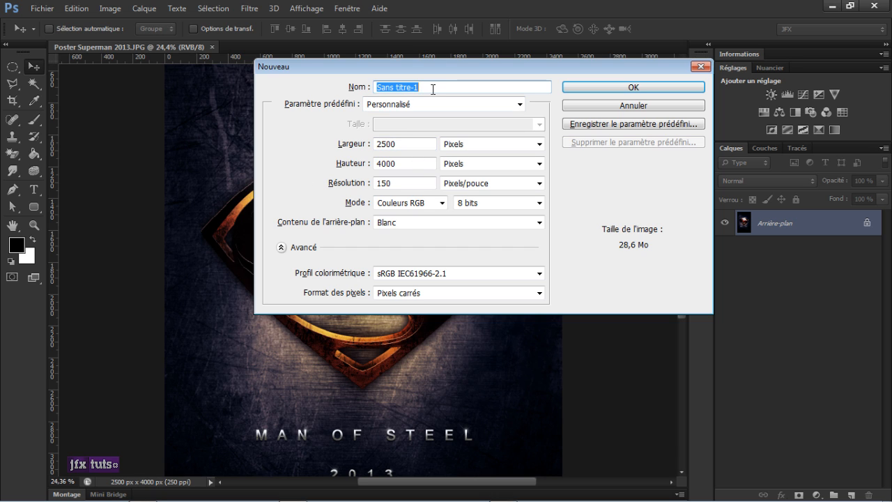
{"action": "type", "text": "Super"}
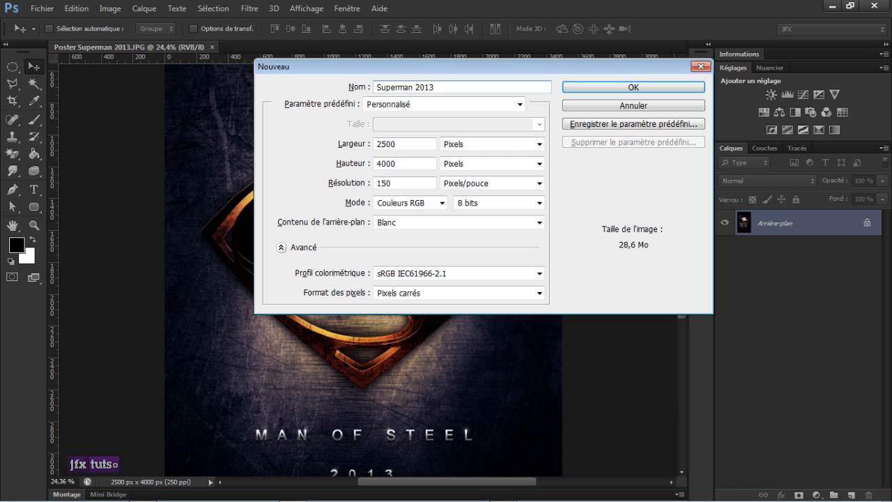
{"action": "type", "text": "man 2013"}
{"action": "left_click", "coordinate": [429, 144]}
{"action": "left_click_drag", "start_coordinate": [429, 144], "coordinate": [372, 146]}
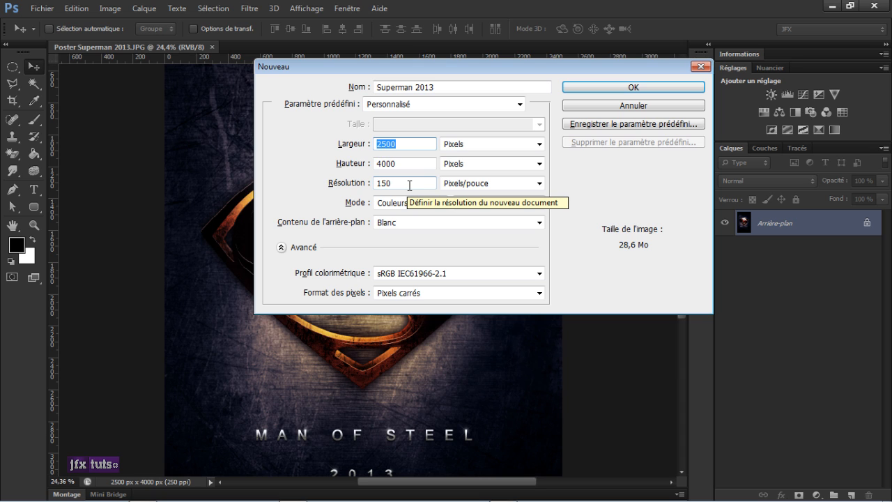
{"action": "left_click", "coordinate": [536, 222]}
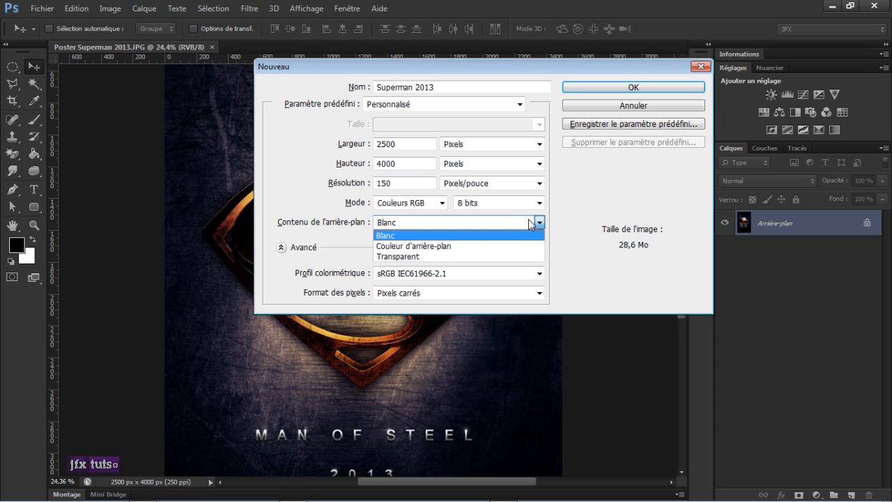
{"action": "left_click", "coordinate": [498, 256]}
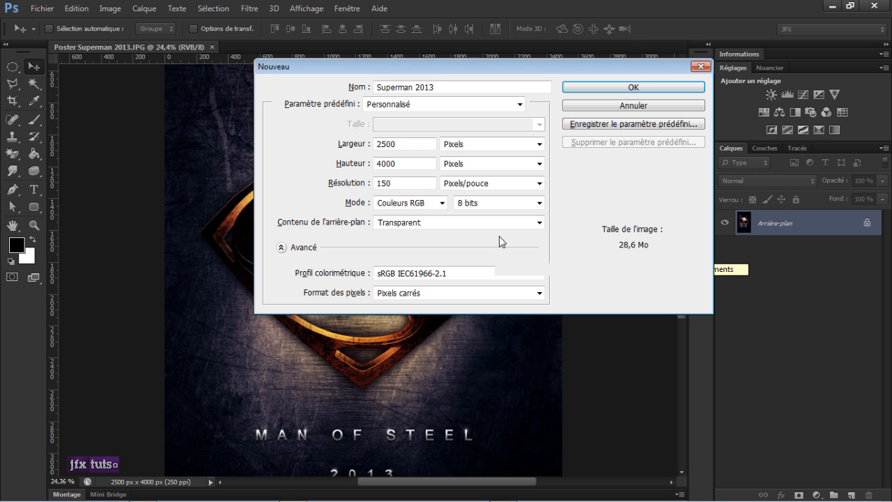
{"action": "key", "text": "Return"}
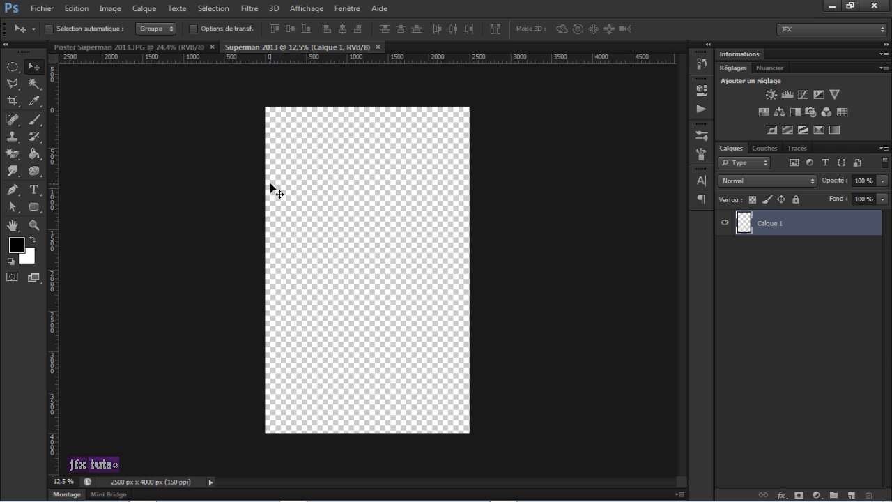
Place Texture 1b.jpg in the new document and scale it to 325.52 % so it fills the whole canvas
{"action": "scroll", "coordinate": [287, 199], "scroll_direction": "up", "scroll_amount": 2}
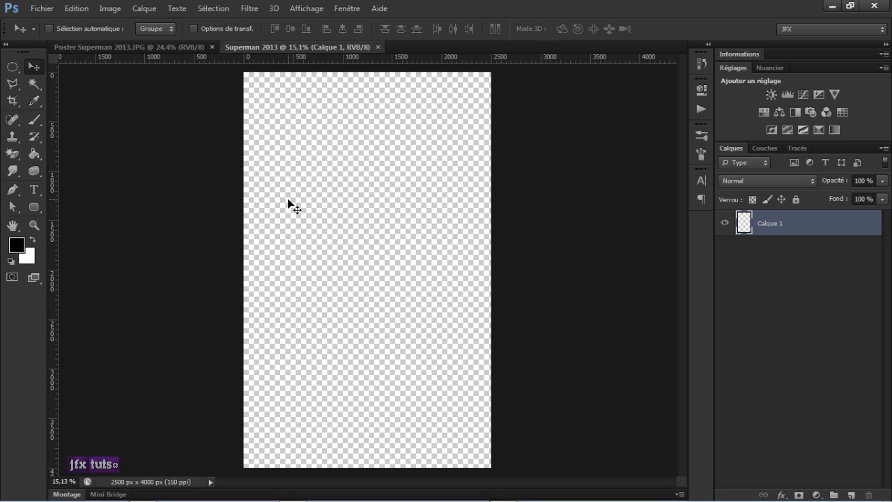
{"action": "scroll", "coordinate": [287, 198], "scroll_direction": "down", "scroll_amount": 1}
{"action": "left_click", "coordinate": [47, 13]}
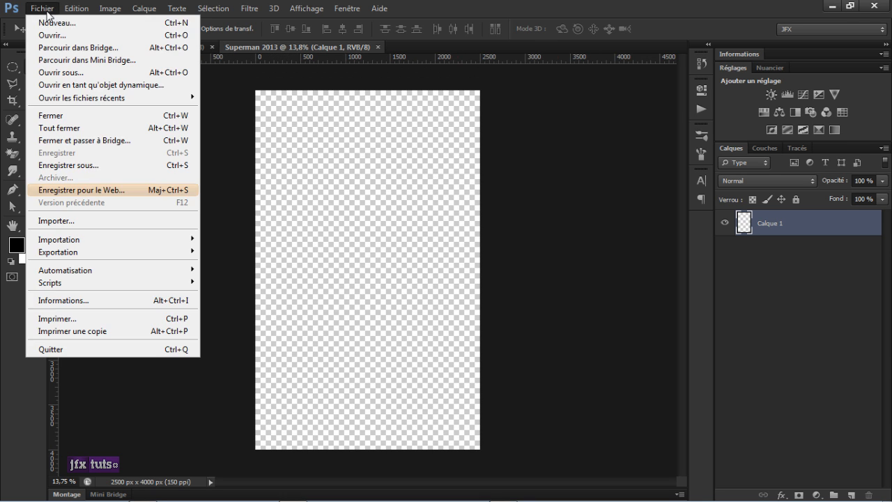
{"action": "left_click", "coordinate": [59, 221]}
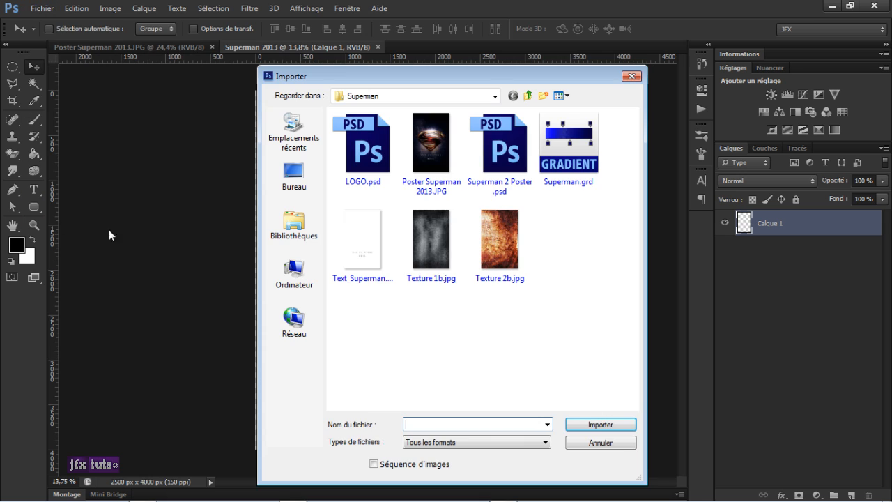
{"action": "left_click", "coordinate": [421, 227]}
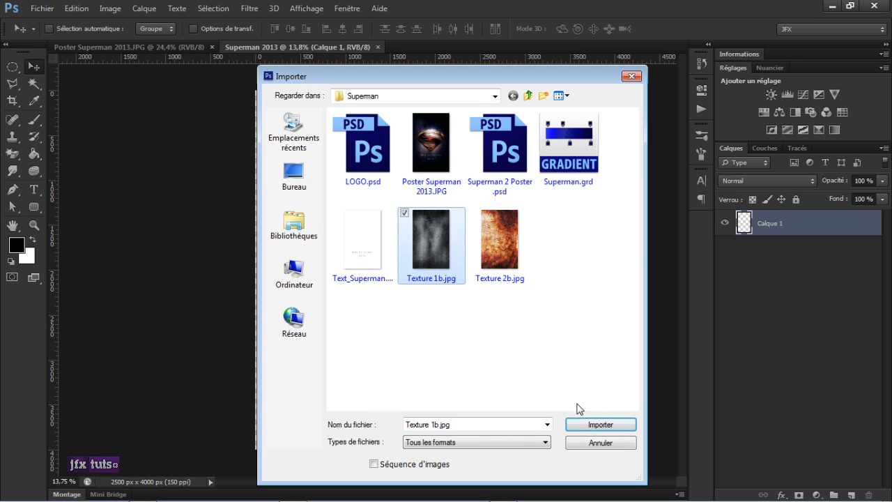
{"action": "left_click", "coordinate": [612, 427]}
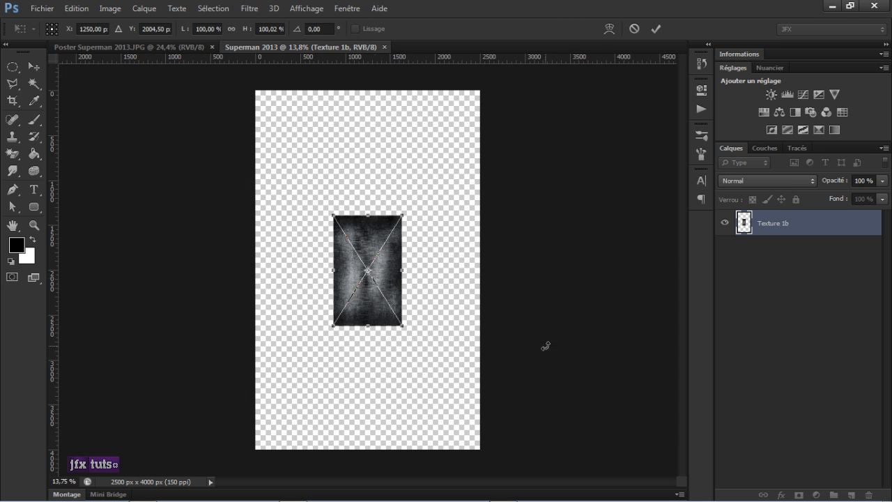
{"action": "left_click_drag", "start_coordinate": [369, 247], "coordinate": [291, 122]}
{"action": "left_click_drag", "start_coordinate": [318, 200], "coordinate": [479, 449]}
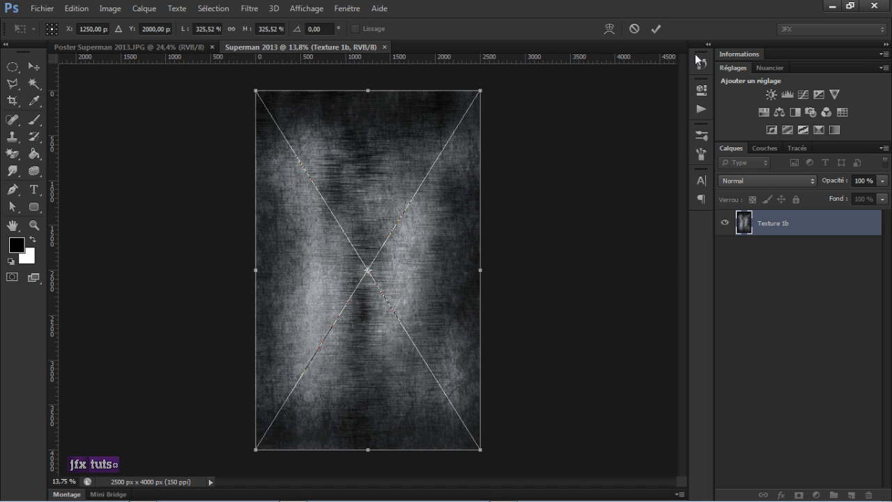
{"action": "left_click", "coordinate": [656, 28]}
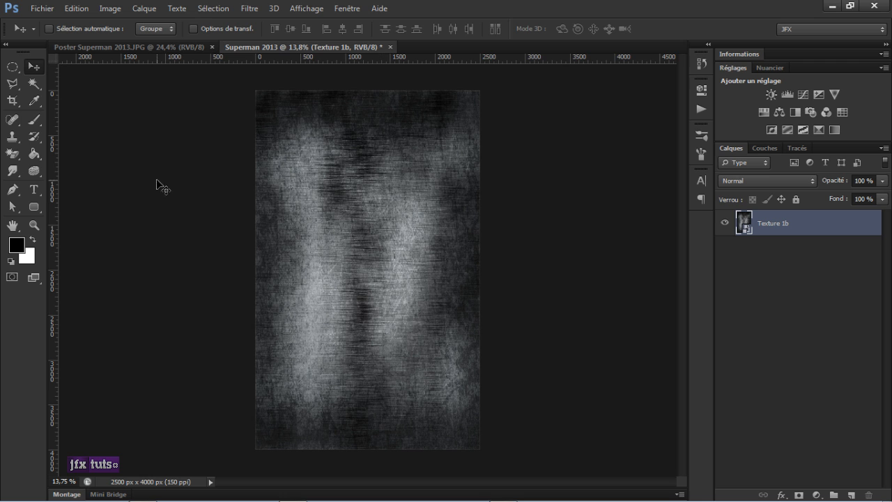
Place Texture 2b.jpg above the first texture and scale it to 2500 × 4000 px to cover the canvas
{"action": "left_click", "coordinate": [41, 9]}
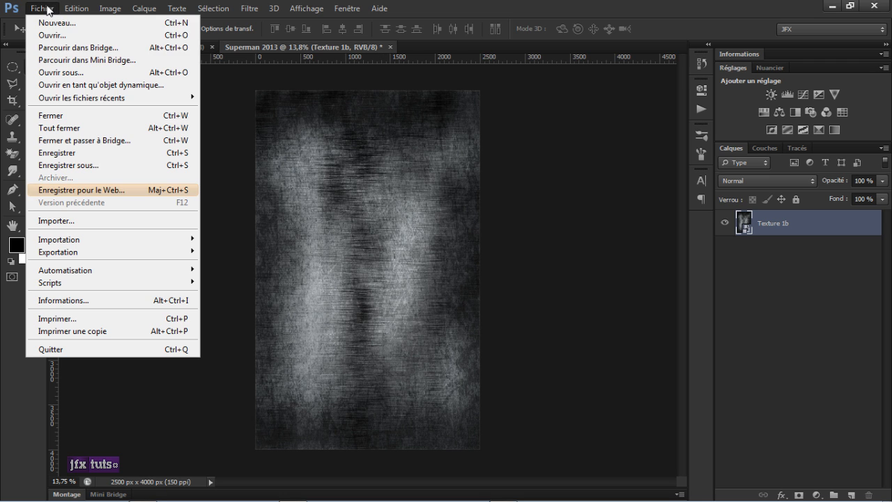
{"action": "left_click", "coordinate": [57, 221]}
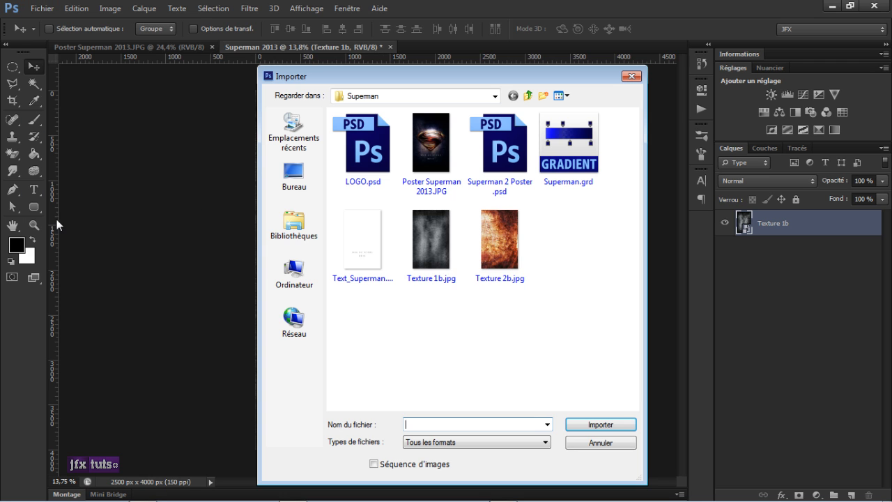
{"action": "left_click", "coordinate": [507, 245]}
{"action": "left_click", "coordinate": [620, 424]}
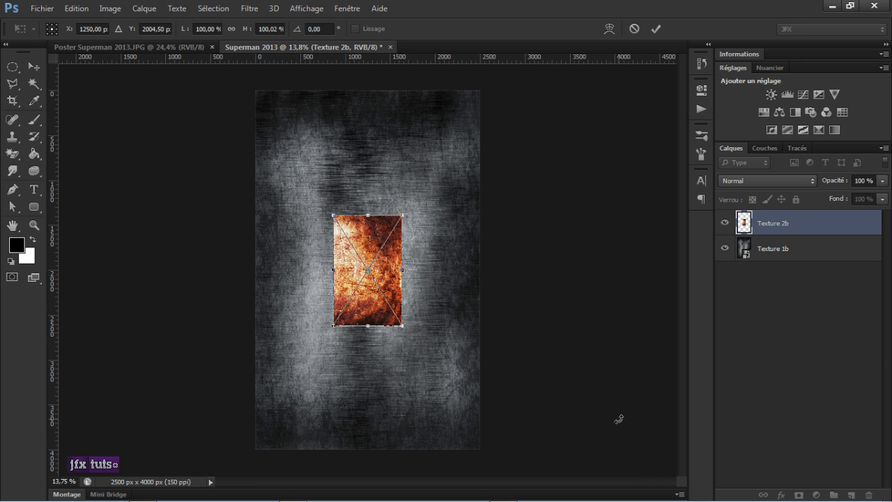
{"action": "left_click_drag", "start_coordinate": [369, 244], "coordinate": [292, 121]}
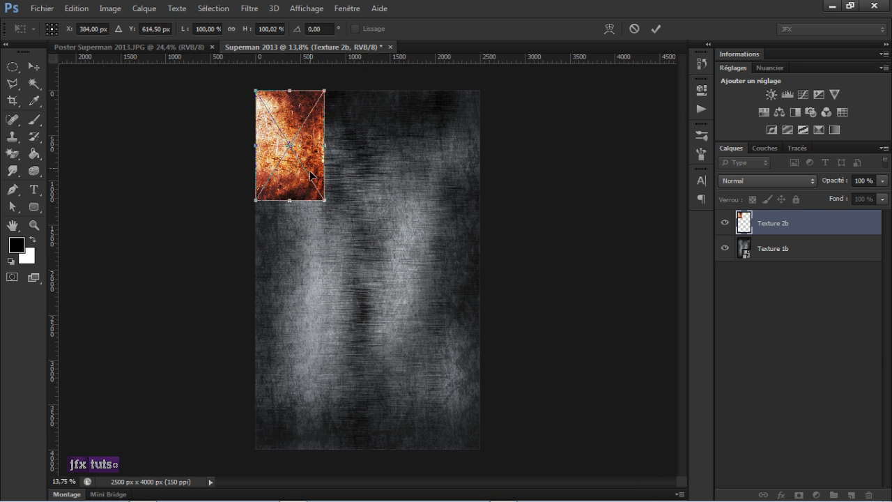
{"action": "left_click_drag", "start_coordinate": [324, 200], "coordinate": [480, 449]}
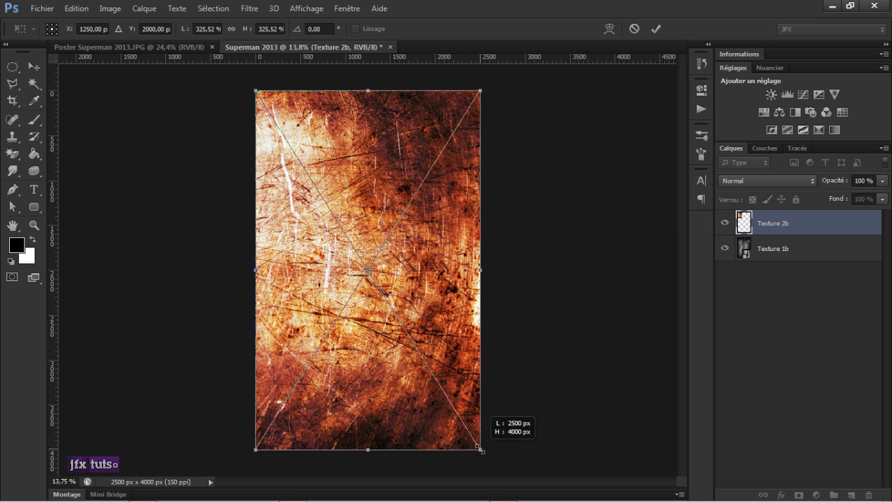
{"action": "key", "text": "Return"}
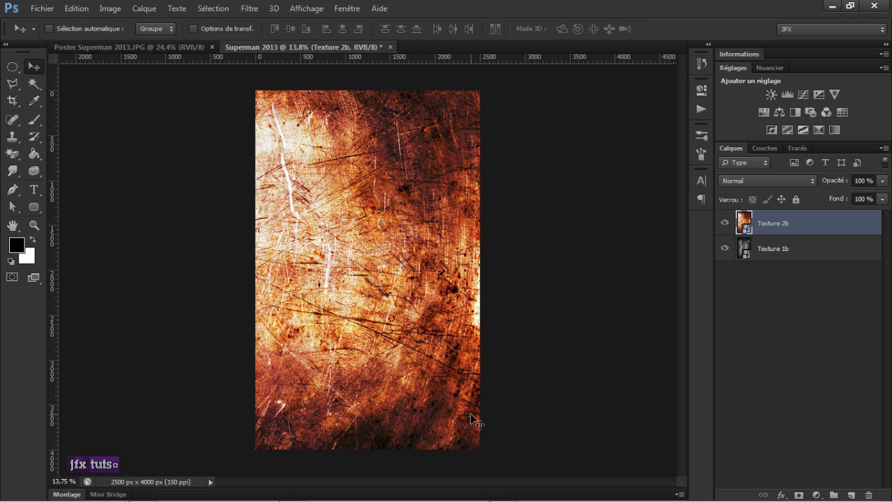
Rasterize the Texture 2b layer and desaturate it to black and white
{"action": "right_click", "coordinate": [817, 225]}
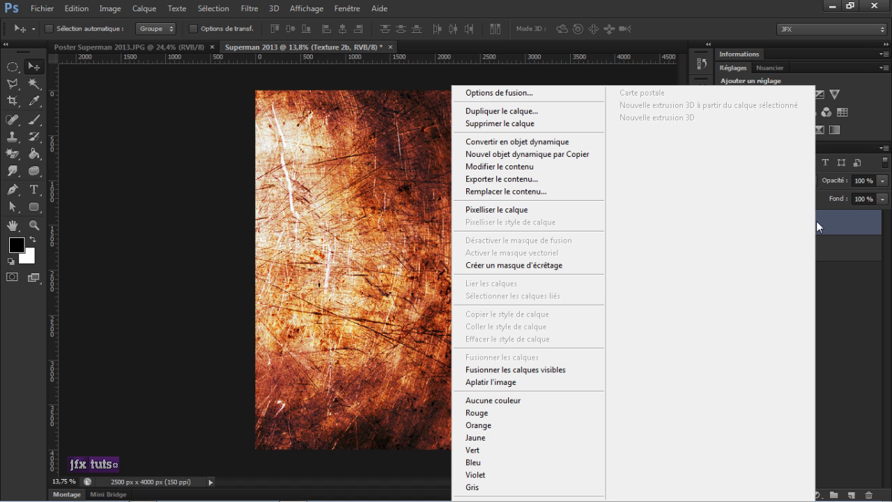
{"action": "left_click", "coordinate": [561, 210]}
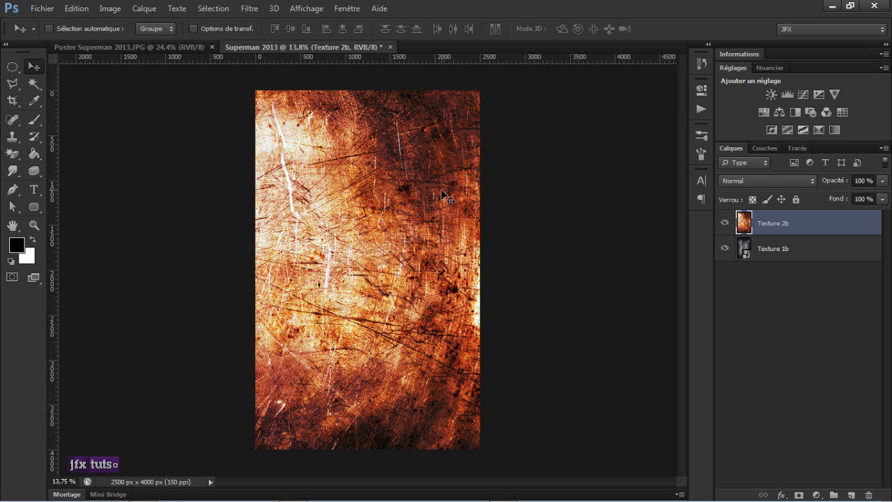
{"action": "left_click", "coordinate": [109, 9]}
{"action": "mouse_move", "coordinate": [117, 42]}
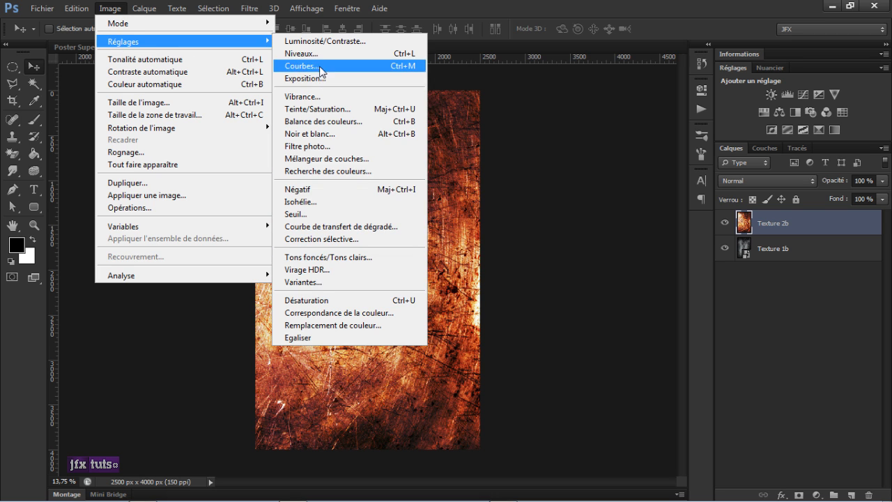
{"action": "left_click", "coordinate": [301, 301]}
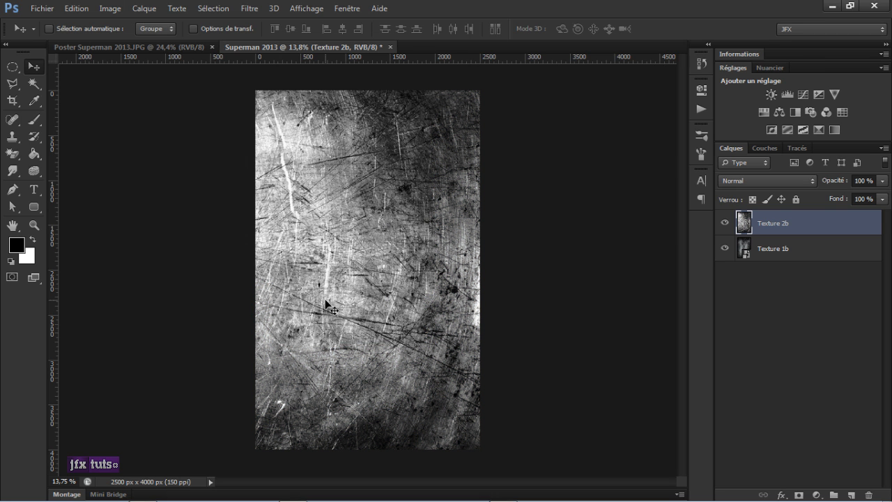
Set the Texture 2b layer's blending mode to Produit and add a layer mask to it
{"action": "left_click", "coordinate": [778, 182]}
{"action": "left_click", "coordinate": [778, 183]}
{"action": "left_click", "coordinate": [786, 182]}
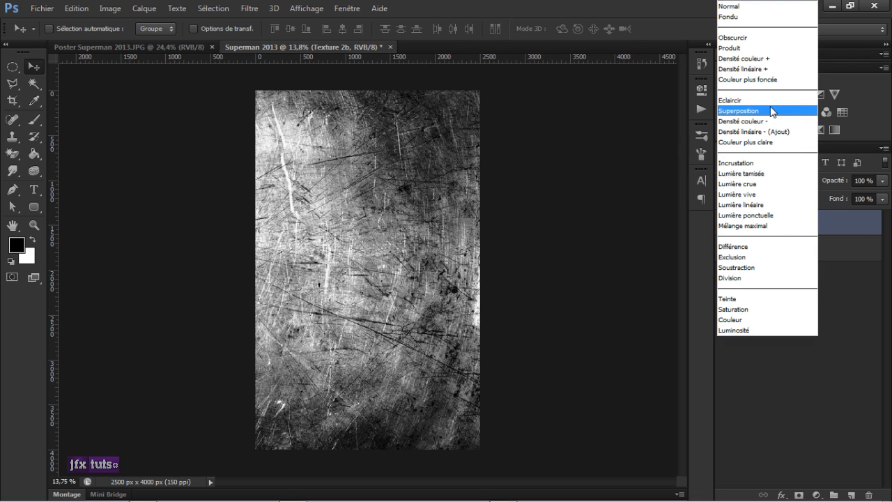
{"action": "left_click", "coordinate": [760, 48]}
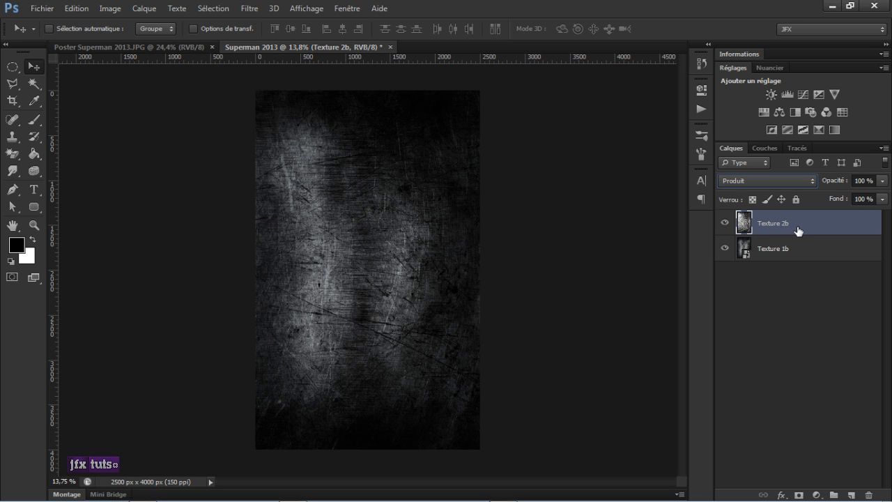
{"action": "left_click", "coordinate": [800, 494]}
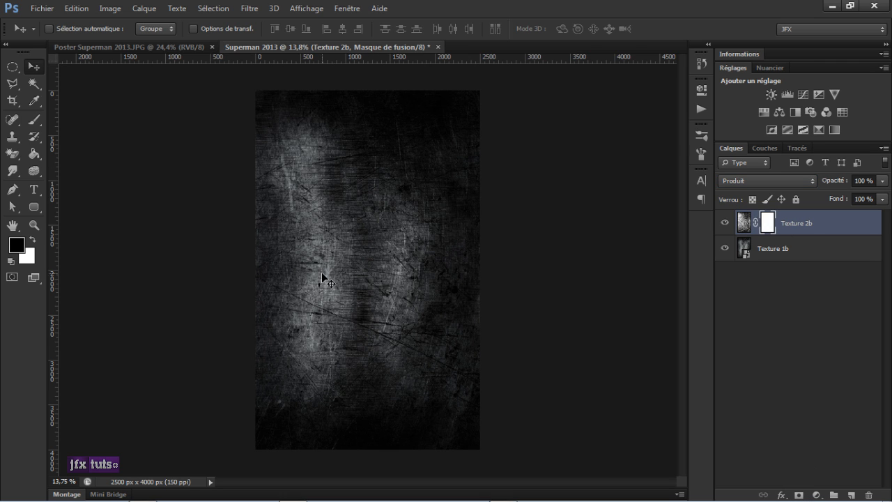
Mask out the centre of the Texture 2b layer with a soft black 2450 px brush at 100 % opacity
{"action": "left_click", "coordinate": [183, 48]}
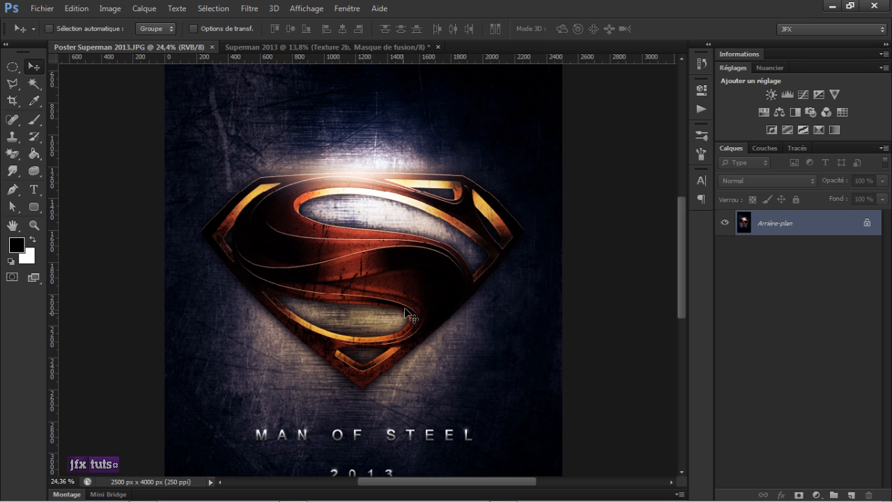
{"action": "left_click", "coordinate": [382, 46]}
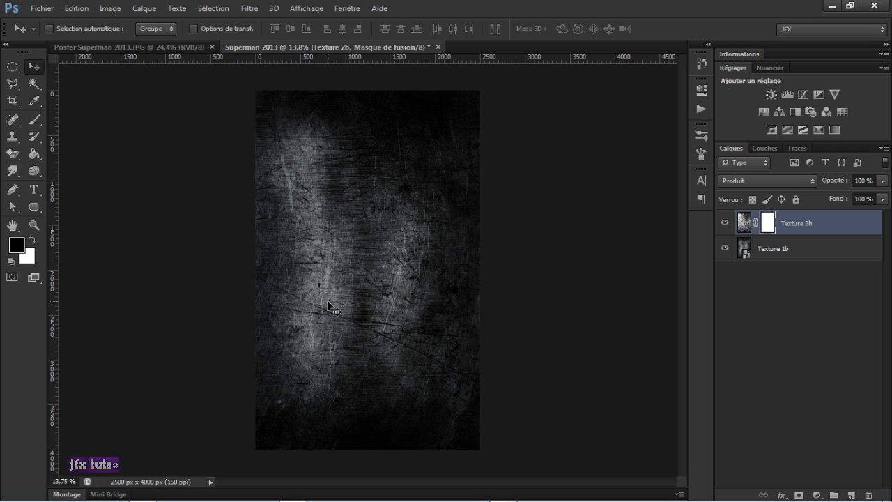
{"action": "key", "text": "b"}
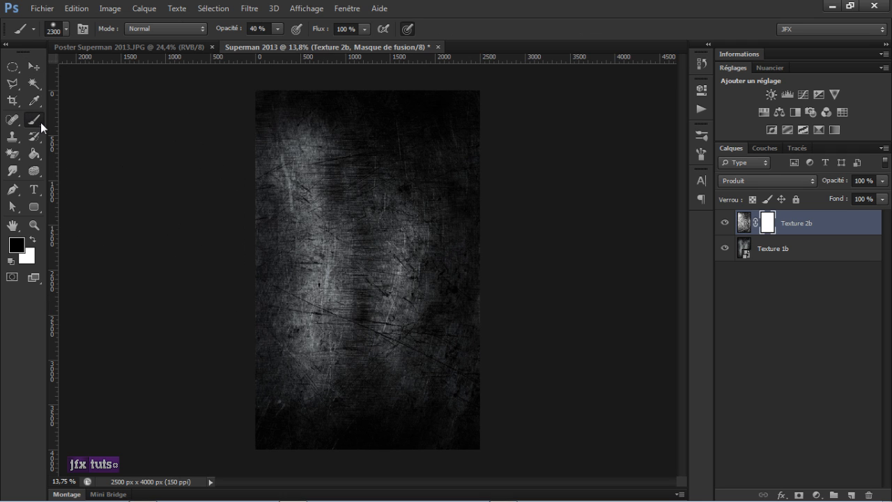
{"action": "left_click", "coordinate": [66, 29]}
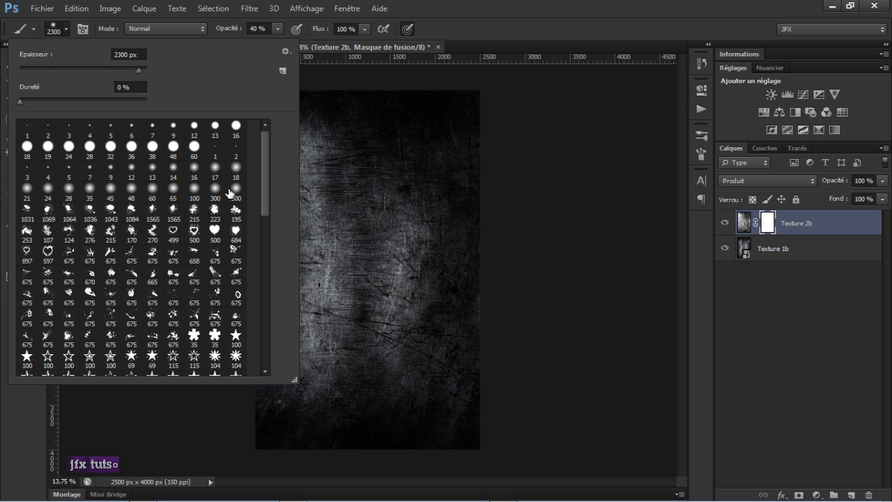
{"action": "left_click", "coordinate": [120, 56]}
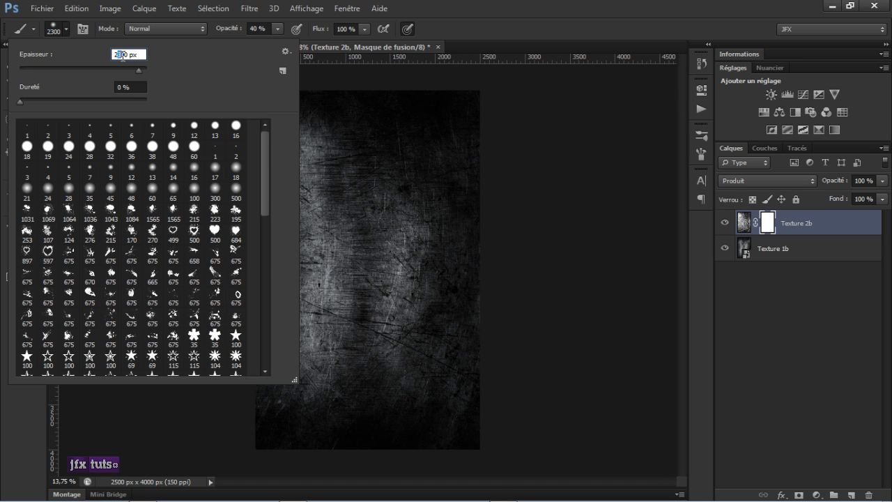
{"action": "type", "text": "245"}
{"action": "key", "text": "Return"}
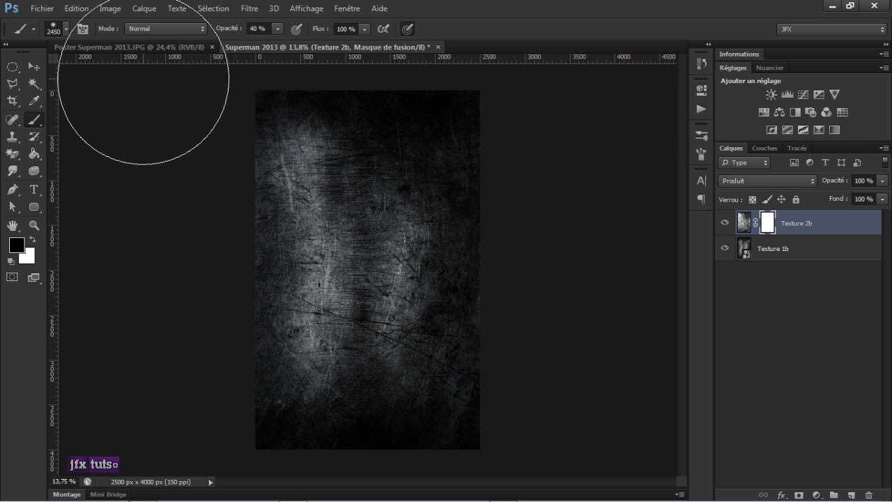
{"action": "left_click_drag", "start_coordinate": [228, 29], "coordinate": [289, 34]}
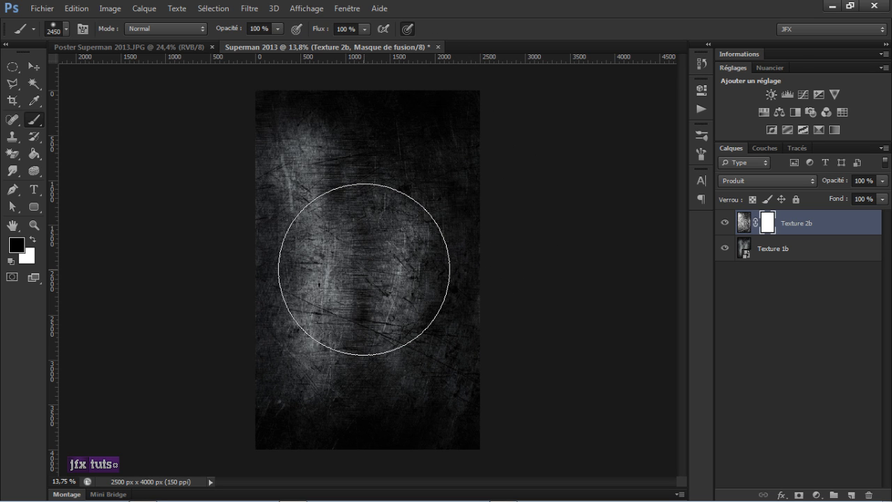
{"action": "mouse_move", "coordinate": [364, 269]}
{"action": "left_mouse_down"}
{"action": "mouse_move", "coordinate": [351, 290]}
{"action": "mouse_move", "coordinate": [364, 269]}
{"action": "left_mouse_up"}
{"action": "left_click", "coordinate": [364, 269]}
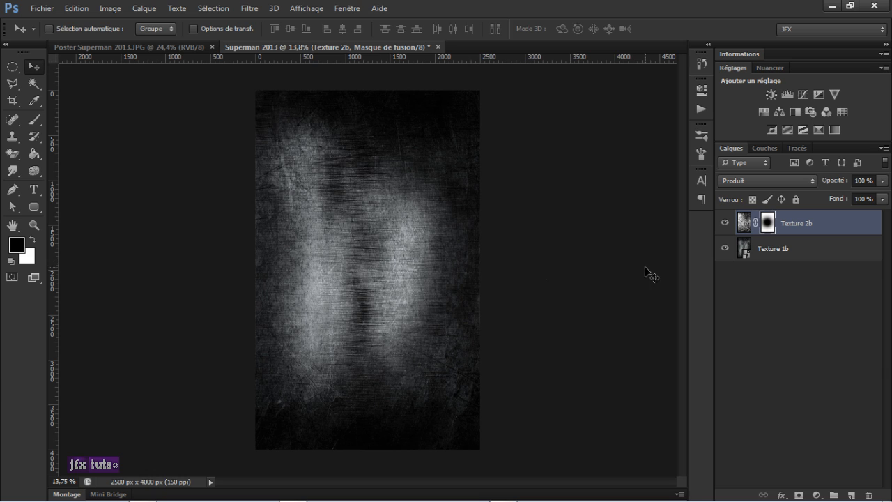
Duplicate the masked Texture 2b layer twice, stacking both copies above the original
{"action": "left_click", "coordinate": [744, 223]}
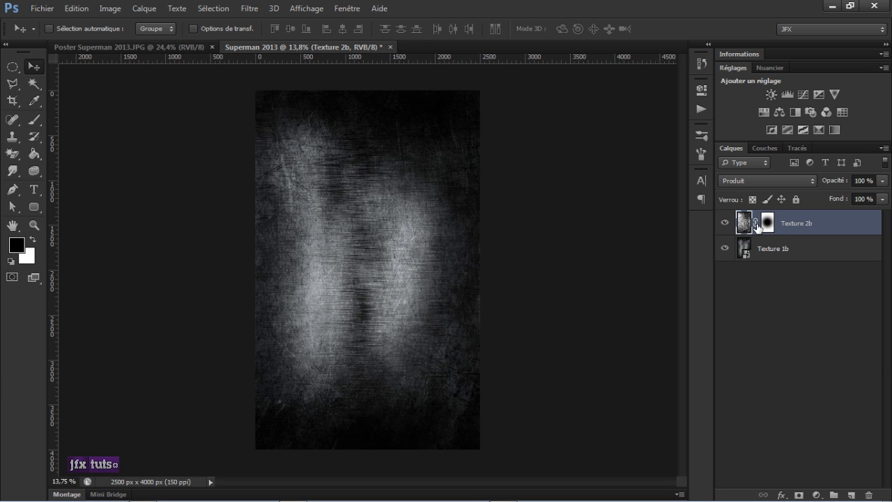
{"action": "right_click", "coordinate": [861, 226]}
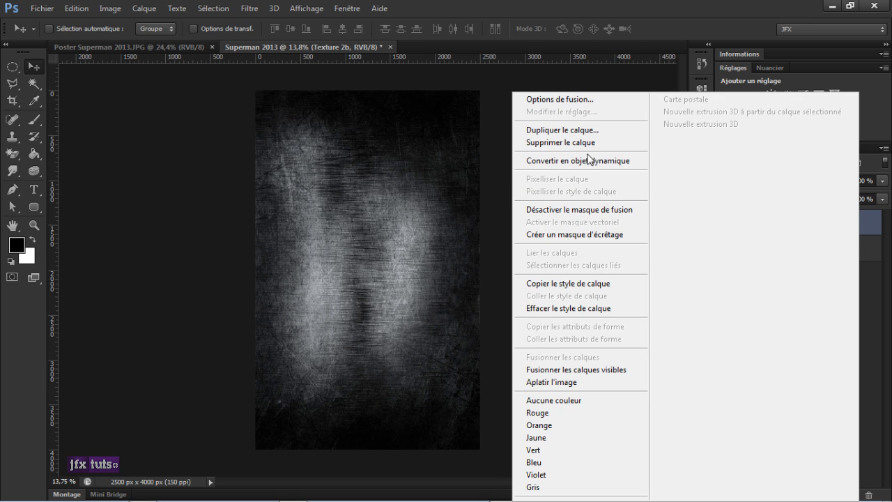
{"action": "left_click", "coordinate": [588, 131]}
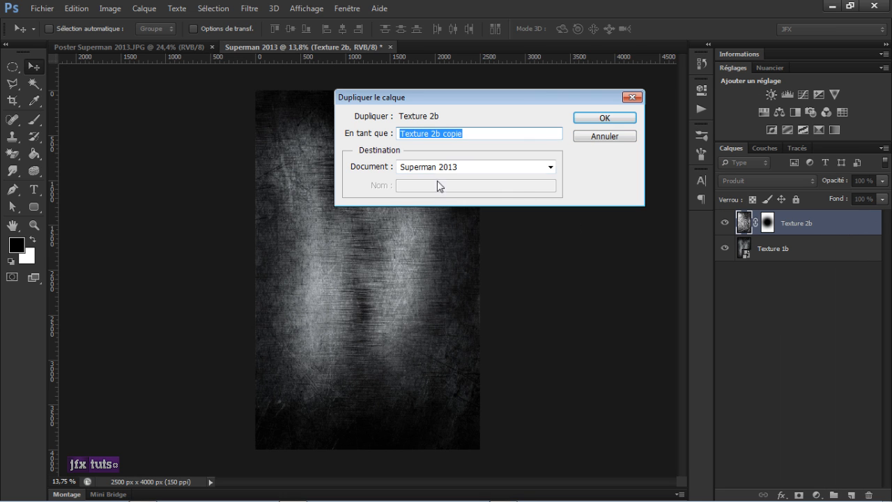
{"action": "left_click", "coordinate": [580, 119]}
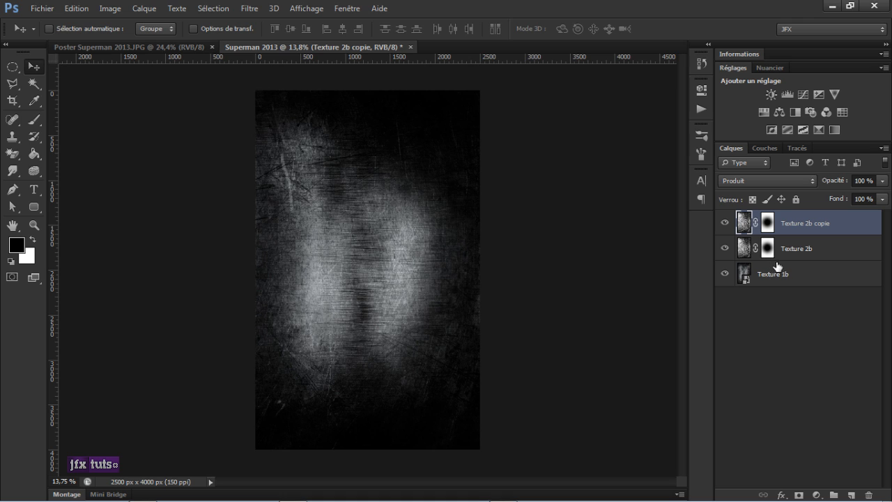
{"action": "key", "text": "ctrl+j"}
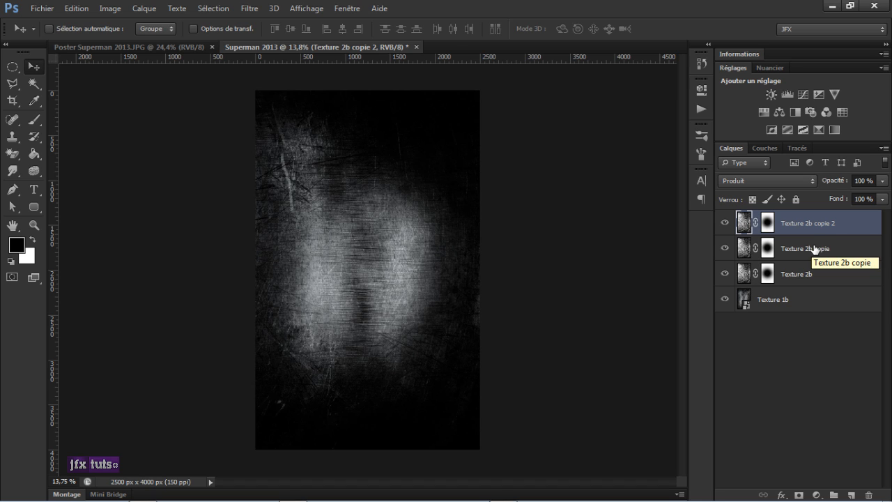
Add a new layer on top, fill it with black and set its blending mode to Densité linéaire - (Ajout)
{"action": "left_click", "coordinate": [851, 495]}
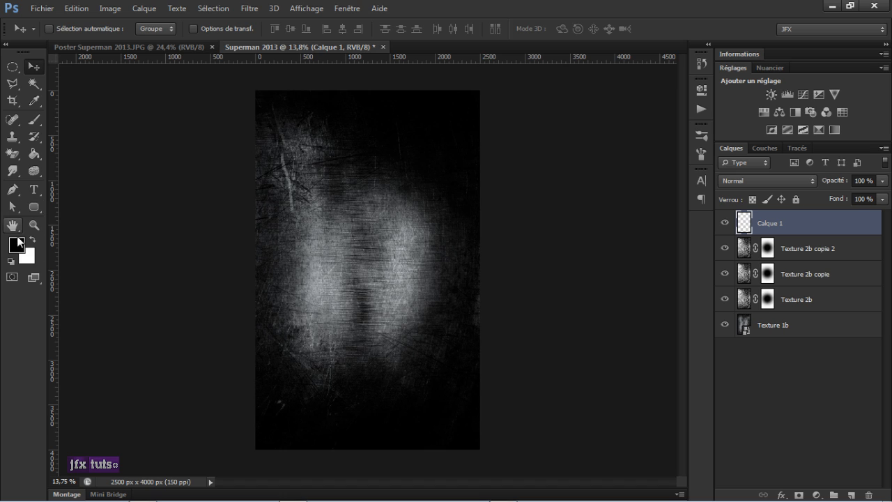
{"action": "left_click", "coordinate": [37, 159]}
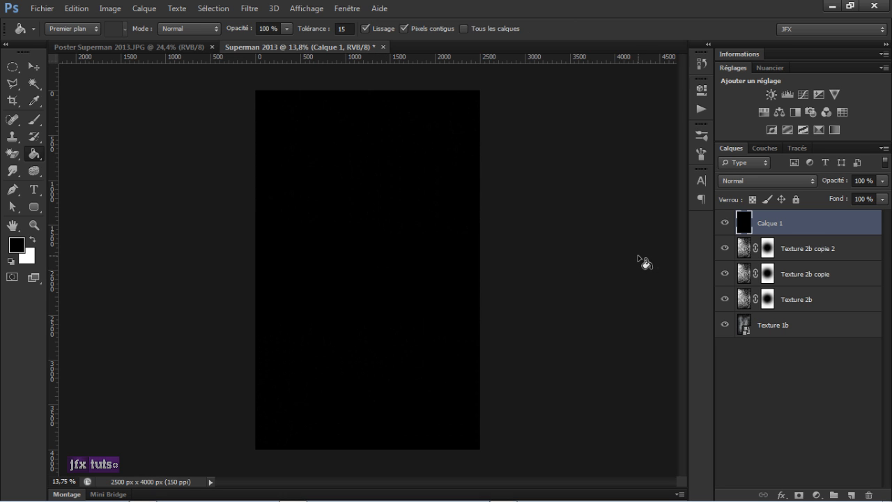
{"action": "key", "text": "v"}
{"action": "left_click", "coordinate": [762, 183]}
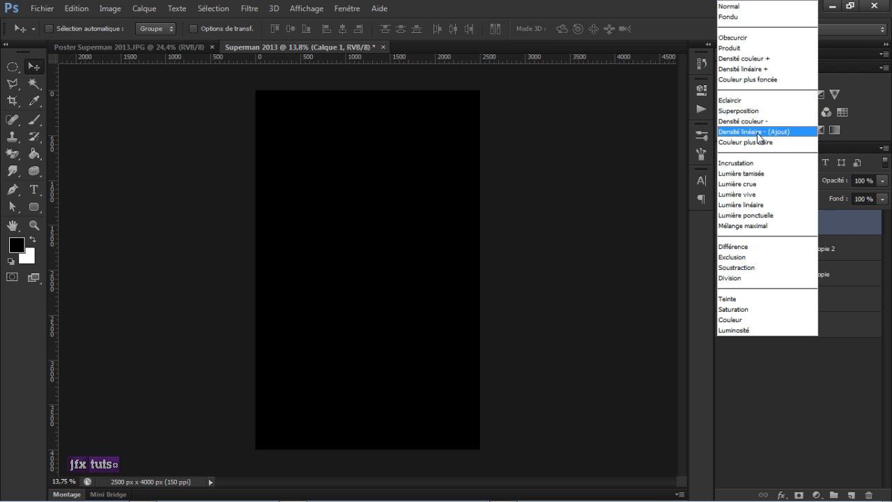
{"action": "left_click", "coordinate": [759, 135]}
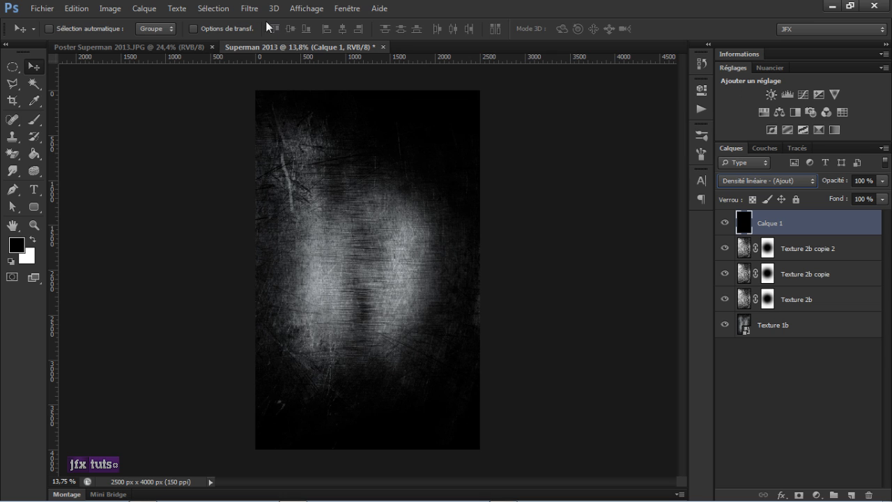
Render a Halo on the black layer with 135 % brightness and the 105 mm lens, placing its centre slightly above the canvas middle
{"action": "left_click", "coordinate": [250, 9]}
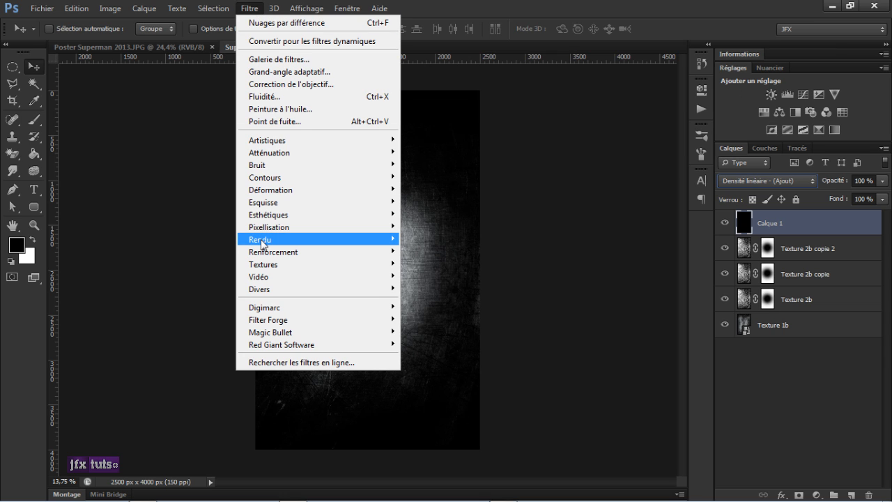
{"action": "mouse_move", "coordinate": [320, 246]}
{"action": "left_click", "coordinate": [420, 264]}
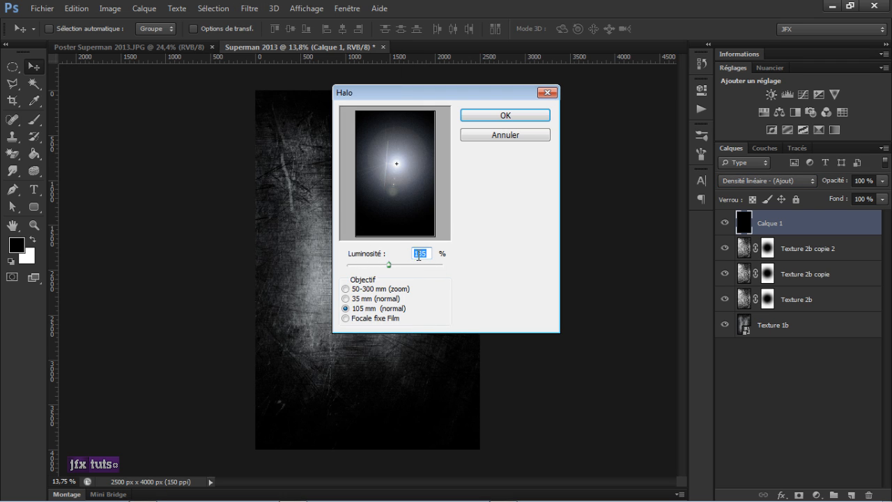
{"action": "mouse_move", "coordinate": [396, 162]}
{"action": "left_mouse_down"}
{"action": "mouse_move", "coordinate": [396, 179]}
{"action": "mouse_move", "coordinate": [395, 161]}
{"action": "left_mouse_up"}
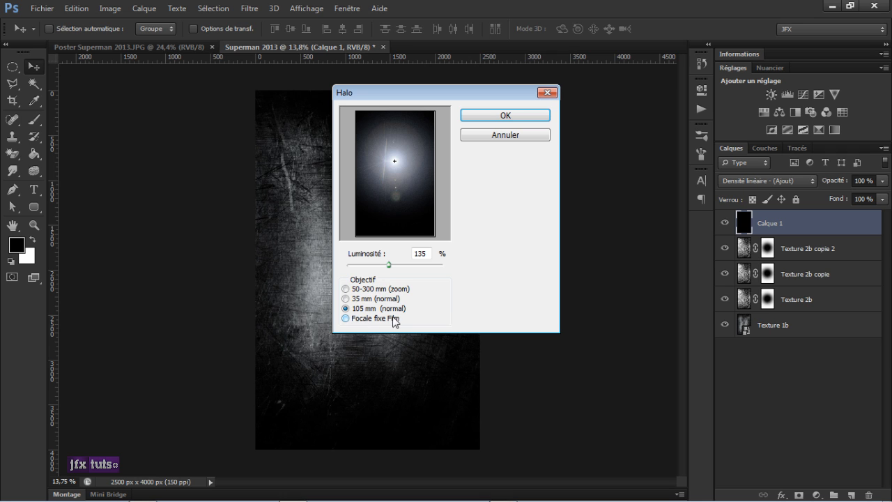
{"action": "left_click", "coordinate": [494, 120]}
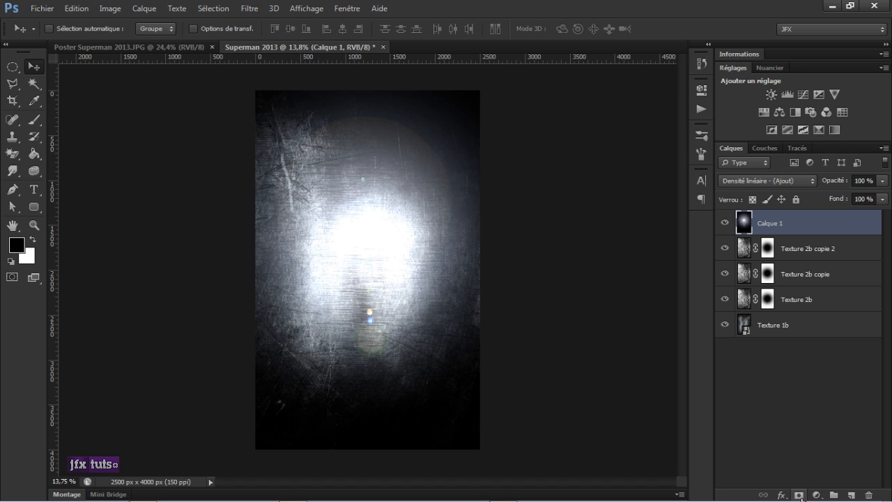
Add a layer mask to the halo layer and set the soft brush to 2000 px at 40 % opacity
{"action": "left_click", "coordinate": [799, 495]}
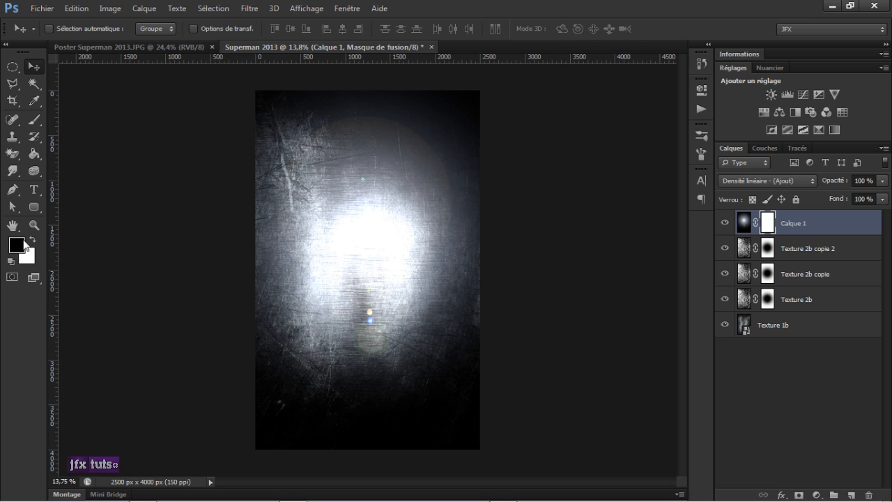
{"action": "key", "text": "b"}
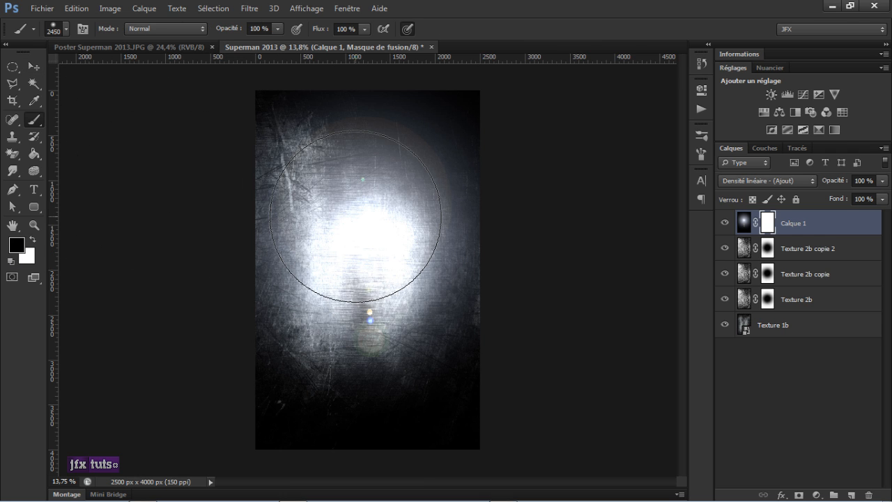
{"action": "right_click", "coordinate": [362, 211]}
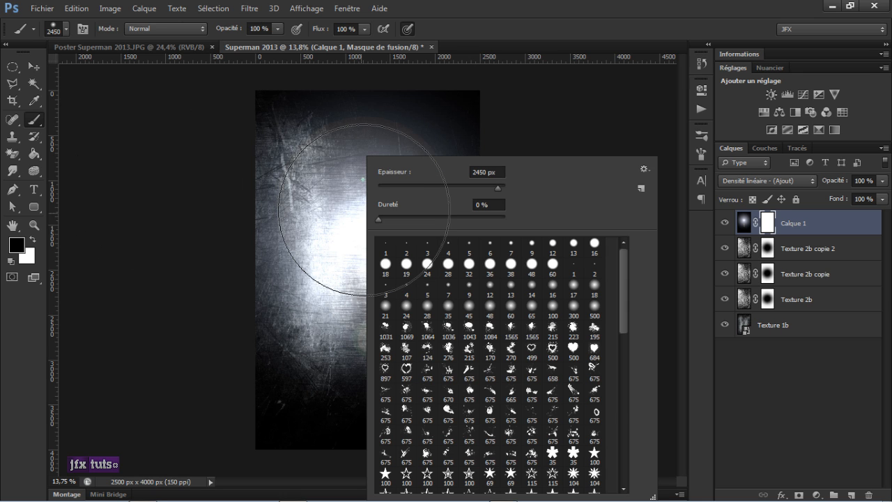
{"action": "left_click", "coordinate": [65, 29]}
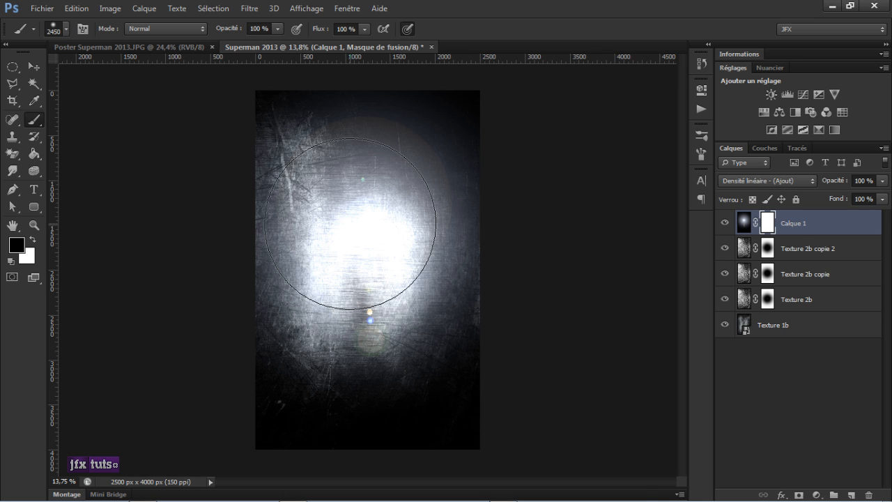
{"action": "right_click", "coordinate": [418, 260]}
{"action": "double_click", "coordinate": [467, 173]}
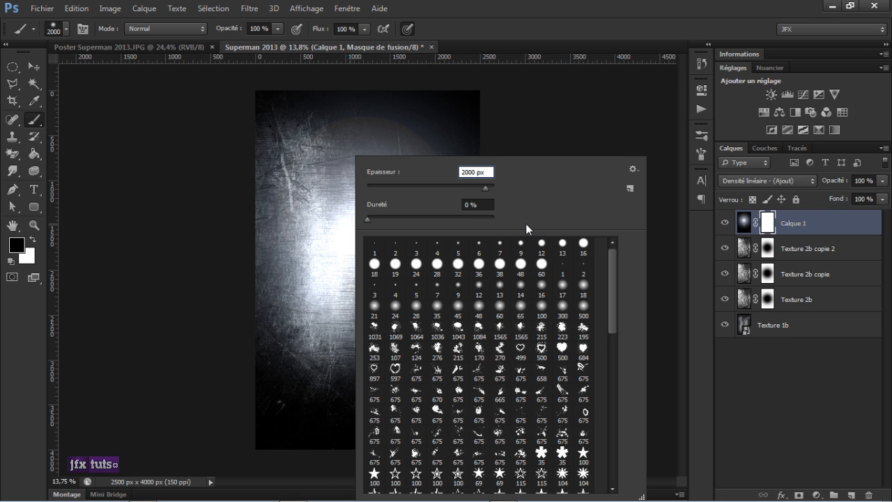
{"action": "key", "text": "Return"}
{"action": "left_click", "coordinate": [260, 29]}
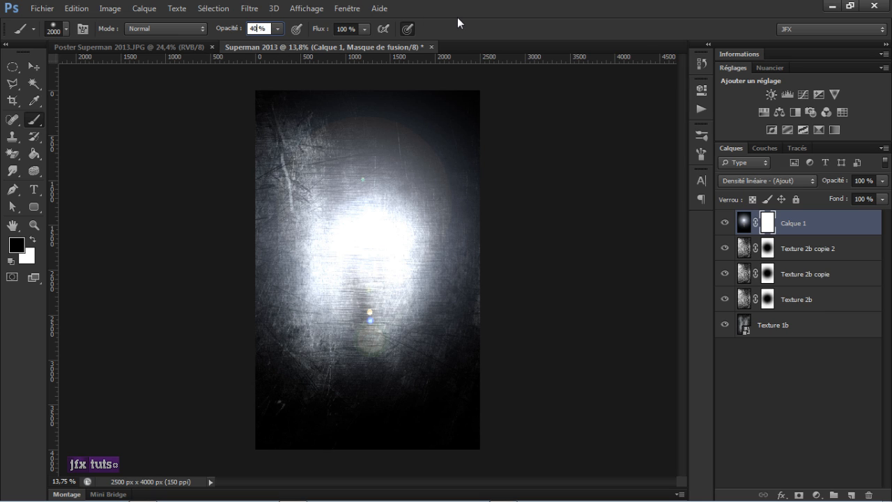
{"action": "type", "text": "40"}
{"action": "key", "text": "Return"}
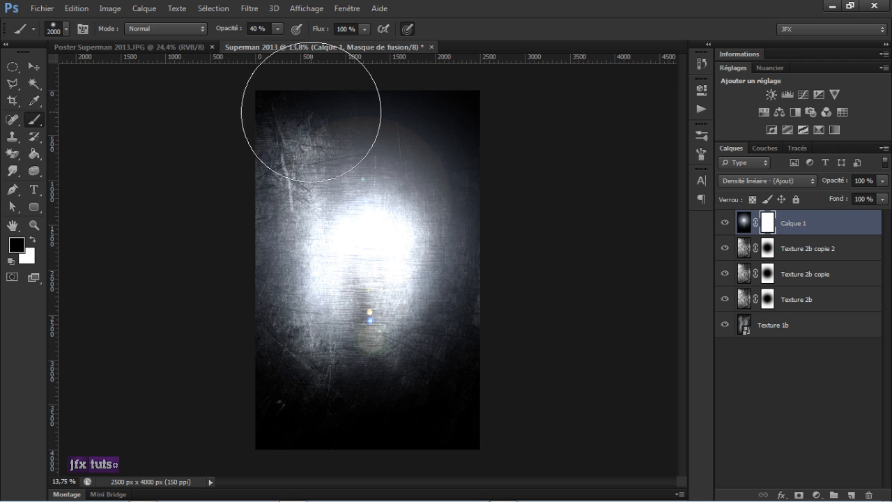
Fill the halo layer's mask with the Nuages render filter, and apply Nuages par différence to it twice
{"action": "scroll", "coordinate": [313, 207], "scroll_direction": "down", "scroll_amount": 2}
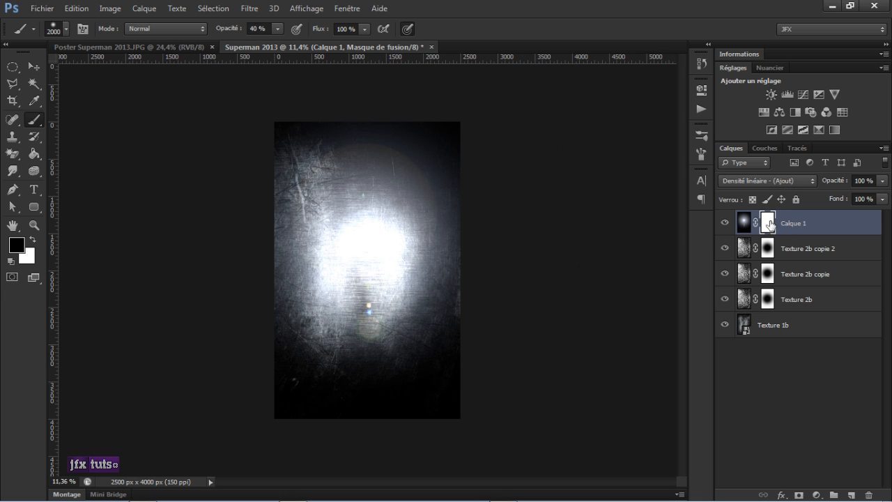
{"action": "left_click", "coordinate": [249, 10]}
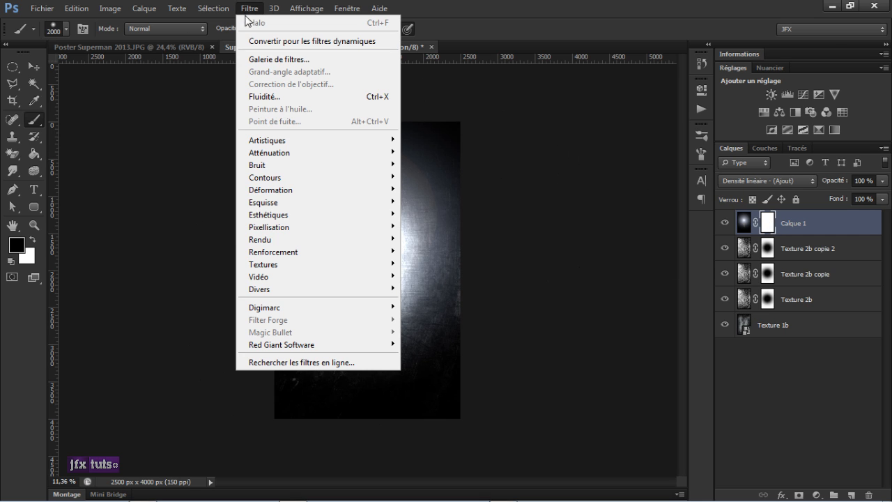
{"action": "mouse_move", "coordinate": [281, 241]}
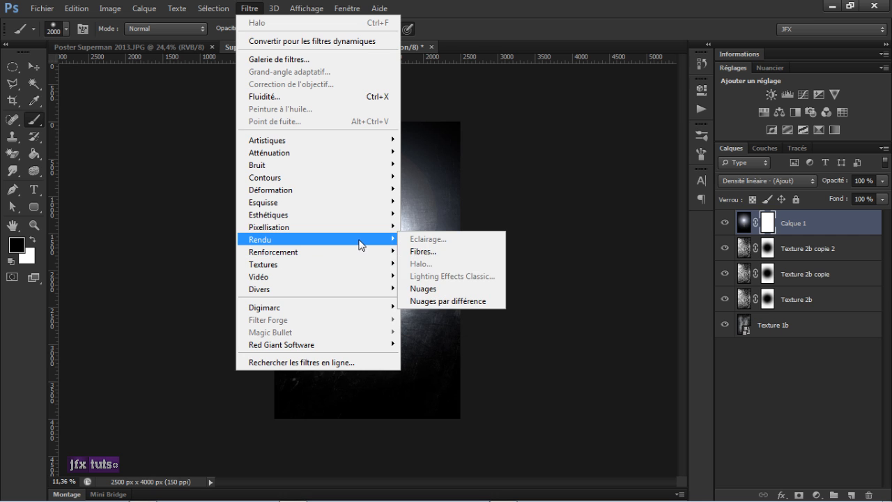
{"action": "left_click", "coordinate": [438, 288]}
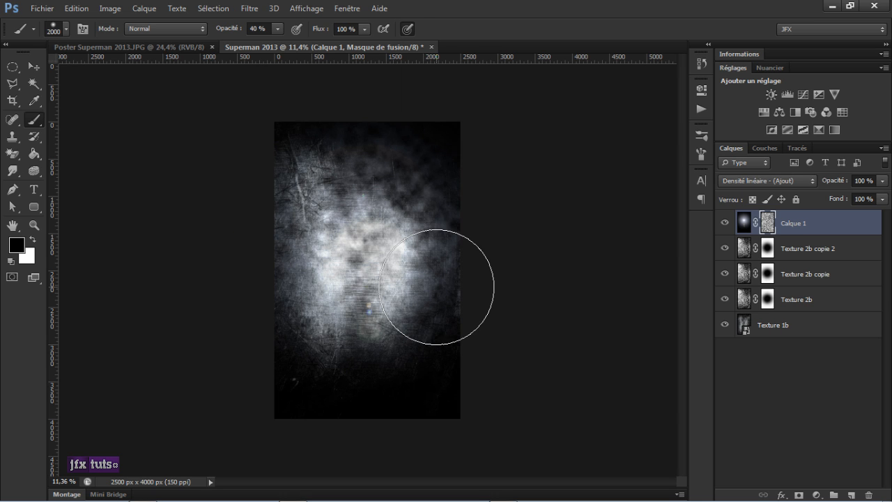
{"action": "left_click", "coordinate": [253, 9]}
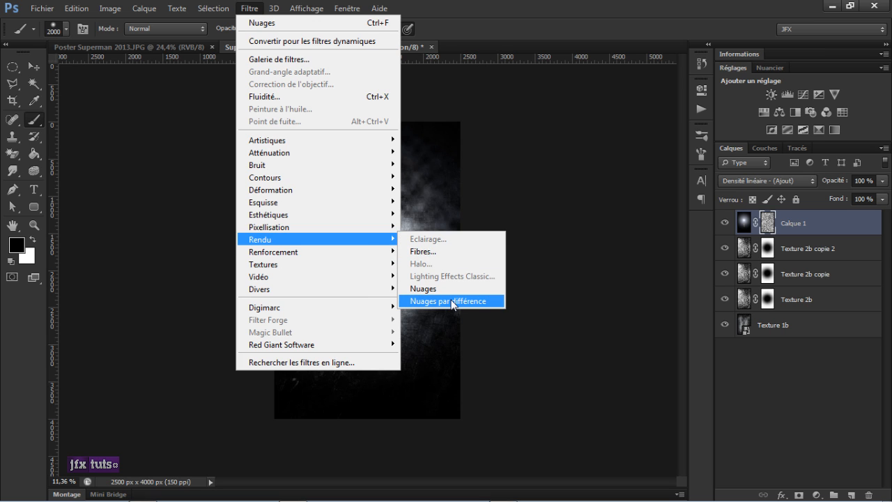
{"action": "left_click", "coordinate": [453, 302]}
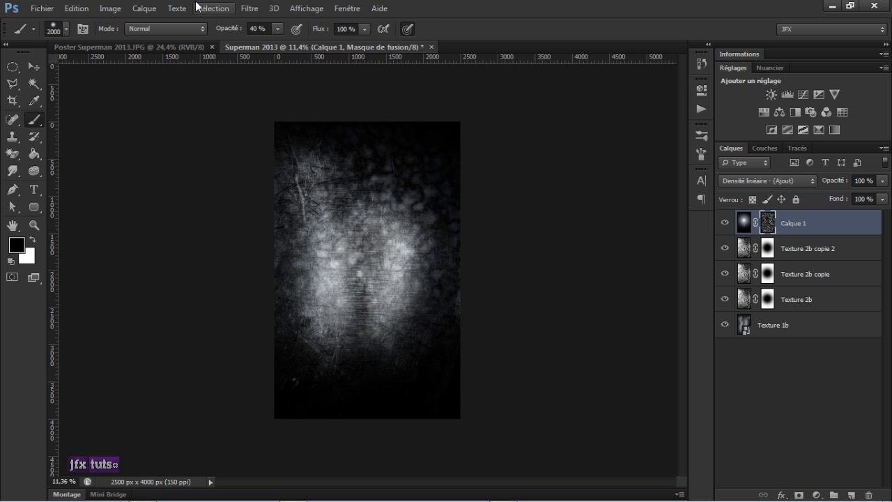
{"action": "left_click", "coordinate": [248, 10]}
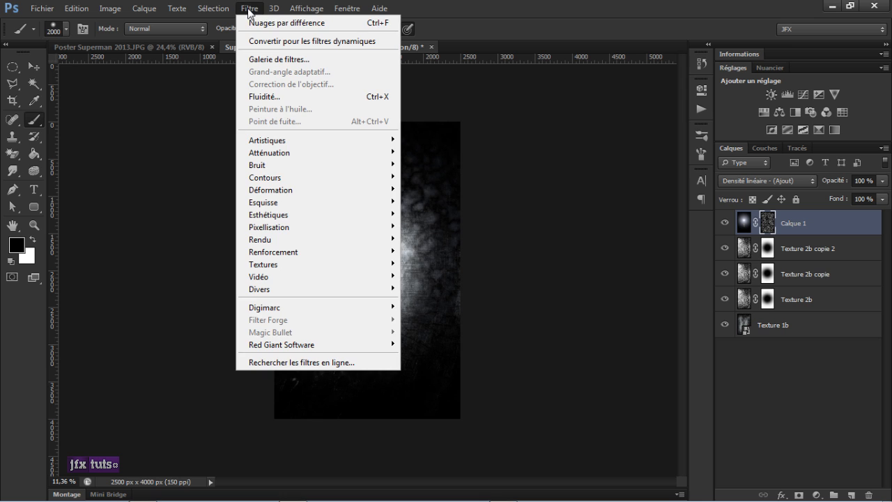
{"action": "left_click", "coordinate": [362, 24]}
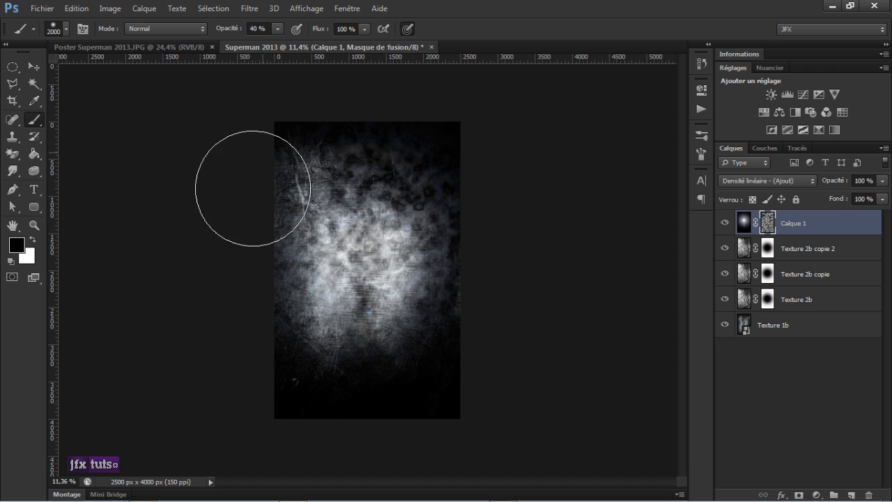
Paint black with the soft 2000 px brush around the edges of the halo layer's mask to darken the poster's borders
{"action": "key", "text": "ctrl+plus"}
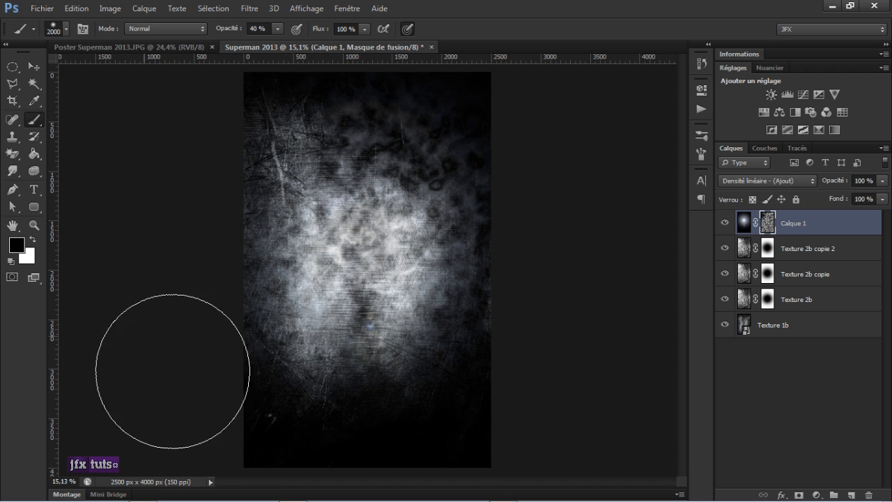
{"action": "mouse_move", "coordinate": [207, 378]}
{"action": "left_mouse_down"}
{"action": "mouse_move", "coordinate": [323, 441]}
{"action": "mouse_move", "coordinate": [422, 439]}
{"action": "left_mouse_up"}
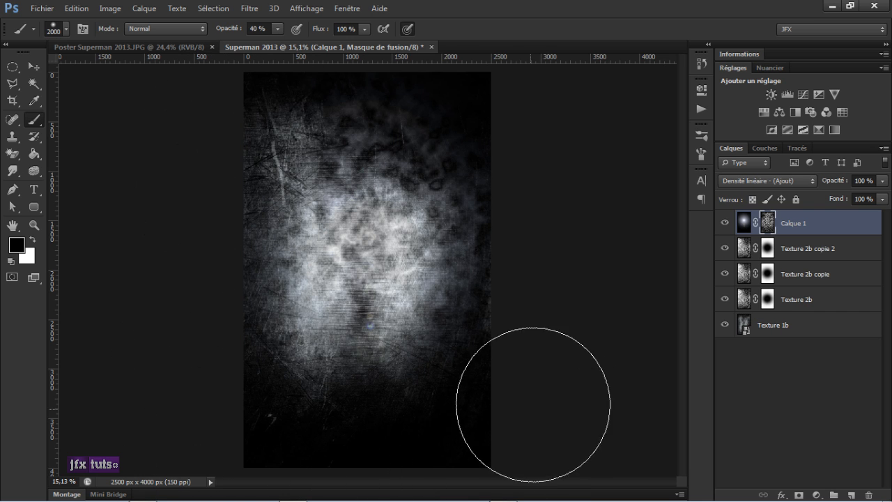
{"action": "scroll", "coordinate": [541, 403], "scroll_direction": "down", "scroll_amount": 1}
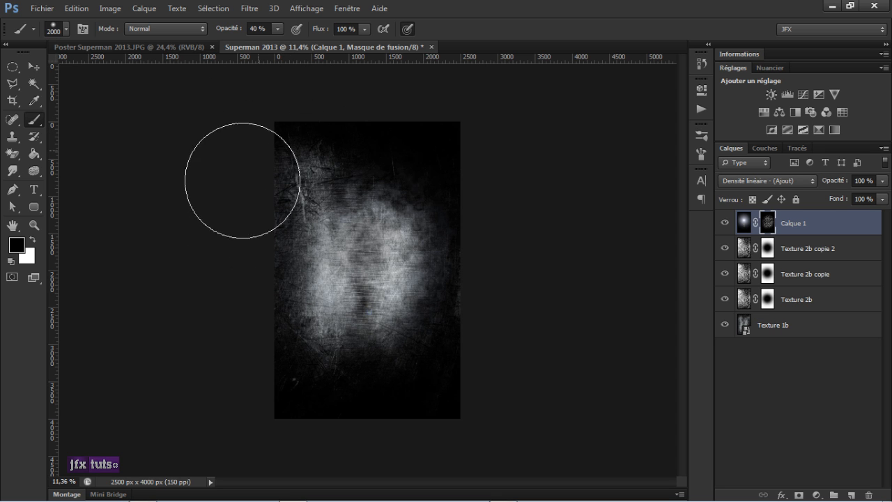
{"action": "key", "text": "ctrl+0"}
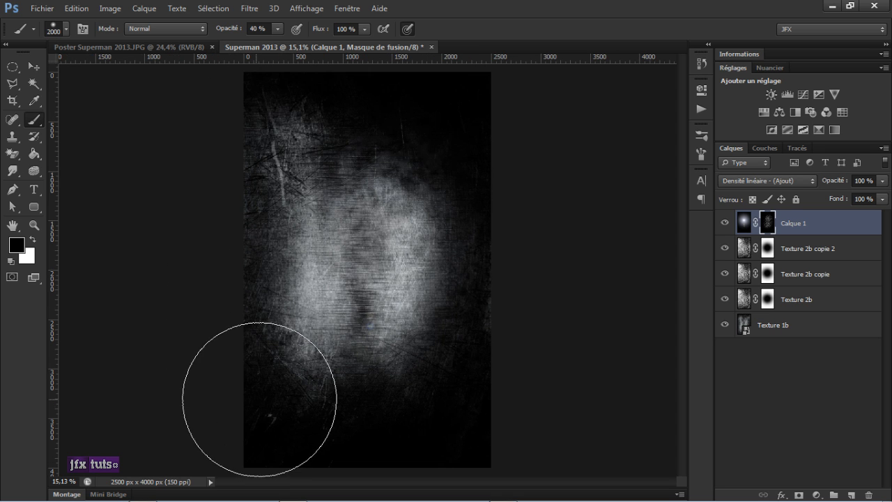
Paint white twice over the centre of the halo layer's mask with the 40 % brush to bring back the central glow
{"action": "left_click", "coordinate": [34, 240]}
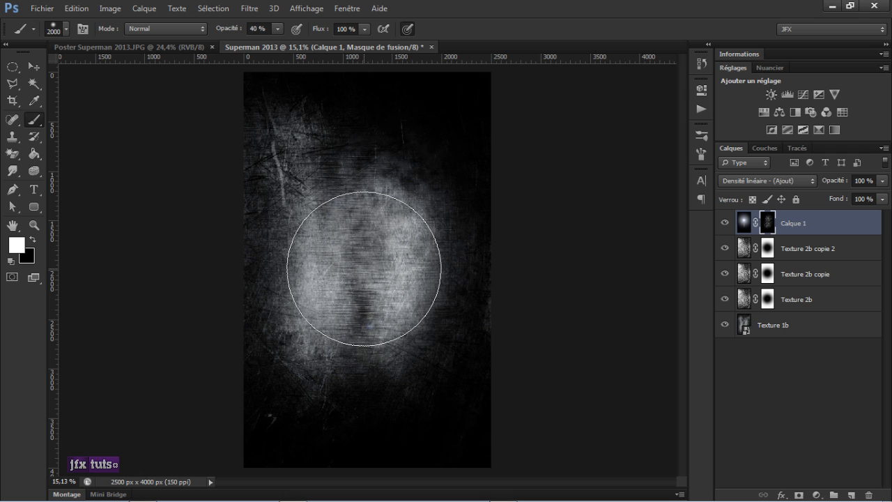
{"action": "left_click", "coordinate": [364, 268]}
{"action": "left_click", "coordinate": [364, 268]}
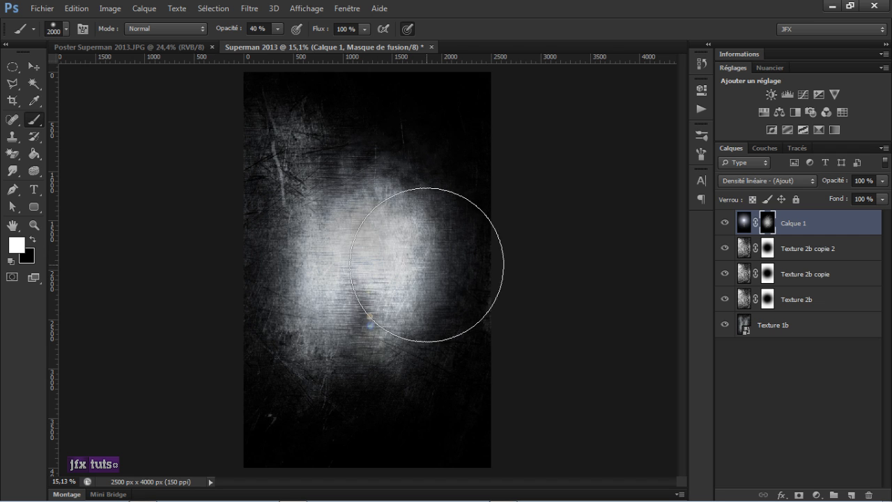
{"action": "scroll", "coordinate": [421, 268], "scroll_direction": "down", "scroll_amount": 3}
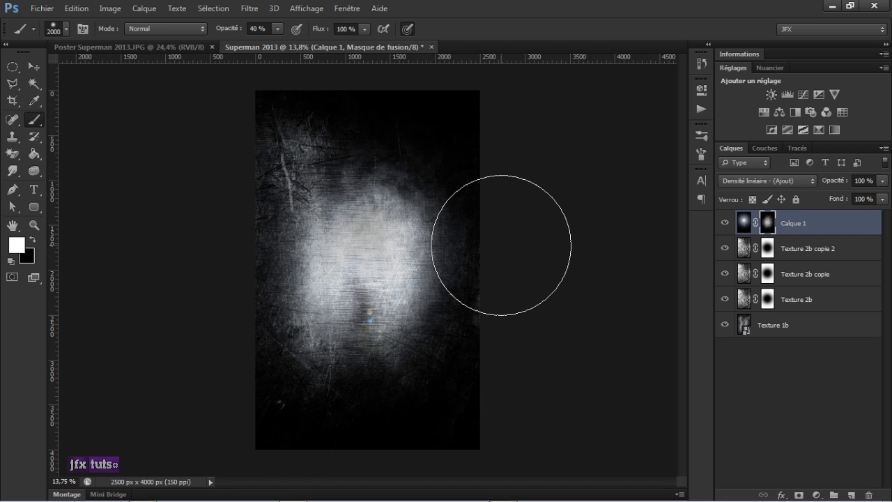
Add a solid colour fill layer in #242d3a above the halo layer and set its blending mode to Couleur
{"action": "key", "text": "v"}
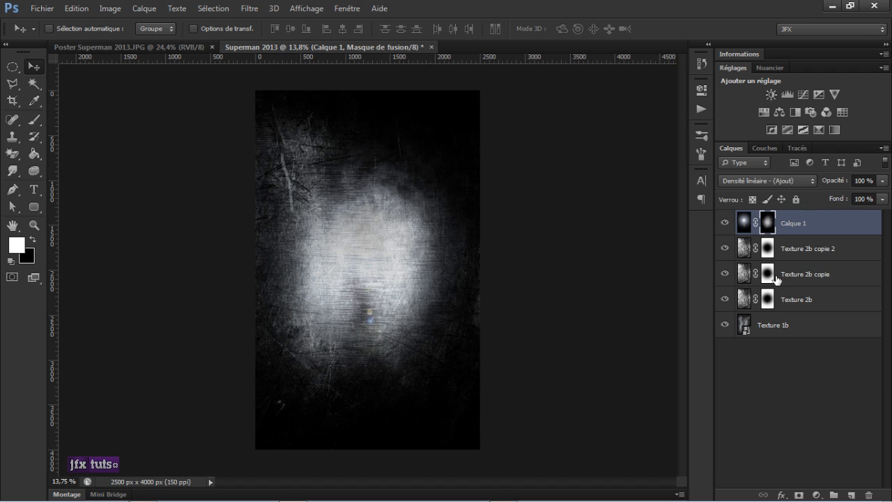
{"action": "left_click", "coordinate": [818, 495]}
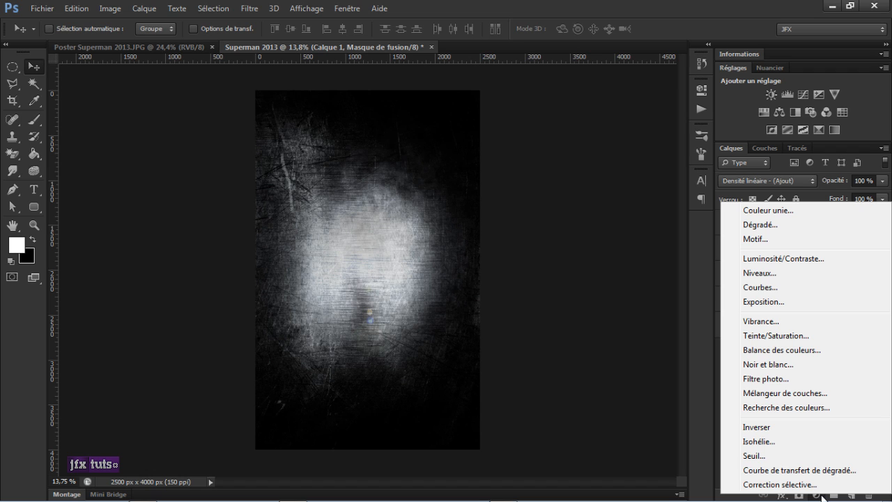
{"action": "left_click", "coordinate": [775, 213]}
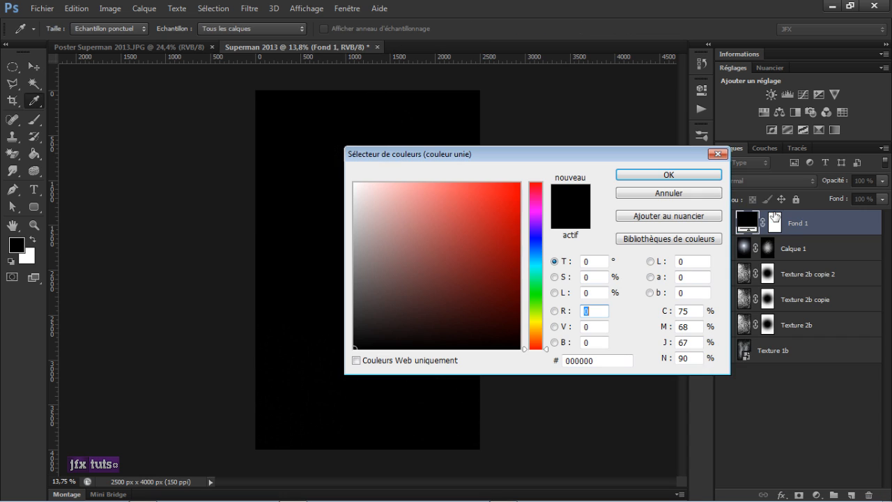
{"action": "double_click", "coordinate": [598, 361]}
{"action": "type", "text": "24"}
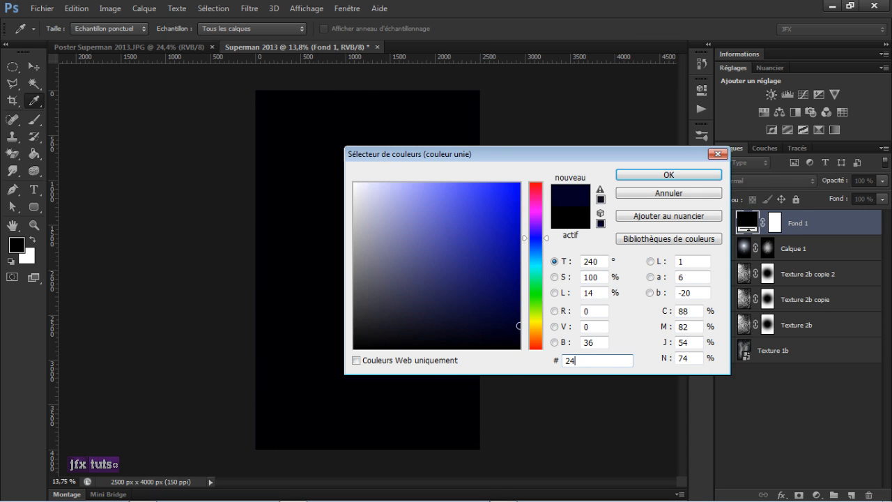
{"action": "type", "text": "2da3"}
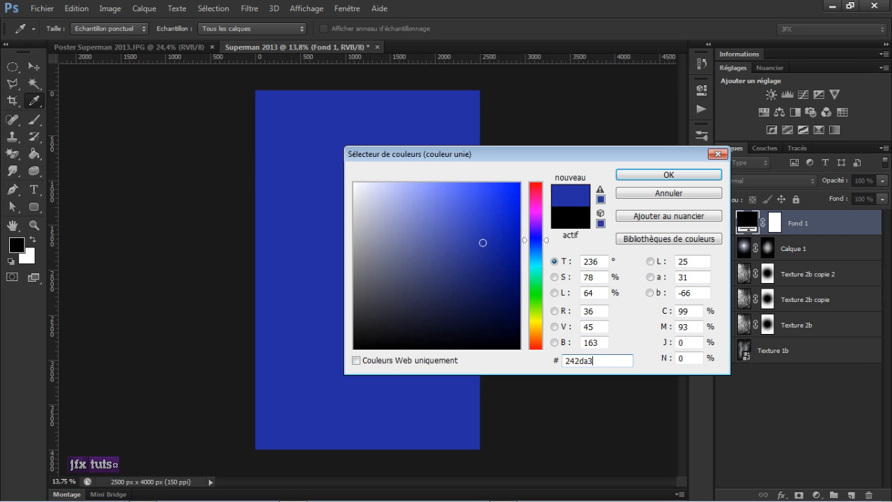
{"action": "key", "text": "BackSpace"}
{"action": "key", "text": "BackSpace"}
{"action": "type", "text": "3a"}
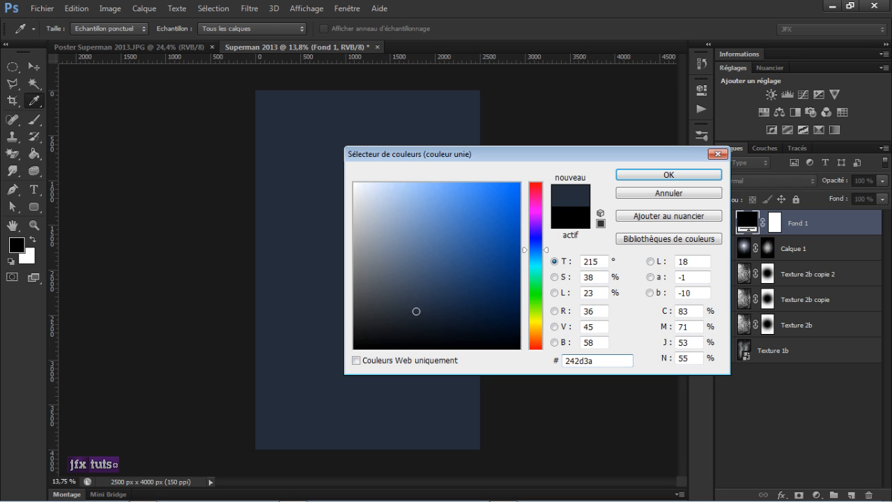
{"action": "key", "text": "Return"}
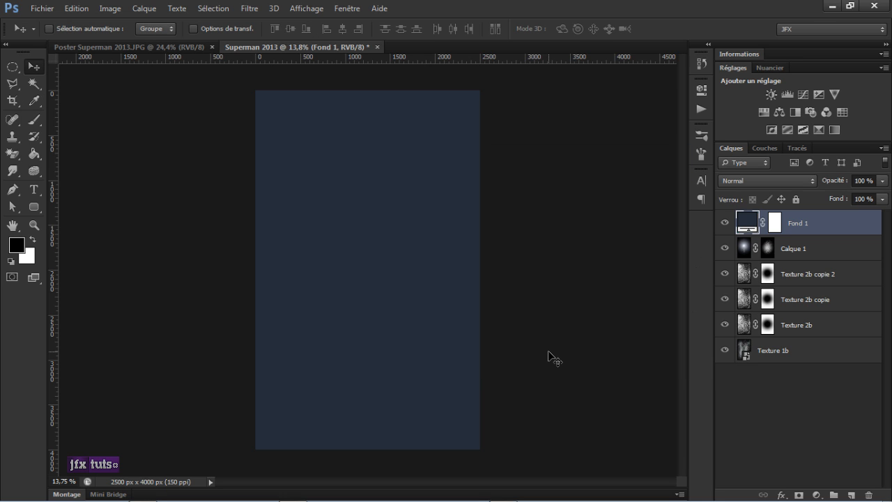
{"action": "left_click", "coordinate": [773, 182]}
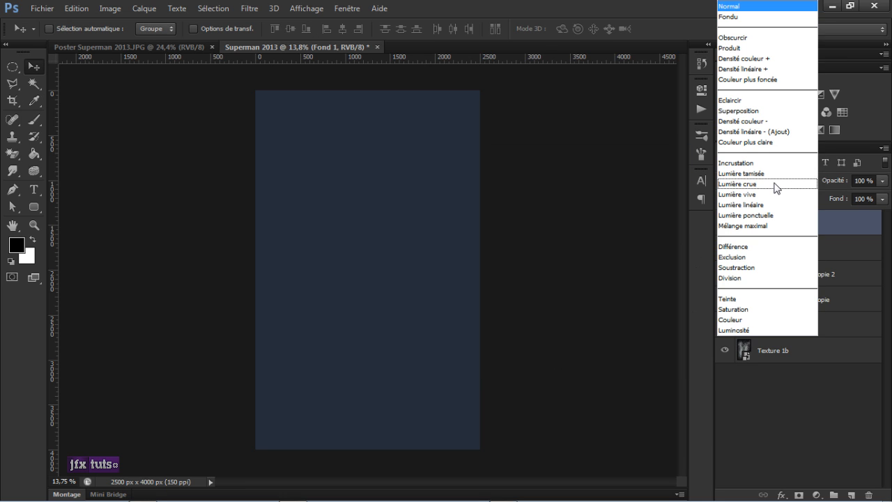
{"action": "left_click", "coordinate": [758, 320]}
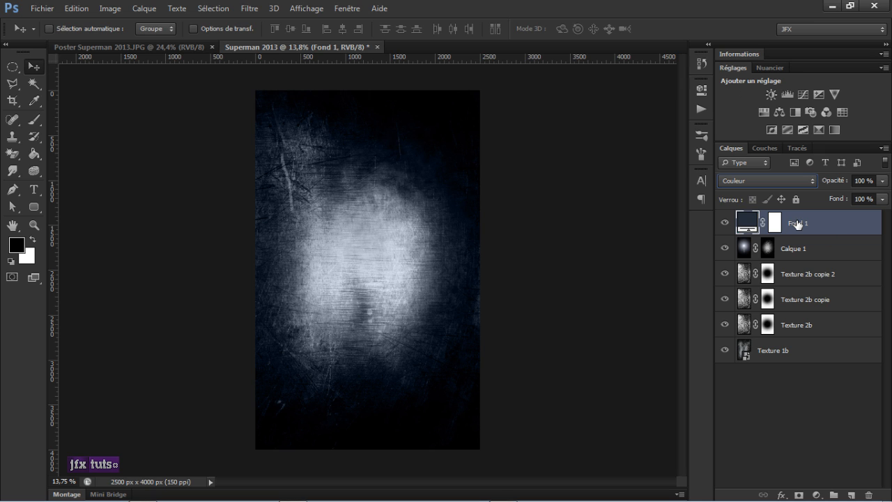
Duplicate the blue-grey fill layer and set the copy's blending mode to Produit
{"action": "key", "text": "ctrl+j"}
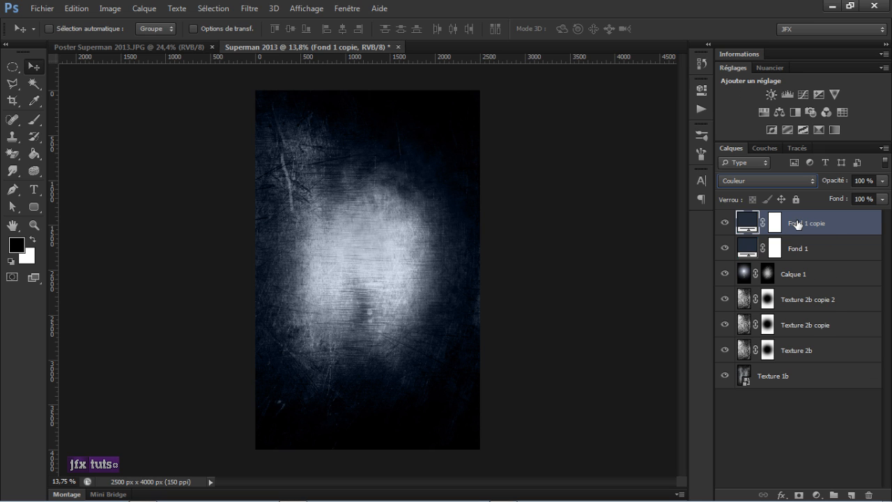
{"action": "left_click", "coordinate": [778, 180]}
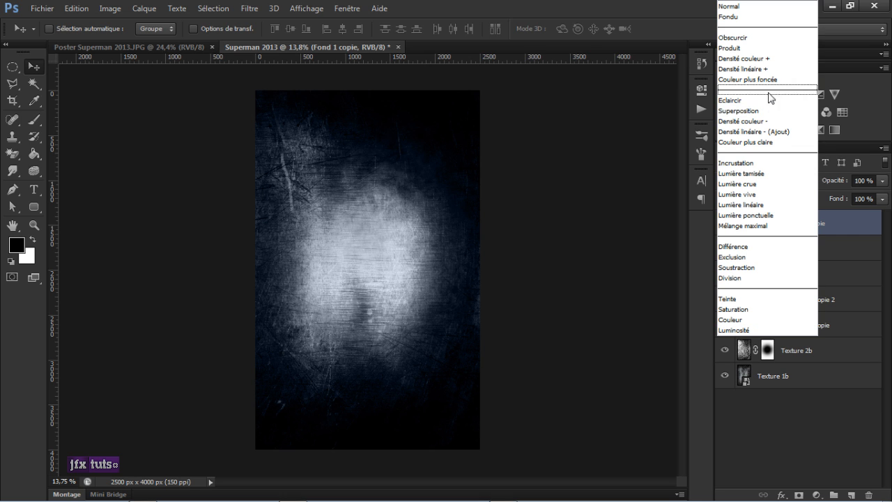
{"action": "left_click", "coordinate": [765, 50]}
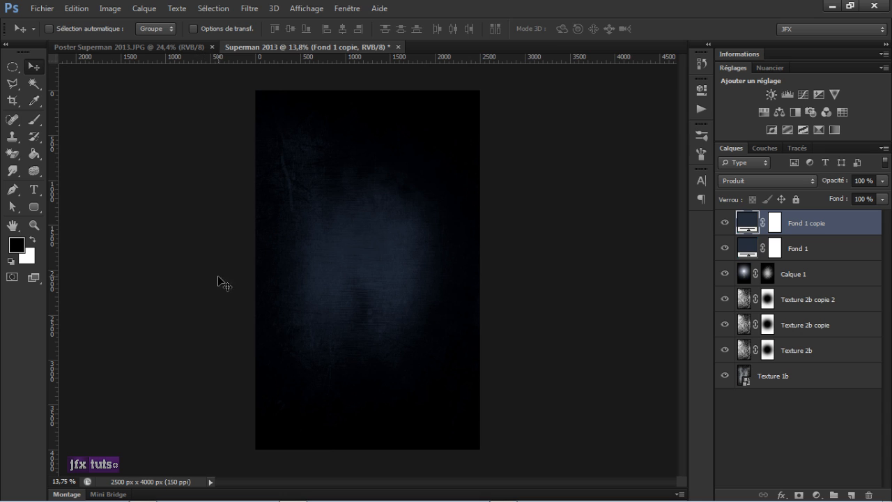
Mask out the centre of the duplicated fill layer with one black dab of the soft brush at 2100 px and 100 % opacity
{"action": "left_click", "coordinate": [776, 224]}
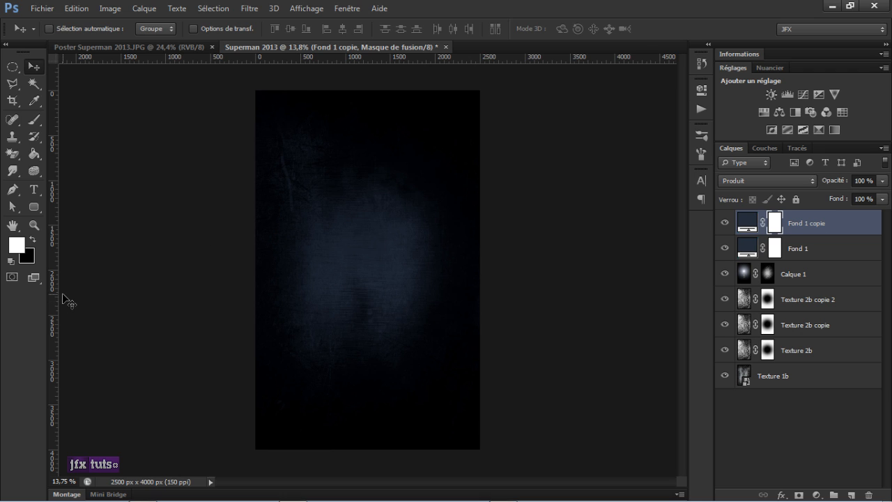
{"action": "left_click", "coordinate": [33, 240]}
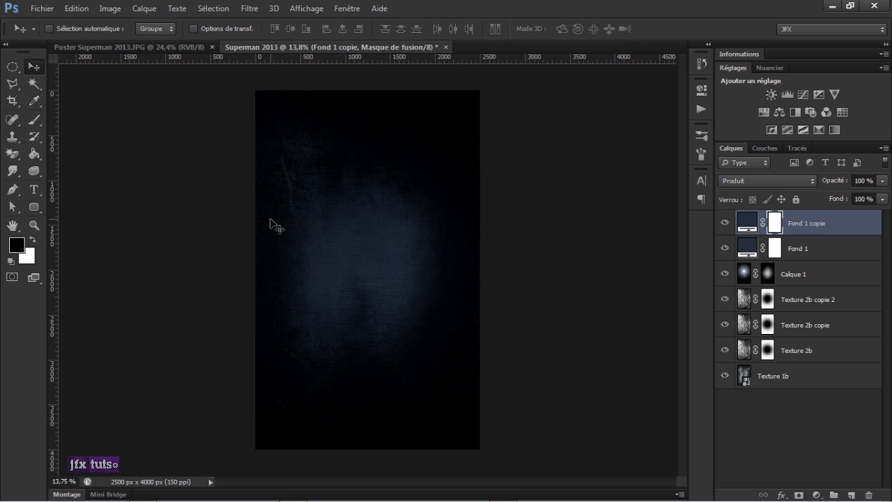
{"action": "key", "text": "b"}
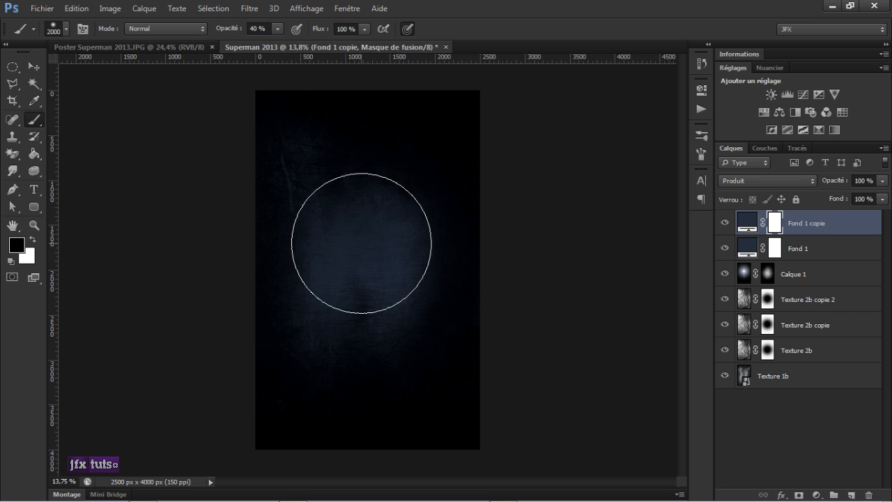
{"action": "right_click", "coordinate": [368, 262]}
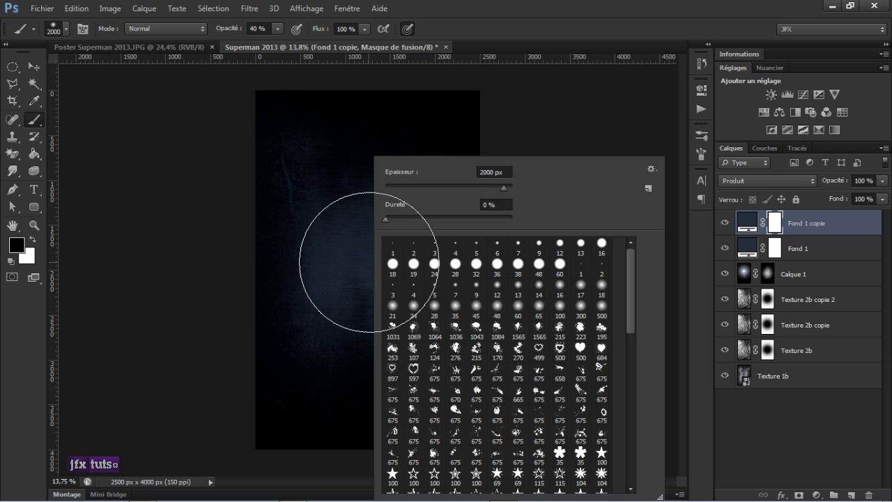
{"action": "left_click", "coordinate": [489, 172]}
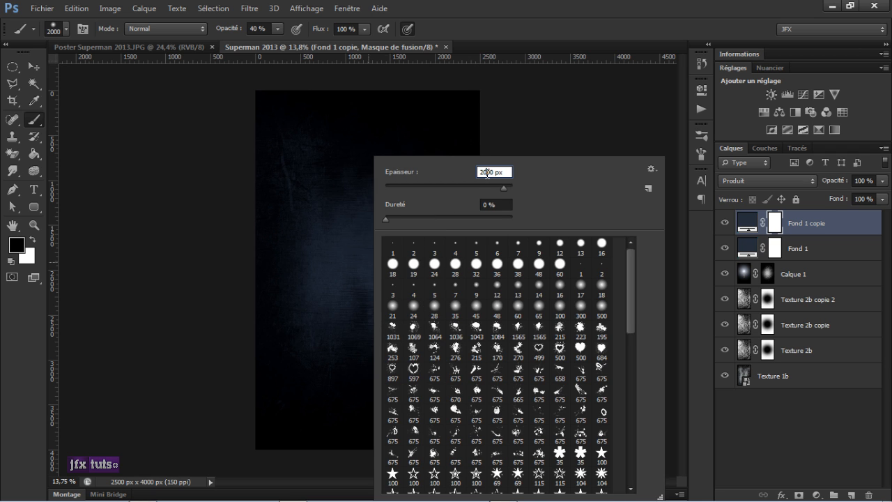
{"action": "type", "text": "1"}
{"action": "key", "text": "Return"}
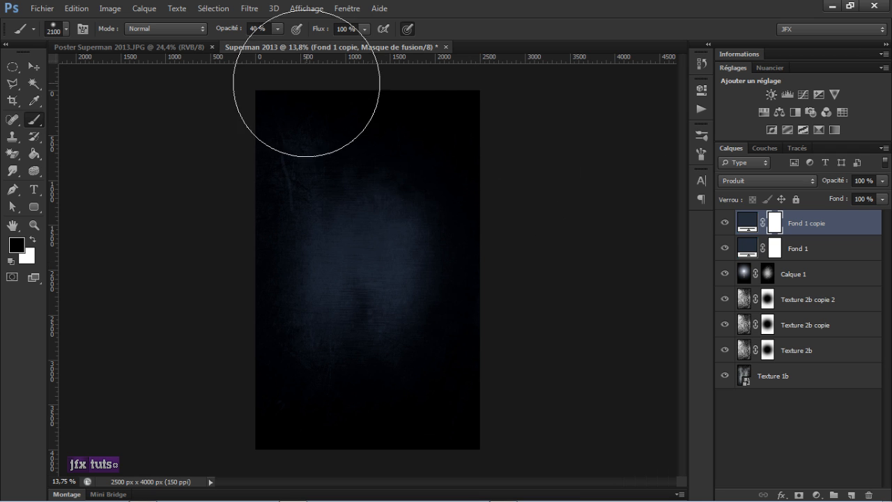
{"action": "left_click_drag", "start_coordinate": [224, 32], "coordinate": [321, 31]}
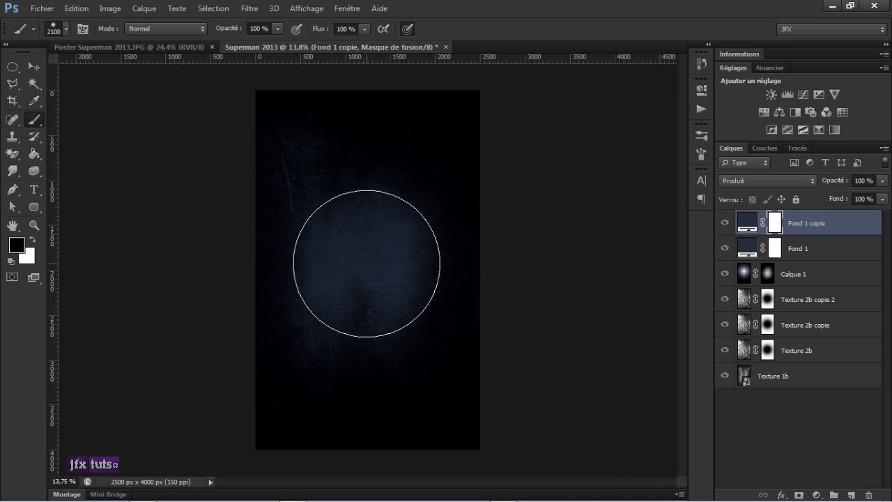
{"action": "left_click", "coordinate": [367, 263]}
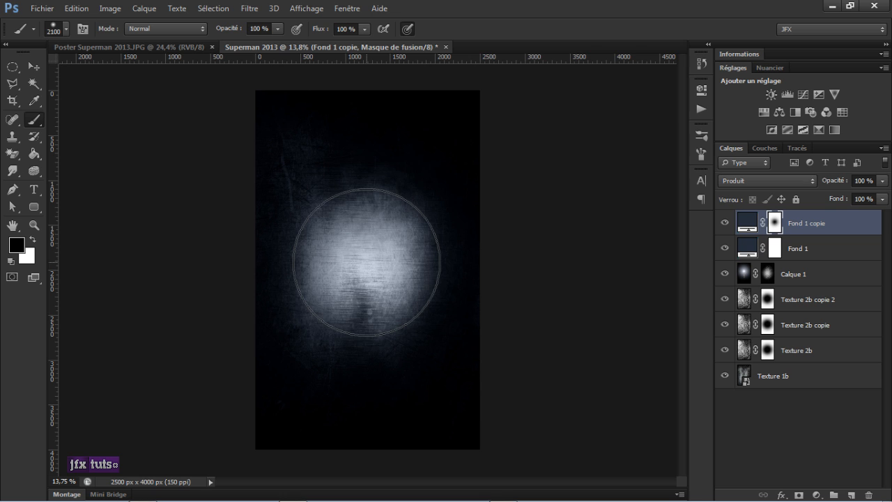
Mask out more of the Produit fill layer with black dabs: one at full opacity in the centre, 38 % ones above and below
{"action": "left_click", "coordinate": [368, 262]}
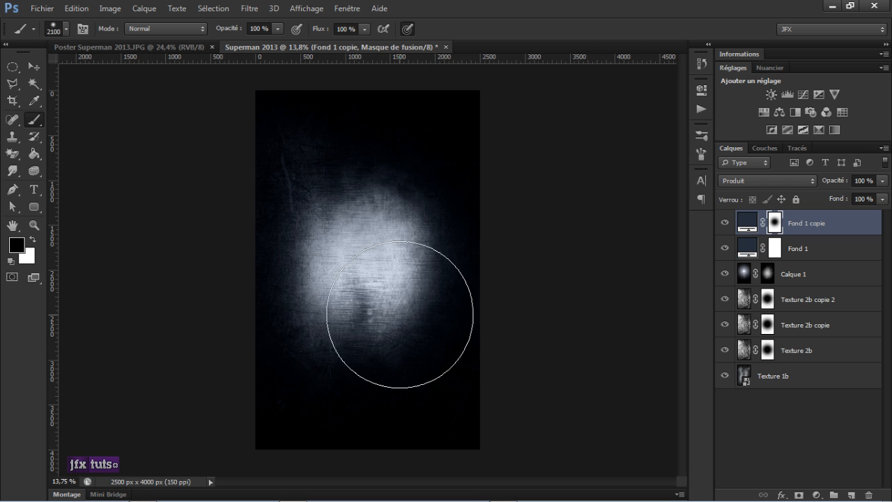
{"action": "key", "text": "5"}
{"action": "key", "text": "5"}
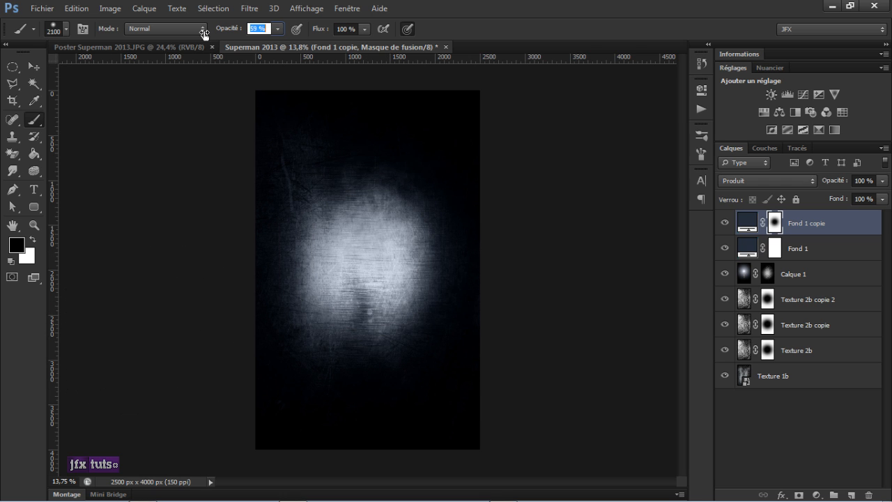
{"action": "left_click_drag", "start_coordinate": [201, 34], "coordinate": [189, 35]}
{"action": "left_click", "coordinate": [372, 206]}
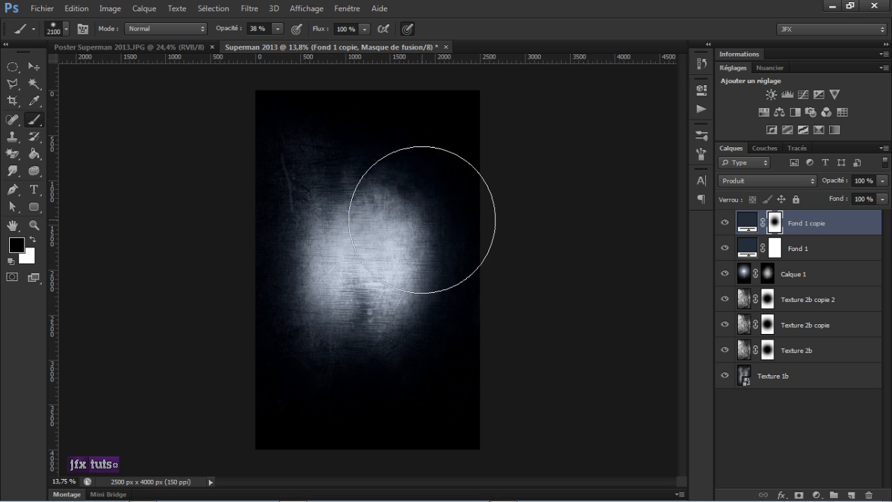
{"action": "left_click", "coordinate": [395, 351]}
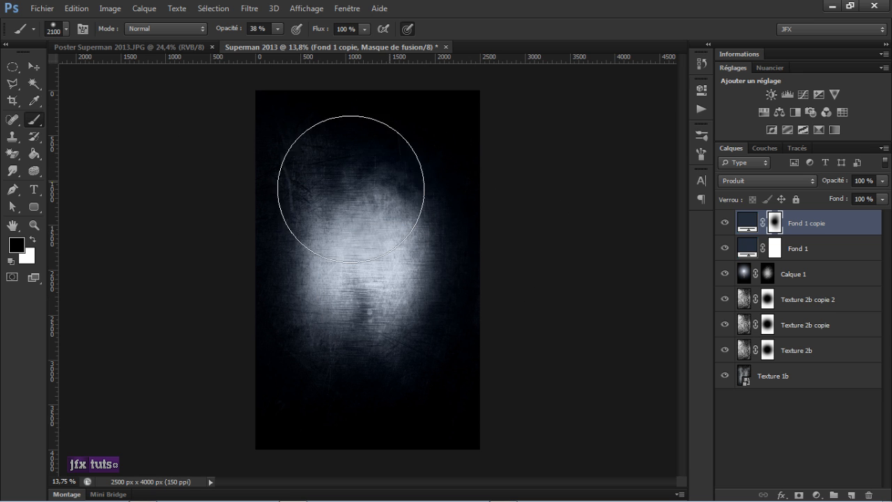
Group all the layers from Fond 1 copie down to Texture 1b and name the group Fond
{"action": "key", "text": "v"}
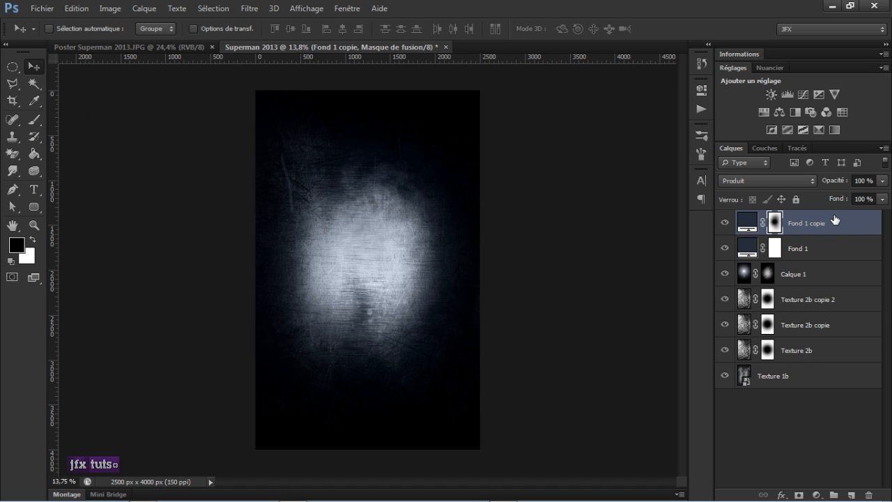
{"action": "left_click", "coordinate": [791, 382], "text": "shift"}
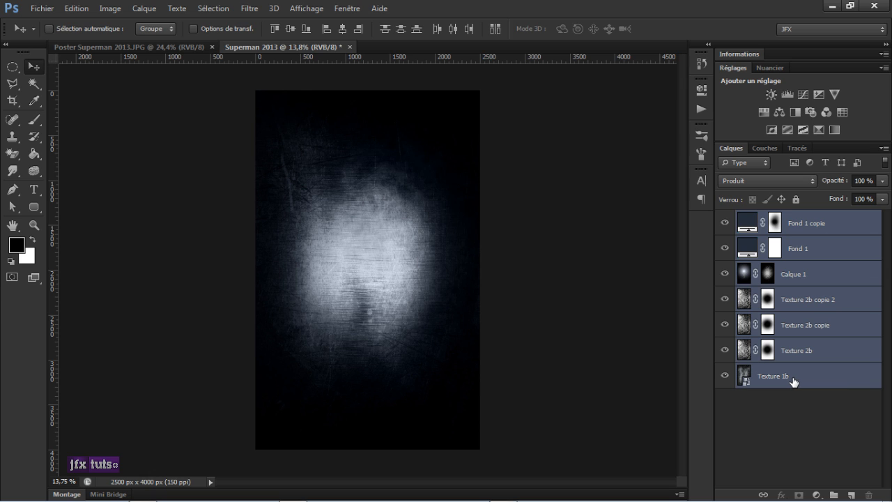
{"action": "key", "text": "ctrl+g"}
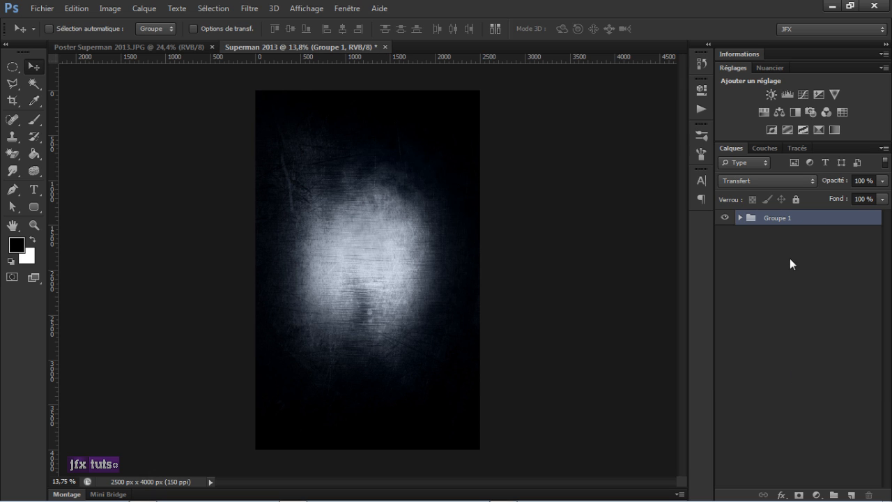
{"action": "double_click", "coordinate": [778, 218]}
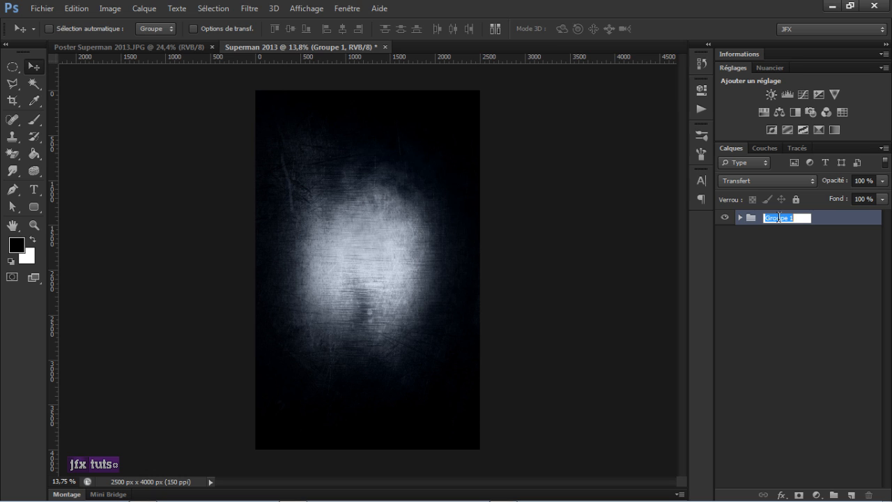
{"action": "type", "text": "Fond"}
{"action": "key", "text": "Return"}
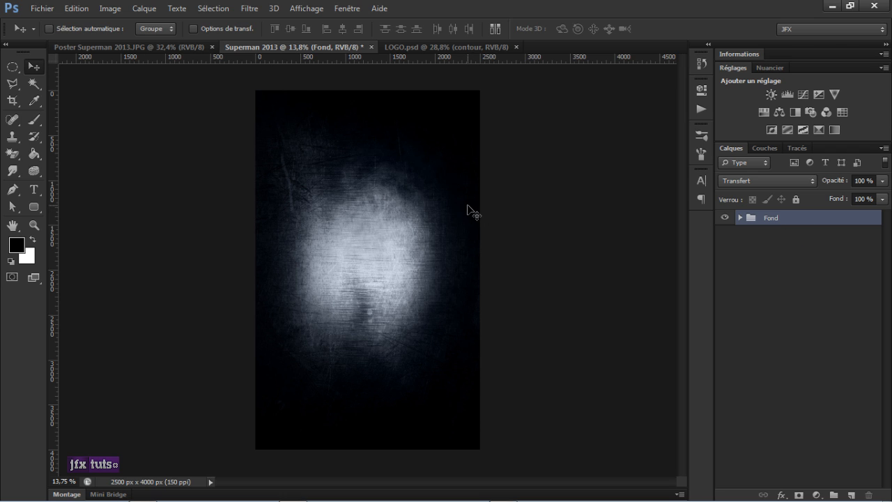
Add an empty layer to the Poster Superman 2013.JPG document and set the foreground colour to red #be0000
{"action": "left_click", "coordinate": [145, 47]}
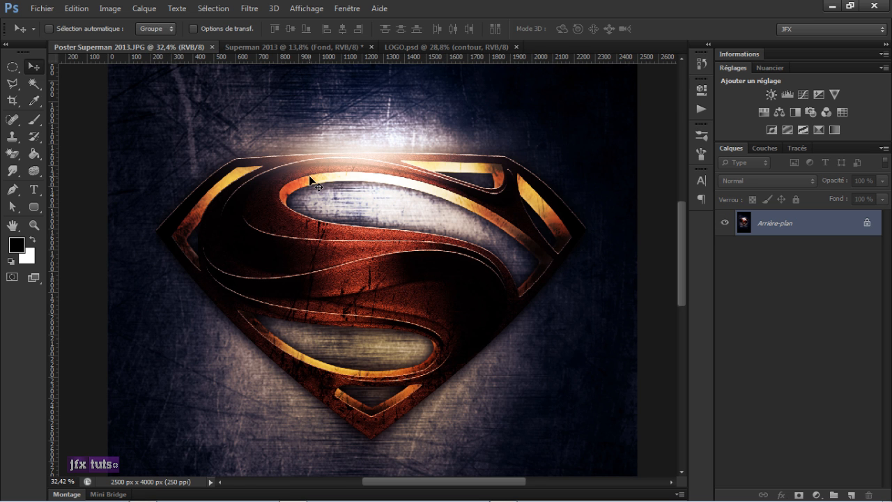
{"action": "left_click", "coordinate": [852, 495]}
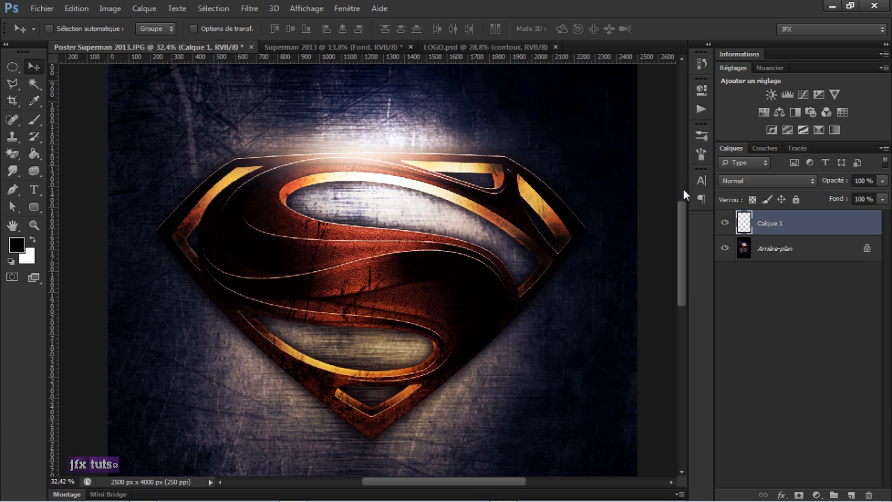
{"action": "left_click", "coordinate": [16, 245]}
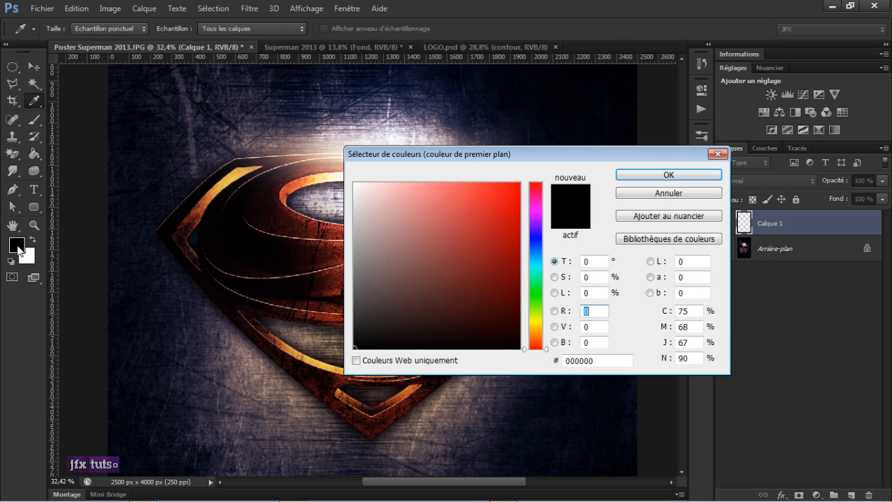
{"action": "left_click", "coordinate": [564, 361]}
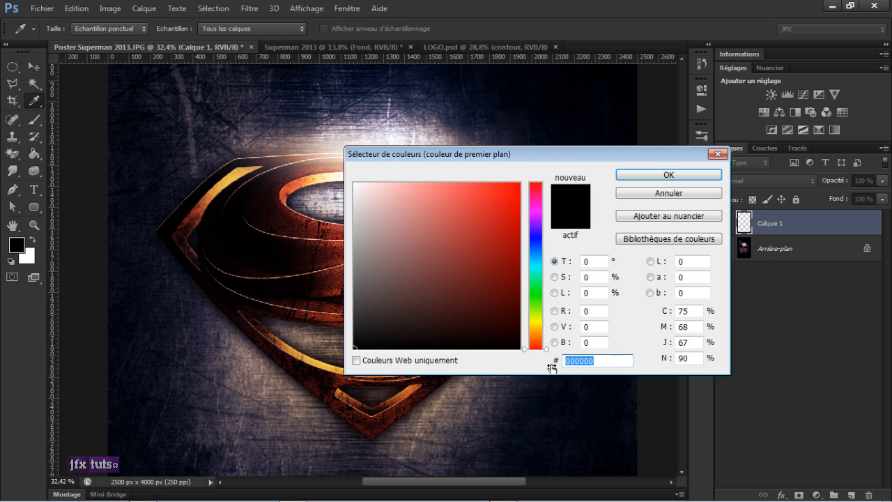
{"action": "type", "text": "b90000"}
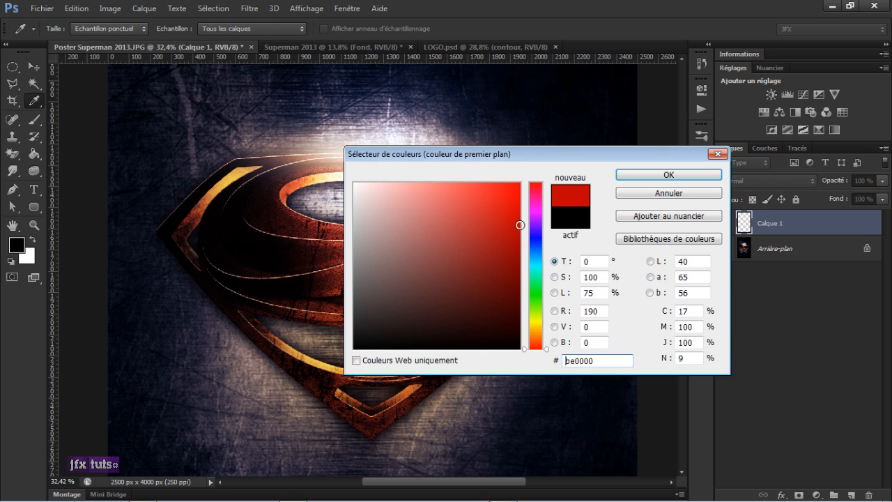
{"action": "left_click_drag", "start_coordinate": [521, 228], "coordinate": [520, 224]}
{"action": "key", "text": "Return"}
{"action": "key", "text": "v"}
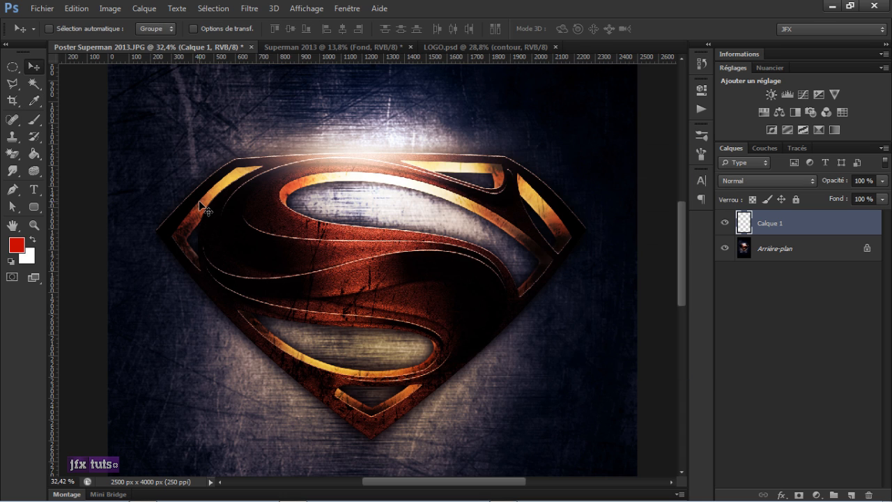
Using the Pen tool in Tracé mode, outline the emblem from its left corner along the curved upper-left and top edges
{"action": "key", "text": "p"}
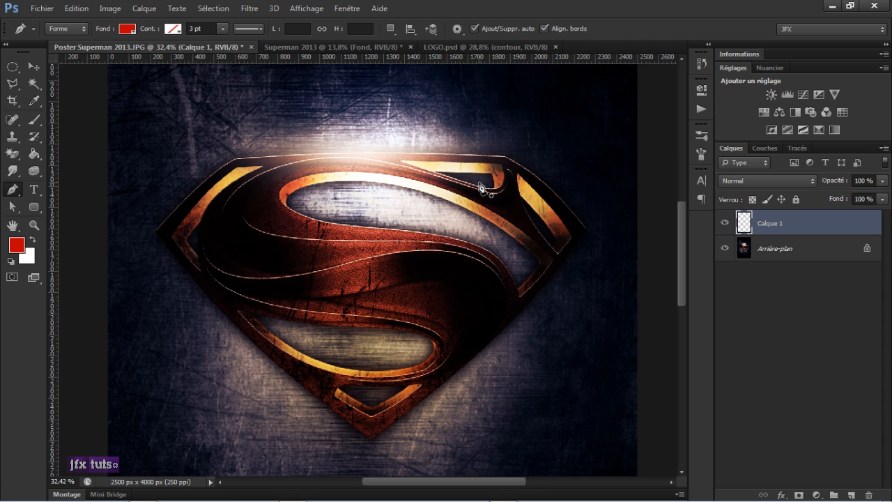
{"action": "left_click", "coordinate": [156, 233]}
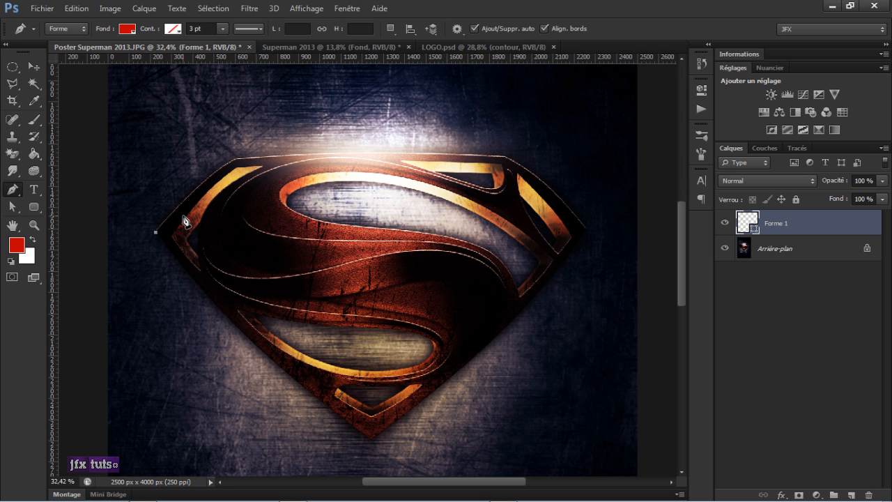
{"action": "key", "text": "ctrl+z"}
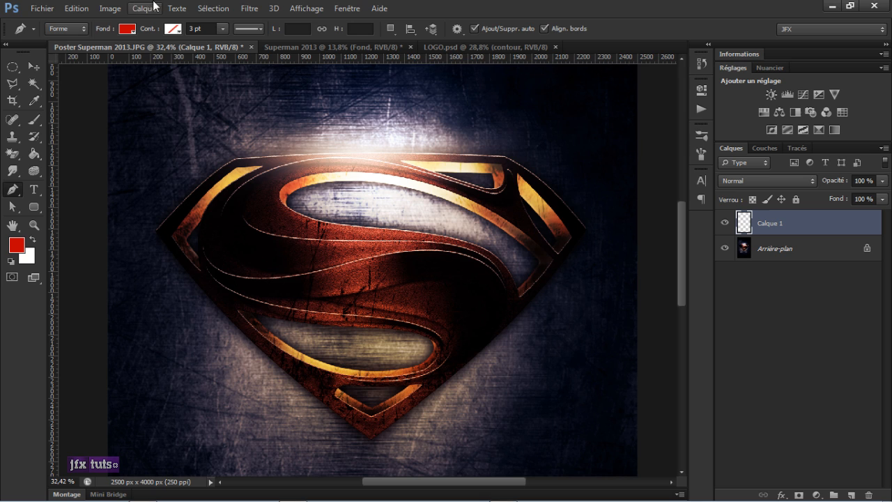
{"action": "left_click", "coordinate": [79, 29]}
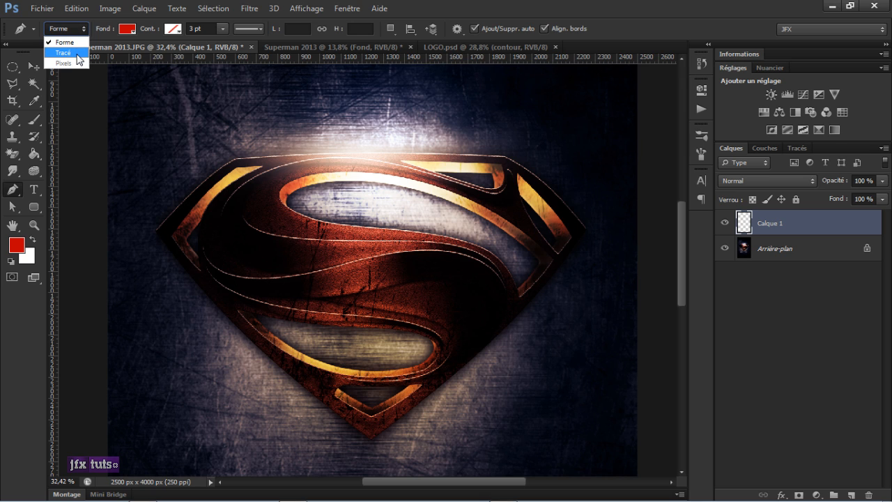
{"action": "left_click", "coordinate": [77, 55]}
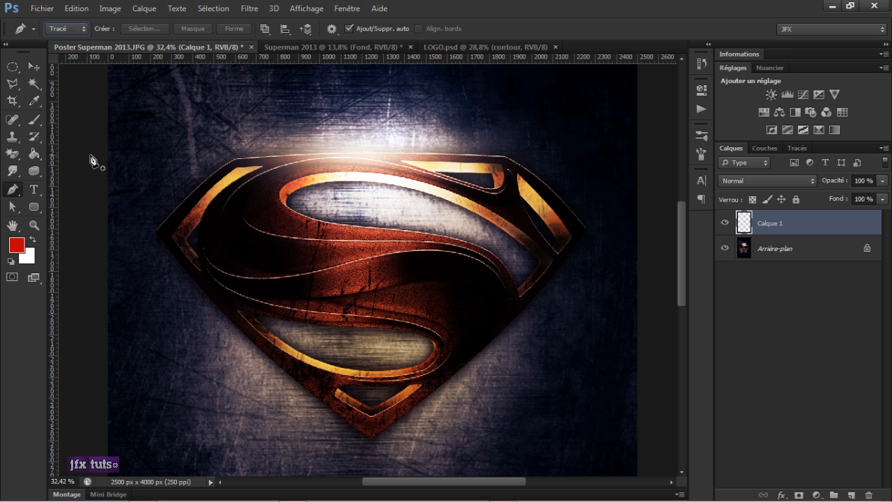
{"action": "left_click", "coordinate": [156, 232]}
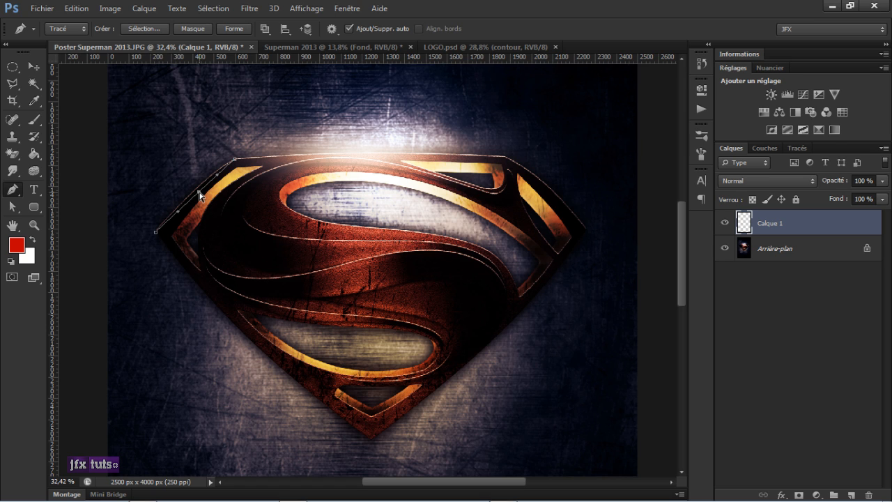
{"action": "left_click_drag", "start_coordinate": [199, 194], "coordinate": [192, 191]}
{"action": "left_click", "coordinate": [504, 157]}
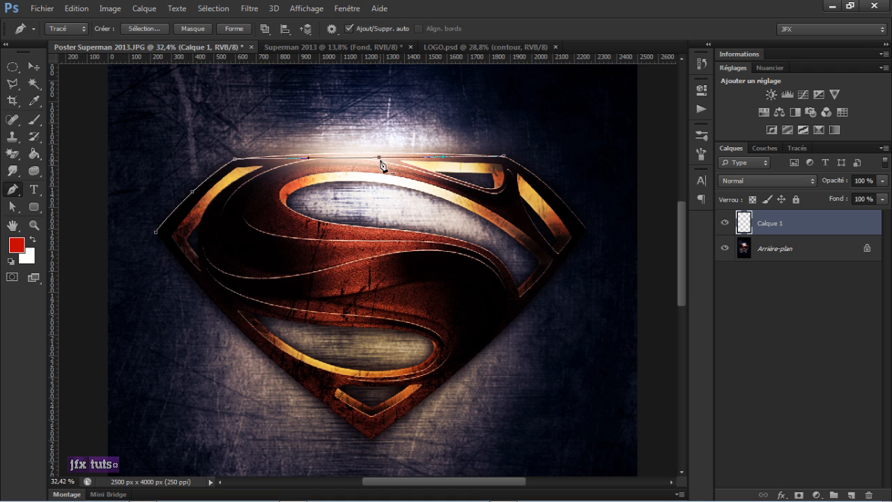
{"action": "left_click_drag", "start_coordinate": [379, 157], "coordinate": [372, 150]}
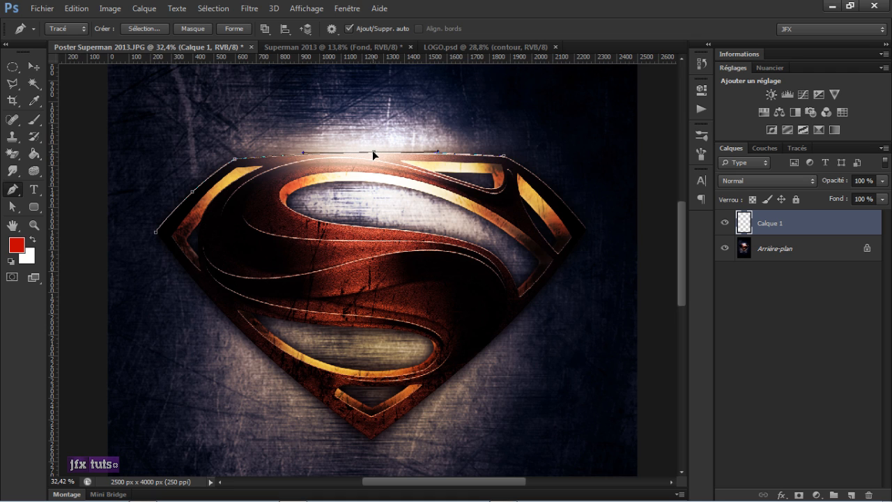
Continue the path around the emblem's right side and bottom tip, close it at the left corner and curve the segments to its edges
{"action": "left_click", "coordinate": [588, 230]}
{"action": "left_click_drag", "start_coordinate": [555, 203], "coordinate": [558, 197]}
{"action": "left_click", "coordinate": [373, 439]}
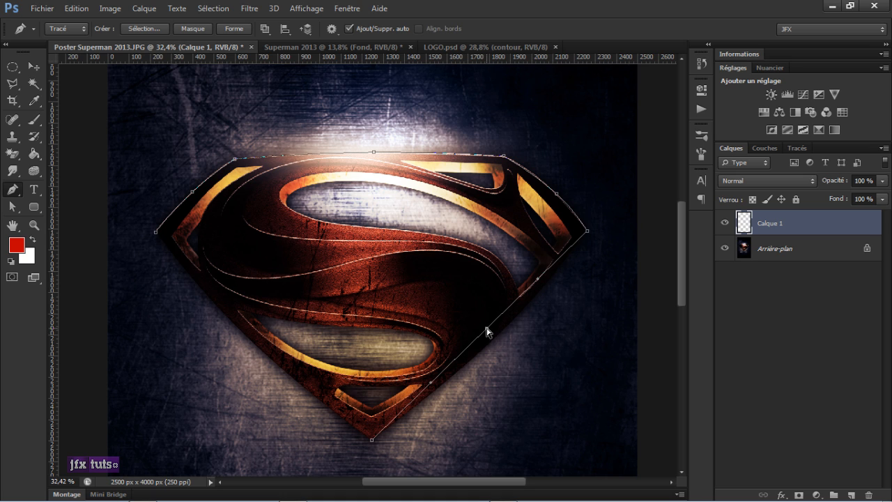
{"action": "mouse_move", "coordinate": [487, 333]}
{"action": "left_mouse_down"}
{"action": "mouse_move", "coordinate": [513, 340]}
{"action": "mouse_move", "coordinate": [503, 333]}
{"action": "left_mouse_up"}
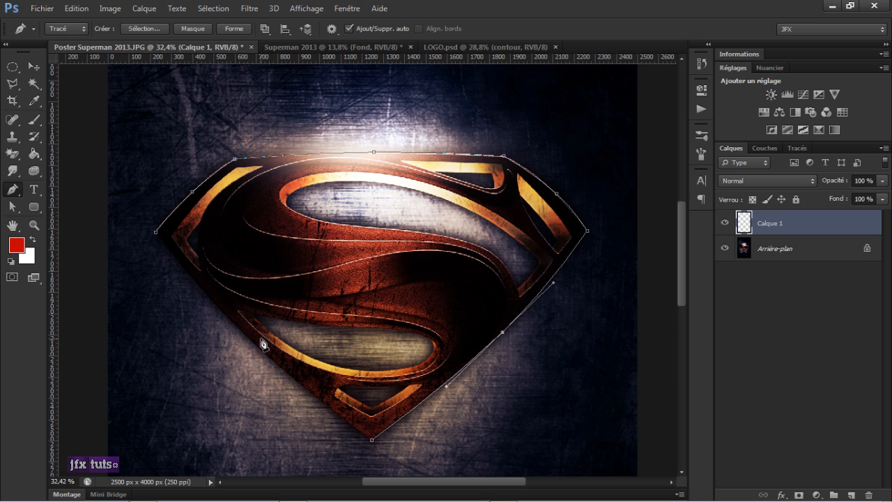
{"action": "left_click", "coordinate": [156, 233]}
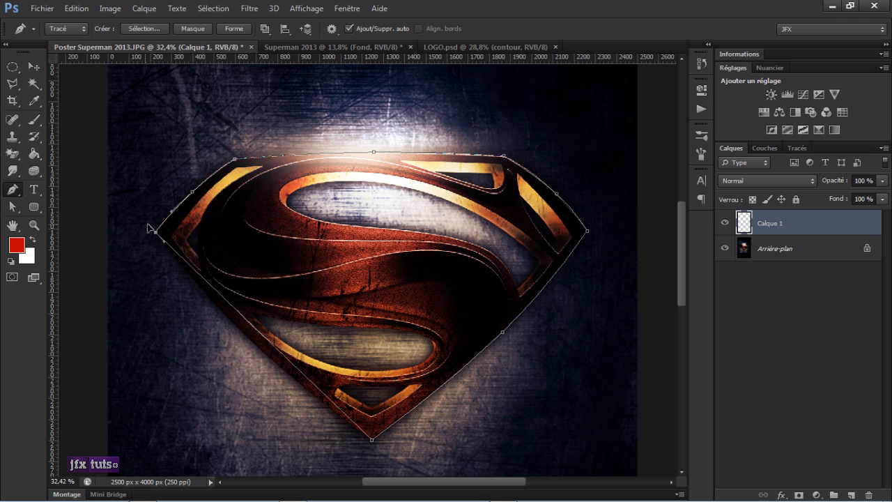
{"action": "mouse_move", "coordinate": [148, 225]}
{"action": "left_mouse_down"}
{"action": "mouse_move", "coordinate": [154, 229]}
{"action": "mouse_move", "coordinate": [131, 213]}
{"action": "mouse_move", "coordinate": [153, 235]}
{"action": "mouse_move", "coordinate": [149, 246]}
{"action": "mouse_move", "coordinate": [147, 225]}
{"action": "left_mouse_up"}
{"action": "left_click_drag", "start_coordinate": [161, 241], "coordinate": [251, 362]}
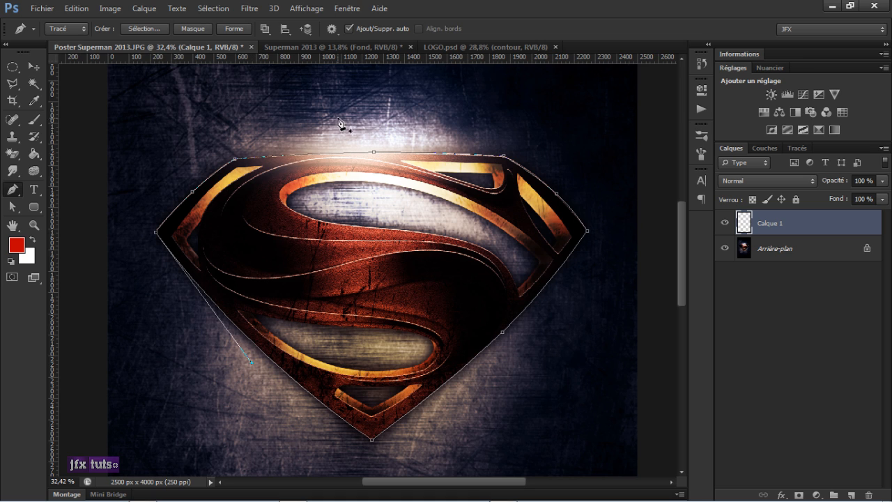
Convert the emblem outline path into a new smoothed selection with a radius of 0 pixels
{"action": "right_click", "coordinate": [375, 155]}
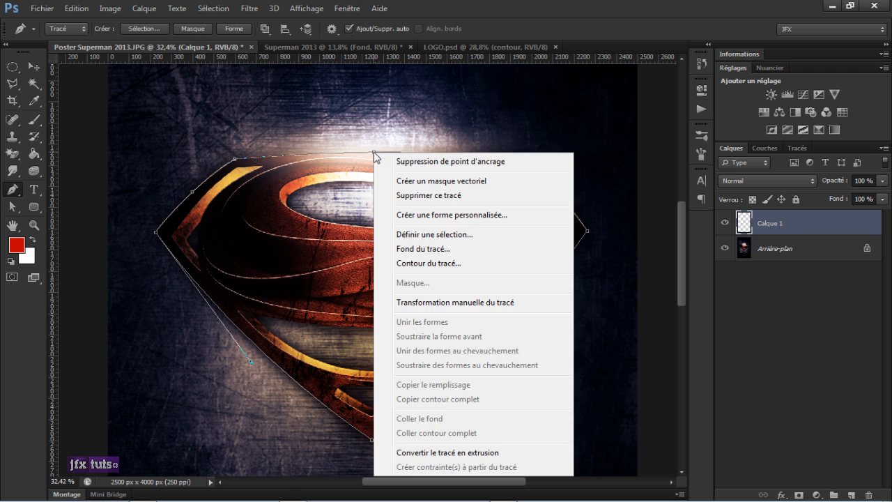
{"action": "left_click", "coordinate": [458, 235]}
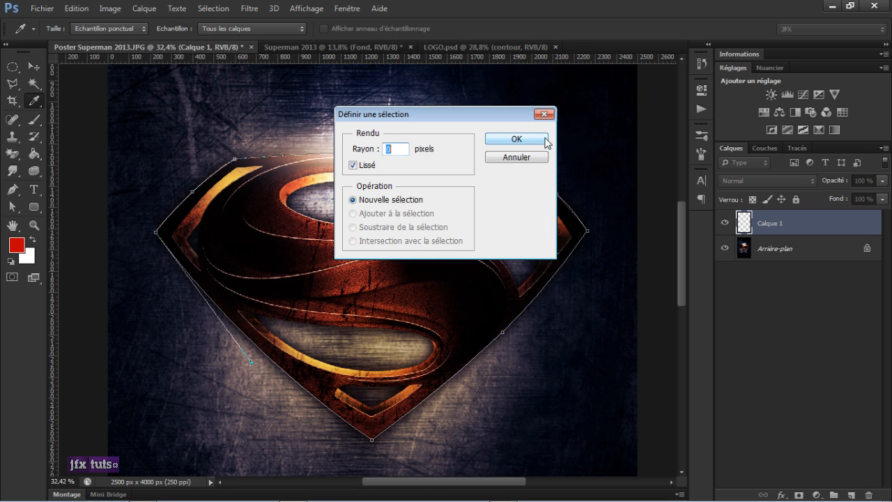
{"action": "left_click", "coordinate": [516, 139]}
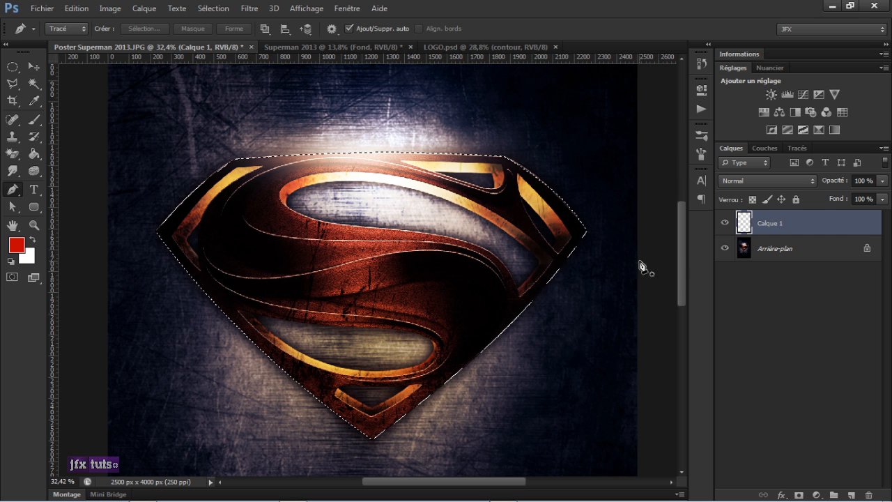
Fill the emblem-shaped selection on the new layer with the red foreground colour using the Paint Bucket, and deselect
{"action": "left_click", "coordinate": [33, 155]}
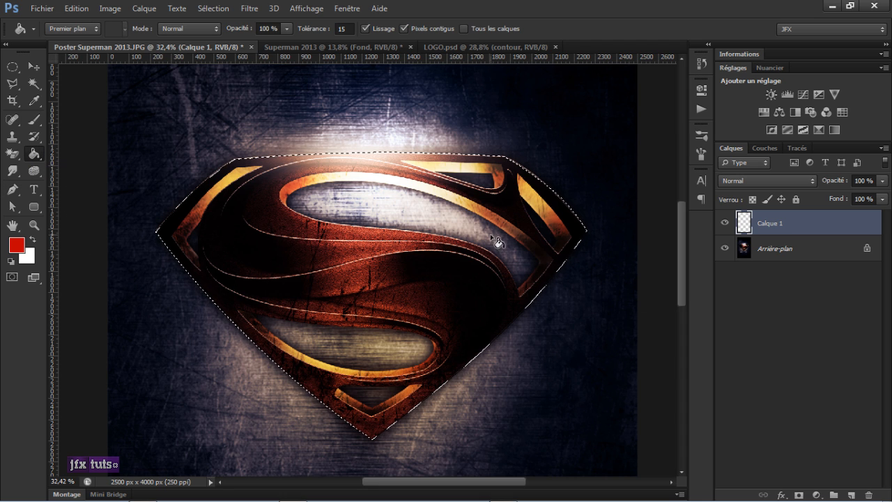
{"action": "left_click", "coordinate": [415, 246]}
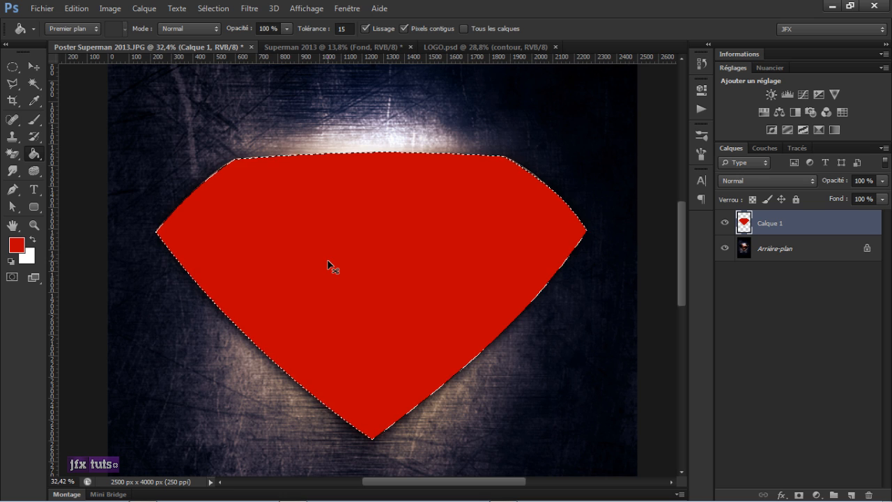
{"action": "key", "text": "ctrl+d"}
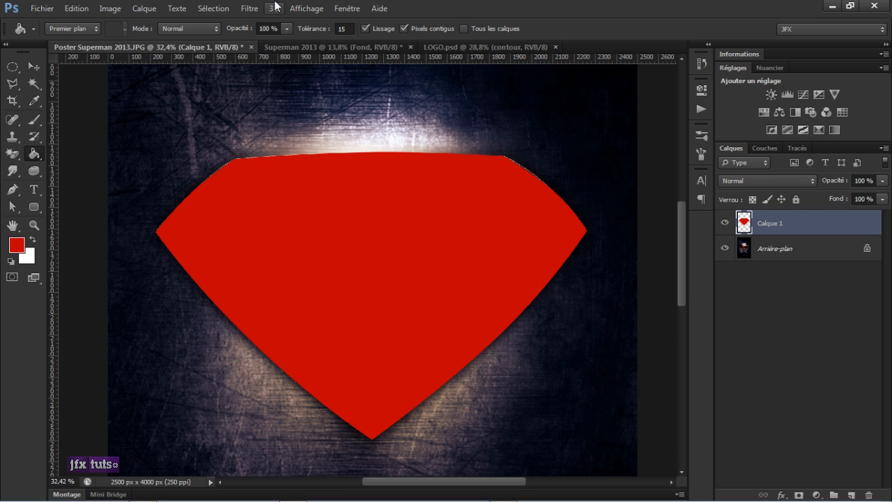
{"action": "key", "text": "v"}
{"action": "left_click", "coordinate": [223, 10]}
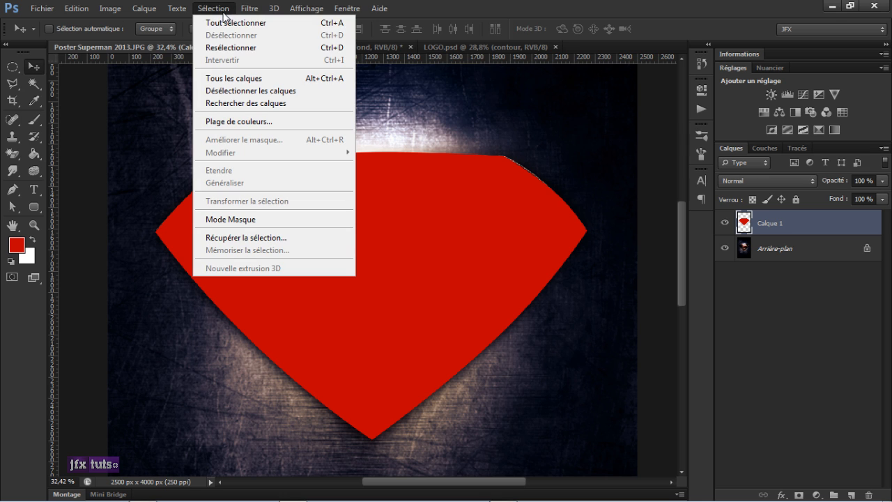
{"action": "left_click", "coordinate": [440, 6]}
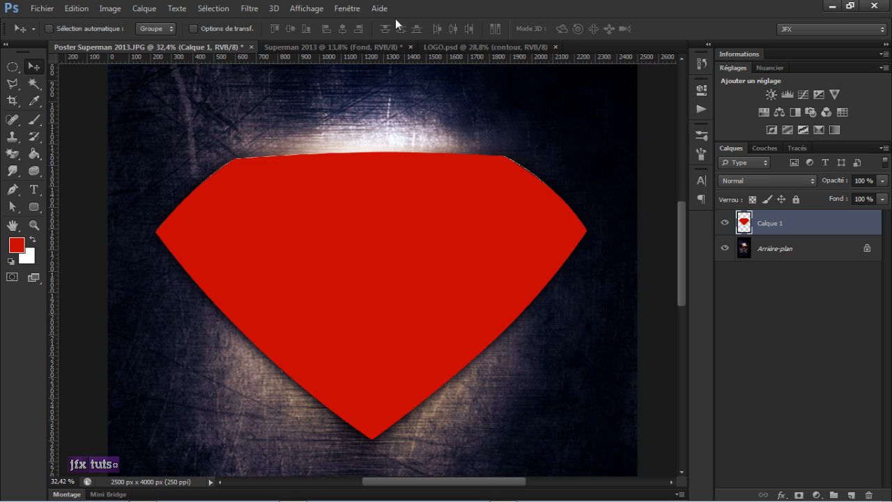
Hide Calque 1 and use the Pen tool in Tracé mode to outline the emblem's leftmost gold-edged opening with a four-corner path
{"action": "left_click", "coordinate": [725, 226]}
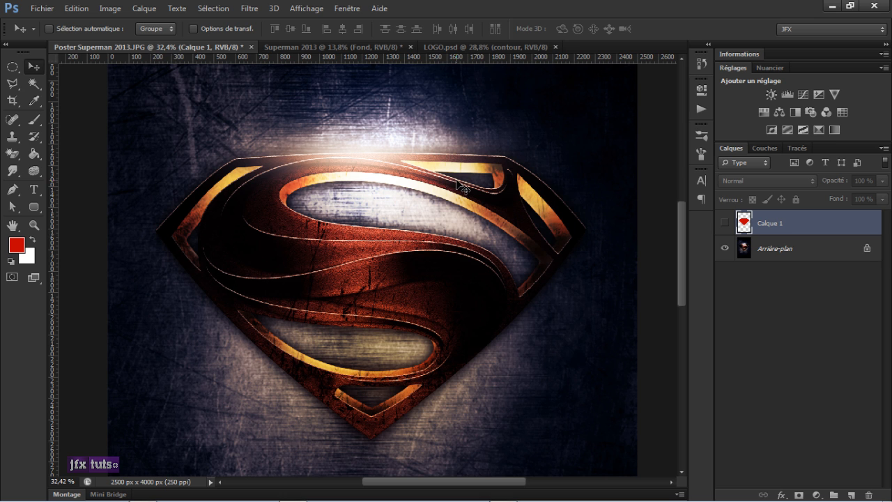
{"action": "key", "text": "p"}
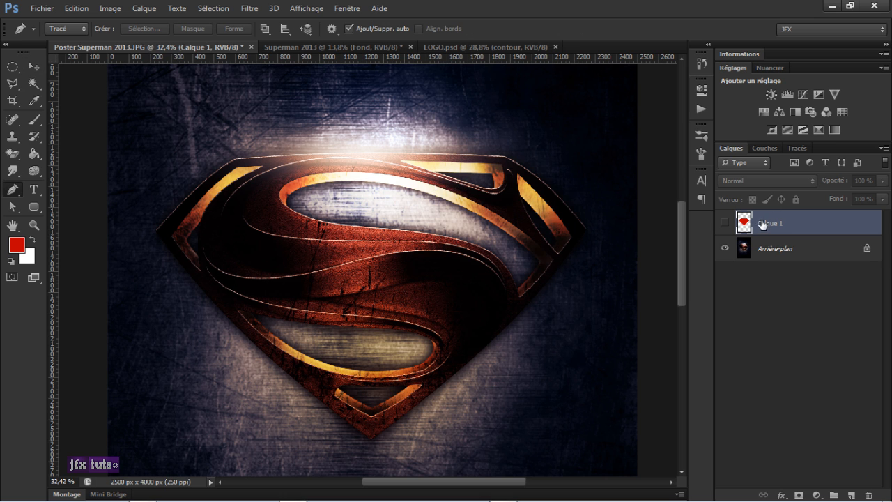
{"action": "scroll", "coordinate": [249, 191], "scroll_direction": "up", "scroll_amount": 2}
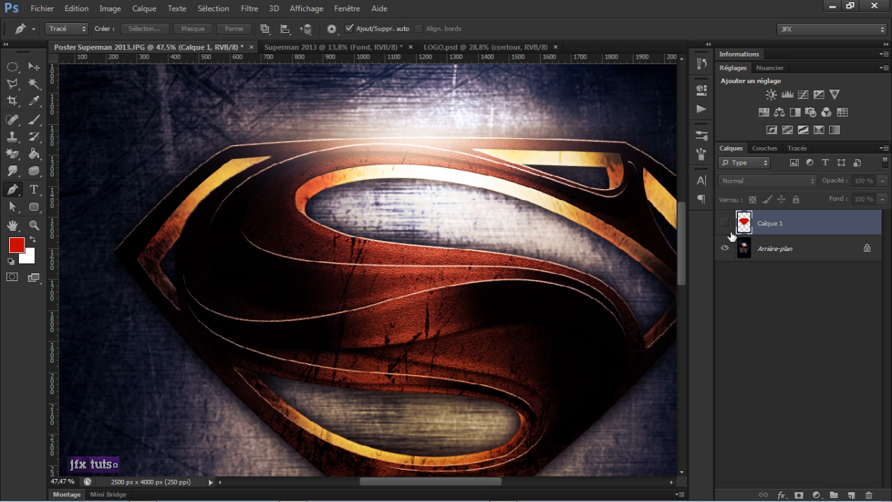
{"action": "left_click", "coordinate": [231, 158]}
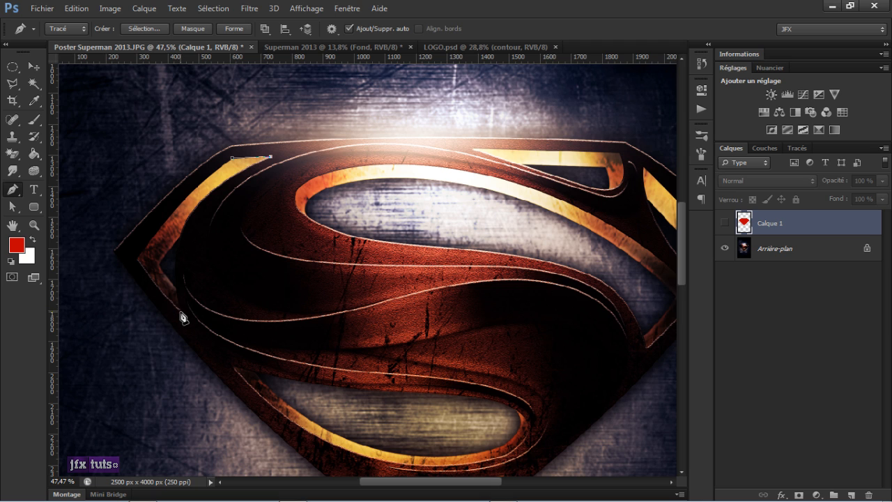
{"action": "left_click_drag", "start_coordinate": [179, 310], "coordinate": [190, 332]}
{"action": "left_click_drag", "start_coordinate": [138, 261], "coordinate": [137, 256]}
{"action": "left_click", "coordinate": [233, 158]}
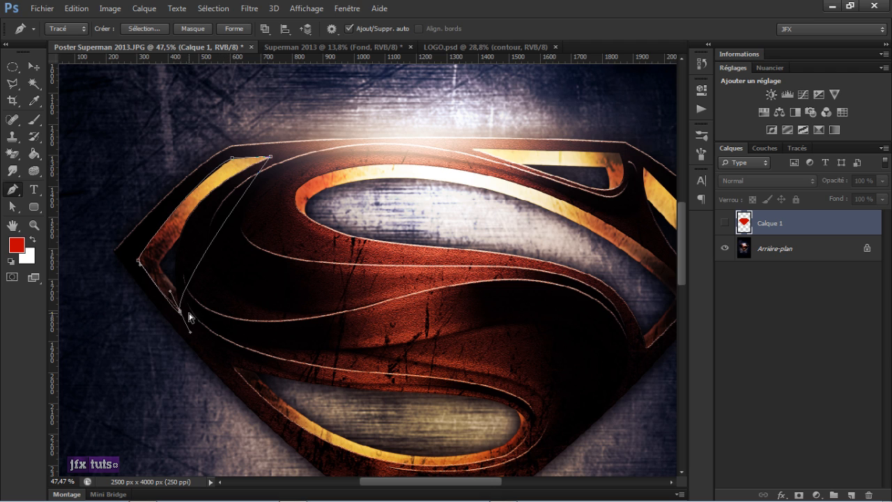
Adjust the path's direction handles and bend its inner segment to follow the opening's curved edge beside the S
{"action": "left_click_drag", "start_coordinate": [170, 291], "coordinate": [171, 287]}
{"action": "left_click_drag", "start_coordinate": [187, 336], "coordinate": [180, 318]}
{"action": "mouse_move", "coordinate": [176, 287]}
{"action": "left_mouse_down"}
{"action": "mouse_move", "coordinate": [179, 306]}
{"action": "mouse_move", "coordinate": [180, 298]}
{"action": "left_mouse_up"}
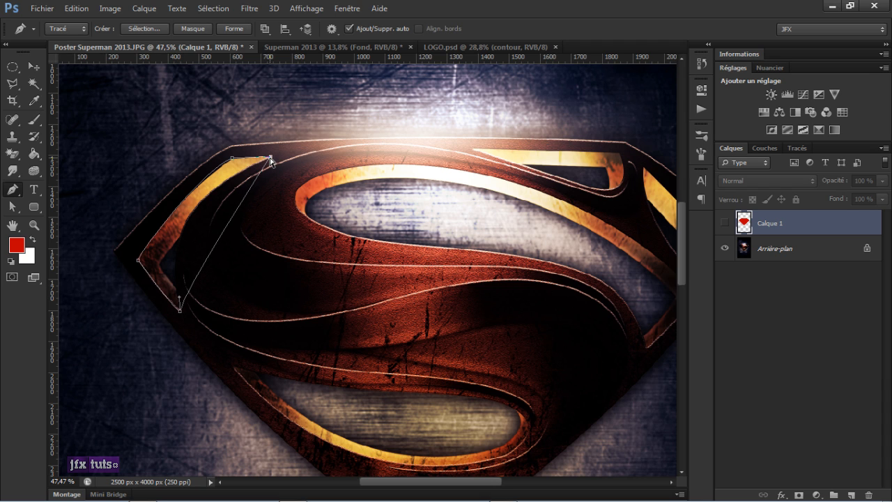
{"action": "left_click_drag", "start_coordinate": [180, 299], "coordinate": [143, 200]}
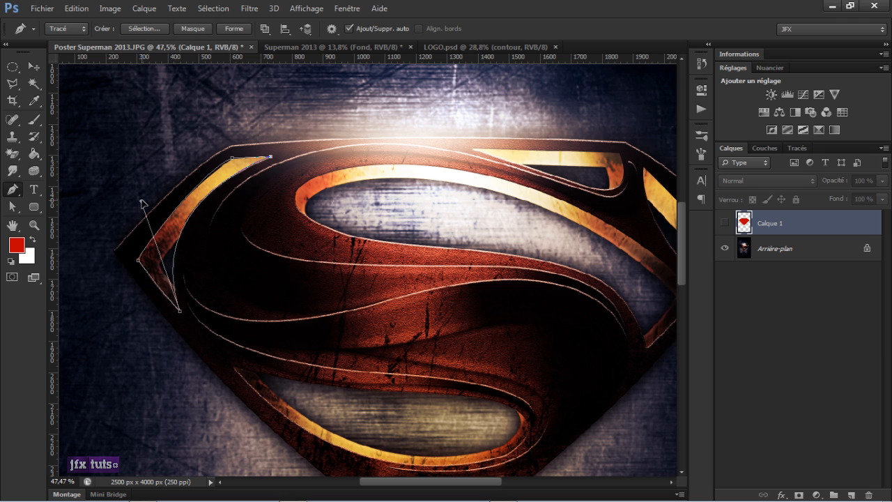
Convert the opening's path into a new smoothed selection with a radius of 0 pixels
{"action": "right_click", "coordinate": [217, 190]}
{"action": "left_click", "coordinate": [258, 262]}
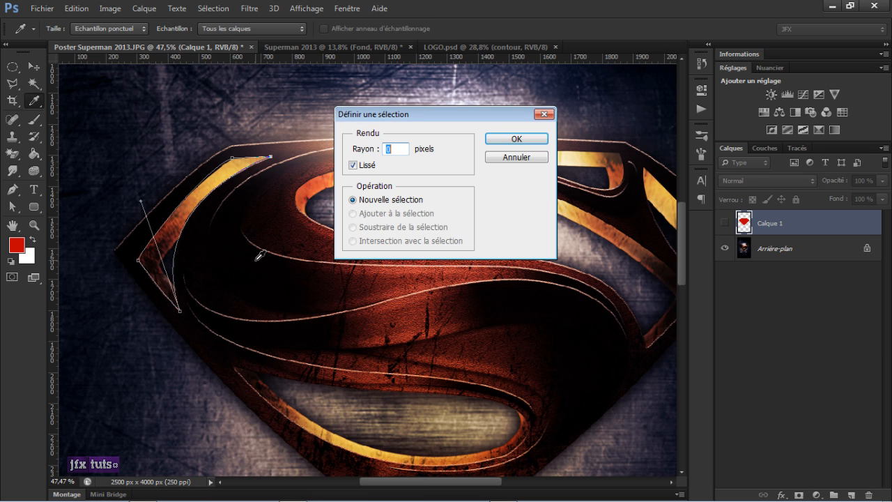
{"action": "left_click", "coordinate": [541, 138]}
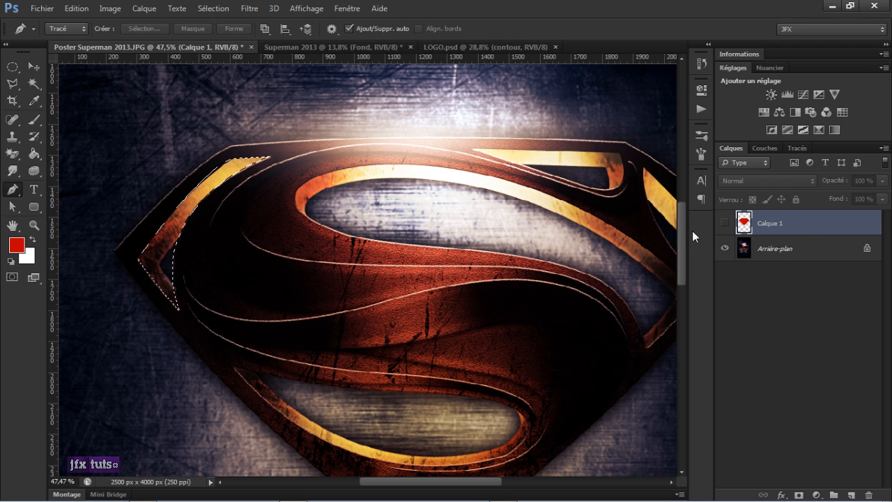
Cut the selected opening out of the red shape on Calque 1, deselect, and hide the layer again
{"action": "left_click", "coordinate": [724, 223]}
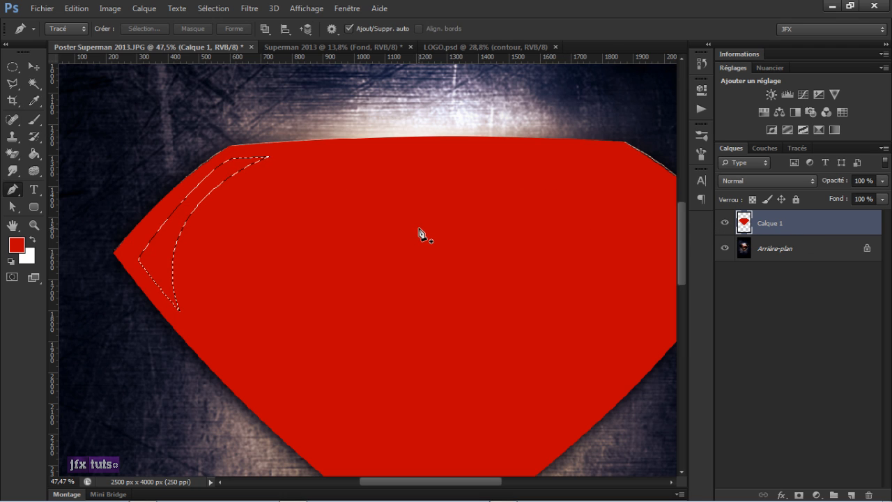
{"action": "key", "text": "Delete"}
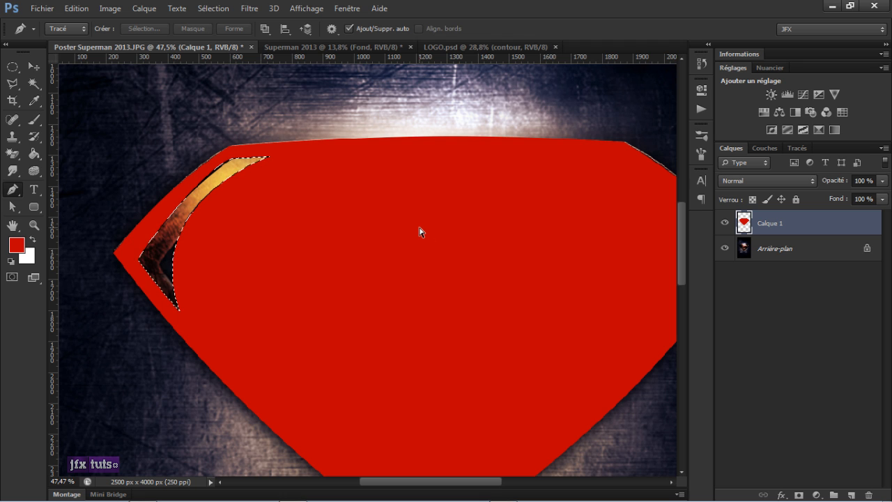
{"action": "key", "text": "ctrl+d"}
{"action": "left_click", "coordinate": [725, 224]}
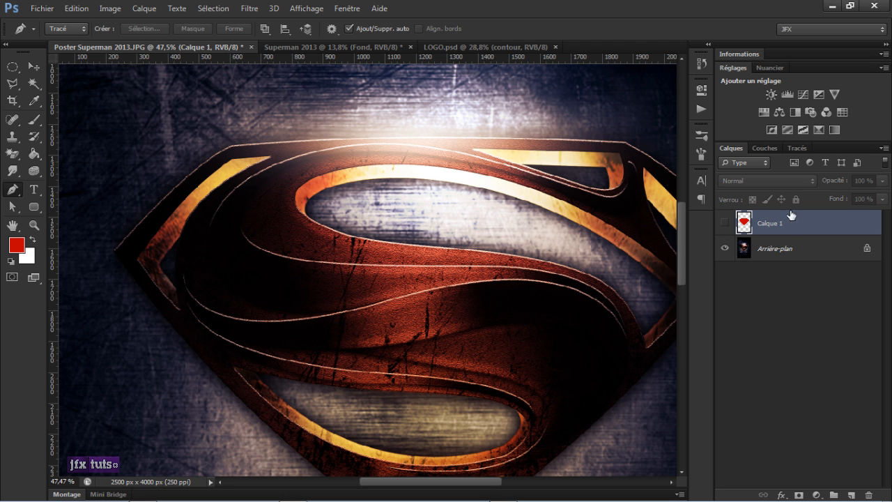
{"action": "scroll", "coordinate": [492, 267], "scroll_direction": "down", "scroll_amount": 2}
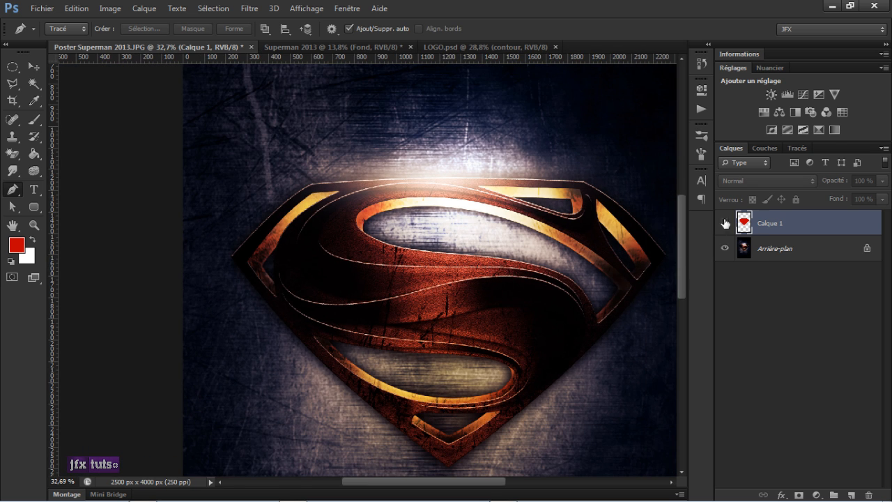
{"action": "scroll", "coordinate": [421, 258], "scroll_direction": "up", "scroll_amount": 1}
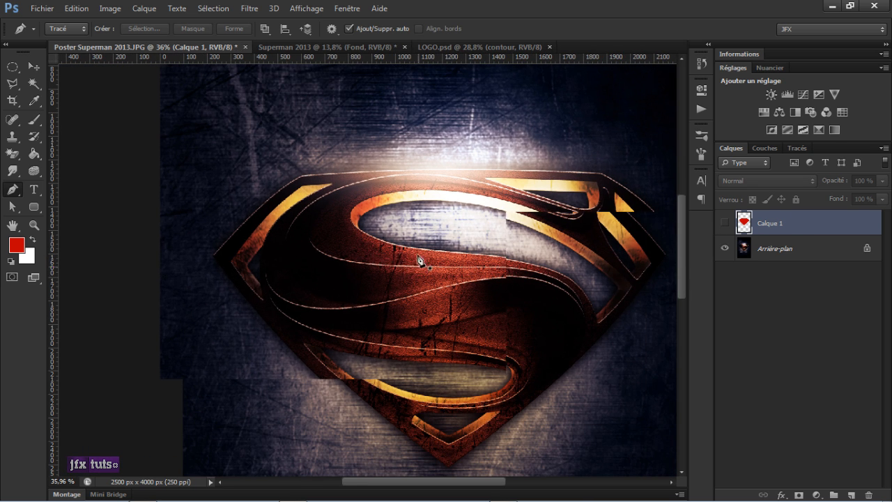
{"action": "left_click_drag", "start_coordinate": [426, 280], "coordinate": [314, 195]}
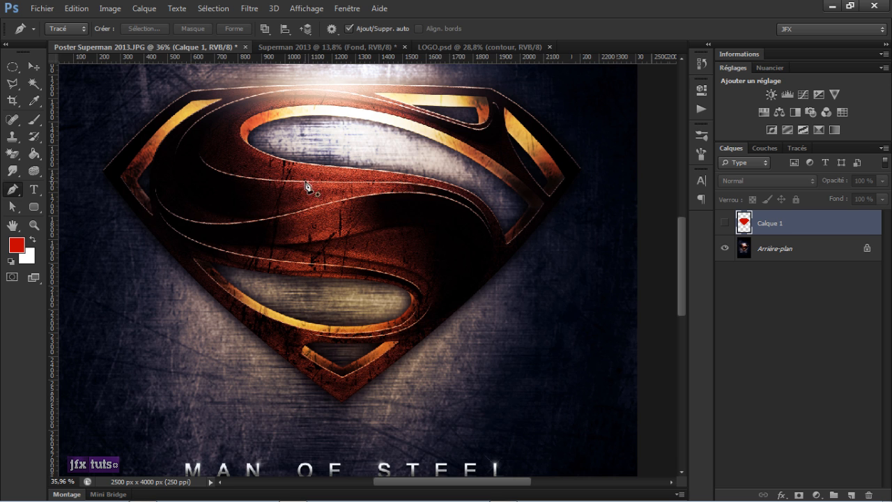
{"action": "scroll", "coordinate": [298, 219], "scroll_direction": "up", "scroll_amount": 2}
{"action": "left_click_drag", "start_coordinate": [427, 112], "coordinate": [416, 181]}
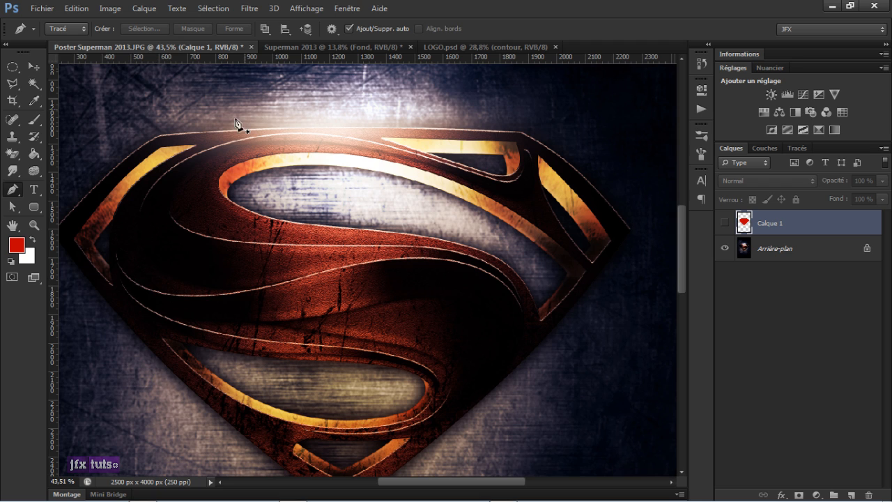
Switch to LOGO.psd and examine how the finished emblem is built by hiding and showing the layers 1 to 4 and contour
{"action": "left_click", "coordinate": [468, 48]}
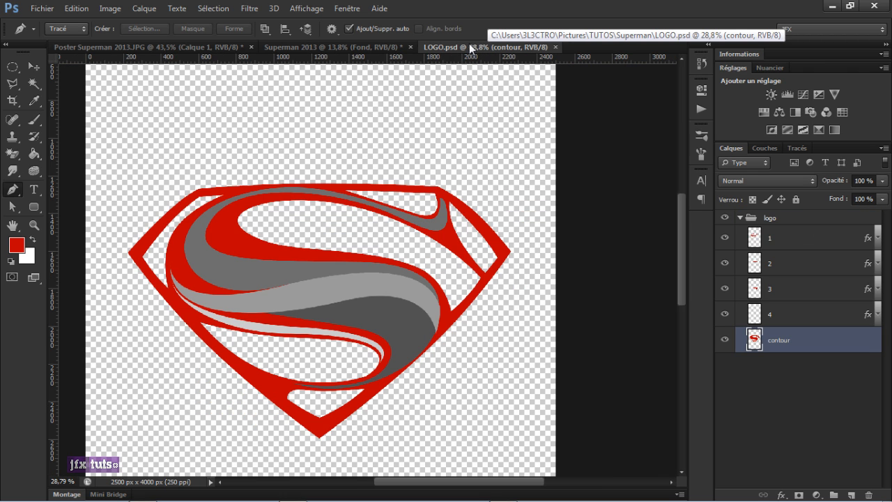
{"action": "scroll", "coordinate": [328, 225], "scroll_direction": "up", "scroll_amount": 2}
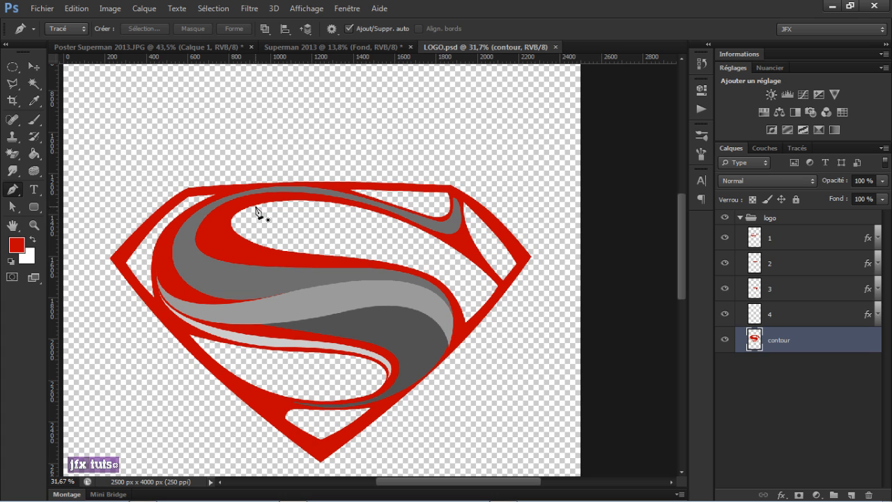
{"action": "left_click_drag", "start_coordinate": [290, 272], "coordinate": [301, 202]}
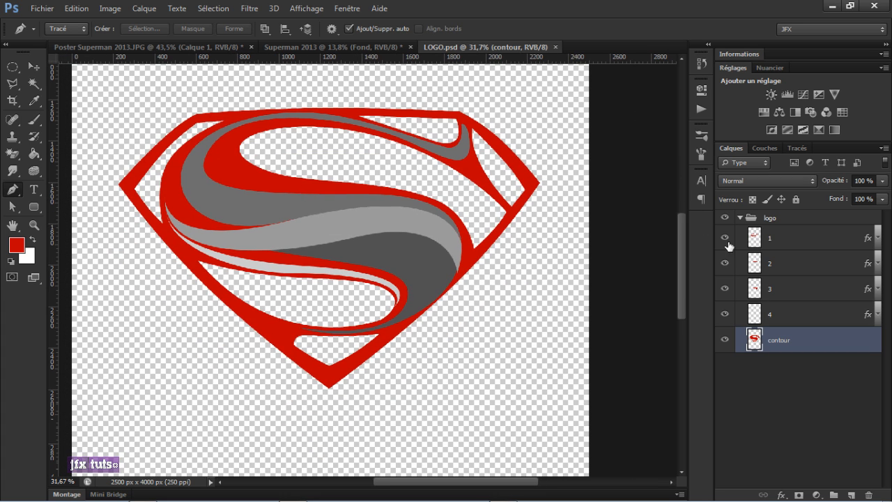
{"action": "left_click", "coordinate": [725, 340]}
{"action": "left_click", "coordinate": [725, 339]}
{"action": "left_click", "coordinate": [725, 239]}
{"action": "left_click", "coordinate": [725, 239]}
{"action": "left_click", "coordinate": [725, 263]}
{"action": "left_click", "coordinate": [724, 238]}
{"action": "left_click", "coordinate": [725, 288]}
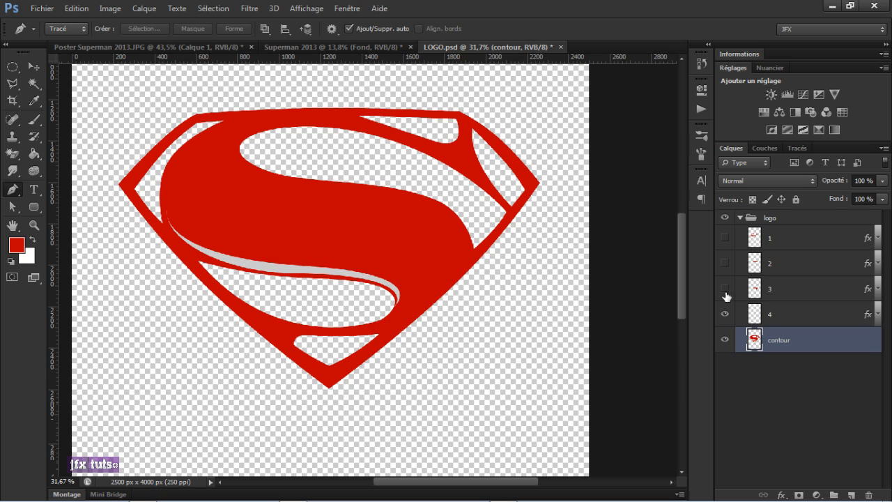
{"action": "left_click", "coordinate": [725, 315]}
{"action": "left_click", "coordinate": [724, 340]}
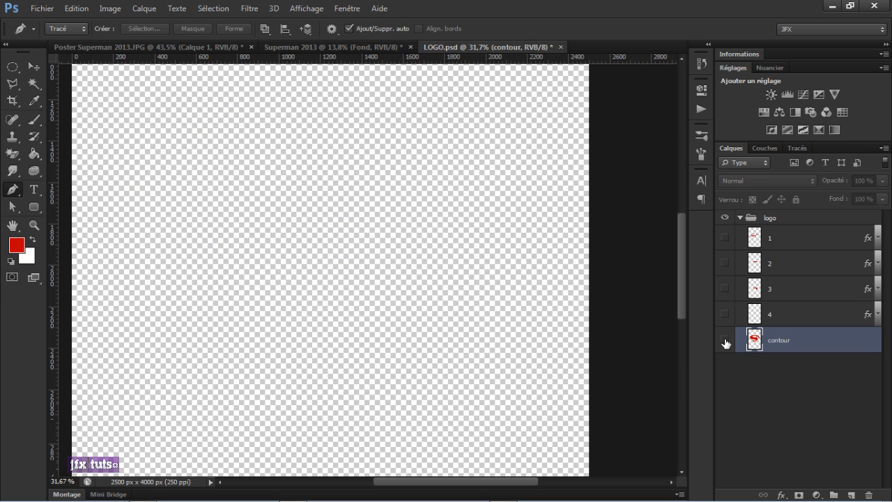
{"action": "left_click", "coordinate": [724, 339]}
{"action": "left_click_drag", "start_coordinate": [726, 314], "coordinate": [729, 226]}
Duplicate the logo group from LOGO.psd into the Superman 2013 document under the name Logo, and open that document
{"action": "key", "text": "v"}
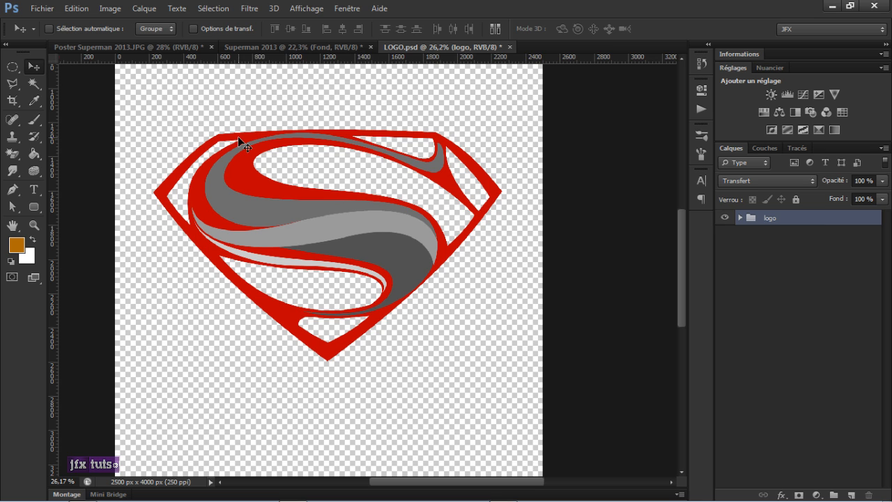
{"action": "left_click", "coordinate": [293, 49]}
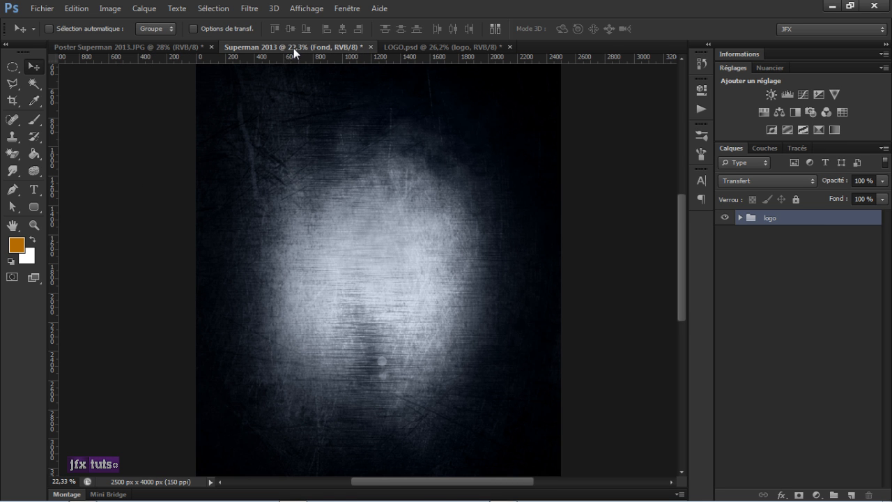
{"action": "left_click", "coordinate": [437, 49]}
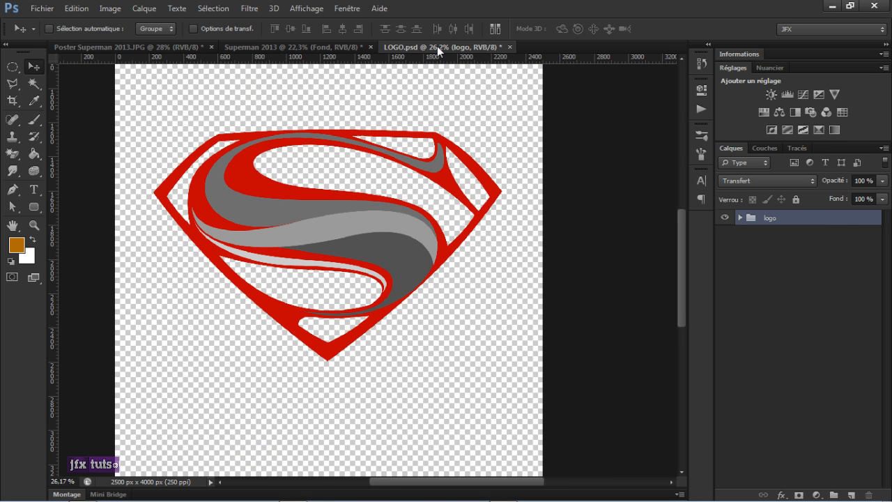
{"action": "right_click", "coordinate": [795, 222]}
{"action": "left_click", "coordinate": [687, 193]}
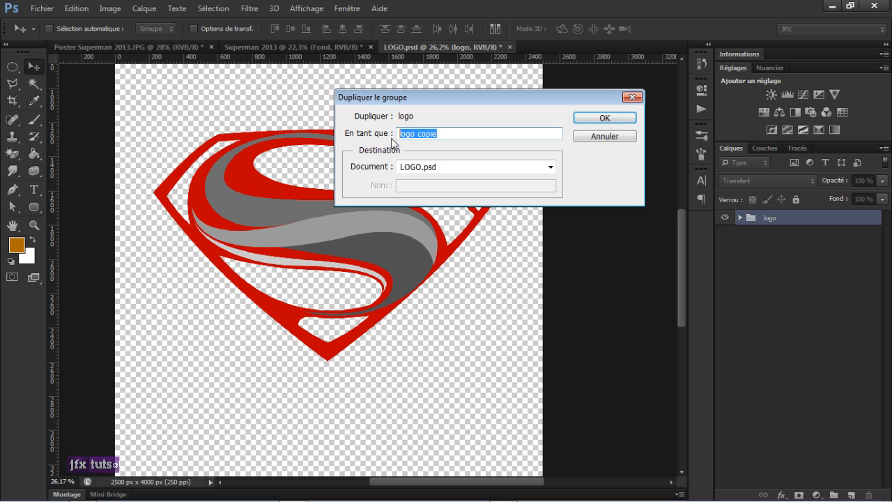
{"action": "type", "text": "Logo"}
{"action": "left_click", "coordinate": [500, 167]}
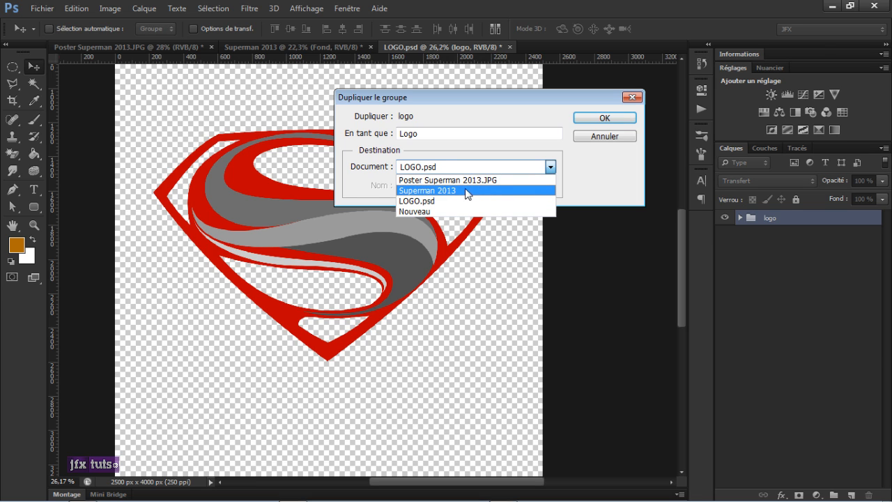
{"action": "left_click", "coordinate": [439, 191]}
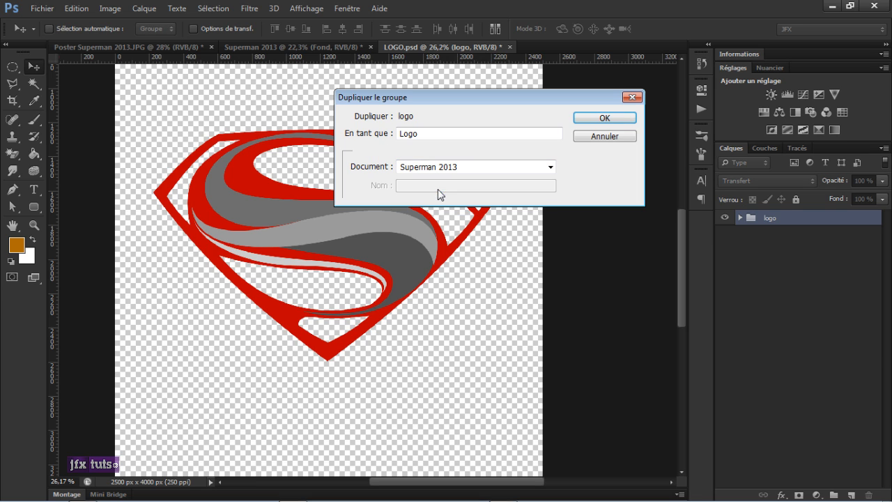
{"action": "left_click", "coordinate": [603, 118]}
{"action": "left_click", "coordinate": [293, 47]}
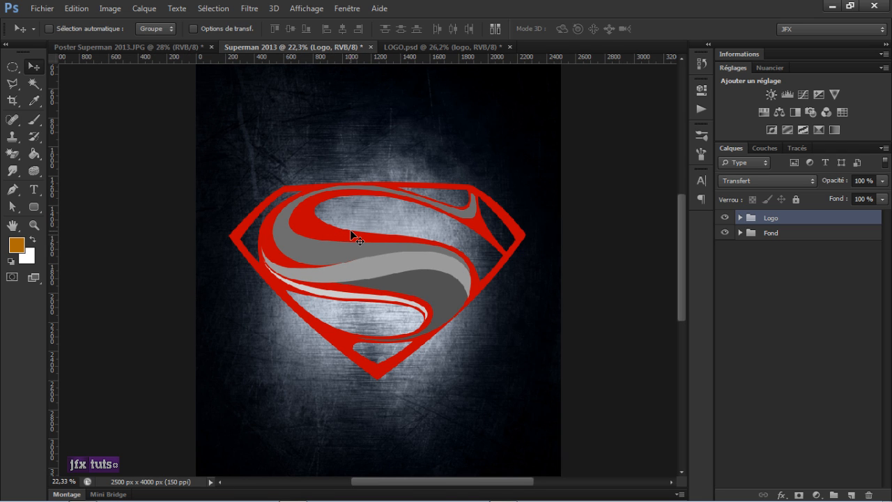
Expand the Logo group, examine the emblem in Poster Superman 2013.JPG as reference, and return to Superman 2013
{"action": "left_click", "coordinate": [740, 217]}
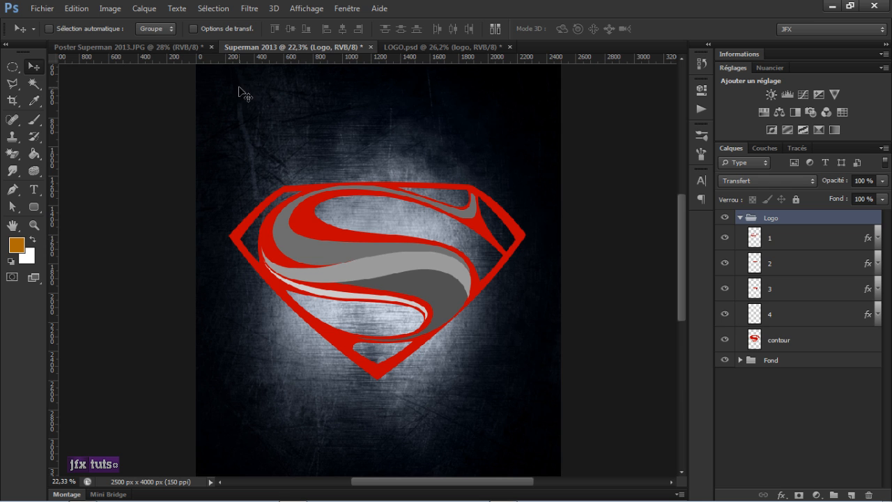
{"action": "left_click", "coordinate": [192, 47]}
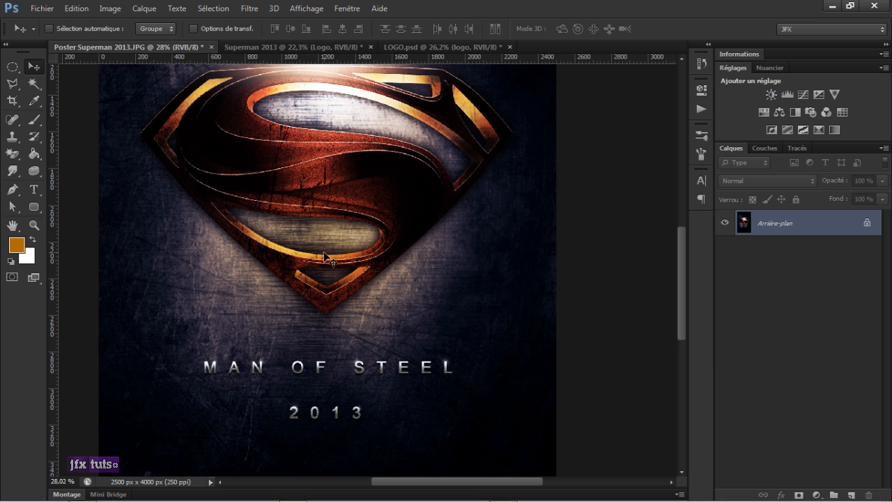
{"action": "scroll", "coordinate": [363, 140], "scroll_direction": "up", "scroll_amount": 3}
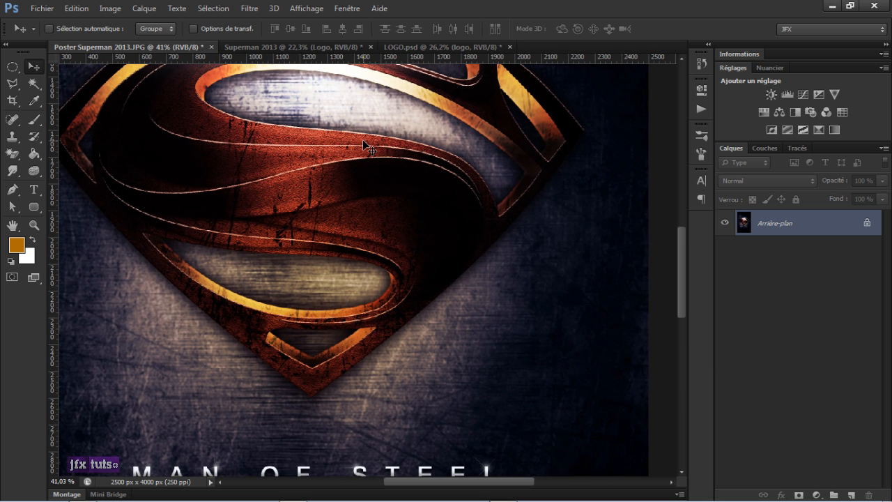
{"action": "scroll", "coordinate": [363, 140], "scroll_direction": "down", "scroll_amount": 2}
{"action": "left_click", "coordinate": [337, 47]}
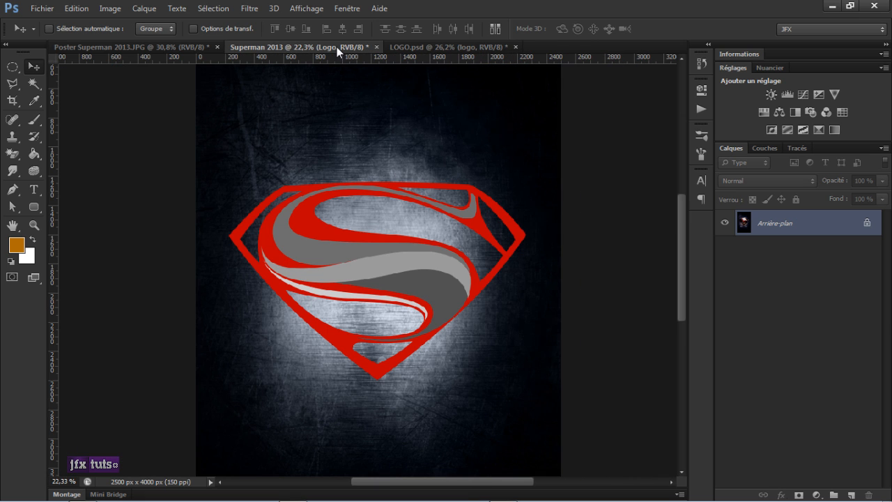
Duplicate the contour layer inside the Logo group and check the group's contents by toggling visibility
{"action": "left_click", "coordinate": [826, 341]}
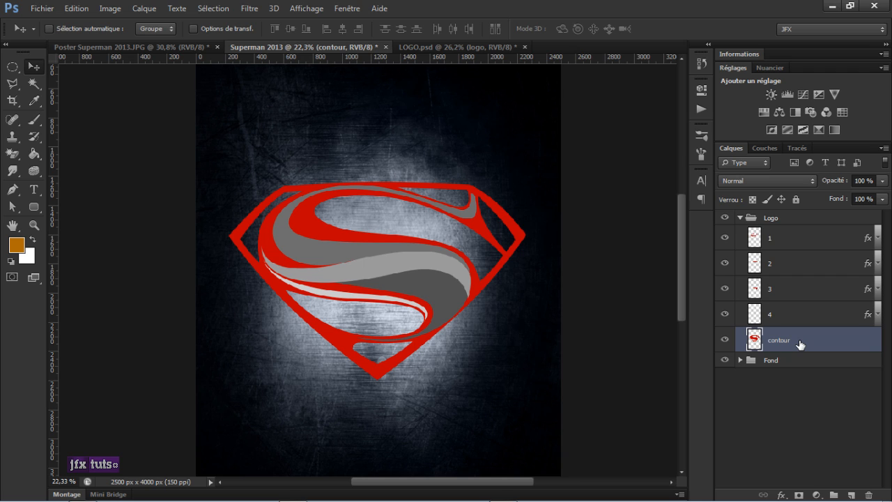
{"action": "key", "text": "ctrl+j"}
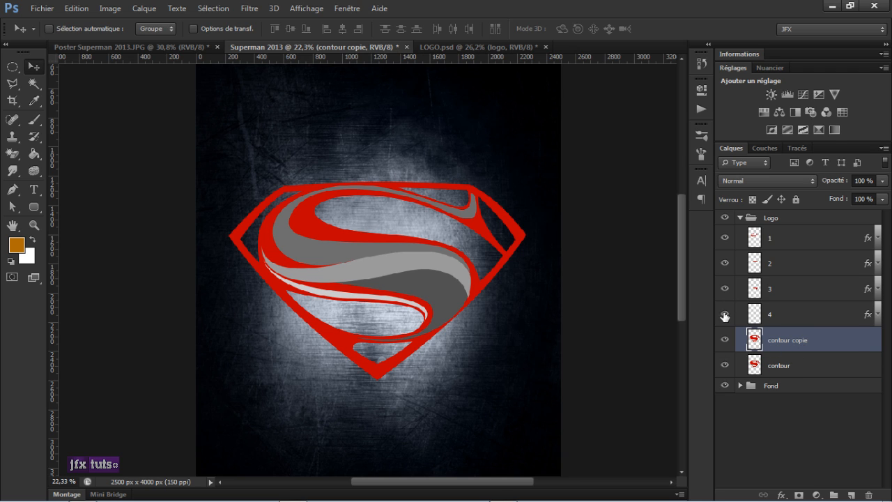
{"action": "left_click", "coordinate": [725, 218]}
{"action": "mouse_move", "coordinate": [726, 238]}
{"action": "left_mouse_down"}
{"action": "mouse_move", "coordinate": [724, 328]}
{"action": "mouse_move", "coordinate": [728, 242]}
{"action": "left_mouse_up"}
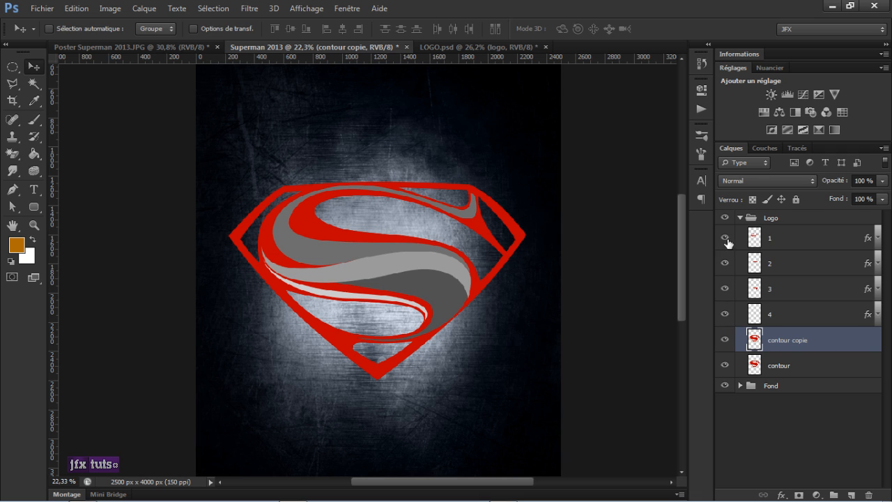
Apply a dark grey #252525 colour overlay to the contour copie layer and collapse its effects list
{"action": "double_click", "coordinate": [864, 343]}
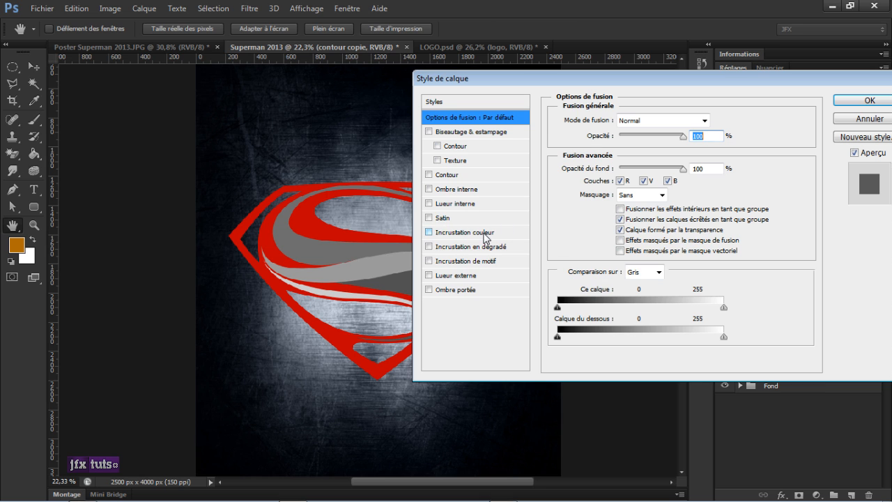
{"action": "left_click", "coordinate": [486, 234]}
{"action": "left_click", "coordinate": [723, 120]}
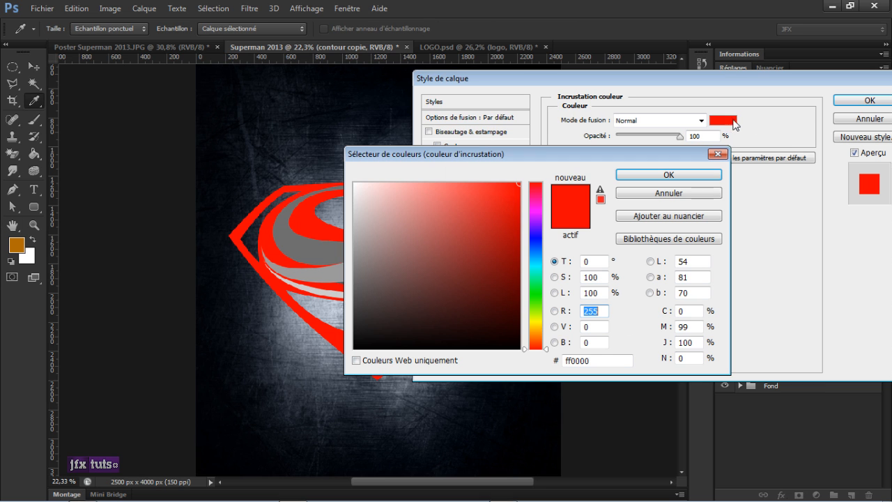
{"action": "left_click_drag", "start_coordinate": [359, 291], "coordinate": [353, 324]}
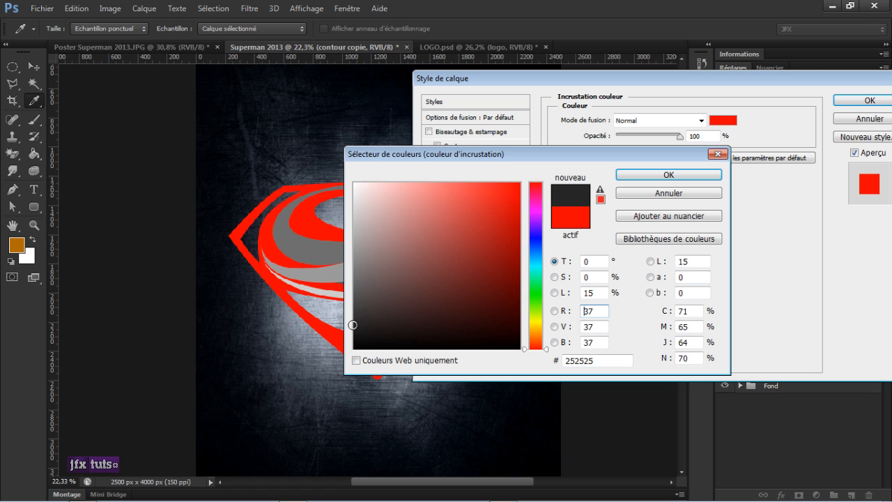
{"action": "left_click", "coordinate": [668, 175]}
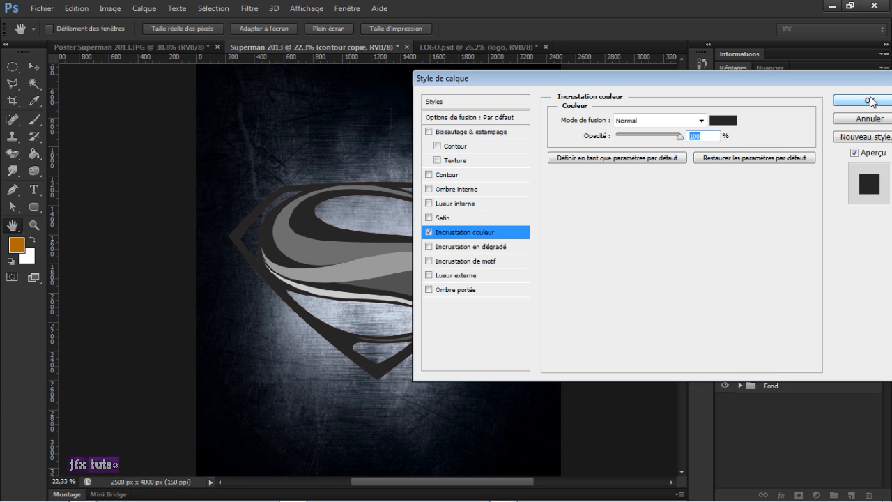
{"action": "left_click", "coordinate": [872, 100]}
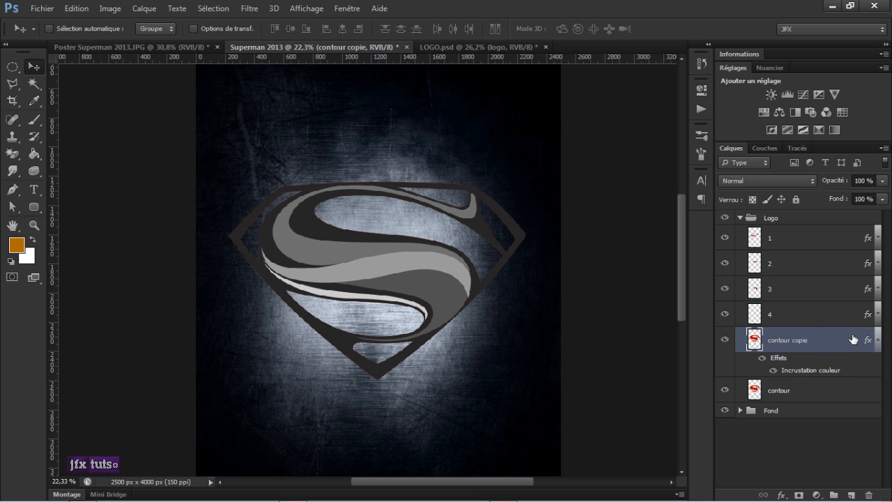
{"action": "left_click", "coordinate": [877, 340]}
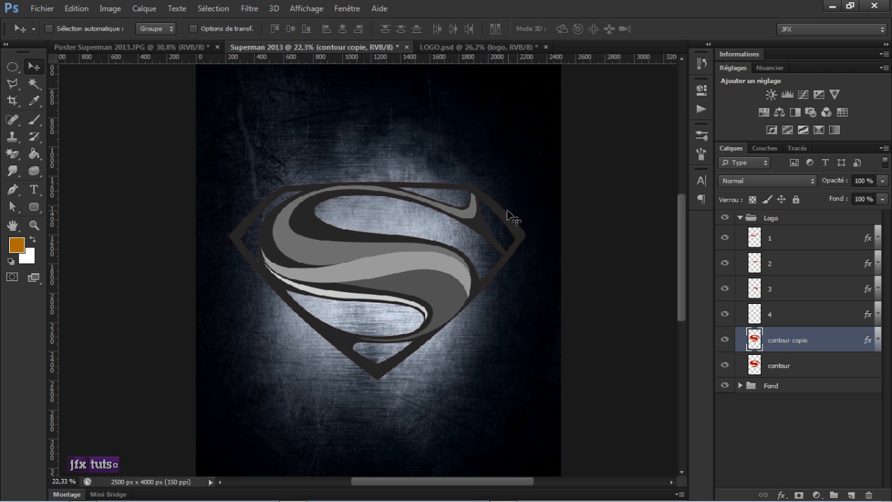
Show the Scripts (actions) and delete the existing Extrusion action from the Scripts par défaut set
{"action": "left_click", "coordinate": [348, 10]}
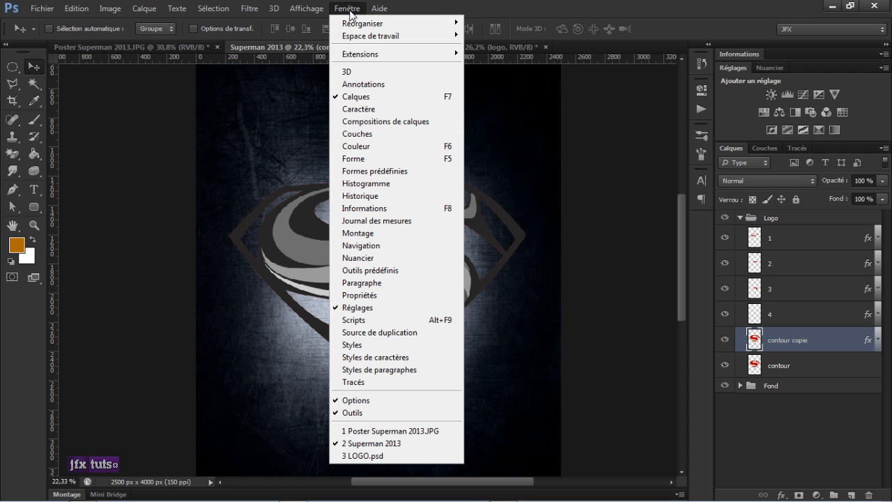
{"action": "left_click", "coordinate": [386, 322]}
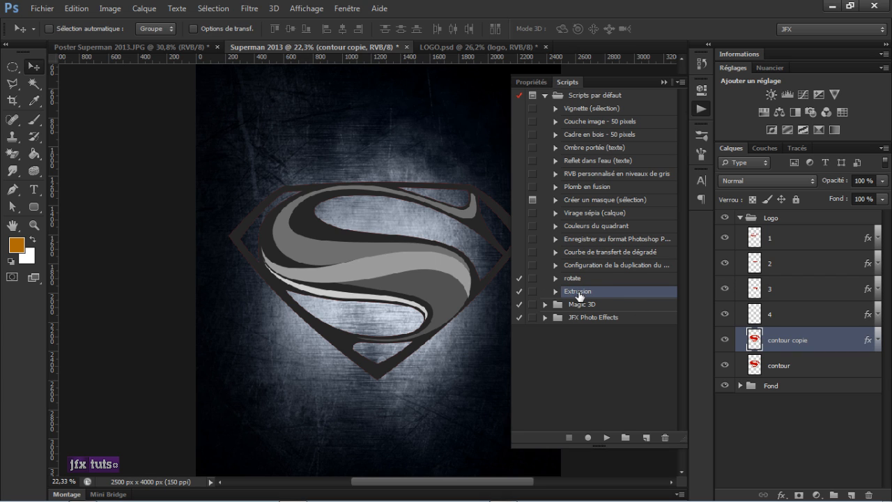
{"action": "left_click", "coordinate": [665, 438]}
{"action": "left_click", "coordinate": [422, 203]}
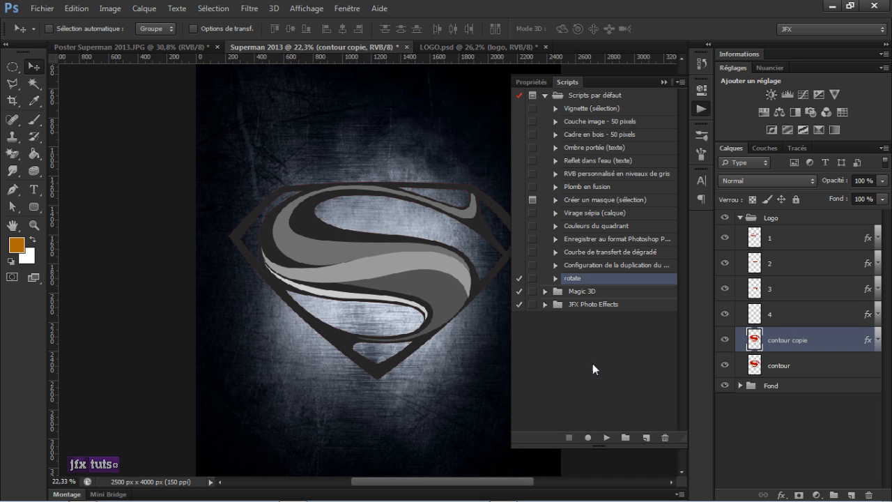
Create a new action named Extrusion in the Scripts par défaut set and stop its recording
{"action": "left_click", "coordinate": [648, 437]}
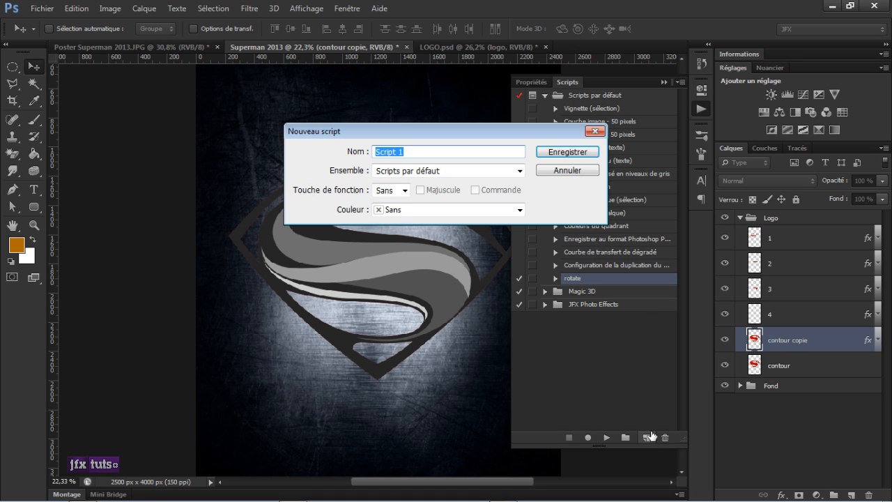
{"action": "type", "text": "Extrusion"}
{"action": "left_click", "coordinate": [434, 170]}
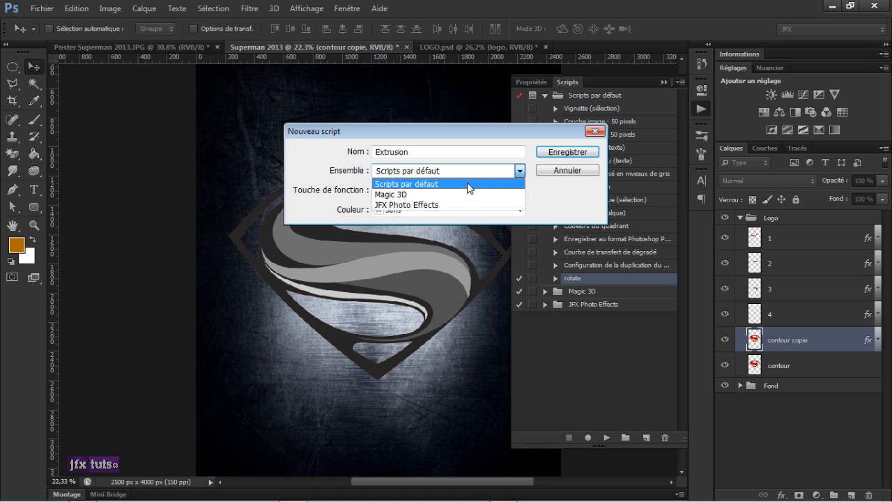
{"action": "left_click", "coordinate": [579, 155]}
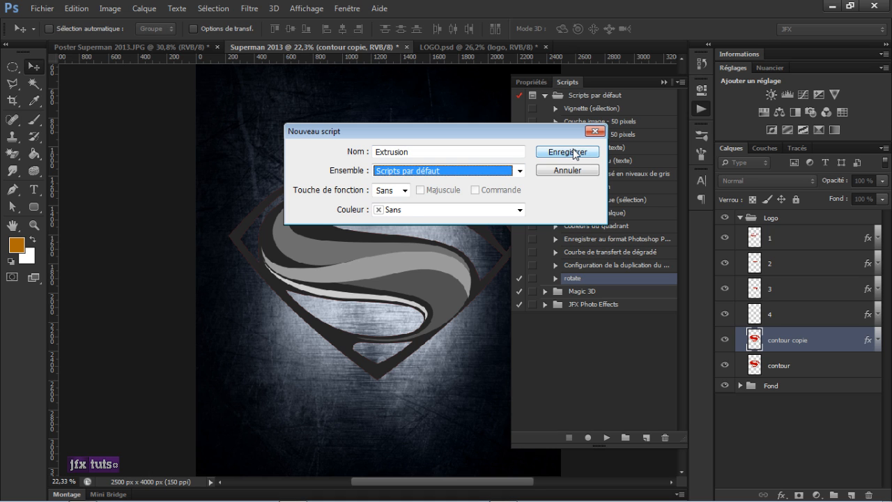
{"action": "left_click", "coordinate": [573, 152]}
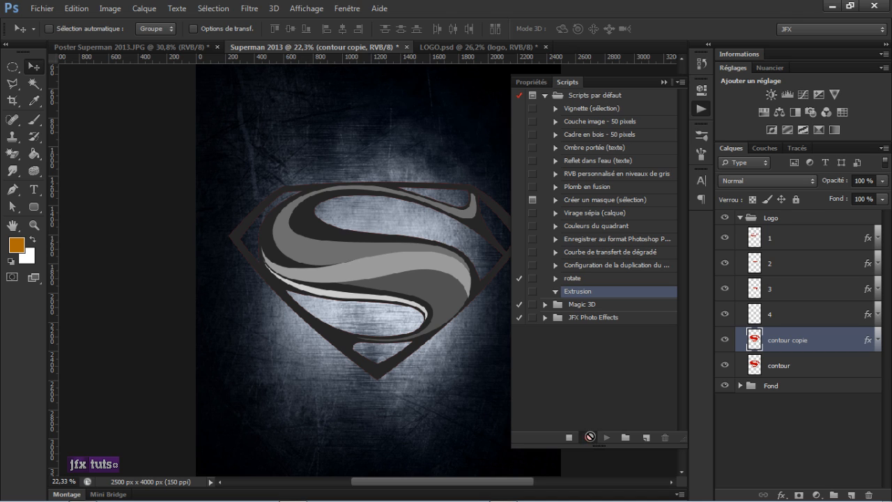
{"action": "left_click", "coordinate": [569, 437]}
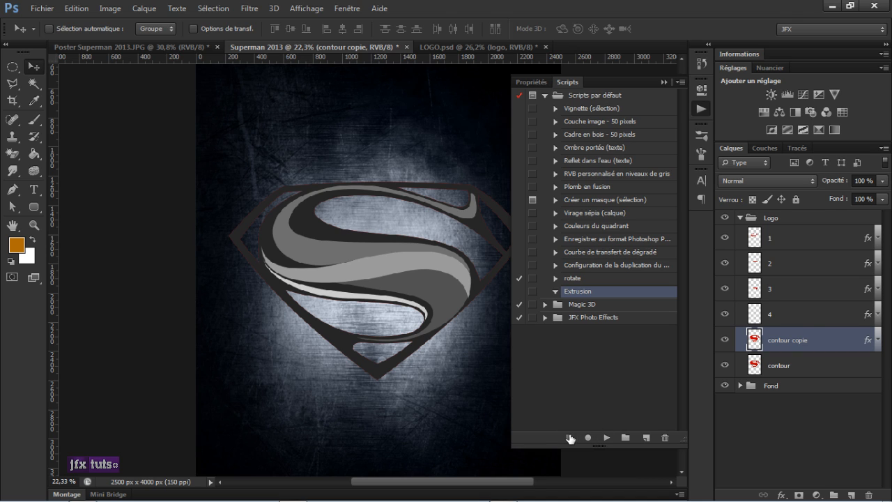
Record into the Extrusion action the duplication of the contour layer and its copy's move beneath the original
{"action": "left_click", "coordinate": [791, 369]}
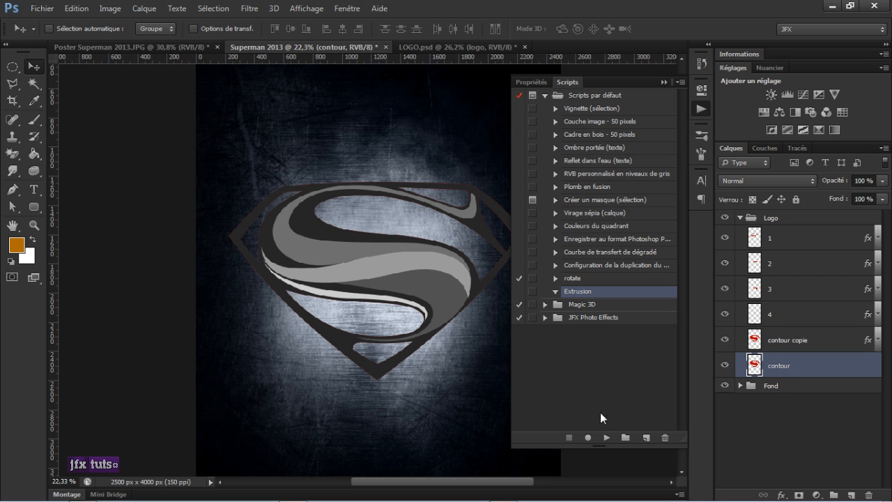
{"action": "left_click", "coordinate": [588, 438]}
{"action": "key", "text": "ctrl+j"}
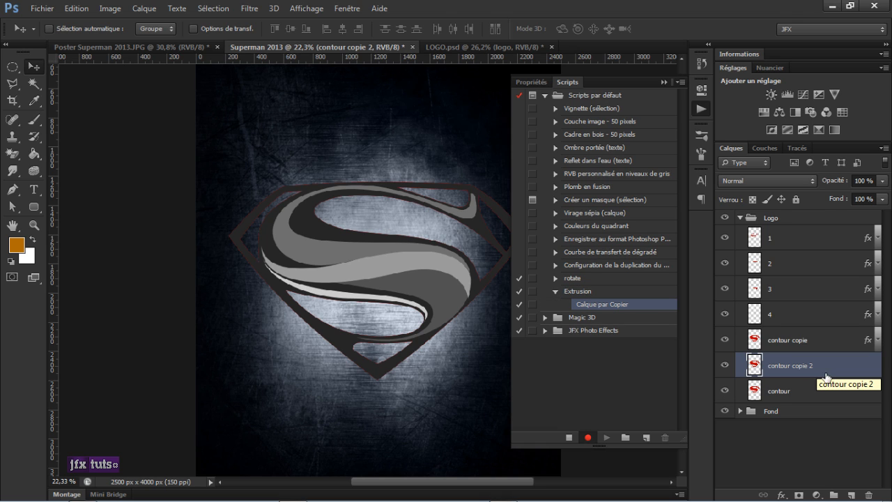
{"action": "left_click_drag", "start_coordinate": [803, 369], "coordinate": [796, 401]}
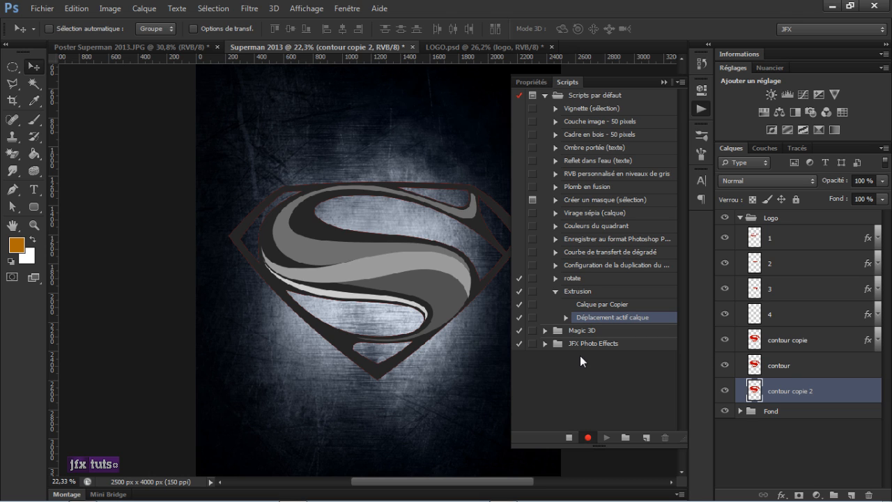
Record a proportional scaling of the contour copy to 99.5% and stop recording the Extrusion action
{"action": "key", "text": "ctrl+t"}
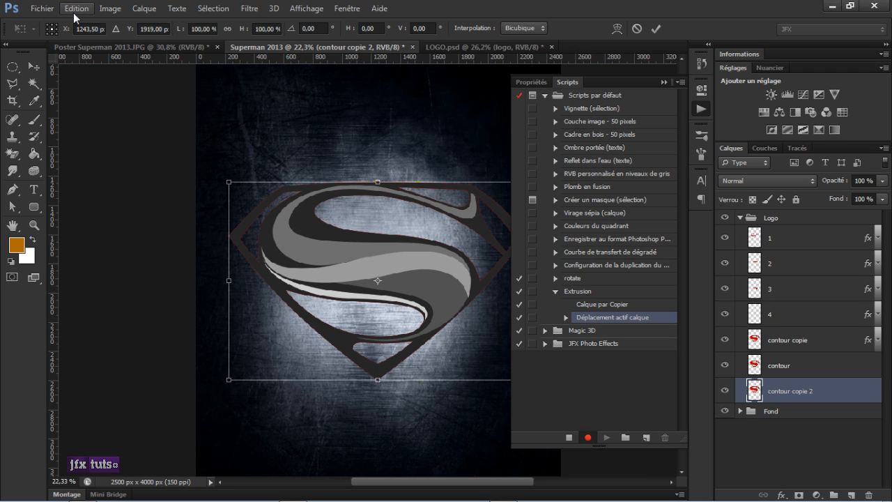
{"action": "left_click", "coordinate": [226, 29]}
{"action": "left_click", "coordinate": [256, 29]}
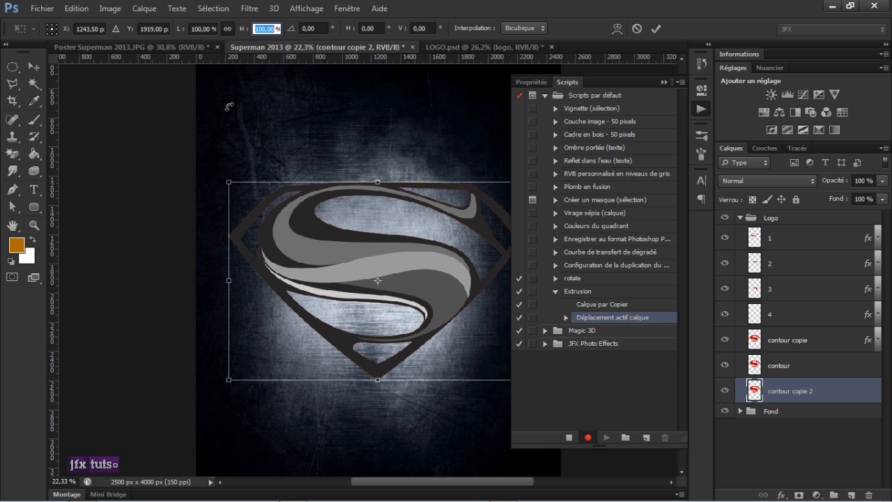
{"action": "type", "text": "99"}
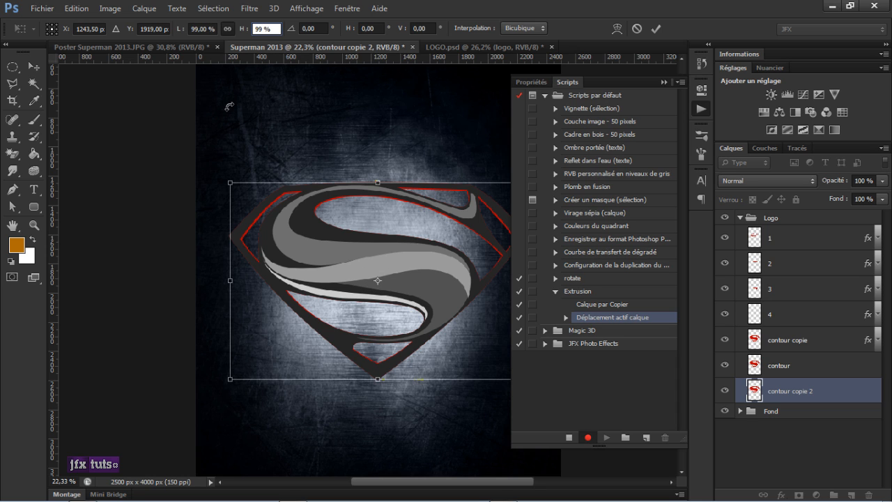
{"action": "type", "text": ",5"}
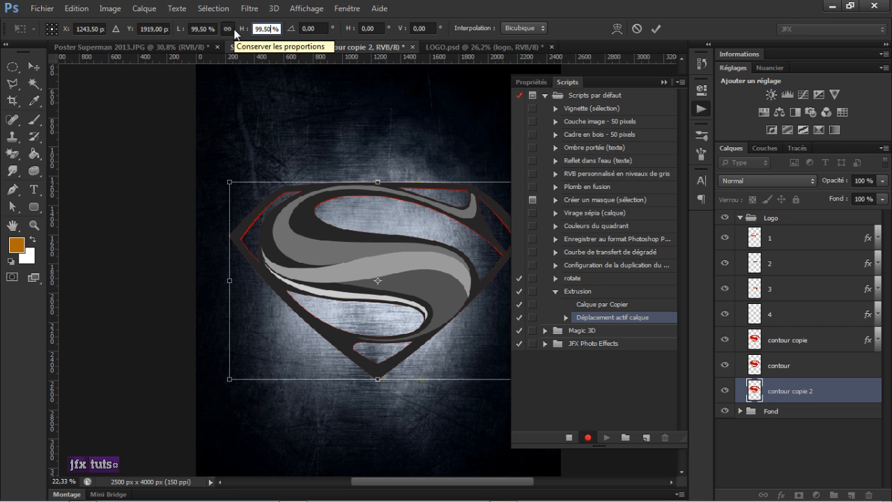
{"action": "left_click", "coordinate": [658, 31]}
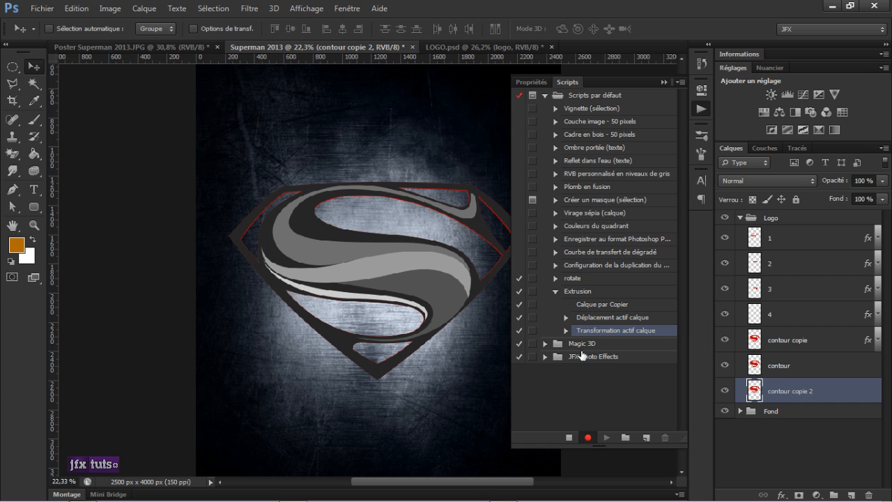
{"action": "left_click", "coordinate": [569, 437]}
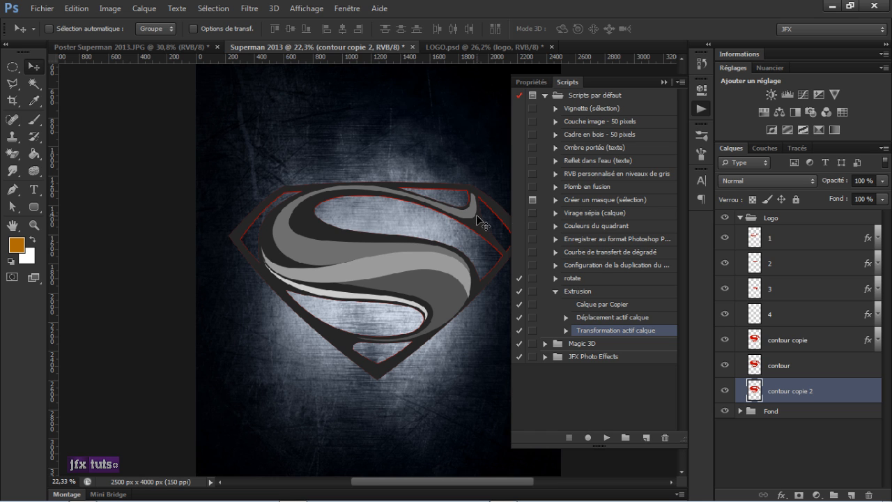
Run the Extrusion action 13 times from contour copie 2 to stack progressively smaller contour copies
{"action": "scroll", "coordinate": [466, 225], "scroll_direction": "up", "scroll_amount": 2}
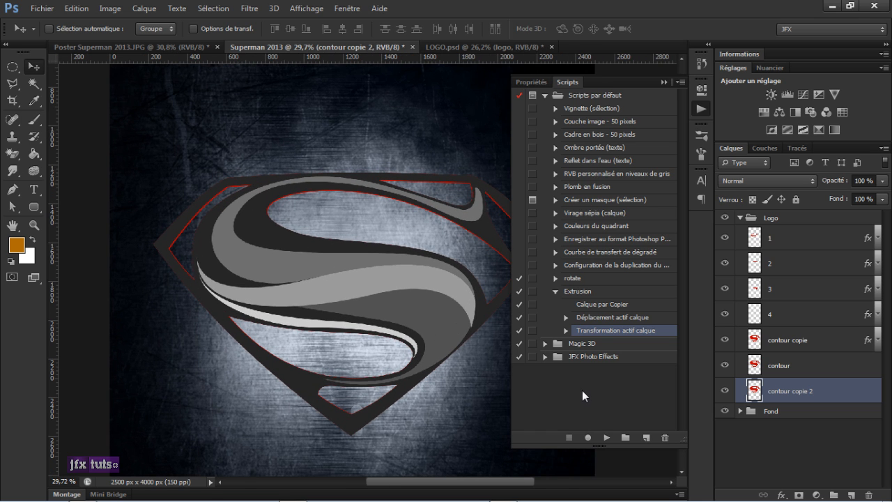
{"action": "left_click", "coordinate": [562, 292]}
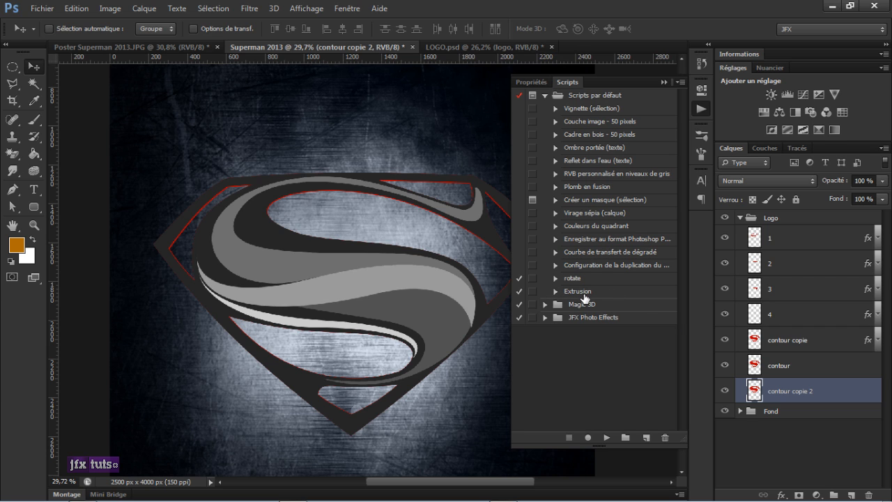
{"action": "left_click", "coordinate": [582, 295]}
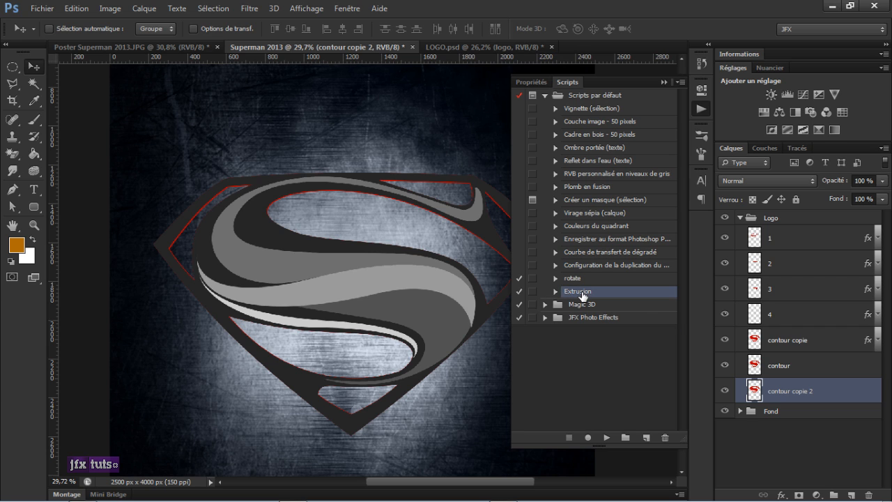
{"action": "left_click", "coordinate": [606, 437]}
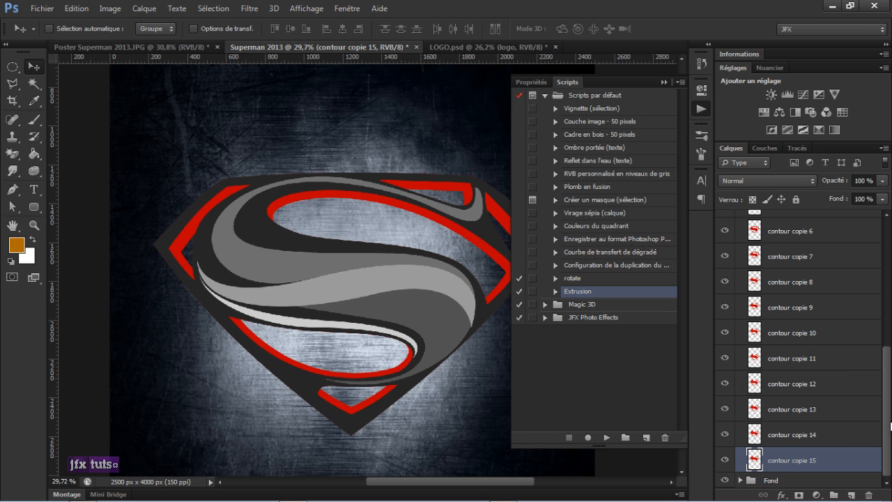
Merge the layers from contour through contour copie 15 into a single layer, leaving out contour copie
{"action": "mouse_move", "coordinate": [888, 426]}
{"action": "left_mouse_down"}
{"action": "mouse_move", "coordinate": [884, 347]}
{"action": "mouse_move", "coordinate": [885, 428]}
{"action": "left_mouse_up"}
{"action": "left_click_drag", "start_coordinate": [889, 421], "coordinate": [888, 312]}
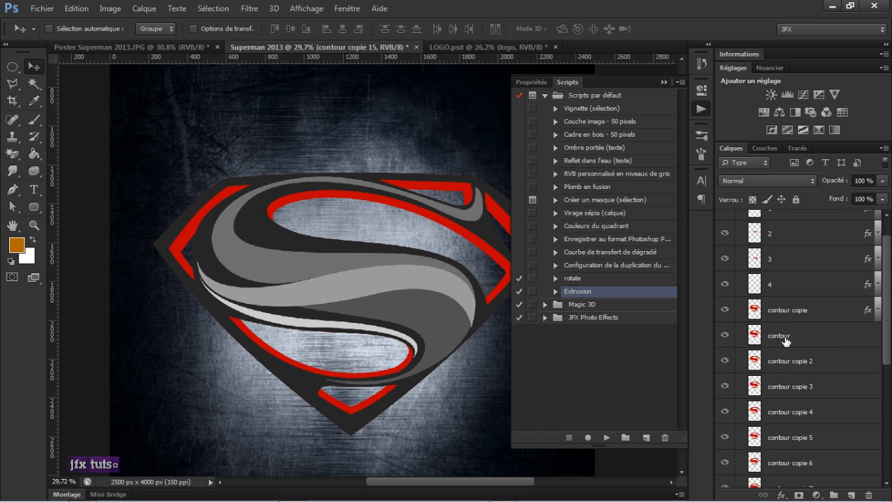
{"action": "left_click", "coordinate": [817, 337], "text": "shift"}
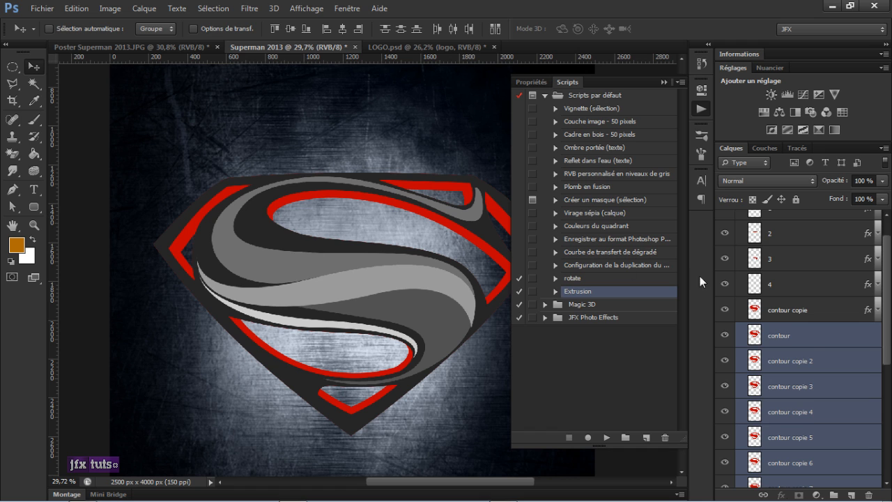
{"action": "right_click", "coordinate": [807, 338]}
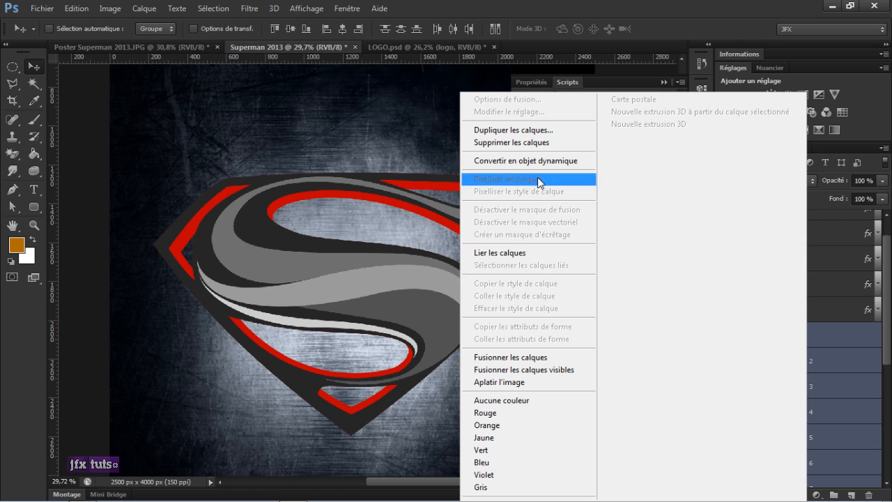
{"action": "left_click", "coordinate": [530, 357]}
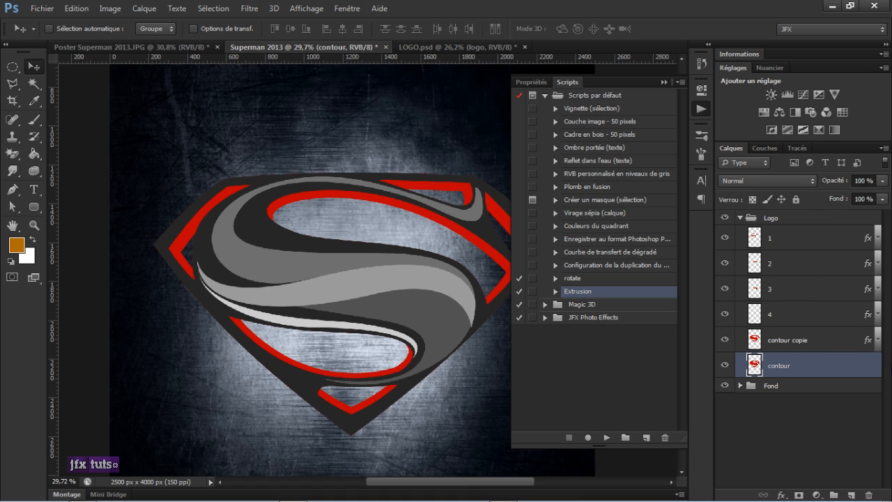
Delete the colour overlay effect from the contour copie layer
{"action": "left_click", "coordinate": [854, 346]}
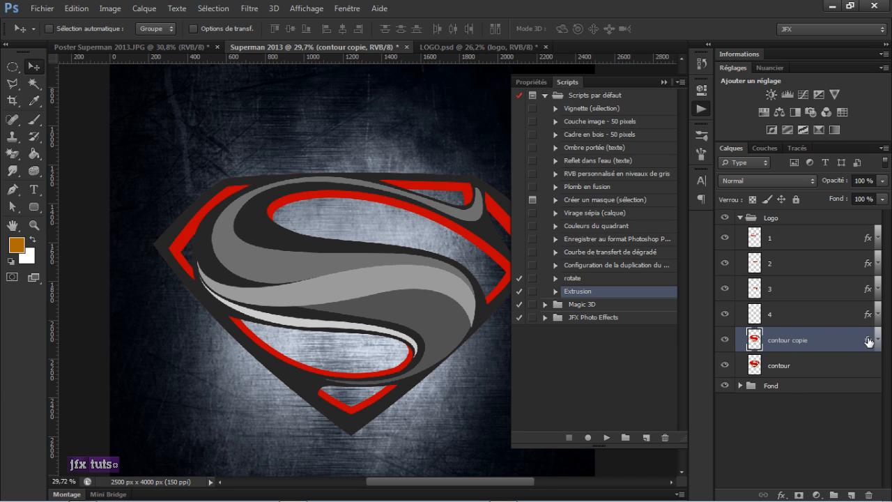
{"action": "left_click_drag", "start_coordinate": [868, 340], "coordinate": [868, 494]}
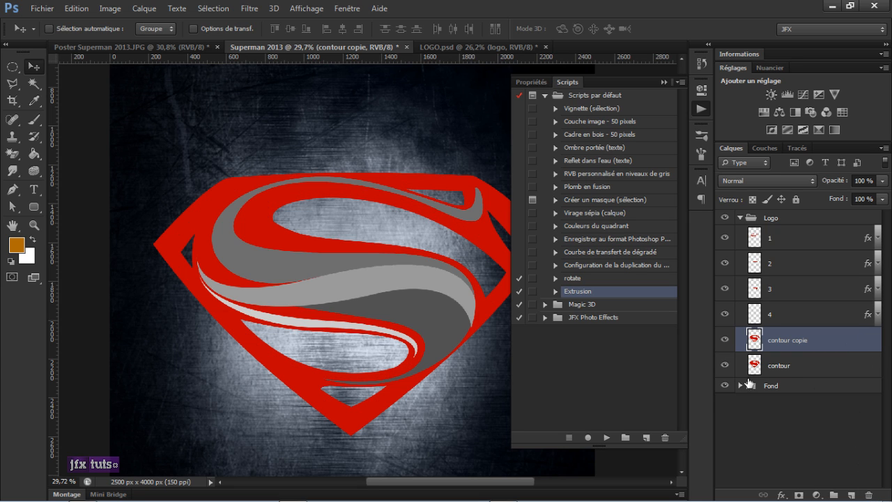
Rename the merged contour layer as Extrusion
{"action": "left_click", "coordinate": [789, 367]}
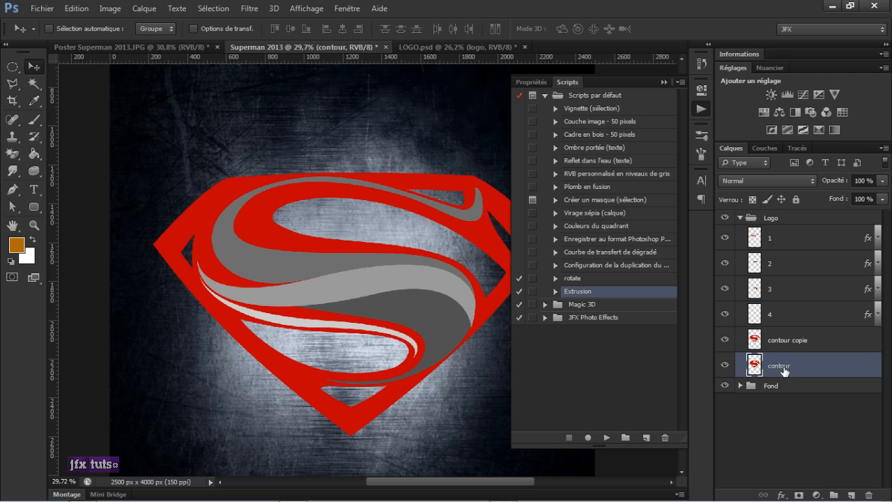
{"action": "double_click", "coordinate": [784, 367]}
{"action": "type", "text": "Extrusion"}
{"action": "key", "text": "Return"}
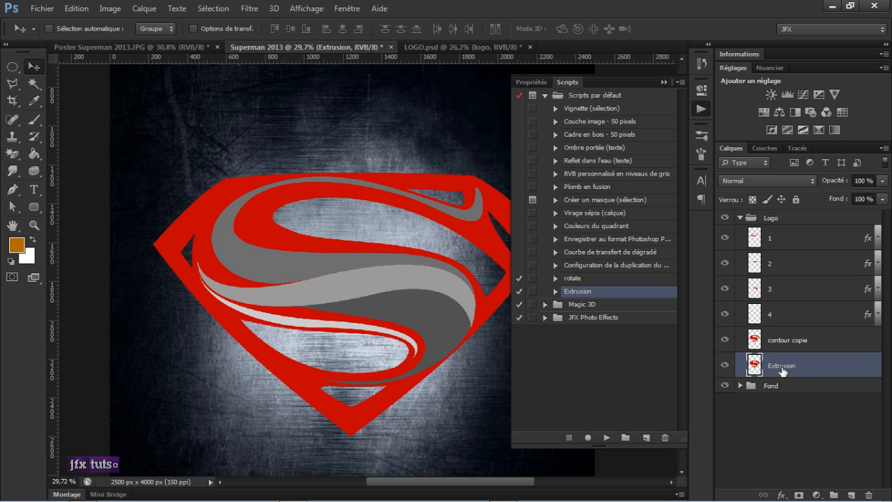
Move the Extrusion layer out of the Logo group to sit directly below it, then collapse and hide the Logo group
{"action": "mouse_move", "coordinate": [793, 372]}
{"action": "left_mouse_down"}
{"action": "mouse_move", "coordinate": [792, 365]}
{"action": "mouse_move", "coordinate": [793, 378]}
{"action": "left_mouse_up"}
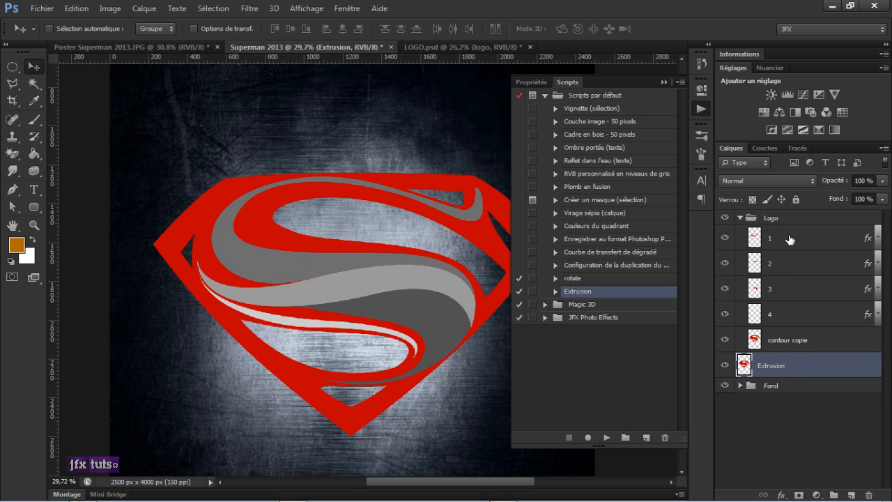
{"action": "left_click", "coordinate": [740, 219]}
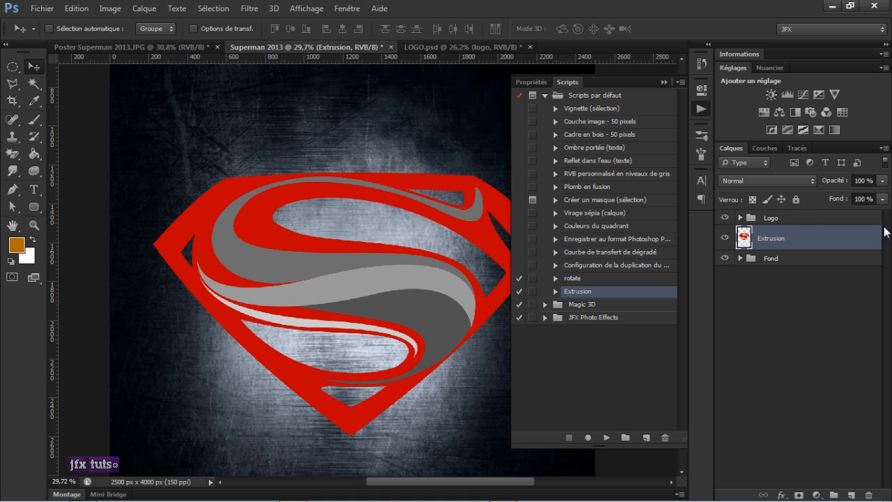
{"action": "left_click", "coordinate": [727, 219]}
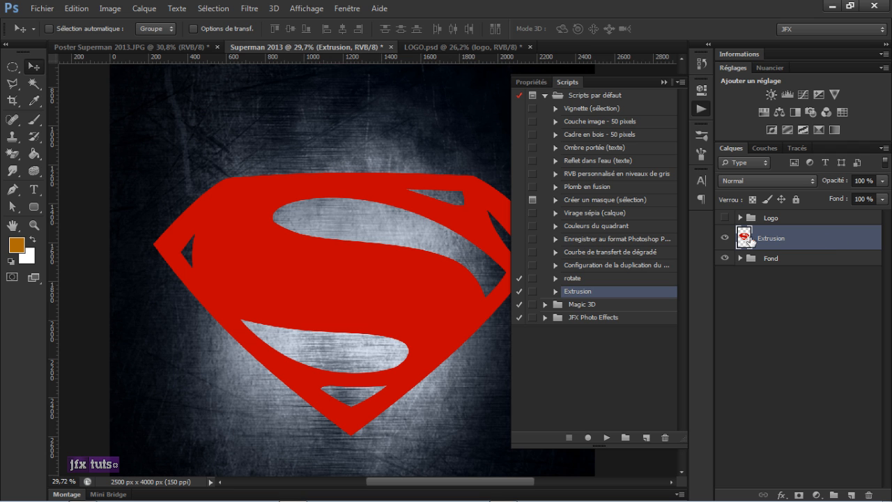
Apply a gradient overlay with the copper-brown A medida preset to the Extrusion layer and rasterize its layer style
{"action": "left_click", "coordinate": [666, 81]}
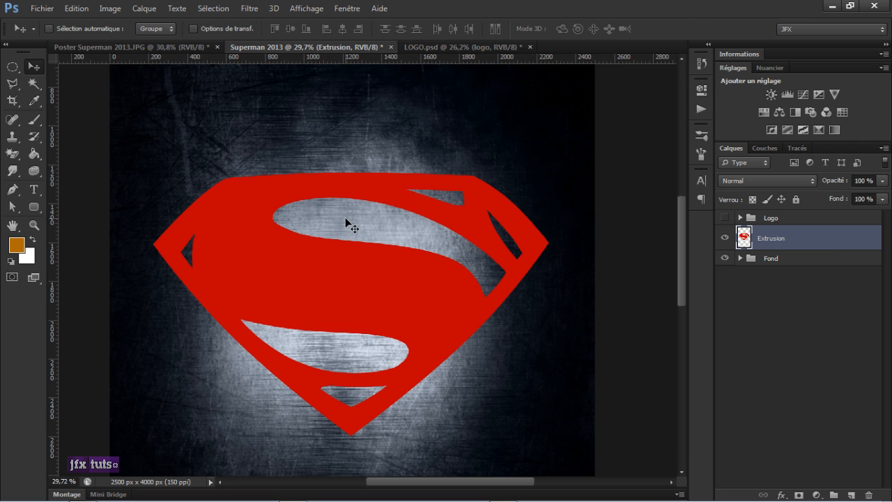
{"action": "left_click_drag", "start_coordinate": [260, 211], "coordinate": [283, 192]}
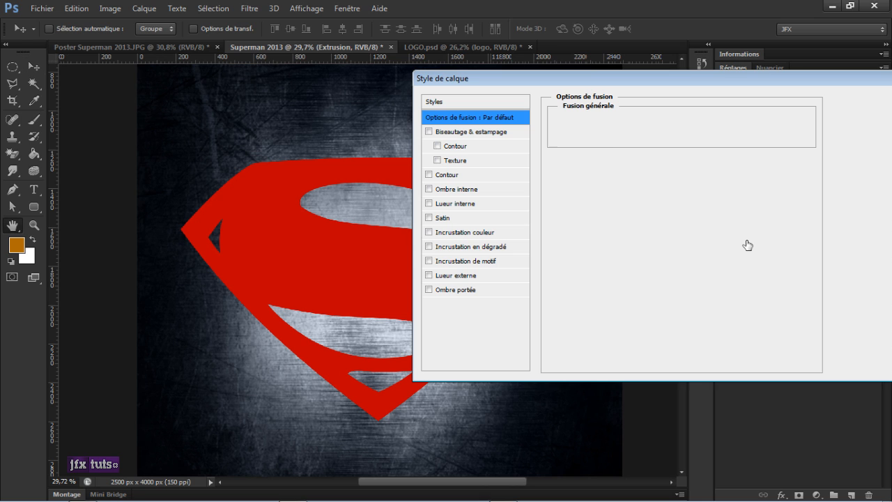
{"action": "double_click", "coordinate": [746, 240]}
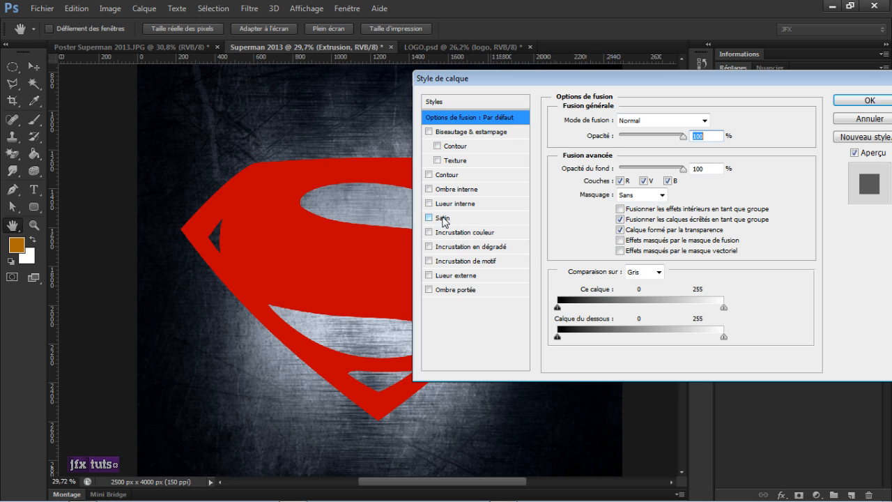
{"action": "left_click", "coordinate": [446, 248]}
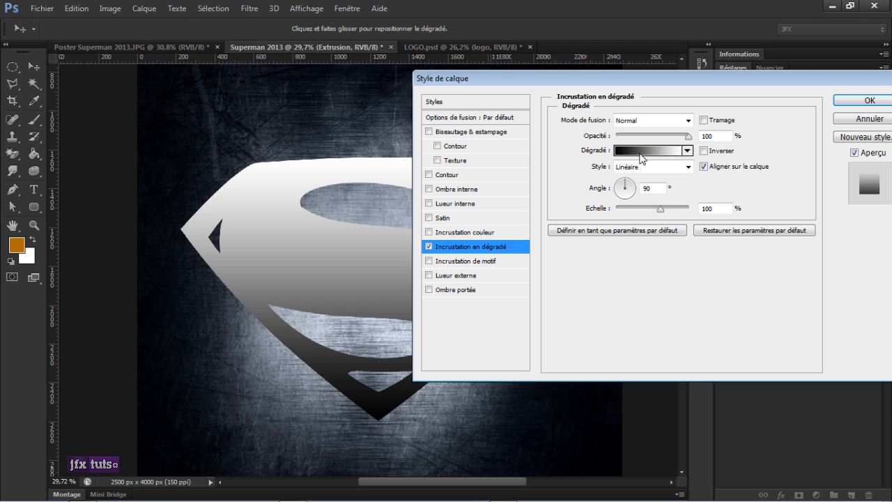
{"action": "left_click", "coordinate": [638, 154]}
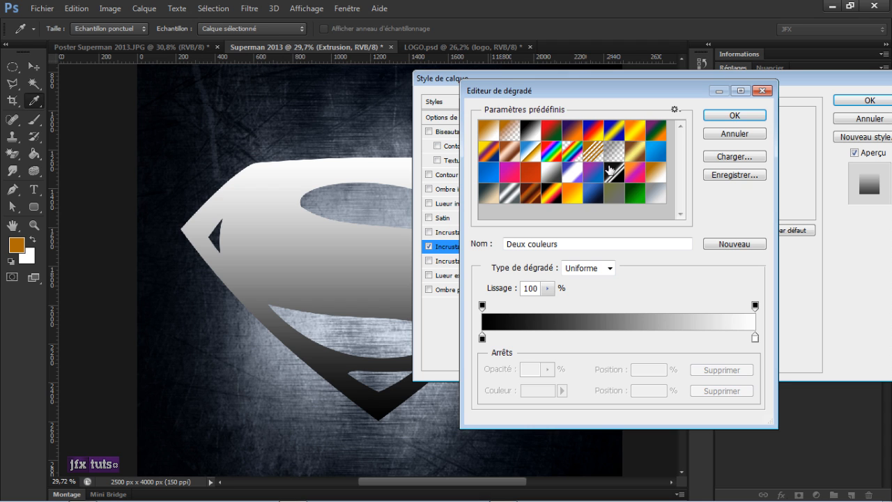
{"action": "left_click", "coordinate": [531, 199]}
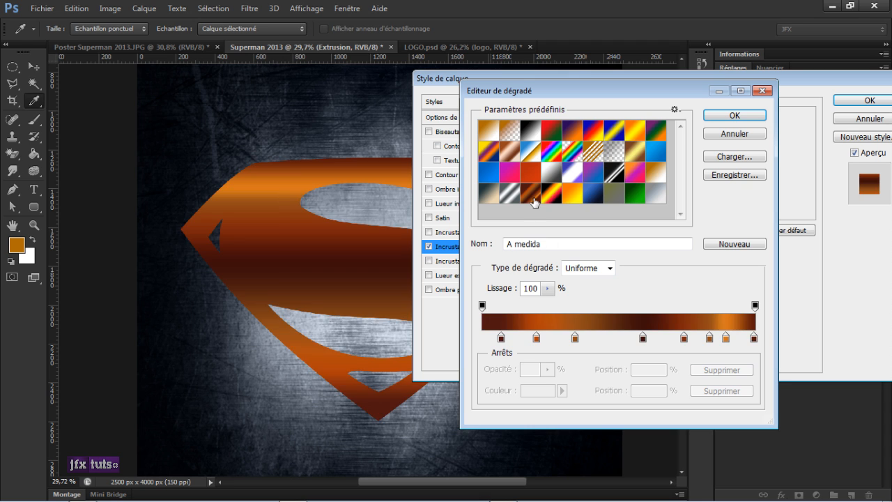
{"action": "left_click", "coordinate": [758, 115]}
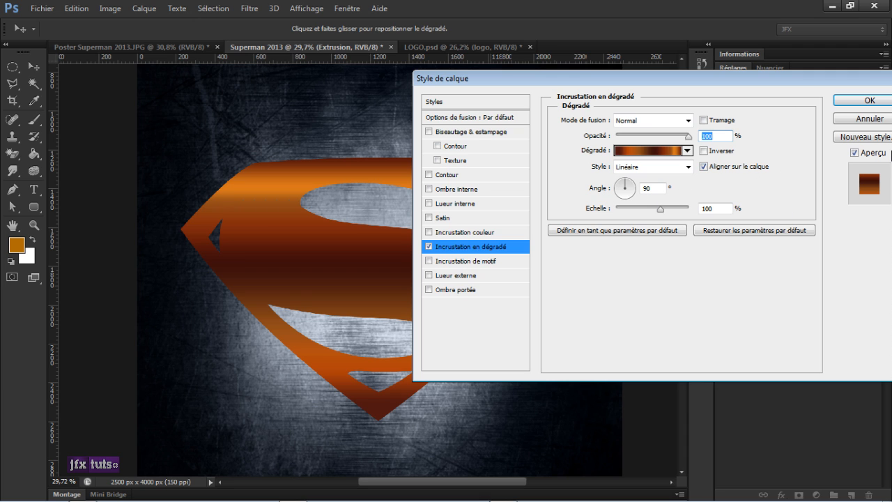
{"action": "left_click", "coordinate": [868, 100]}
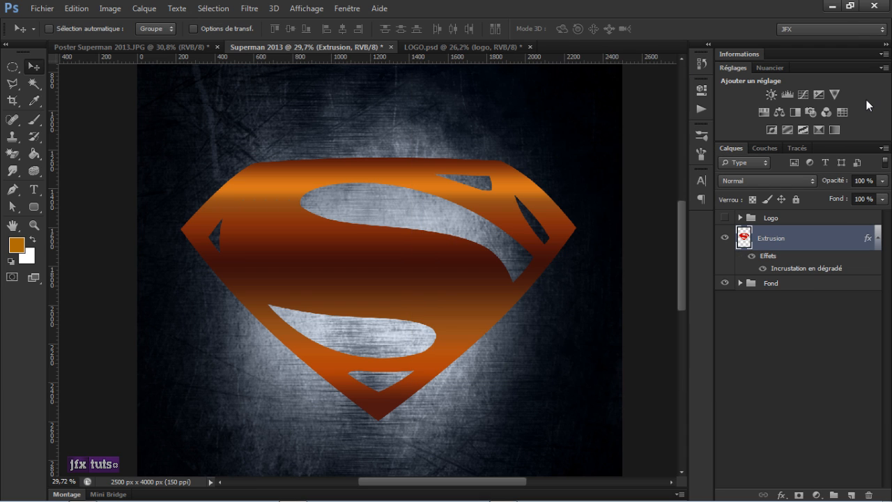
{"action": "right_click", "coordinate": [816, 237]}
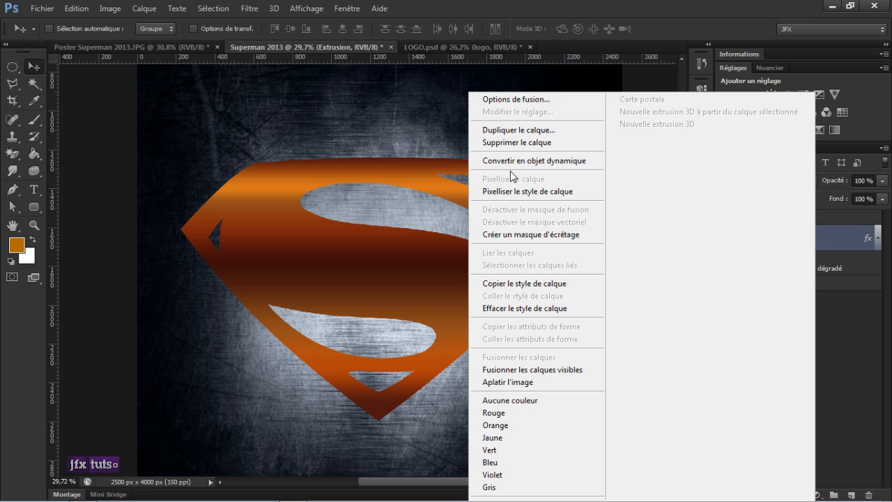
{"action": "left_click", "coordinate": [555, 192]}
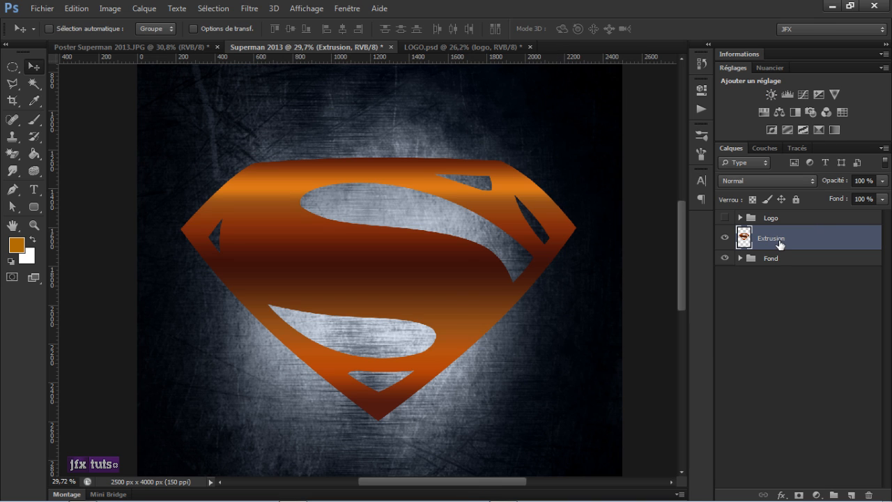
Add an inner glow (Lueur interne) to the Extrusion layer and set its colour to cebf97
{"action": "double_click", "coordinate": [815, 241]}
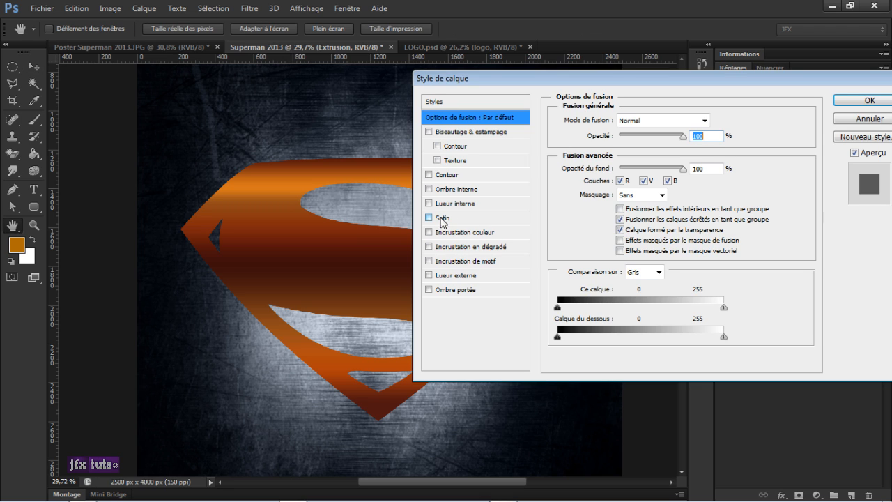
{"action": "left_click", "coordinate": [429, 203]}
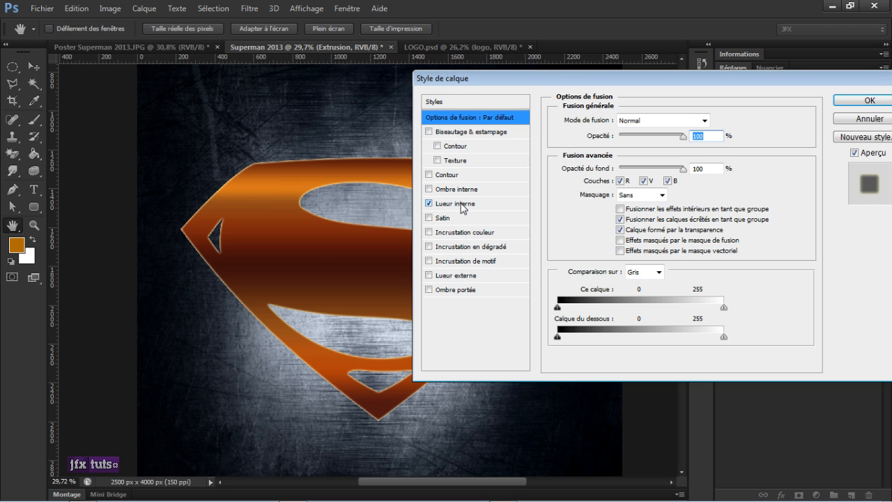
{"action": "left_click", "coordinate": [461, 204]}
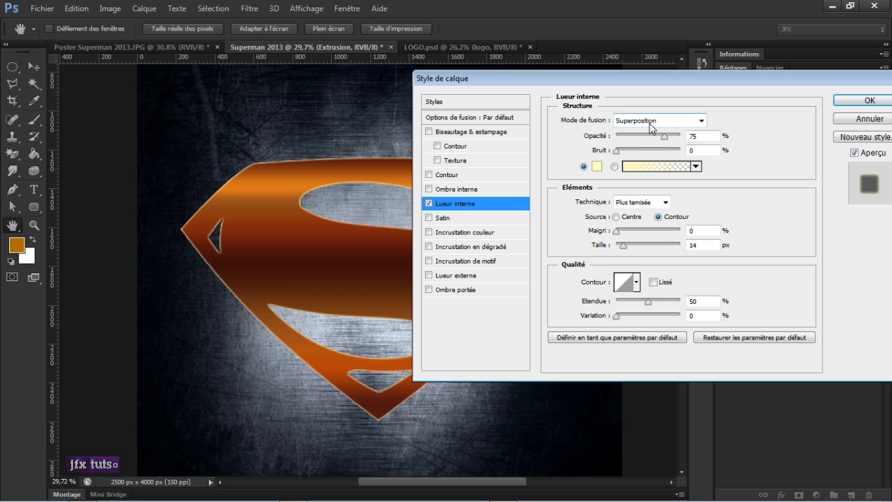
{"action": "left_click", "coordinate": [677, 122]}
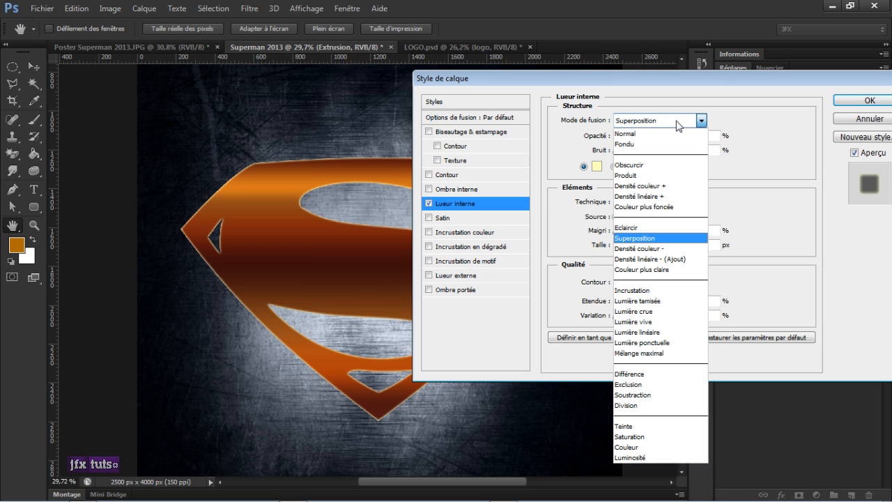
{"action": "left_click", "coordinate": [725, 138]}
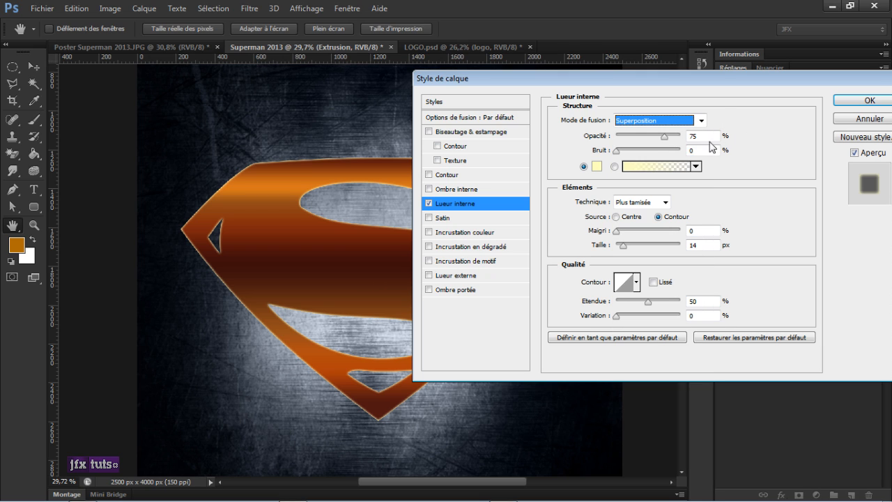
{"action": "left_click", "coordinate": [596, 165]}
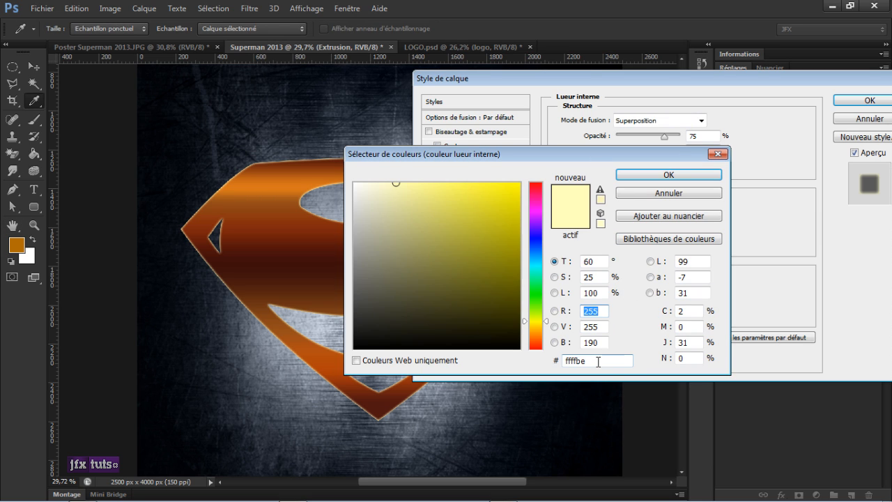
{"action": "left_click_drag", "start_coordinate": [597, 362], "coordinate": [559, 361]}
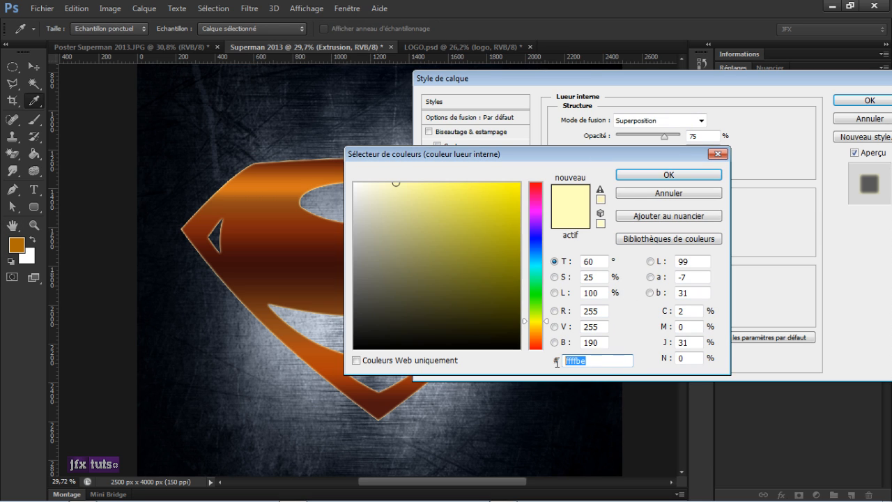
{"action": "type", "text": "c"}
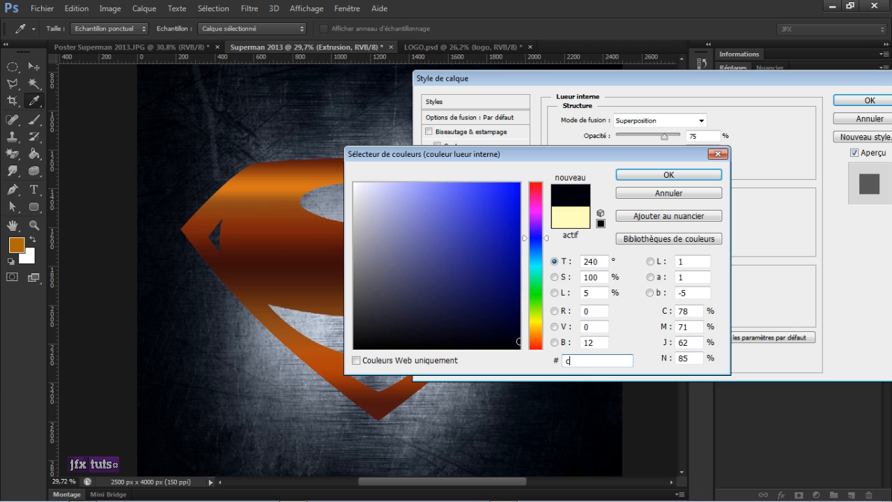
{"action": "type", "text": "eb"}
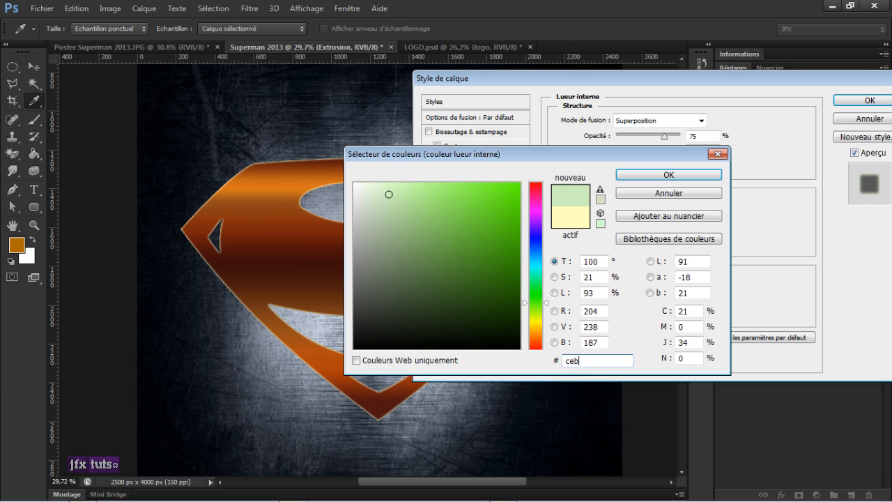
{"action": "type", "text": "88f"}
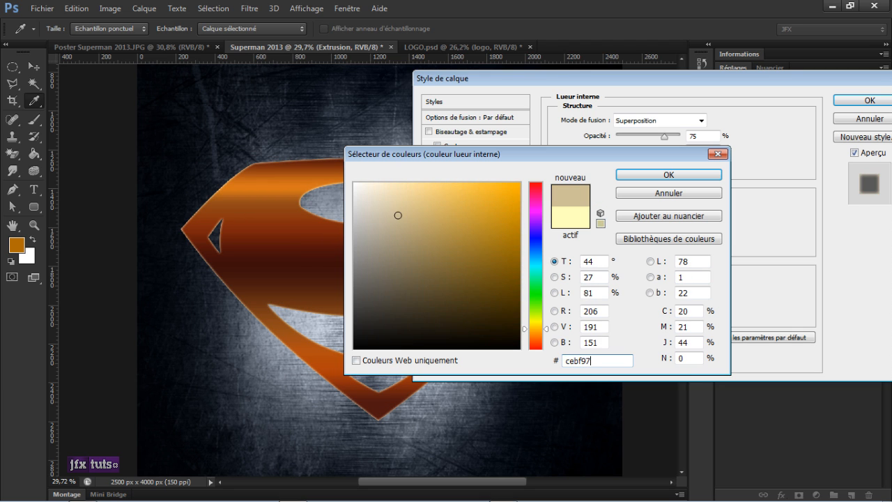
{"action": "key", "text": "Return"}
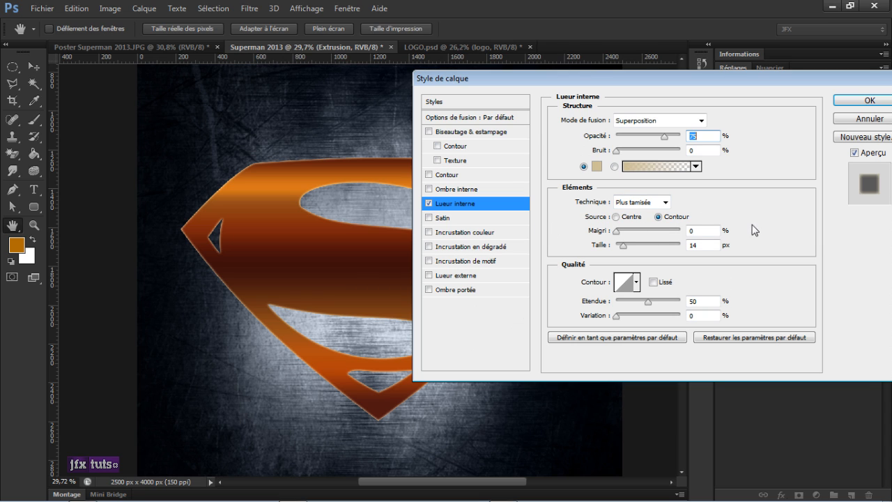
Set the inner glow size to 18 px and shape its contour with the end point at zero output and a point at input 69%, output 40%
{"action": "double_click", "coordinate": [704, 245]}
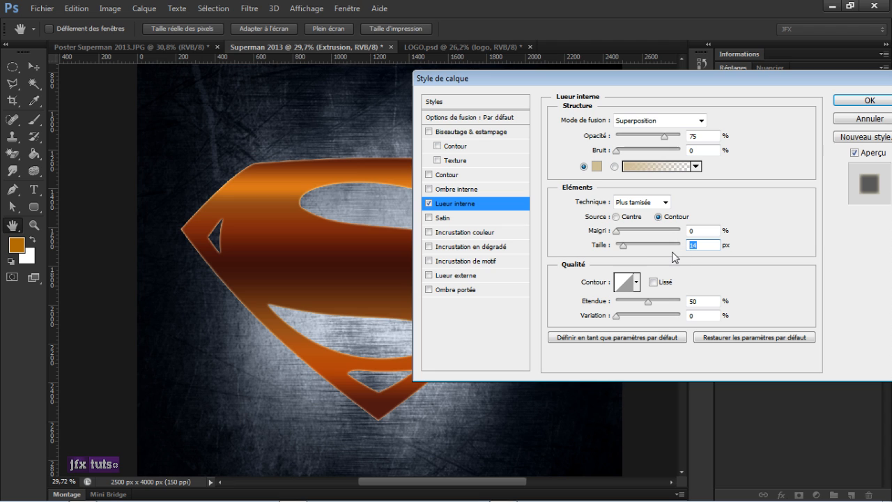
{"action": "type", "text": "18"}
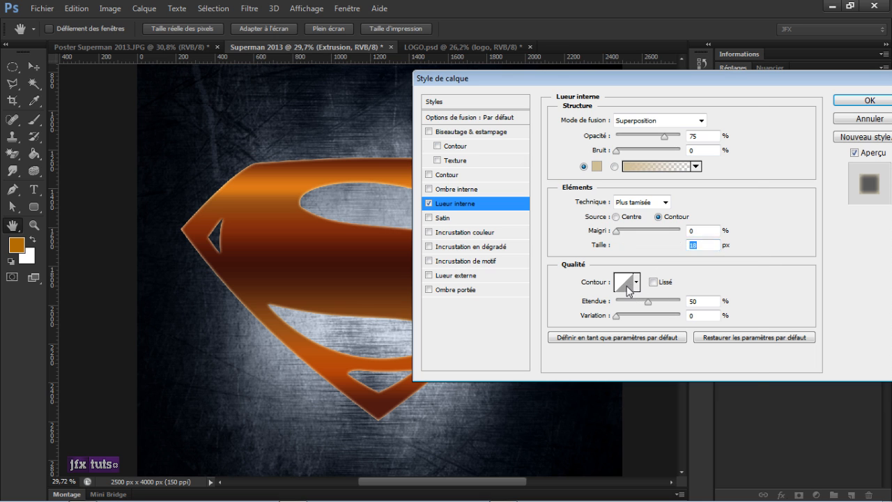
{"action": "left_click", "coordinate": [629, 284]}
{"action": "left_click_drag", "start_coordinate": [595, 169], "coordinate": [594, 348]}
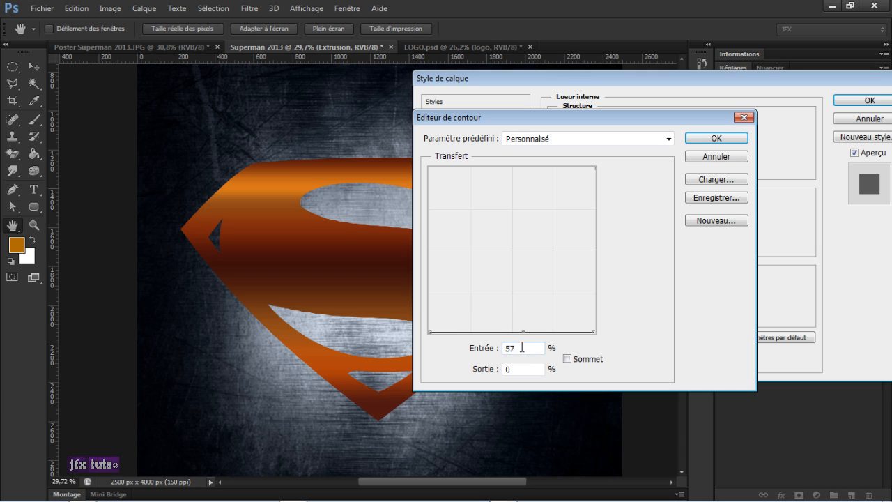
{"action": "double_click", "coordinate": [515, 347]}
{"action": "type", "text": "69"}
{"action": "key", "text": "Tab"}
{"action": "type", "text": "40"}
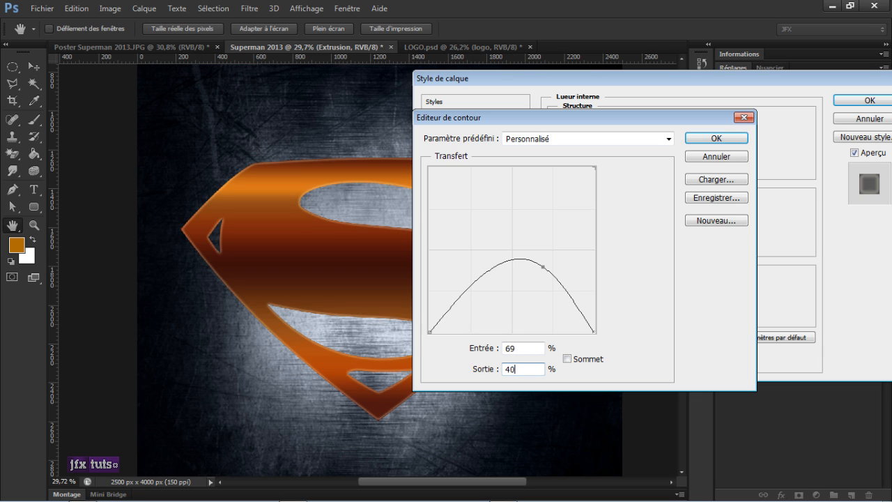
{"action": "left_click", "coordinate": [714, 142]}
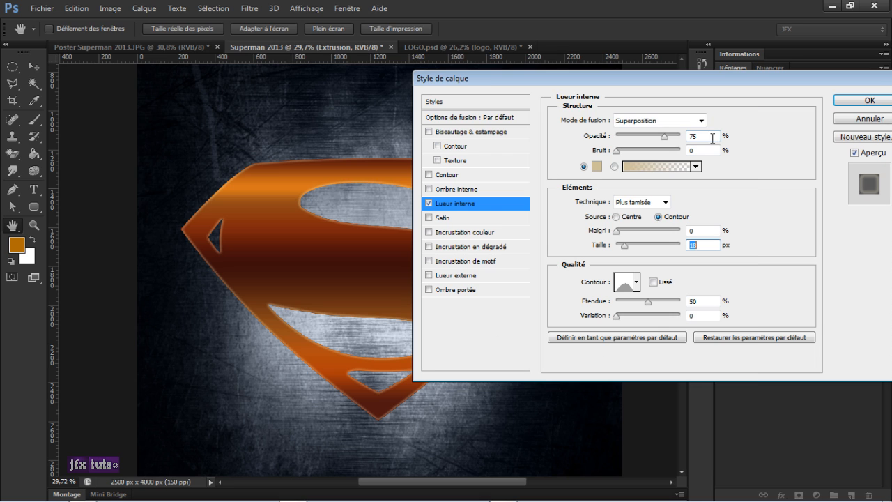
Add a Satin effect to the Extrusion layer with the Incrustation blend mode and the colour e2a54d
{"action": "left_click", "coordinate": [439, 219]}
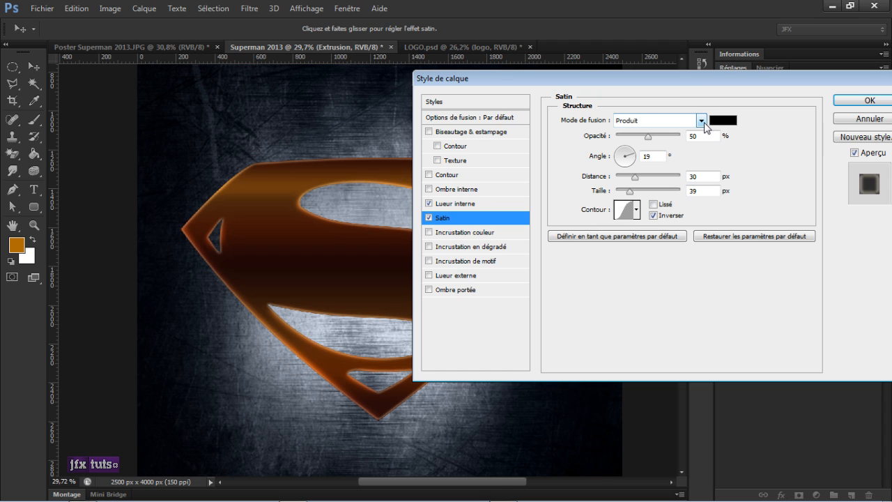
{"action": "left_click", "coordinate": [704, 122]}
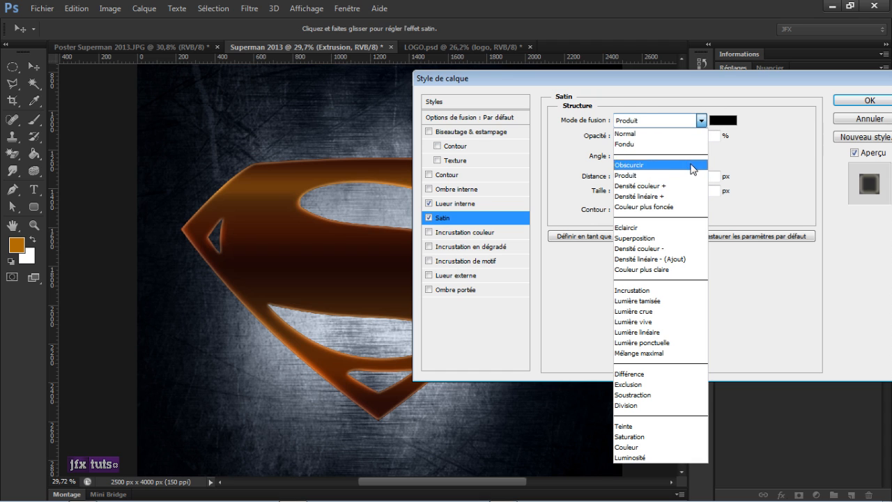
{"action": "left_click", "coordinate": [667, 290]}
{"action": "left_click", "coordinate": [715, 122]}
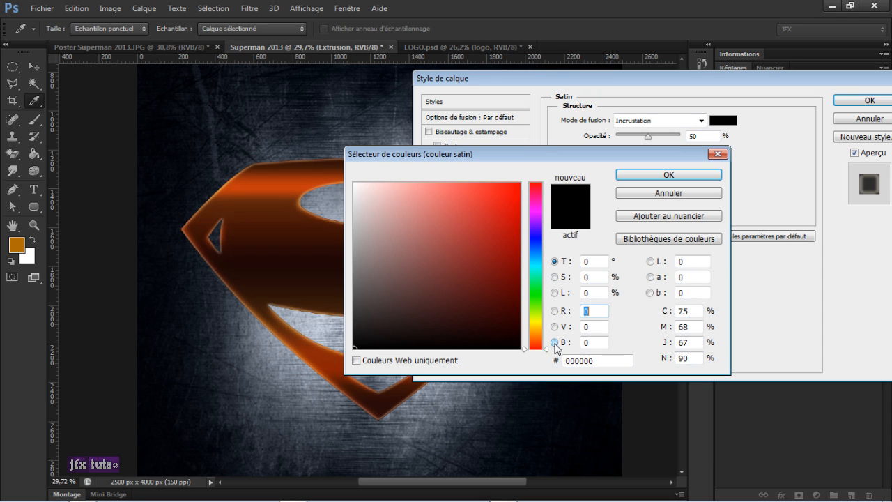
{"action": "left_click", "coordinate": [589, 360]}
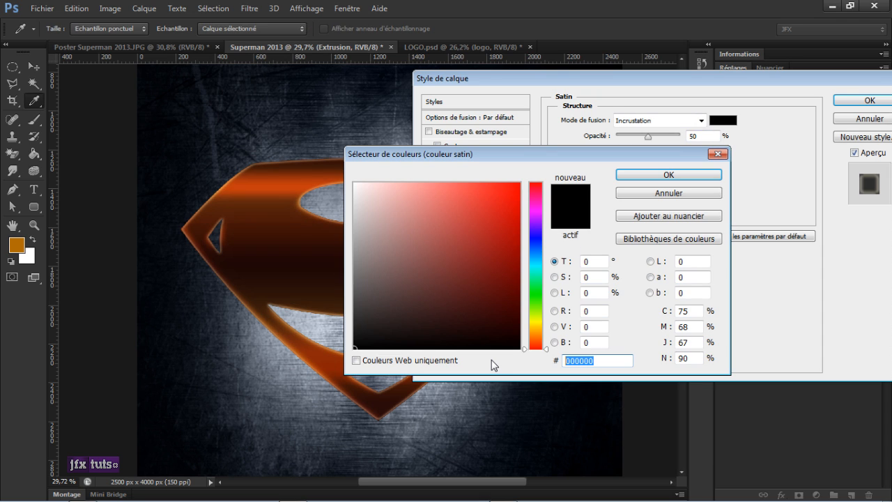
{"action": "type", "text": "e2a"}
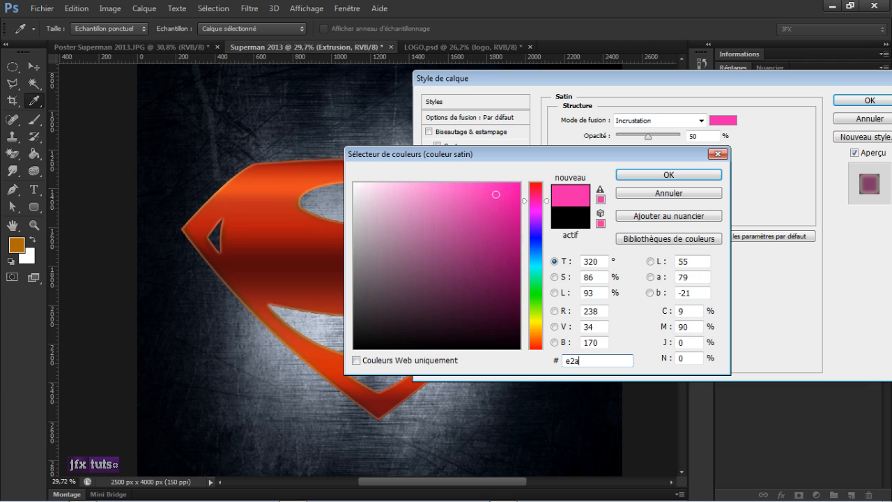
{"action": "type", "text": "54d"}
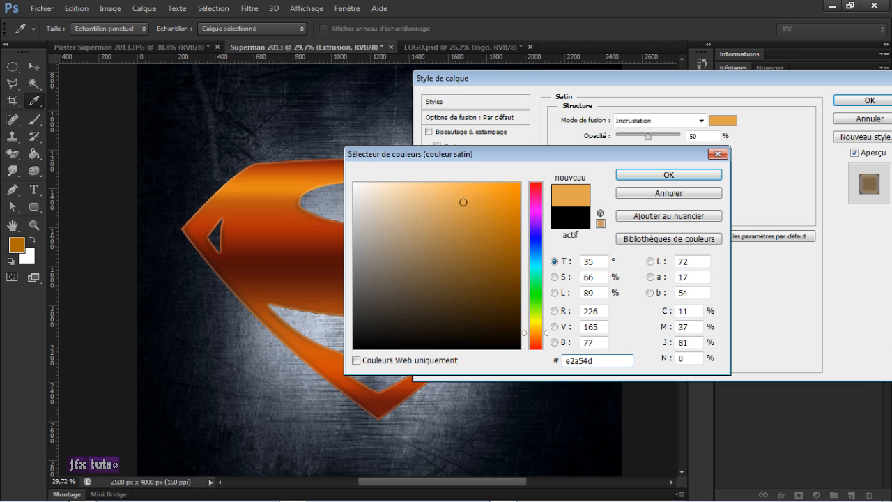
{"action": "key", "text": "Return"}
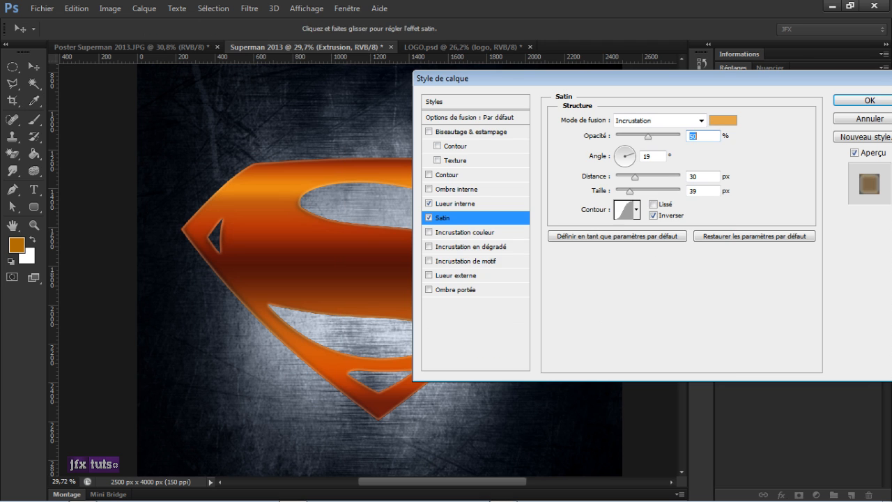
Set the satin angle to -70°, the distance to 48 px and the size to 57 px
{"action": "double_click", "coordinate": [647, 156]}
{"action": "type", "text": "-70"}
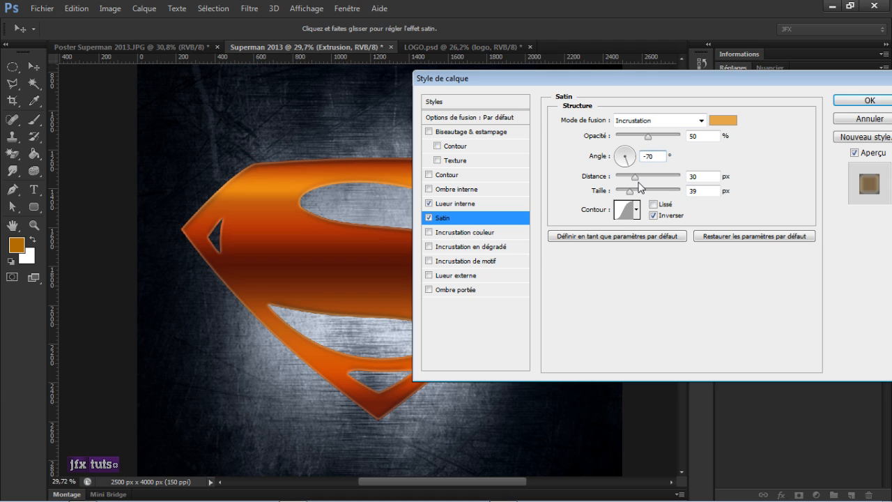
{"action": "double_click", "coordinate": [701, 176]}
{"action": "type", "text": "4"}
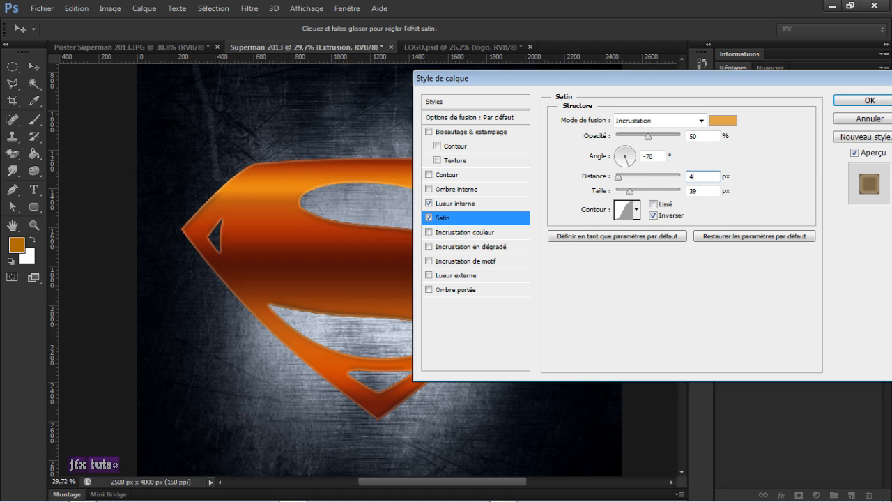
{"action": "type", "text": "8"}
{"action": "left_click_drag", "start_coordinate": [697, 190], "coordinate": [683, 191]}
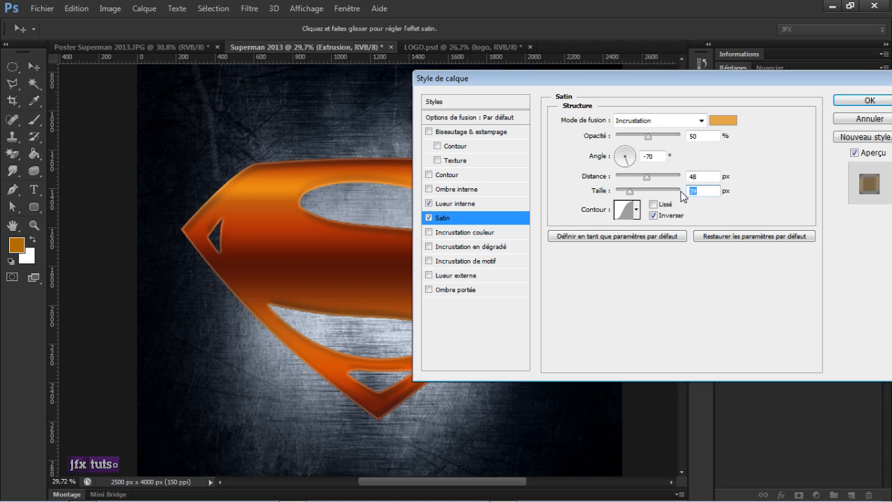
{"action": "type", "text": "57"}
Choose the valley-shaped preset (high at both ends, low in the middle) as the satin contour and apply the layer style
{"action": "left_click", "coordinate": [634, 213]}
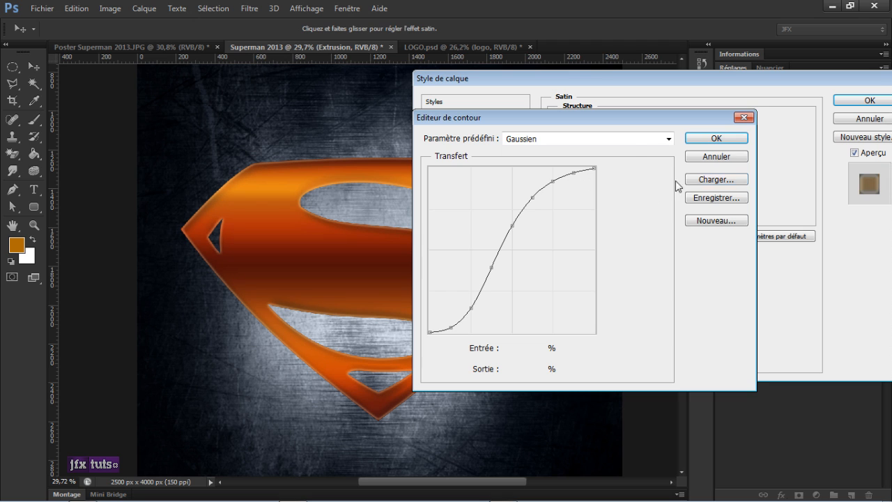
{"action": "left_click", "coordinate": [735, 158]}
{"action": "left_click", "coordinate": [636, 209]}
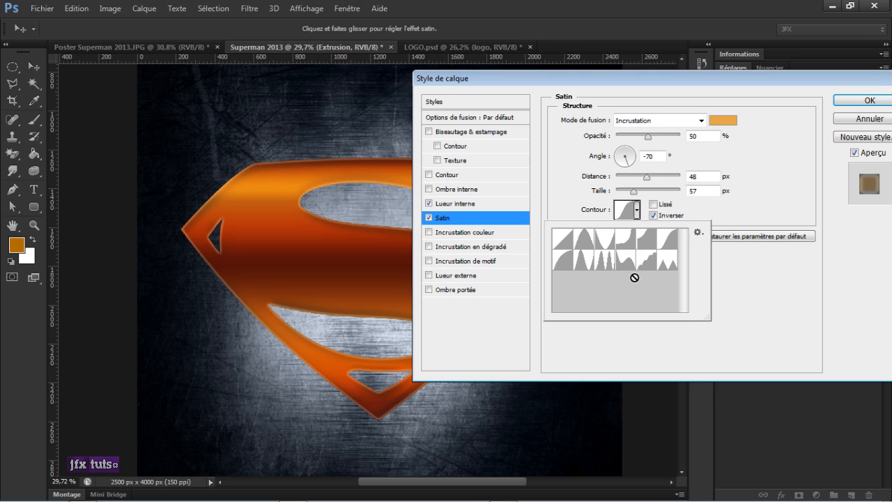
{"action": "left_click", "coordinate": [605, 239]}
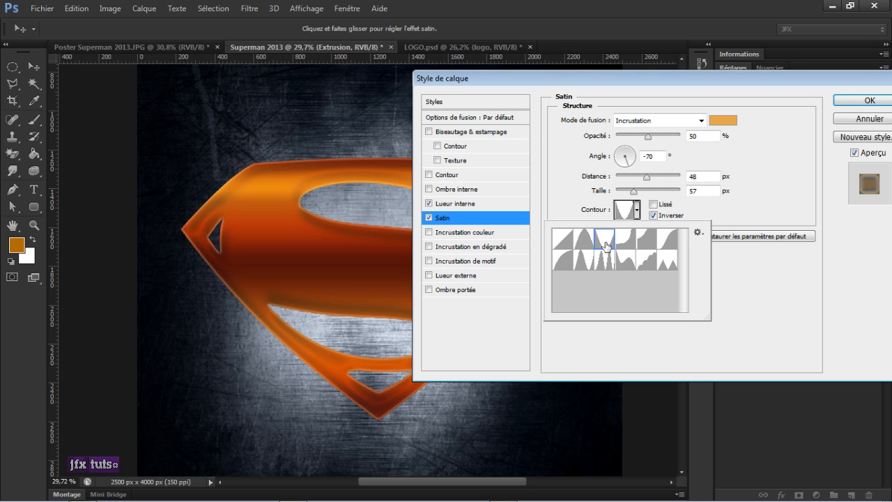
{"action": "left_click", "coordinate": [729, 208]}
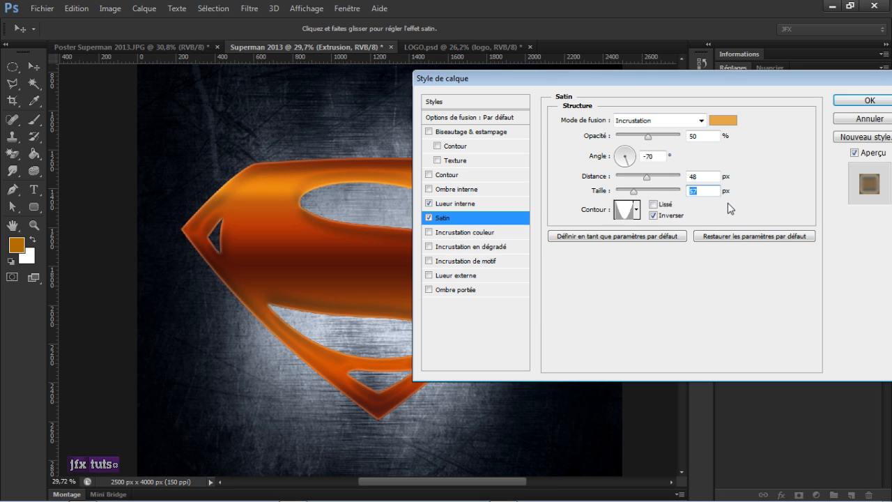
{"action": "left_click", "coordinate": [864, 102]}
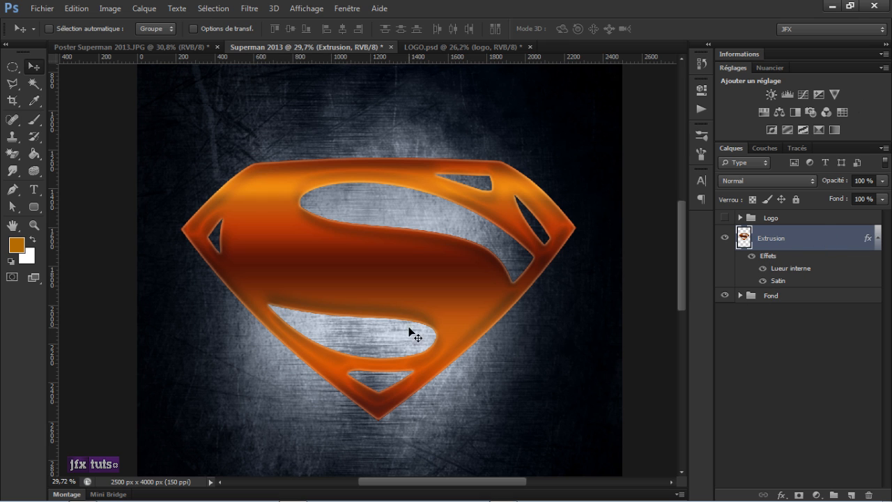
Place the image Texture 2b.jpg into the poster above the Extrusion layer
{"action": "left_click", "coordinate": [42, 8]}
{"action": "left_click", "coordinate": [63, 221]}
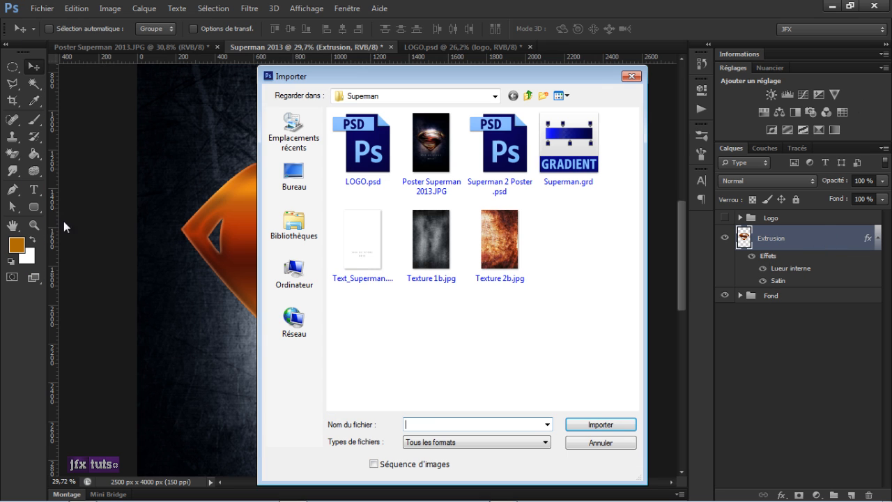
{"action": "left_click", "coordinate": [500, 269]}
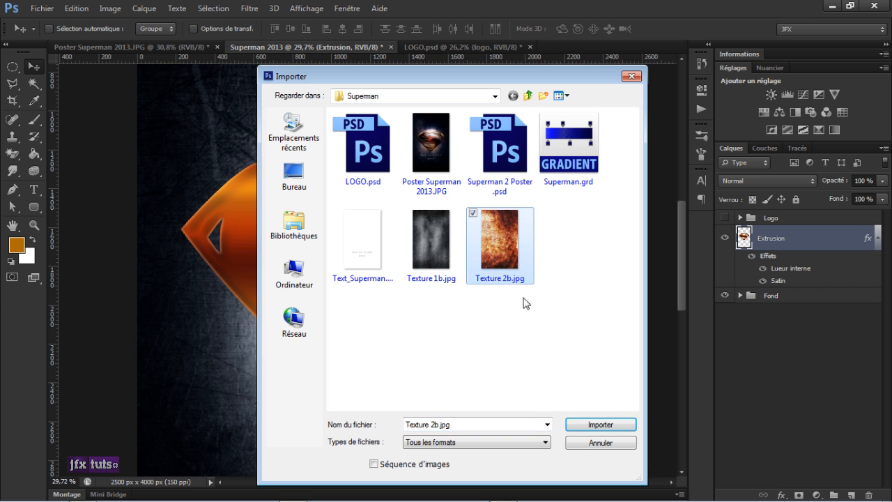
{"action": "left_click", "coordinate": [597, 423]}
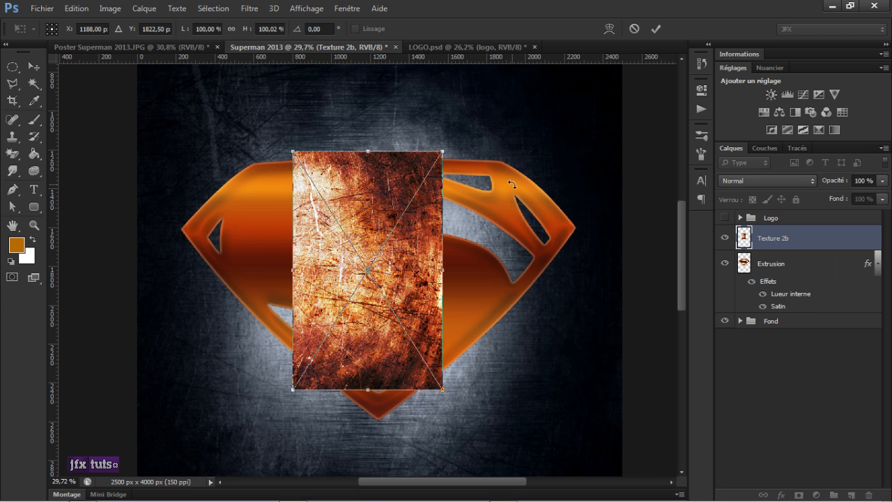
Rotate the placed texture 90° clockwise and scale it to about 236% by 192% so it covers the emblem
{"action": "scroll", "coordinate": [461, 180], "scroll_direction": "down", "scroll_amount": 1}
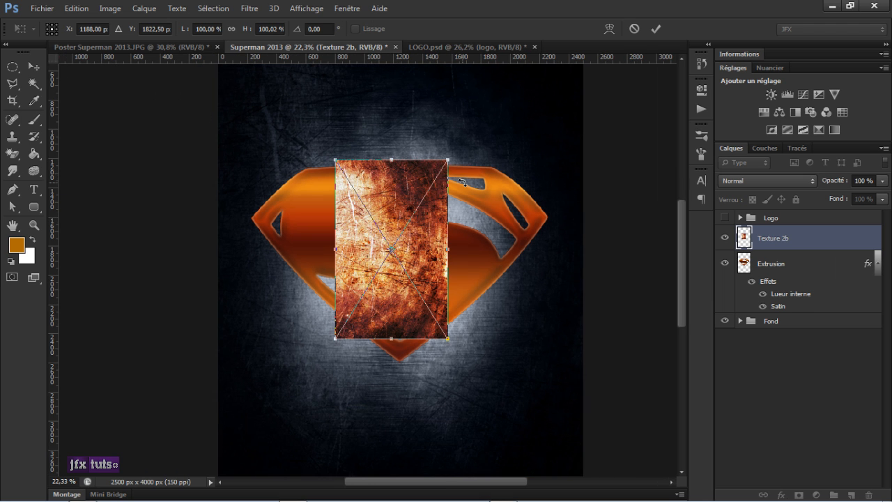
{"action": "right_click", "coordinate": [395, 193]}
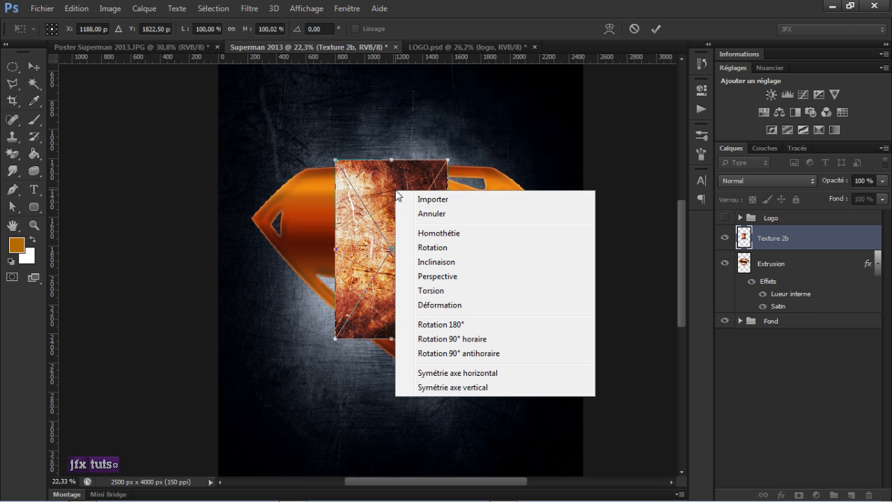
{"action": "left_click", "coordinate": [468, 339]}
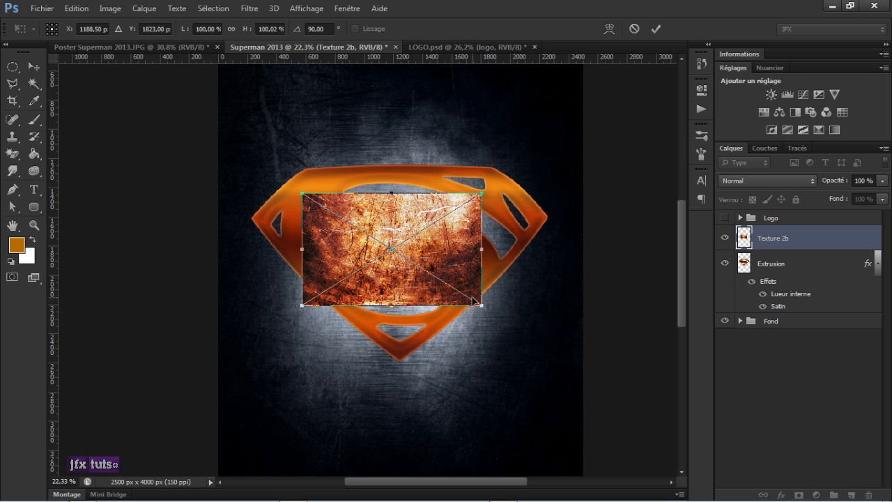
{"action": "left_click_drag", "start_coordinate": [481, 194], "coordinate": [582, 128]}
{"action": "left_click_drag", "start_coordinate": [301, 305], "coordinate": [241, 391]}
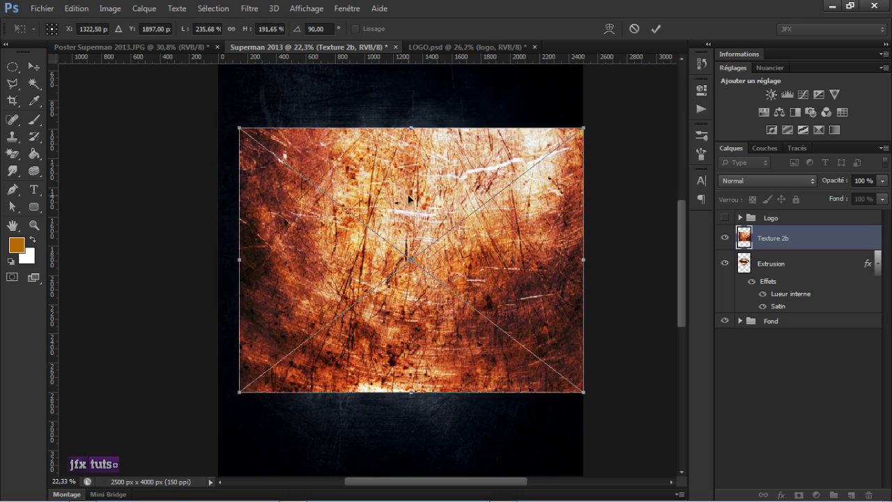
{"action": "key", "text": "Return"}
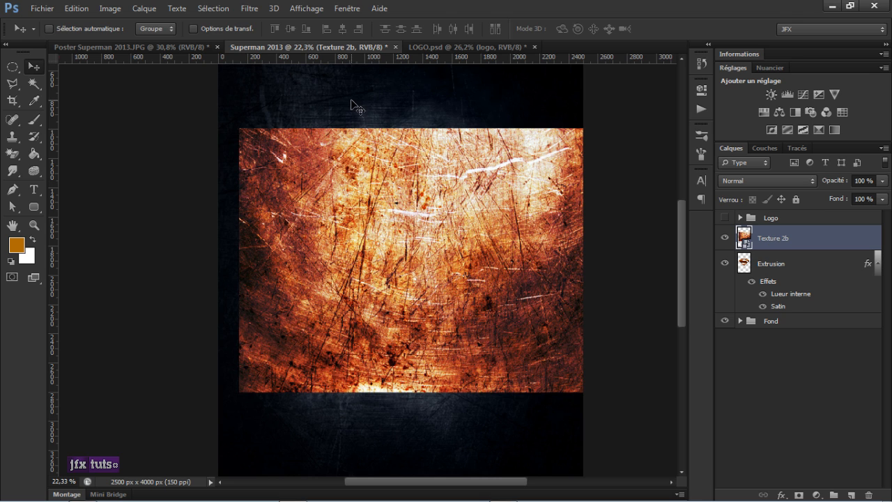
Transform the Texture 2b layer into a symmetrical trapezoid with a narrower bottom edge, fitted over the emblem
{"action": "left_click", "coordinate": [77, 9]}
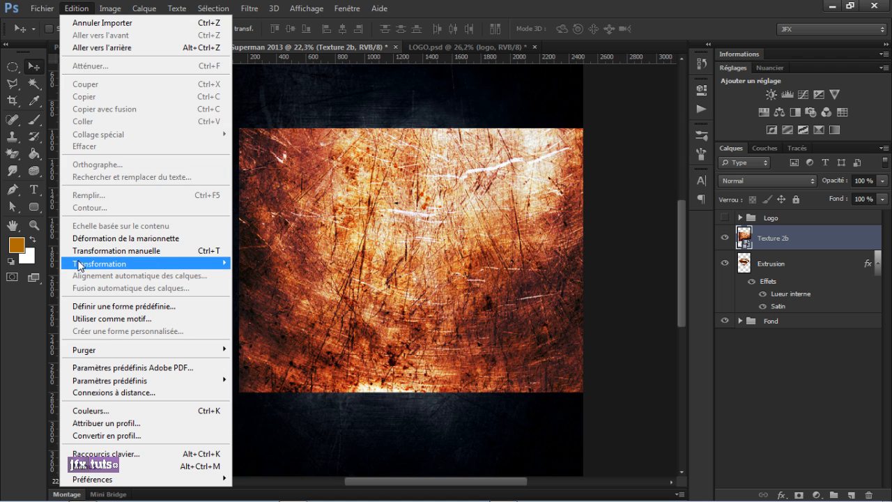
{"action": "mouse_move", "coordinate": [82, 268]}
{"action": "left_click", "coordinate": [328, 245]}
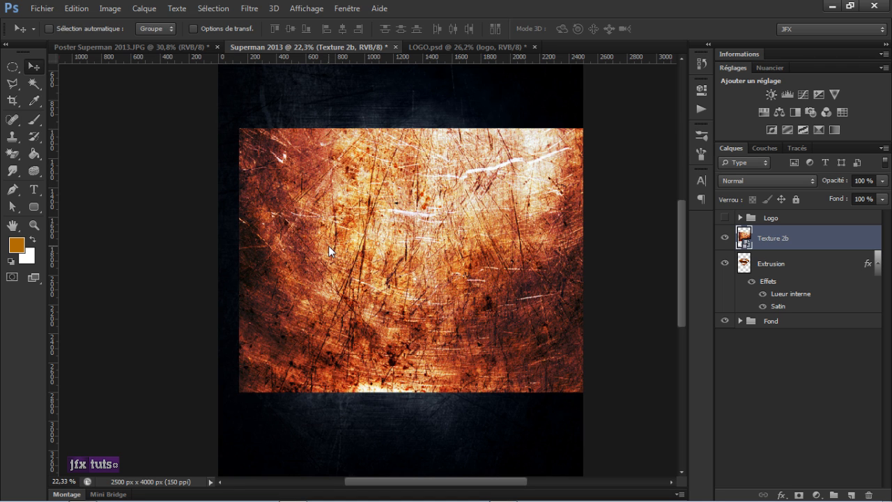
{"action": "left_click", "coordinate": [43, 9]}
{"action": "mouse_move", "coordinate": [76, 9]}
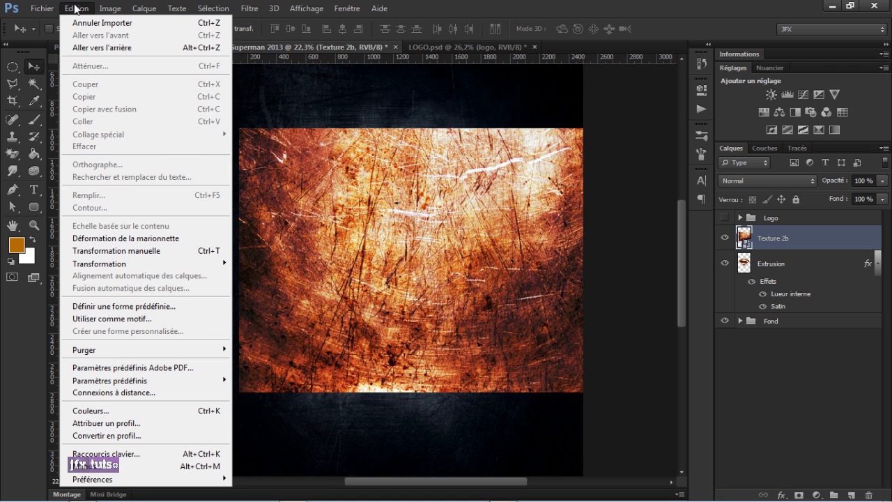
{"action": "left_click", "coordinate": [122, 251]}
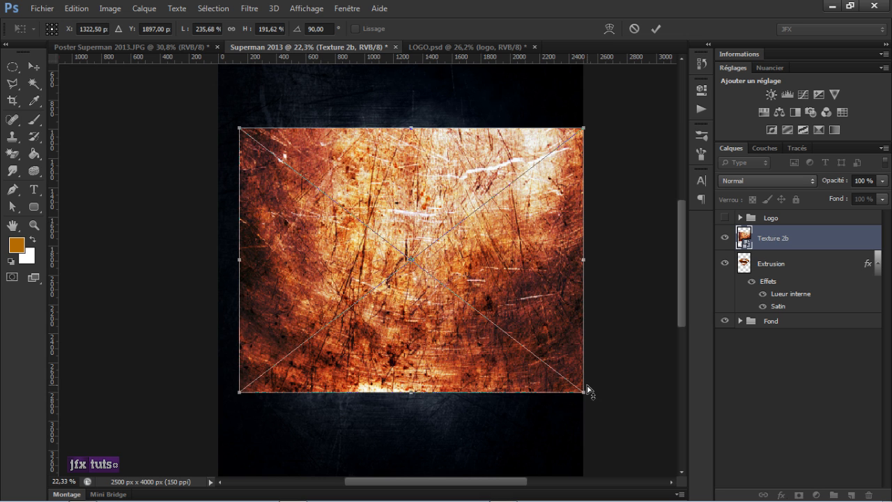
{"action": "left_click_drag", "start_coordinate": [584, 394], "coordinate": [514, 385]}
{"action": "left_click_drag", "start_coordinate": [493, 252], "coordinate": [486, 248]}
{"action": "mouse_move", "coordinate": [401, 133]}
{"action": "left_mouse_down"}
{"action": "mouse_move", "coordinate": [399, 186]}
{"action": "mouse_move", "coordinate": [399, 151]}
{"action": "left_mouse_up"}
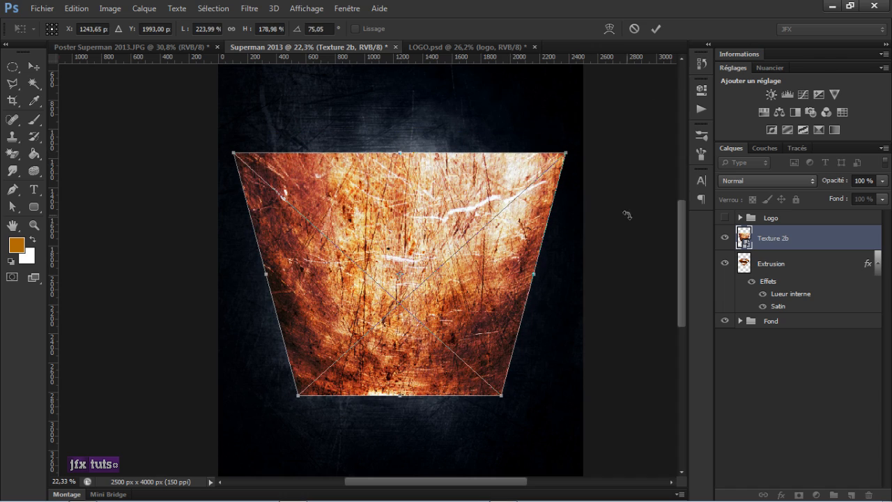
{"action": "key", "text": "Return"}
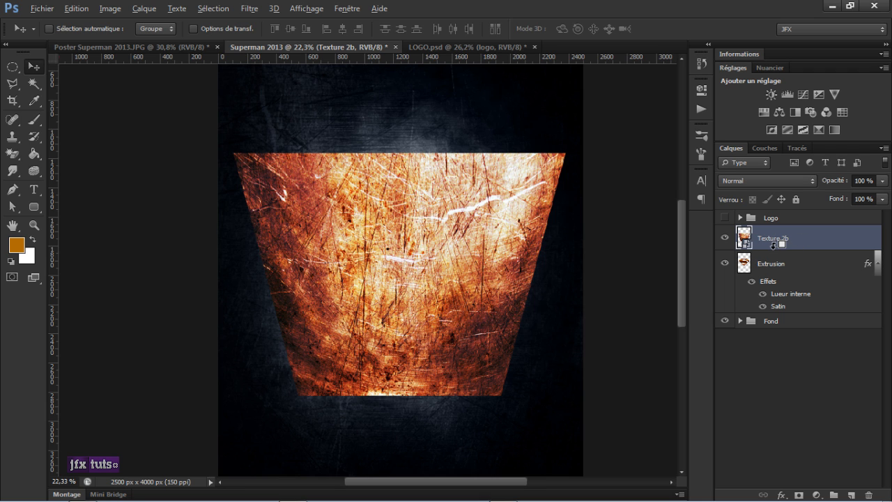
Clip the Texture 2b layer to the Extrusion layer and set its blend mode to Produit
{"action": "right_click", "coordinate": [809, 236]}
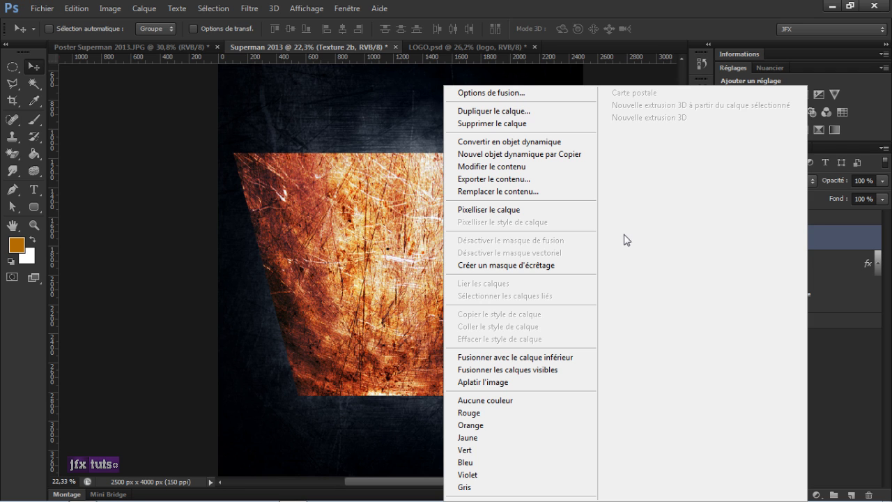
{"action": "left_click", "coordinate": [554, 265]}
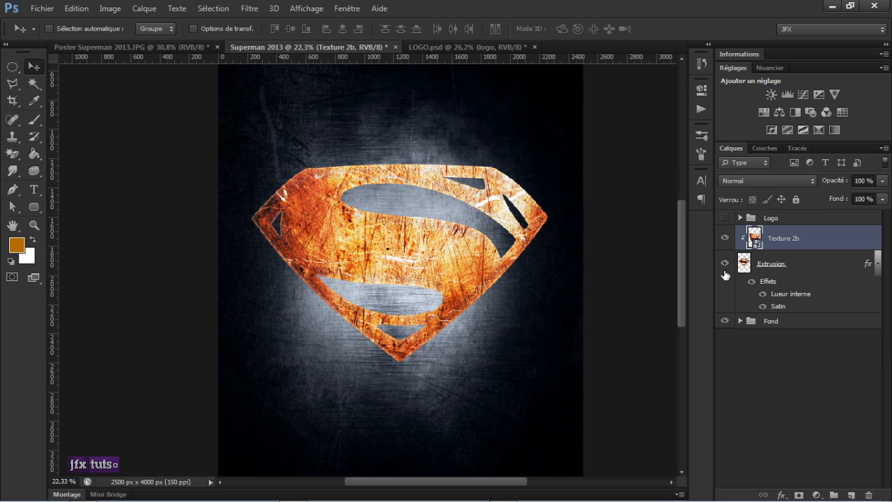
{"action": "left_click", "coordinate": [816, 180]}
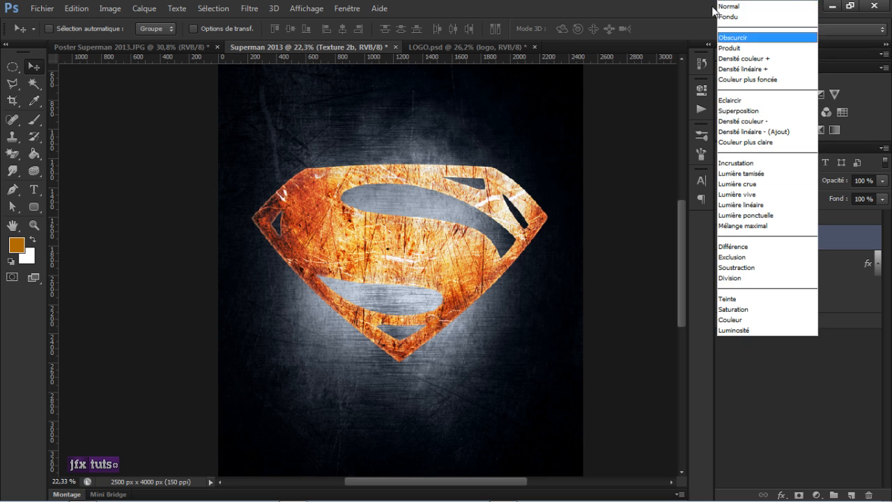
{"action": "left_click", "coordinate": [745, 48]}
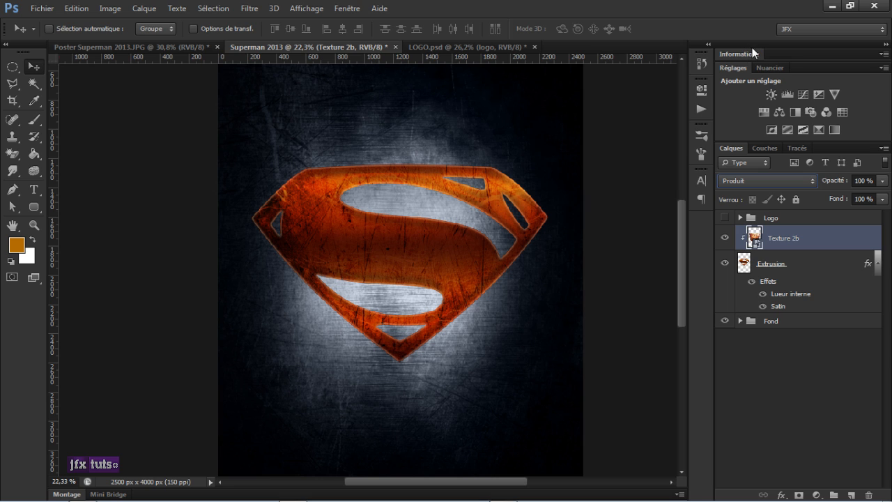
Add a Courbes adjustment layer above Texture 2b and raise the RGB curve at input 81 to output 102
{"action": "left_click", "coordinate": [818, 496]}
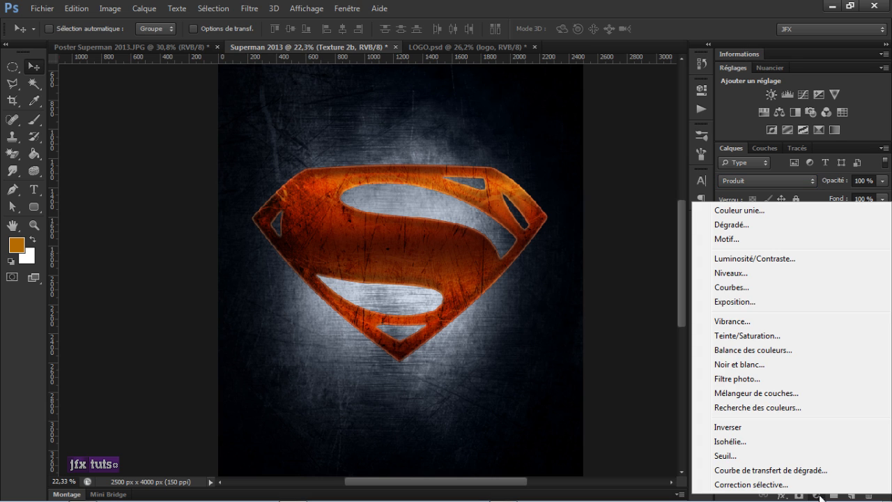
{"action": "left_click", "coordinate": [751, 287]}
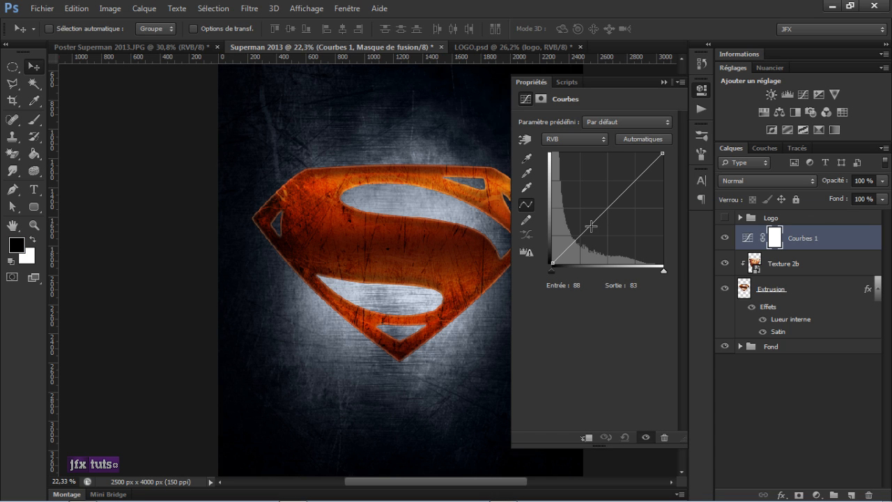
{"action": "mouse_move", "coordinate": [590, 225]}
{"action": "left_mouse_down"}
{"action": "mouse_move", "coordinate": [580, 214]}
{"action": "mouse_move", "coordinate": [587, 219]}
{"action": "left_mouse_up"}
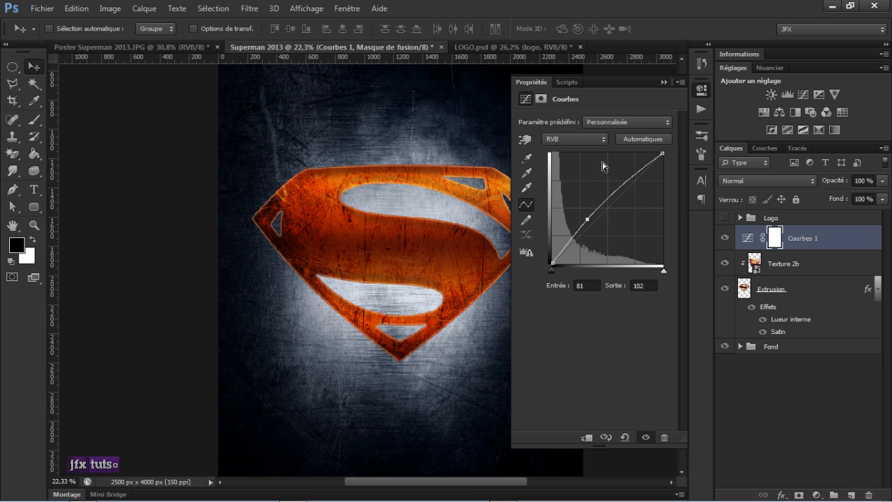
In the curve's red channel, add a control point in the darker tones and another in the highlights at 184
{"action": "left_click", "coordinate": [570, 142]}
{"action": "left_click", "coordinate": [578, 151]}
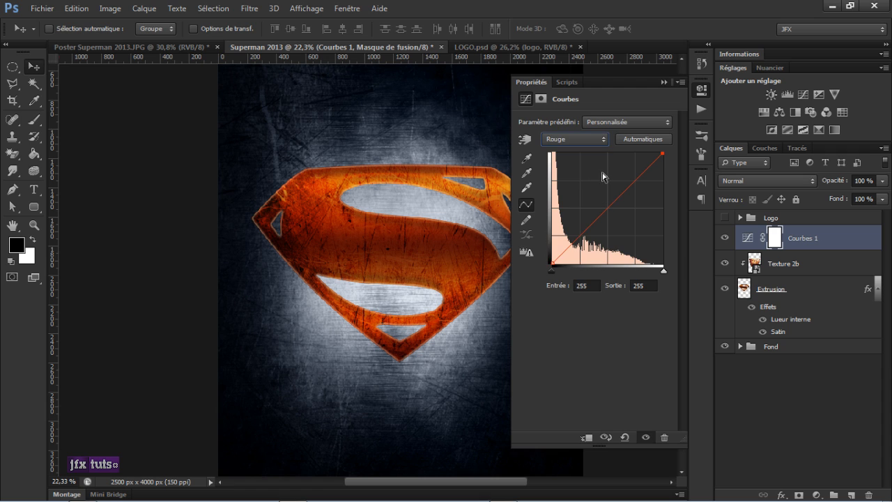
{"action": "left_click", "coordinate": [586, 227]}
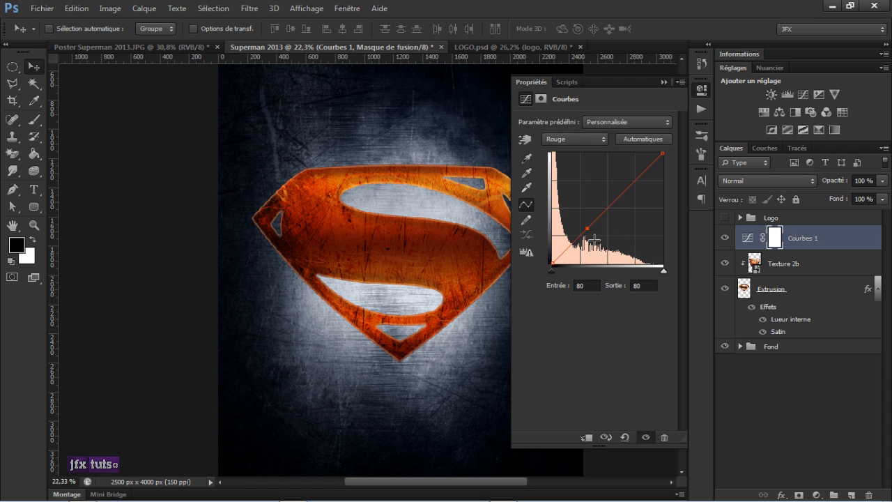
{"action": "left_click", "coordinate": [592, 285]}
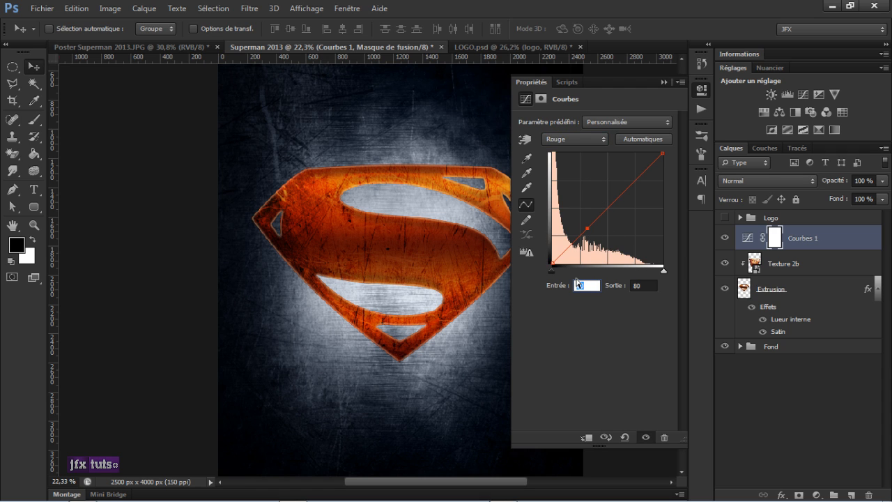
{"action": "left_click", "coordinate": [632, 184]}
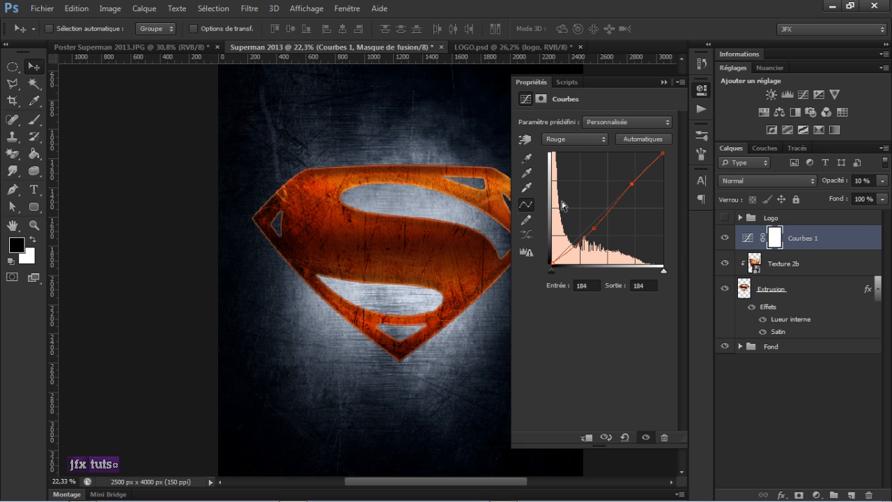
Set the Courbes 1 layer's opacity to 62% and the upper red control point's input to 162
{"action": "key", "text": "6"}
{"action": "key", "text": "2"}
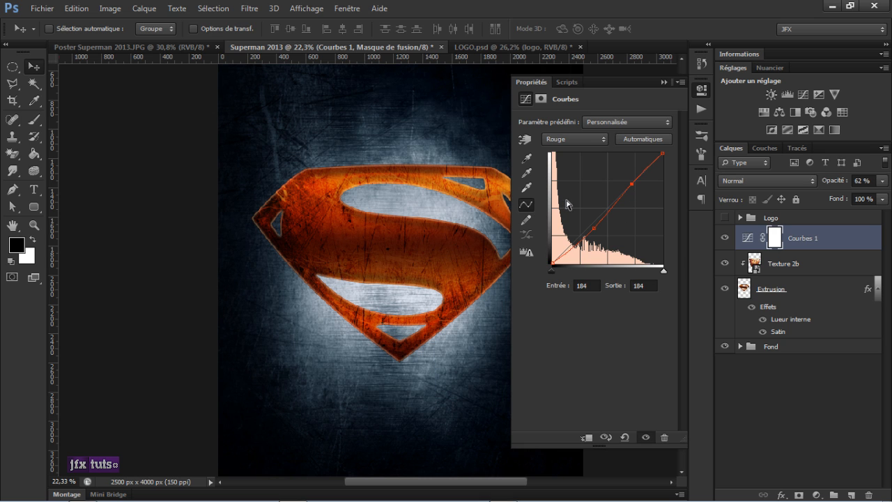
{"action": "left_click", "coordinate": [594, 286]}
{"action": "type", "text": "162"}
{"action": "key", "text": "Return"}
{"action": "left_click", "coordinate": [663, 82]}
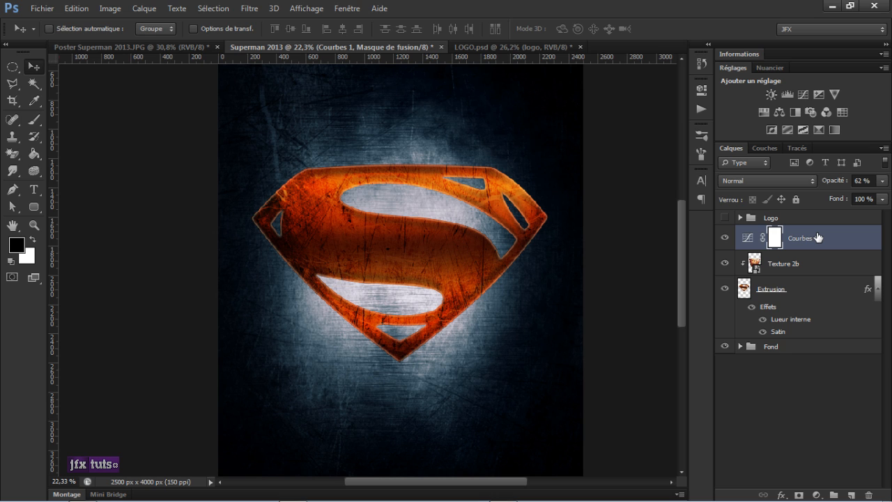
Clip the Courbes 1 adjustment layer to the Extrusion layer, keeping only its original mask
{"action": "left_click", "coordinate": [775, 244], "text": "alt"}
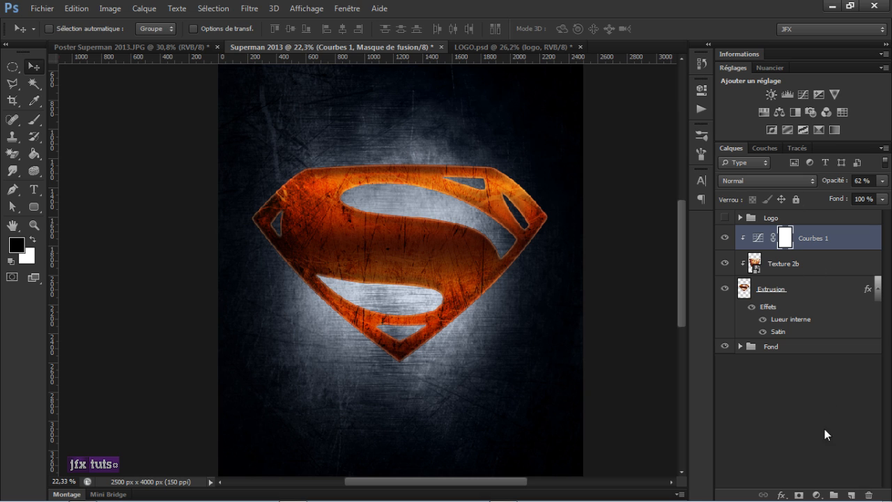
{"action": "left_click", "coordinate": [800, 494]}
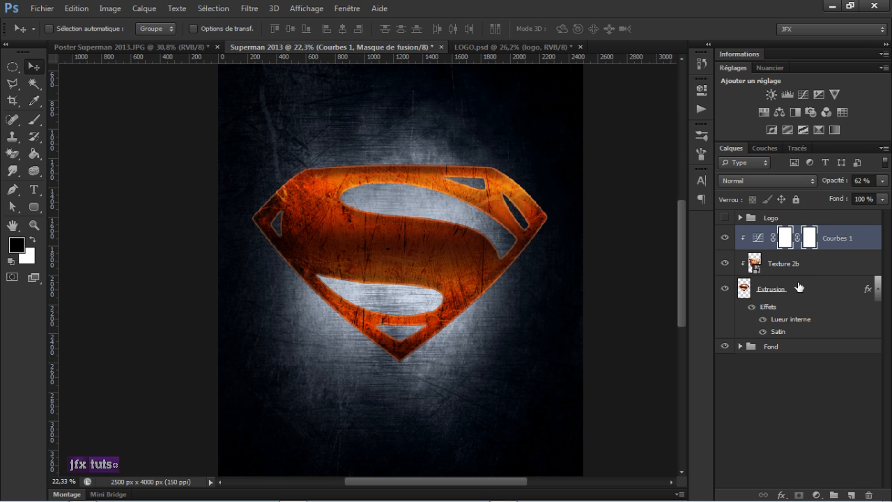
{"action": "key", "text": "ctrl+z"}
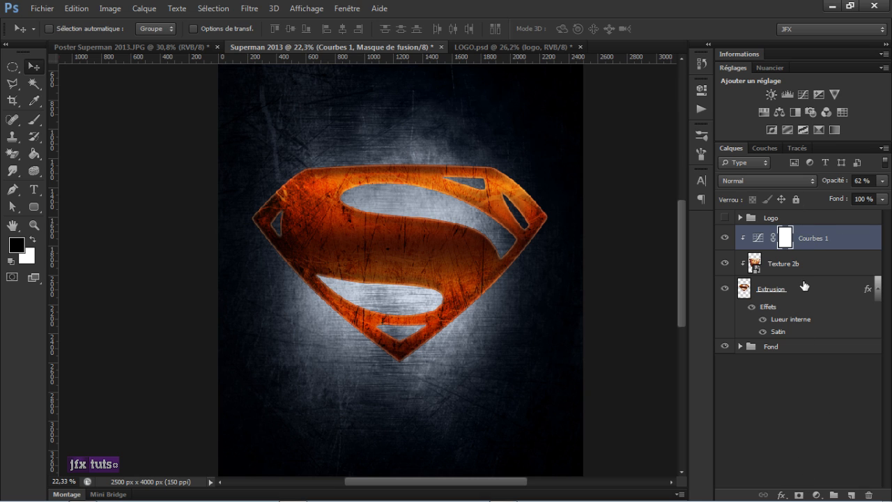
{"action": "left_click", "coordinate": [758, 238]}
Add a Teinte/Saturation adjustment layer with saturation -45 above Courbes 1 and clip it to the Extrusion layer
{"action": "left_click", "coordinate": [817, 494]}
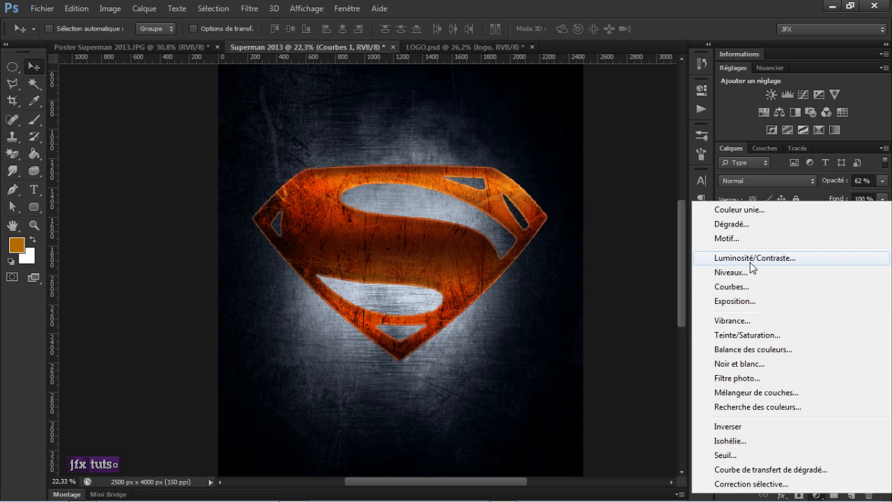
{"action": "left_click", "coordinate": [741, 336]}
{"action": "left_click", "coordinate": [660, 184]}
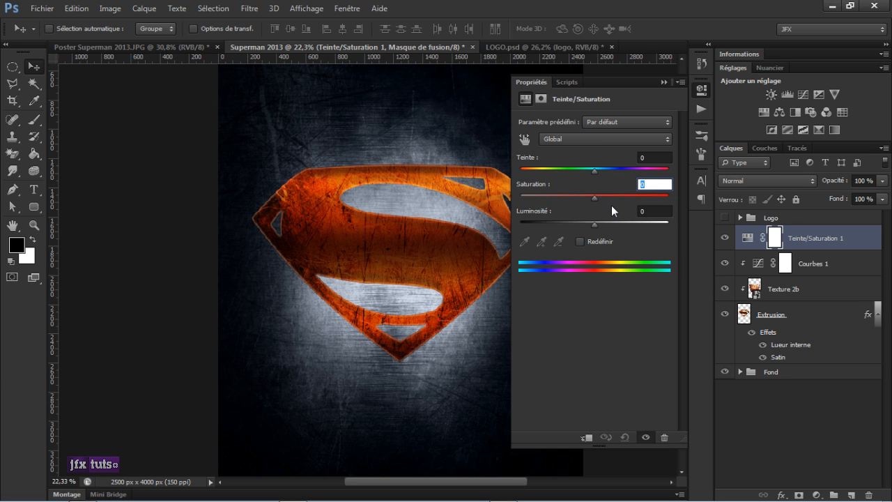
{"action": "type", "text": "-4"}
{"action": "type", "text": "5"}
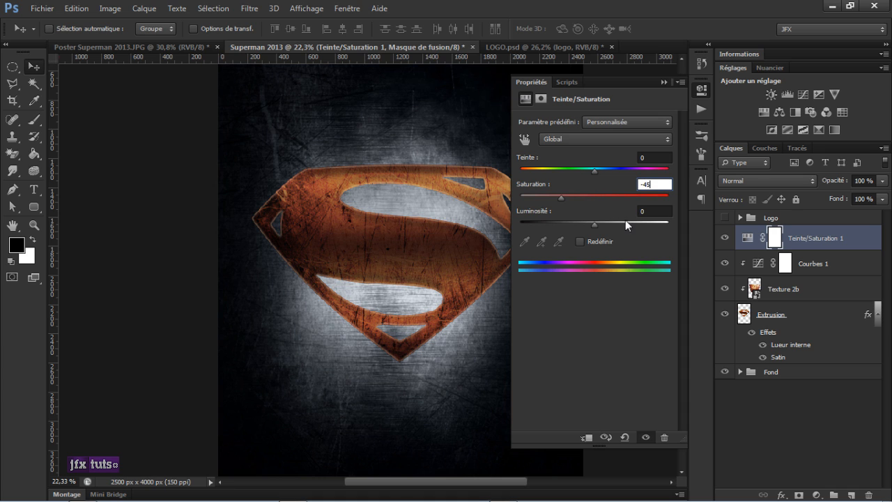
{"action": "key", "text": "Return"}
{"action": "left_click", "coordinate": [662, 83]}
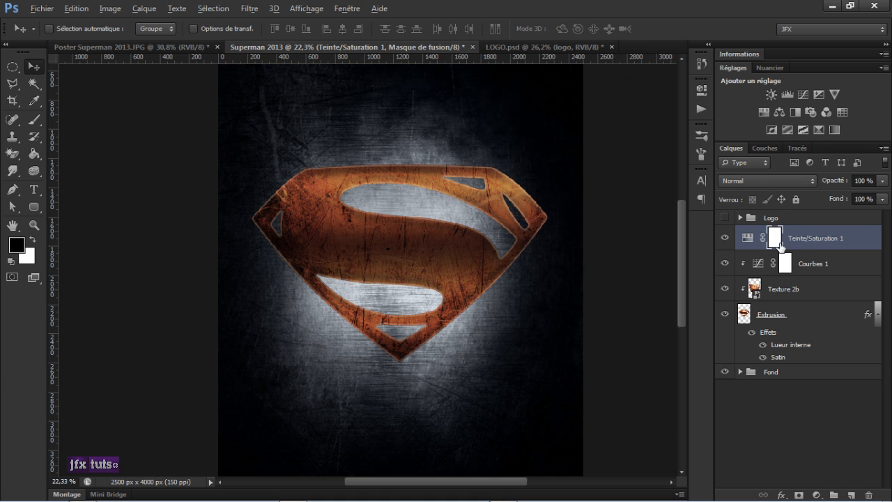
{"action": "key", "text": "alt"}
{"action": "left_click", "coordinate": [780, 245], "text": "alt"}
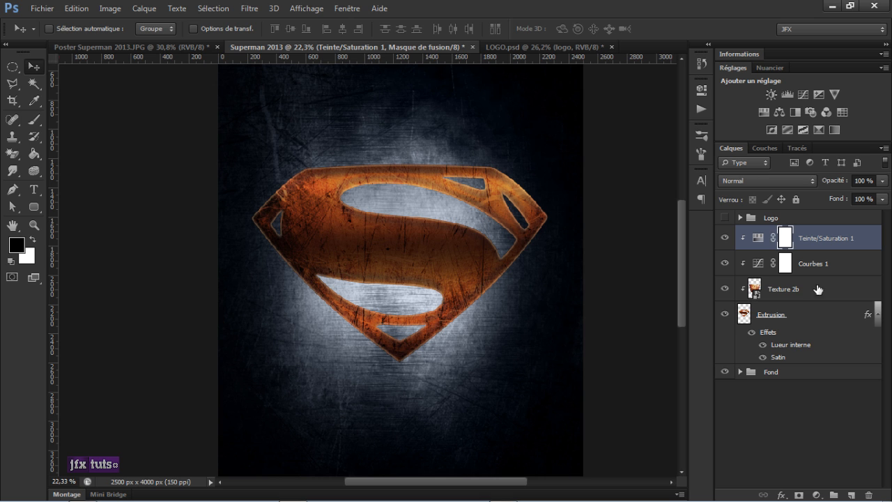
Compare with the reference poster, show the Logo group, and add a Densité linéaire + layer above Teinte/Saturation 1
{"action": "scroll", "coordinate": [413, 233], "scroll_direction": "up", "scroll_amount": 2}
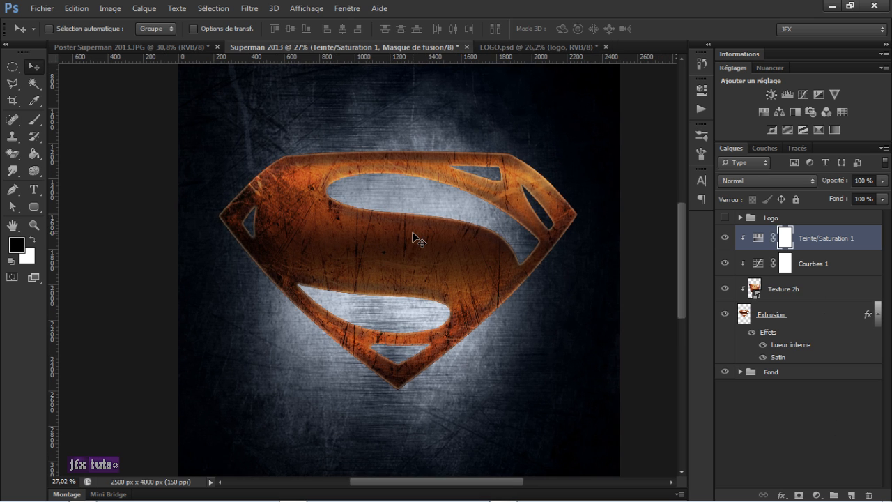
{"action": "left_click", "coordinate": [172, 47]}
{"action": "scroll", "coordinate": [409, 112], "scroll_direction": "up", "scroll_amount": 2}
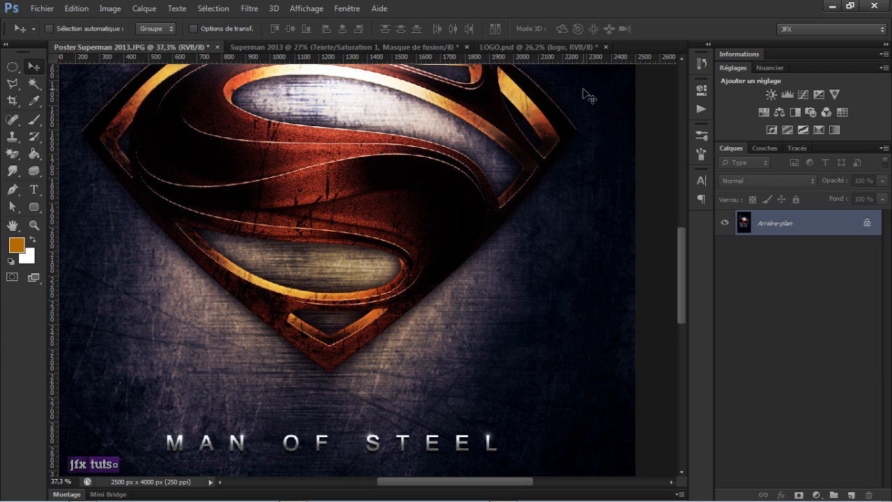
{"action": "left_click", "coordinate": [382, 48]}
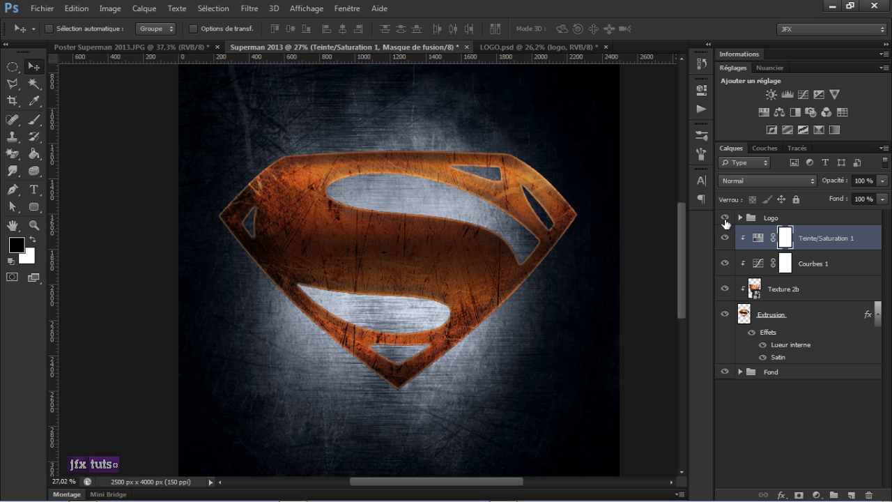
{"action": "left_click", "coordinate": [725, 218]}
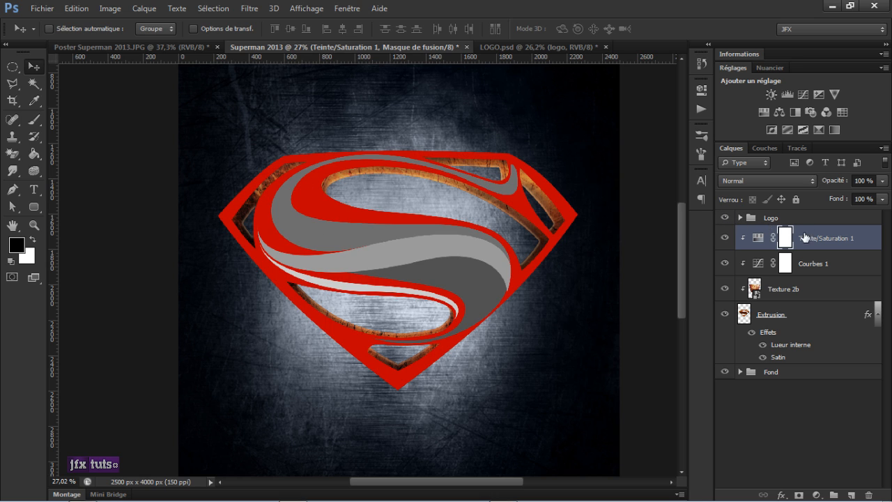
{"action": "left_click", "coordinate": [851, 495]}
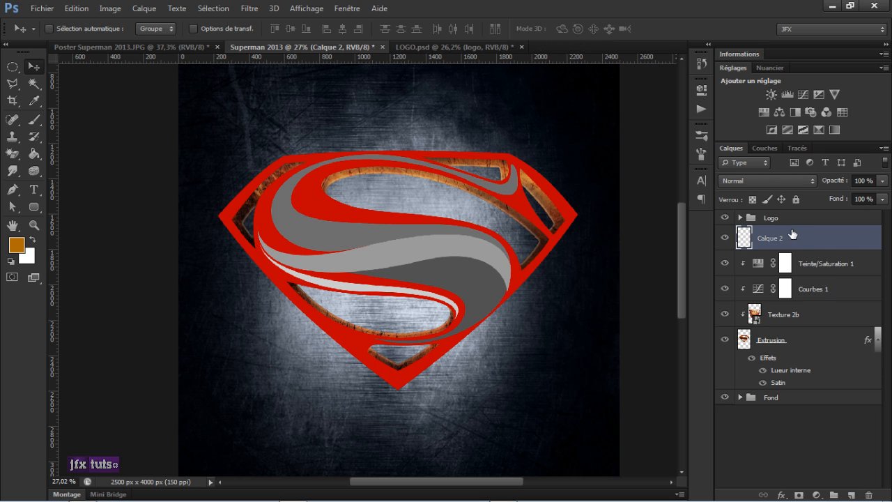
{"action": "left_click", "coordinate": [793, 181]}
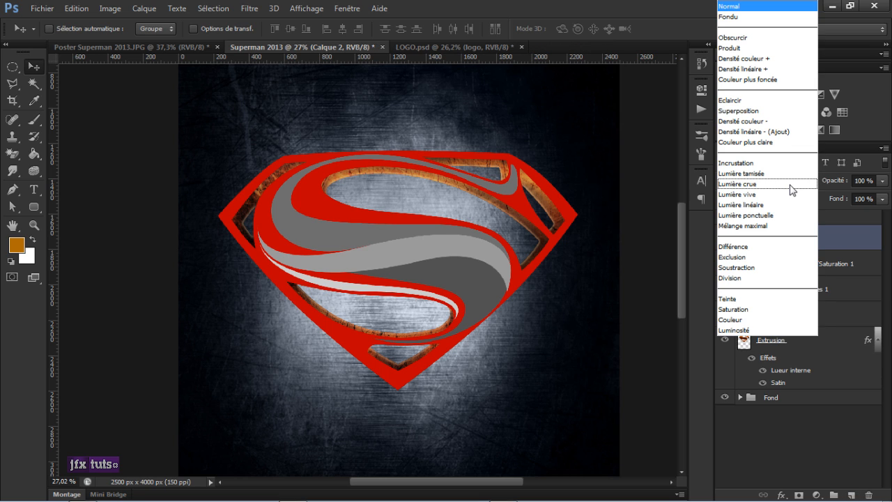
{"action": "left_click", "coordinate": [777, 69]}
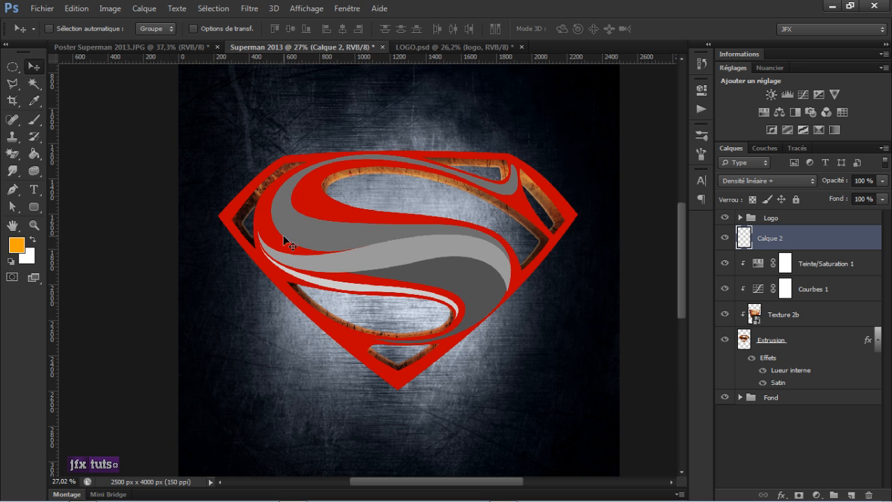
Select a slanted four-sided band across the emblem's upper middle with the polygonal lasso, from its left corner to its right side
{"action": "key", "text": "l"}
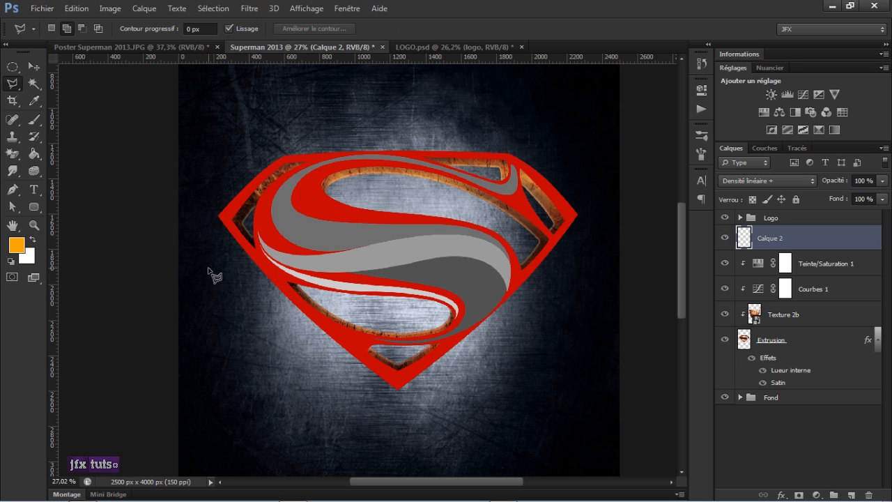
{"action": "right_click", "coordinate": [18, 87]}
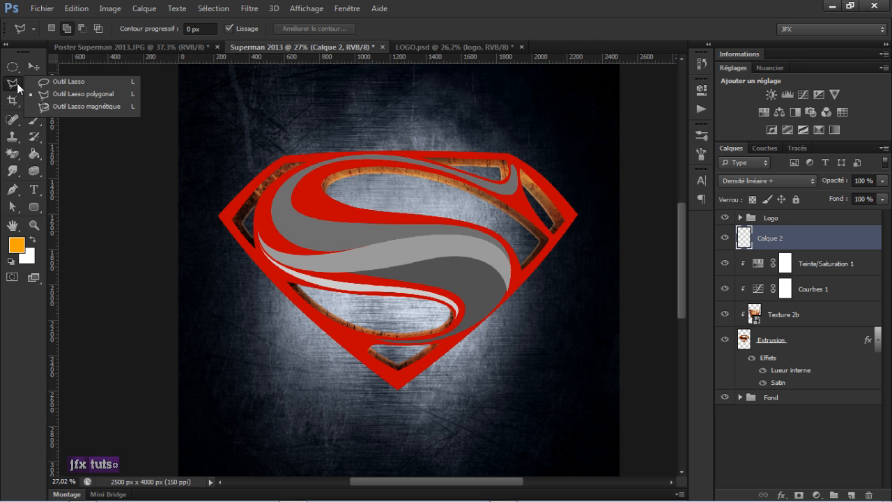
{"action": "left_click", "coordinate": [76, 97]}
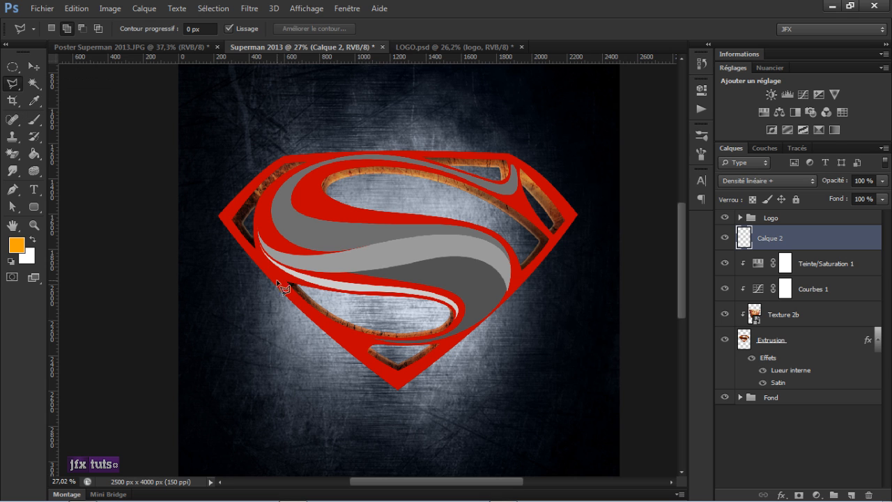
{"action": "scroll", "coordinate": [272, 268], "scroll_direction": "up", "scroll_amount": 2}
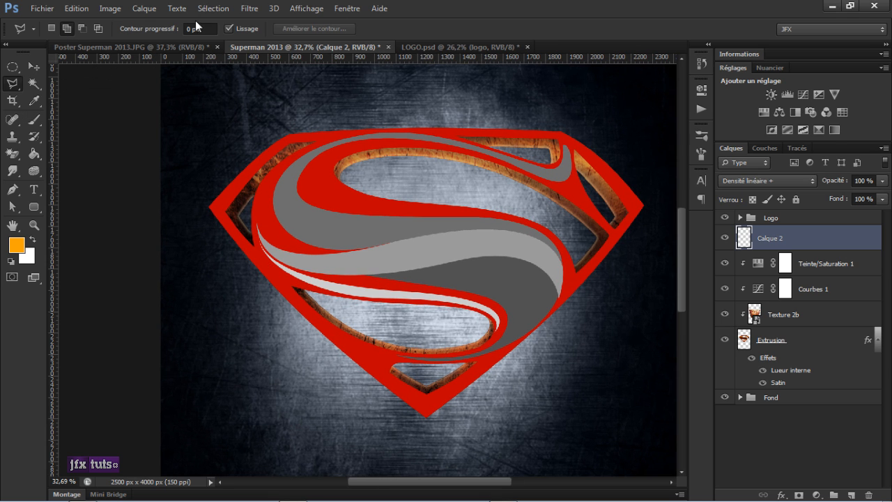
{"action": "left_click", "coordinate": [224, 211]}
{"action": "left_click", "coordinate": [613, 241]}
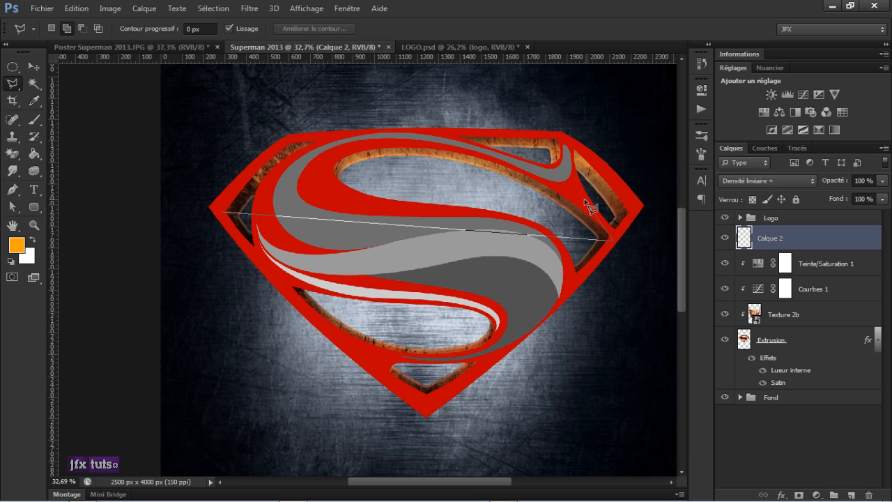
{"action": "left_click", "coordinate": [589, 201]}
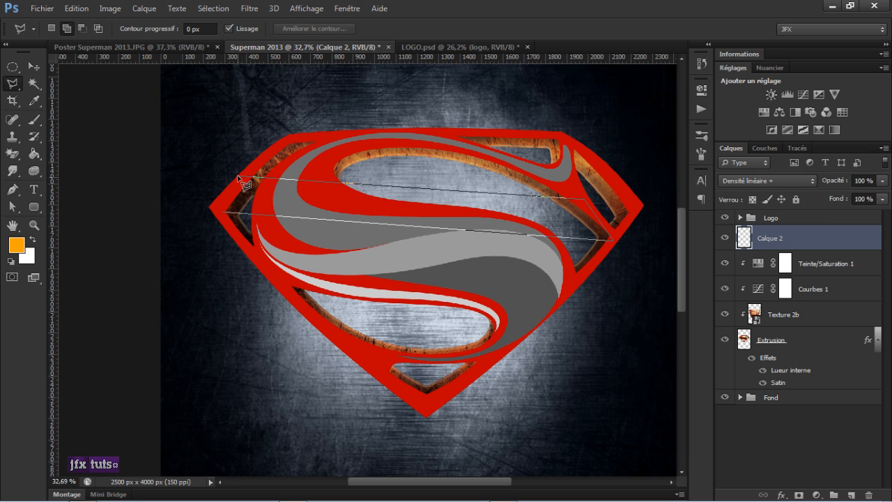
{"action": "left_click", "coordinate": [226, 214]}
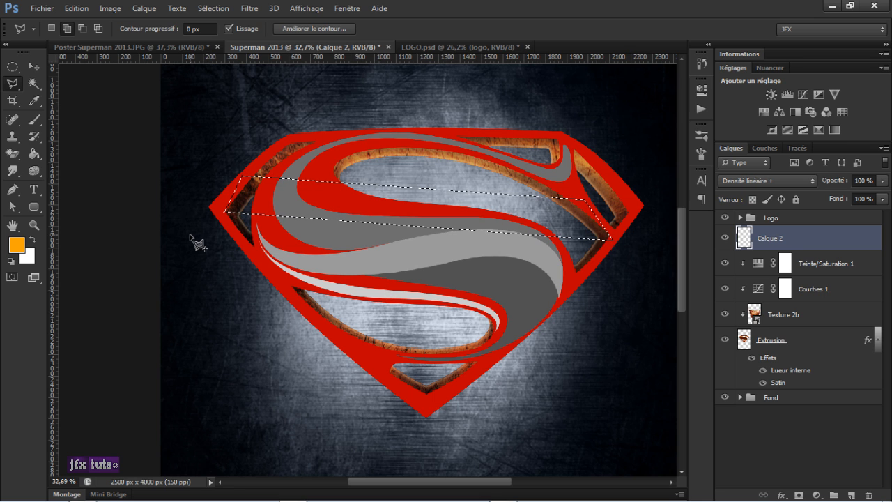
Set up a soft brush with a size of 320 px and an opacity of 35%
{"action": "key", "text": "b"}
{"action": "right_click", "coordinate": [417, 259]}
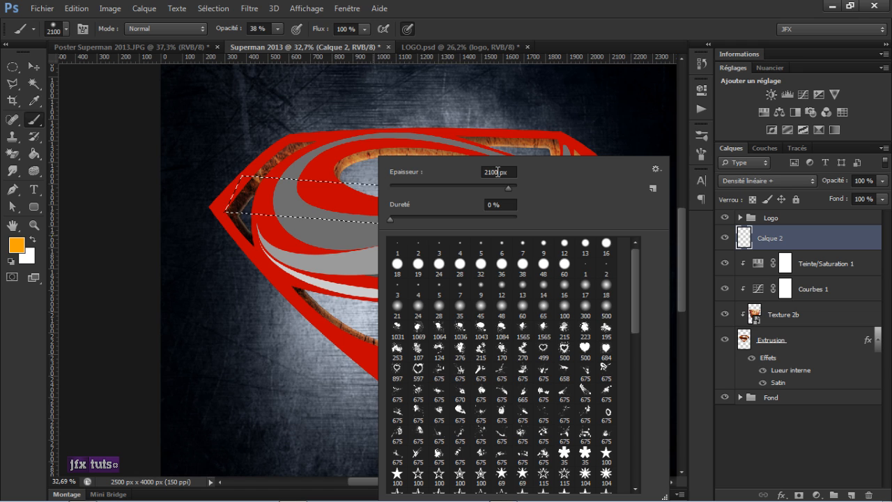
{"action": "double_click", "coordinate": [497, 173]}
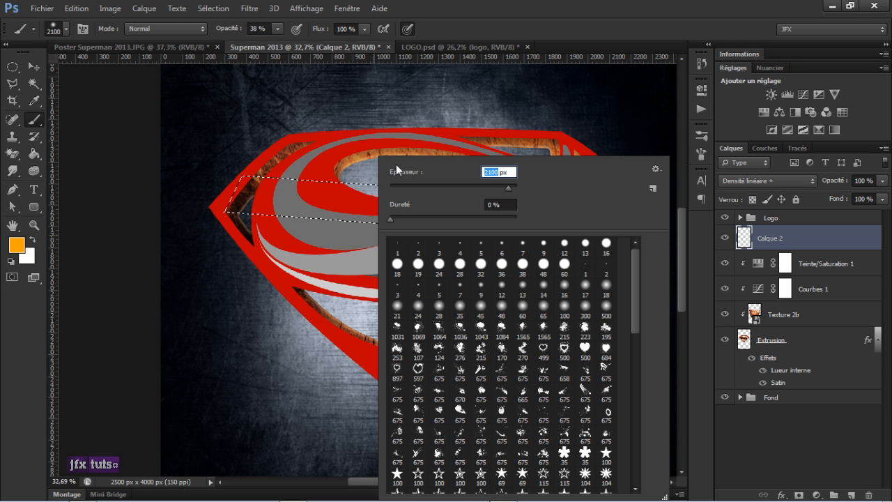
{"action": "type", "text": "320"}
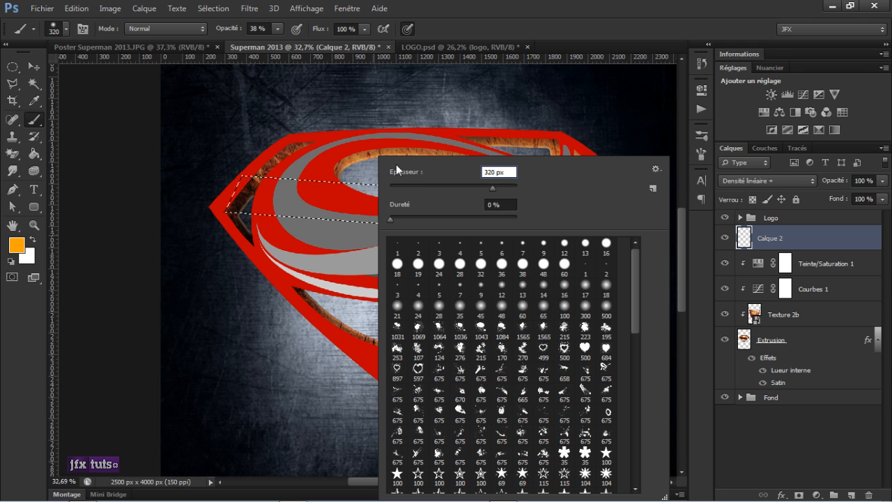
{"action": "key", "text": "Return"}
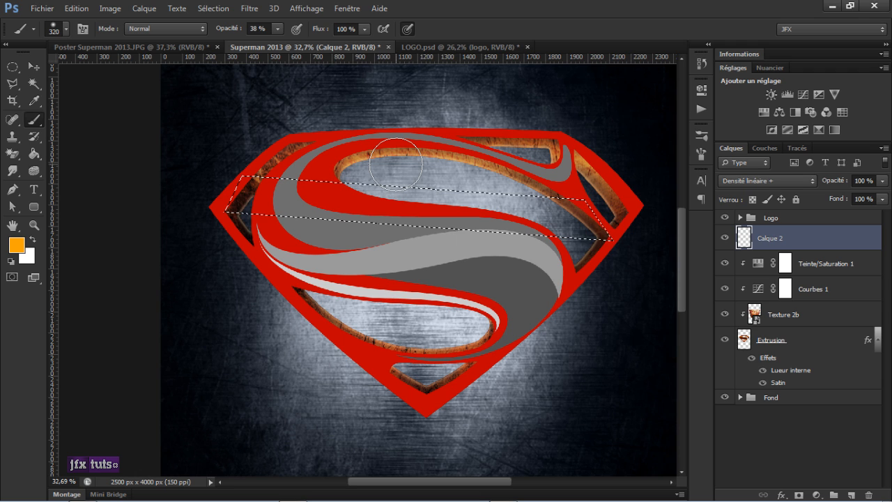
{"action": "double_click", "coordinate": [258, 28]}
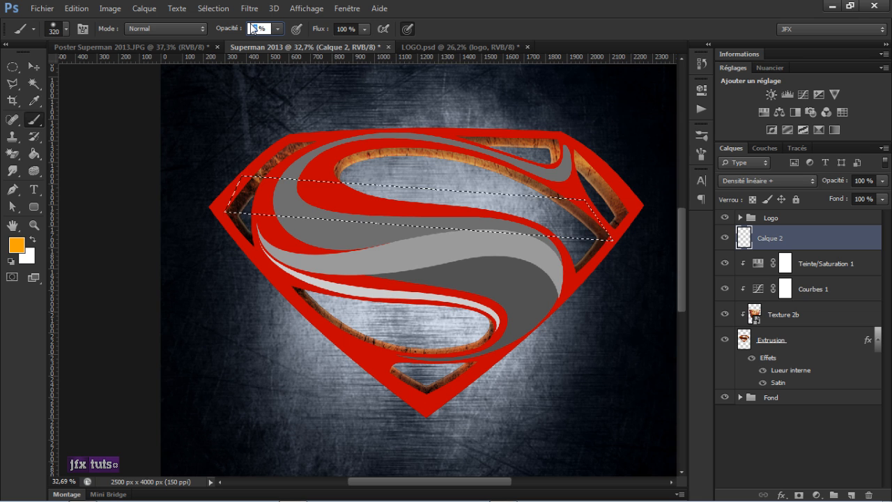
{"action": "type", "text": "35"}
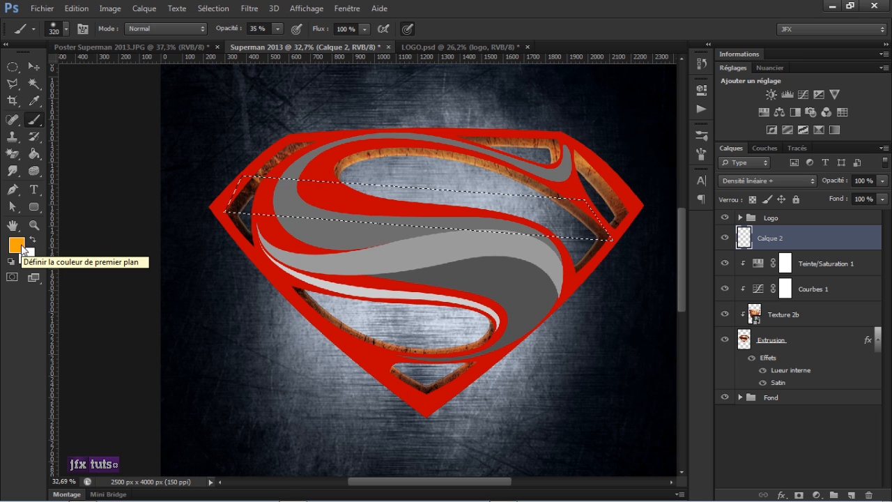
Confirm orange ffa200 as the foreground colour and rename the layer Calque 2 to "lumiere"
{"action": "left_click", "coordinate": [22, 246]}
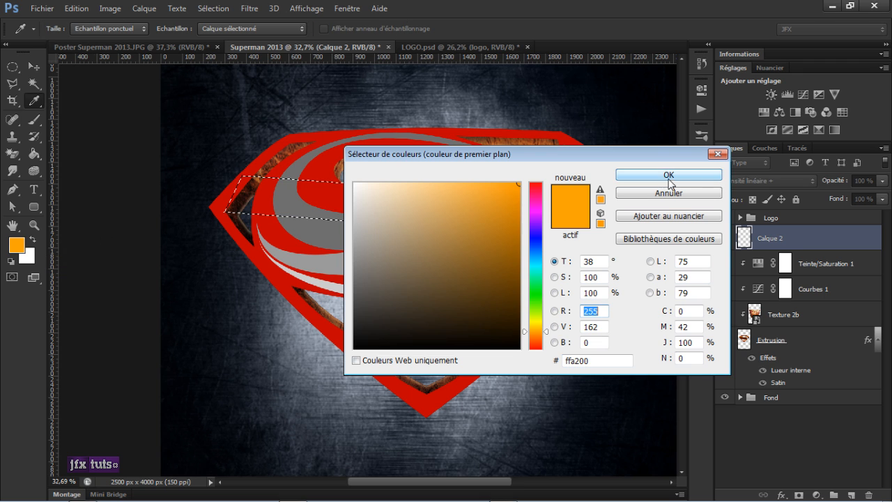
{"action": "left_click", "coordinate": [618, 175]}
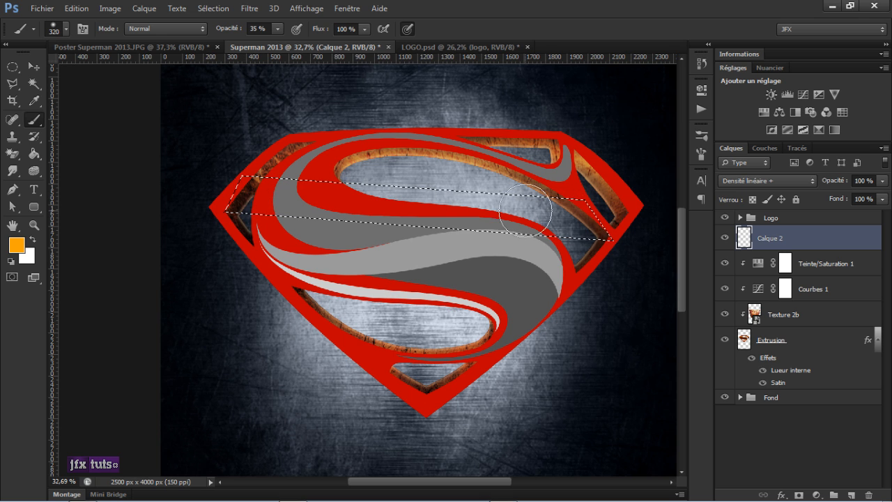
{"action": "double_click", "coordinate": [780, 239]}
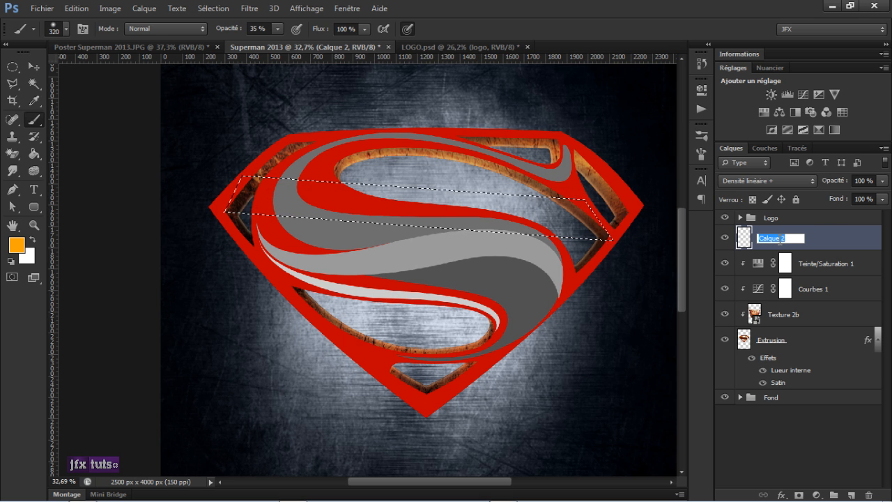
{"action": "key", "text": "BackSpace"}
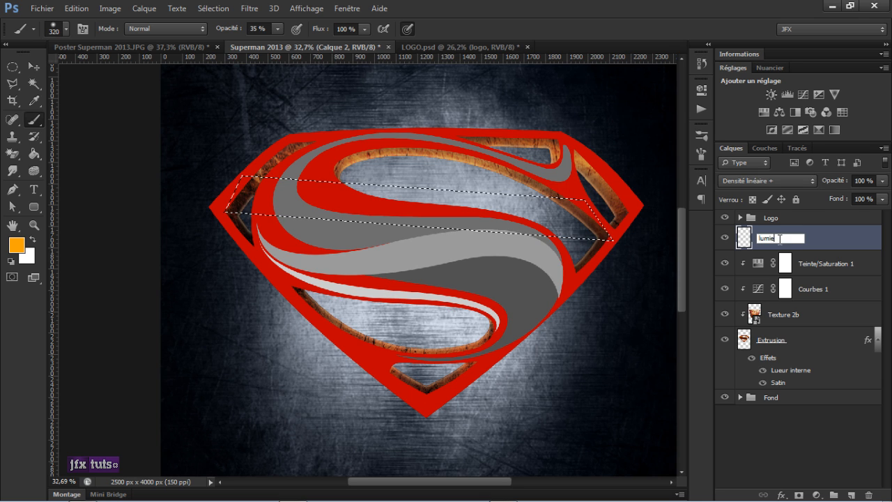
{"action": "key", "text": "Return"}
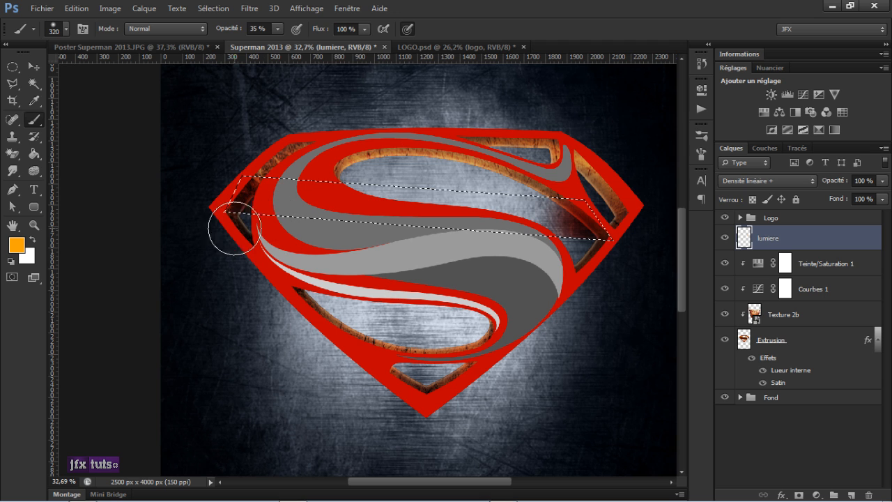
Invert the selection, brush soft orange light around the logo's outer edges and lower tip, and clear the selection
{"action": "left_click", "coordinate": [223, 9]}
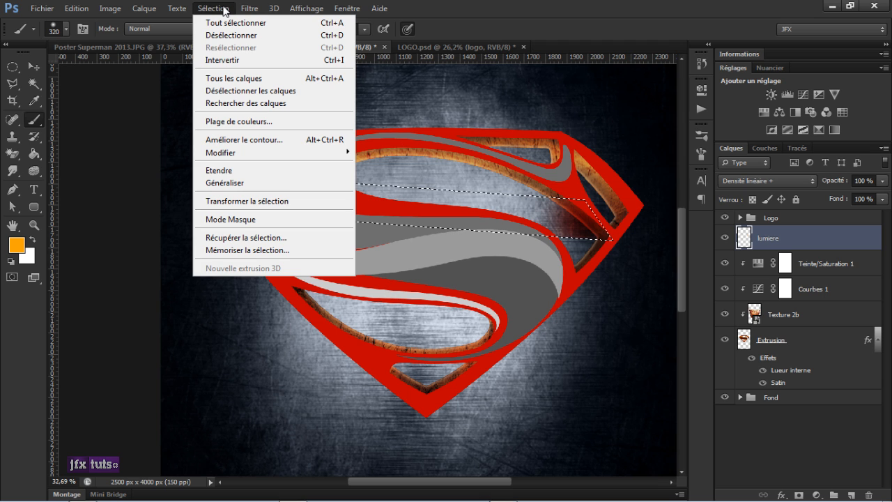
{"action": "left_click", "coordinate": [238, 60]}
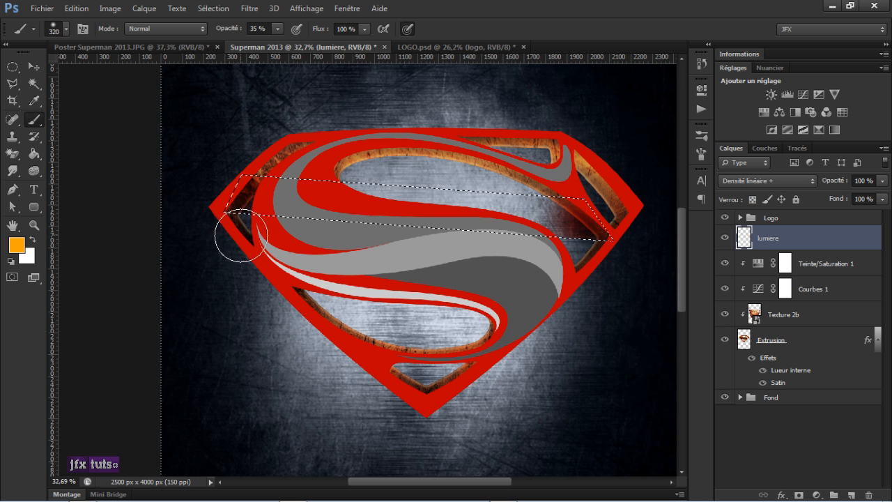
{"action": "scroll", "coordinate": [240, 235], "scroll_direction": "up", "scroll_amount": 2}
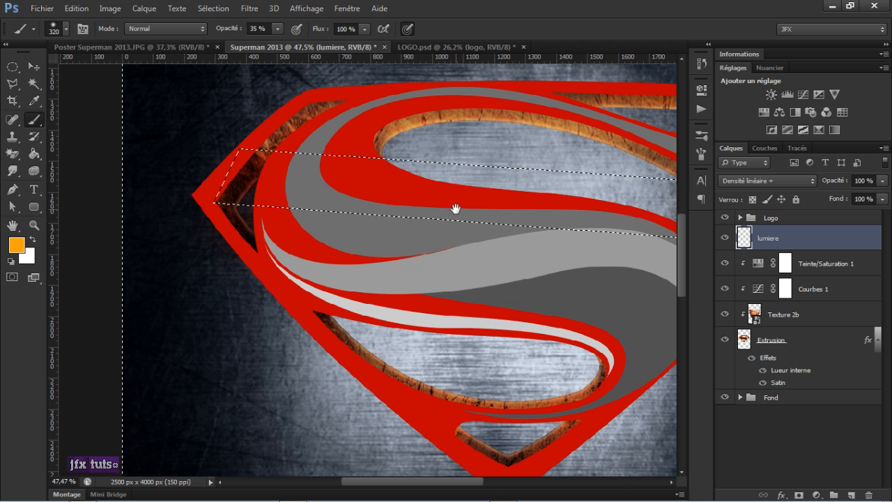
{"action": "left_click_drag", "start_coordinate": [455, 209], "coordinate": [228, 201]}
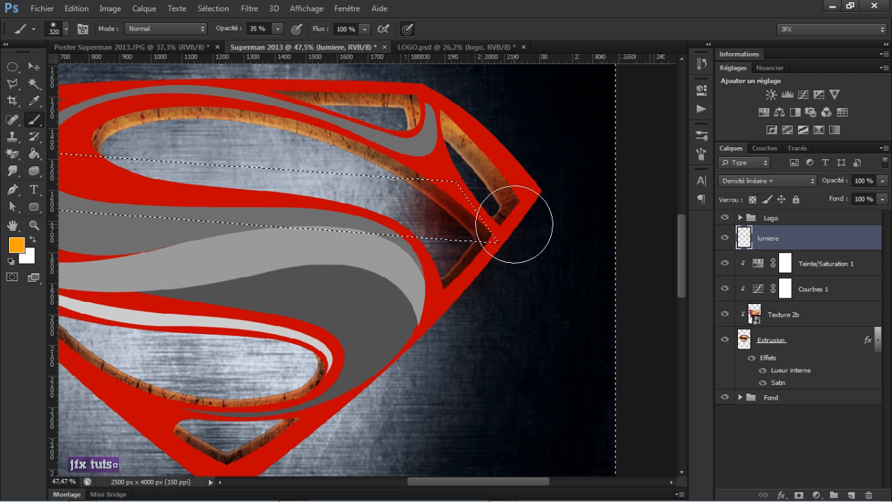
{"action": "left_click_drag", "start_coordinate": [276, 206], "coordinate": [365, 235]}
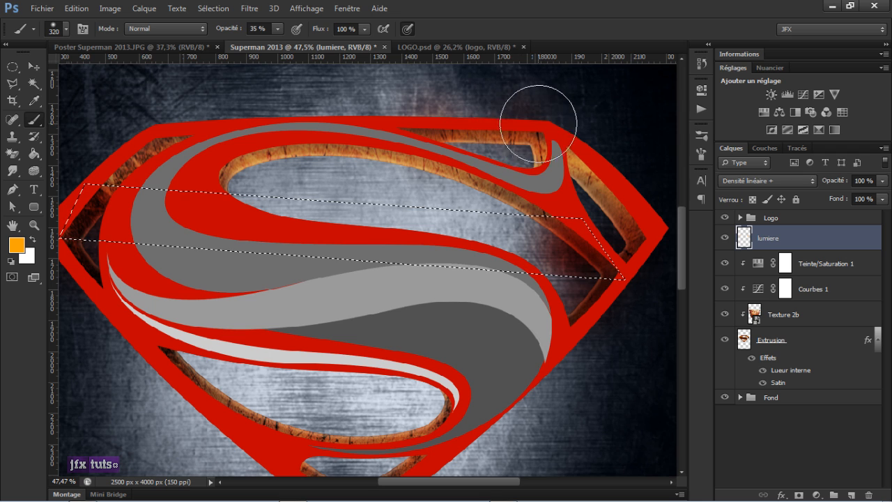
{"action": "left_click_drag", "start_coordinate": [211, 291], "coordinate": [197, 197]}
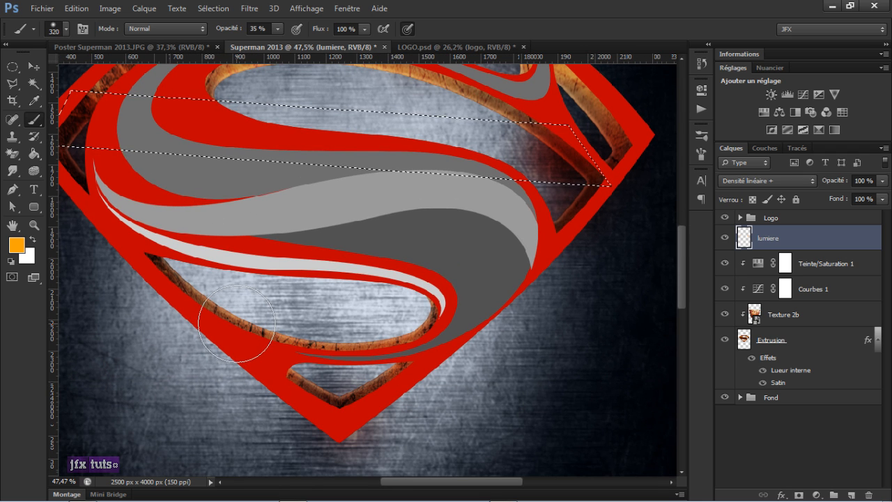
{"action": "scroll", "coordinate": [139, 279], "scroll_direction": "down", "scroll_amount": 2}
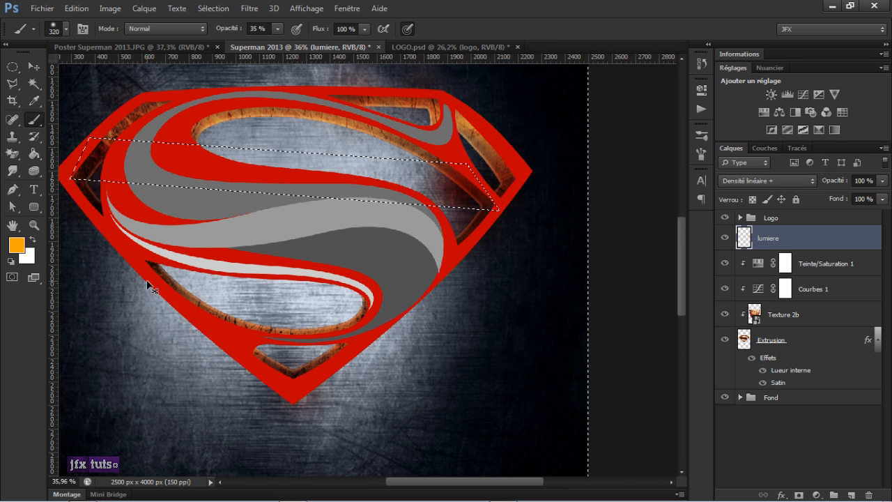
{"action": "left_click_drag", "start_coordinate": [159, 179], "coordinate": [225, 185]}
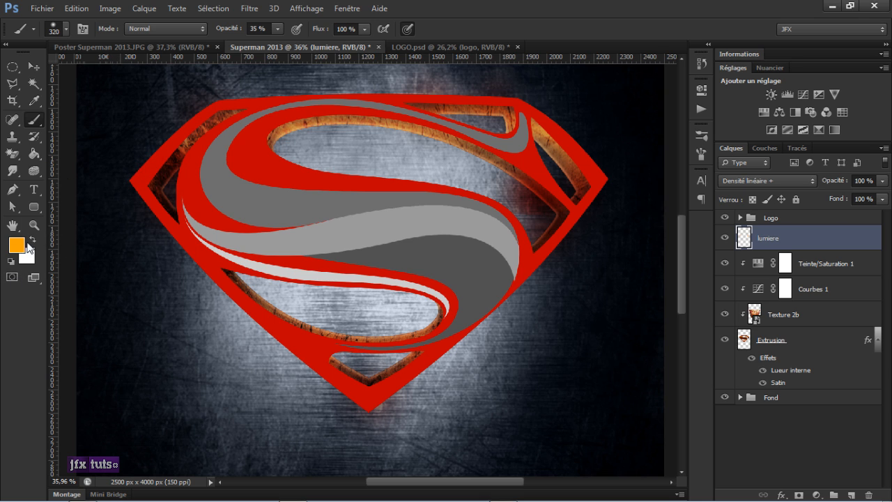
Set the foreground colour to dark brown 7b4c00 for the Brush tool
{"action": "left_click", "coordinate": [21, 245]}
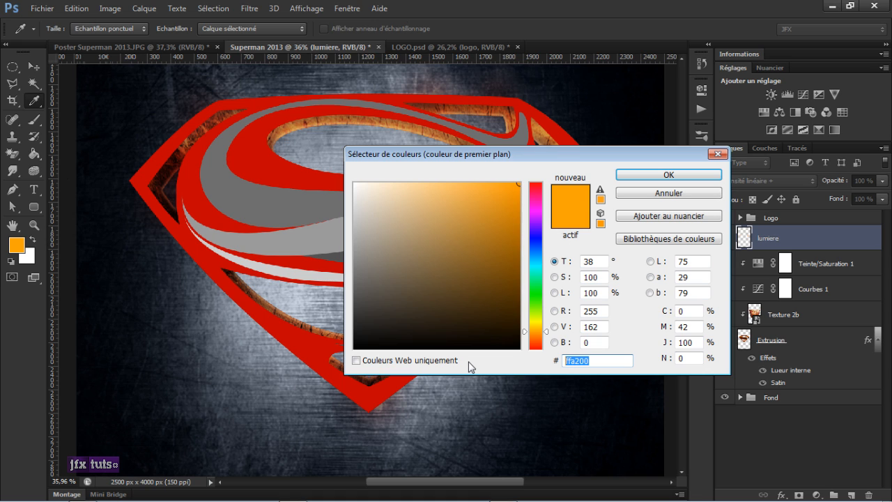
{"action": "type", "text": "7"}
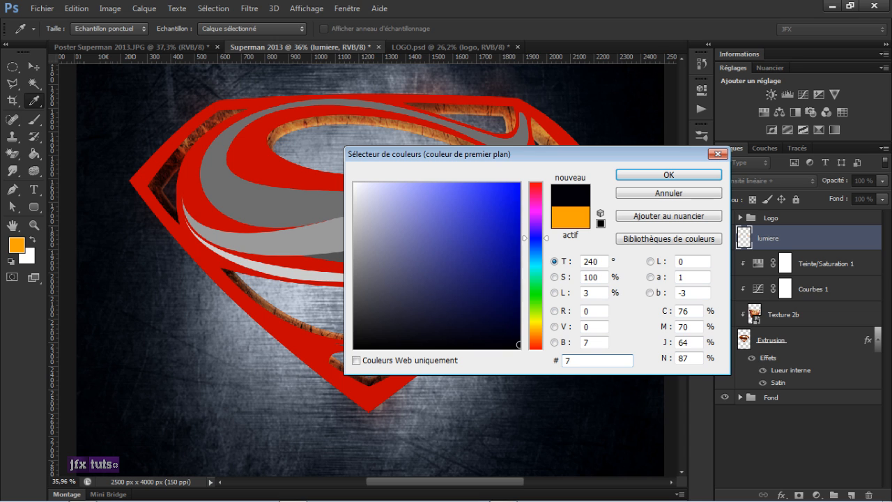
{"action": "type", "text": "b4"}
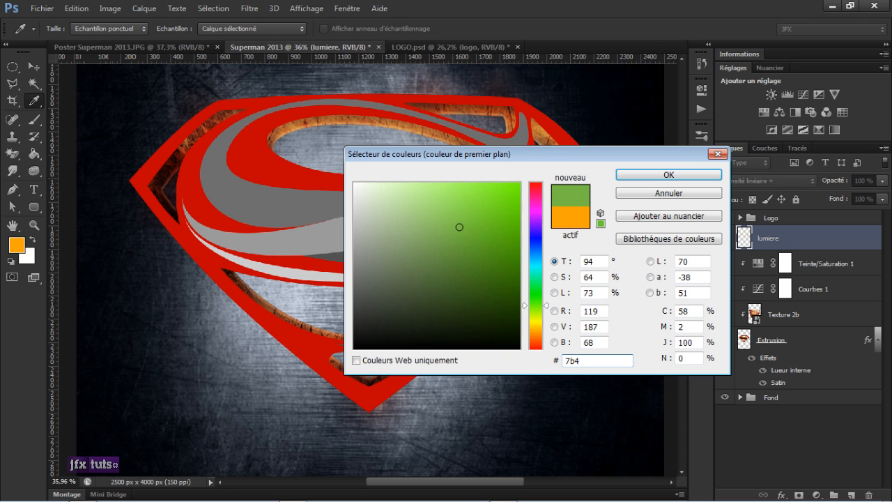
{"action": "type", "text": "c0b"}
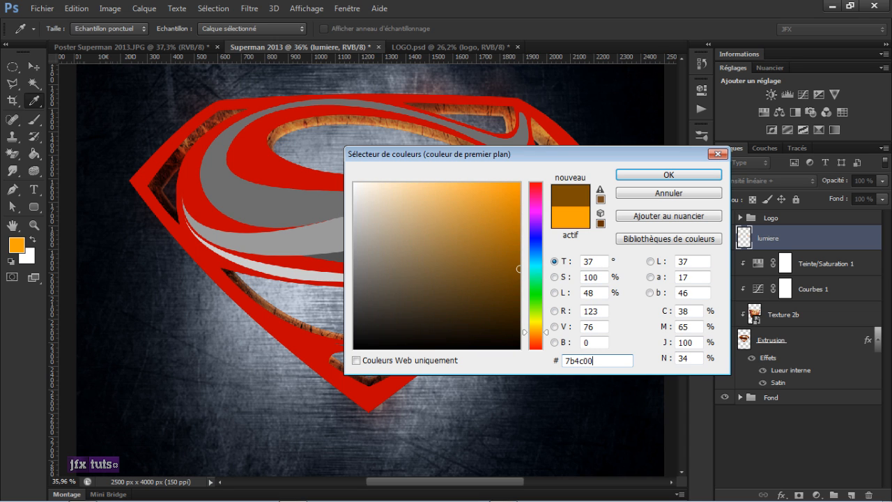
{"action": "key", "text": "Return"}
{"action": "key", "text": "b"}
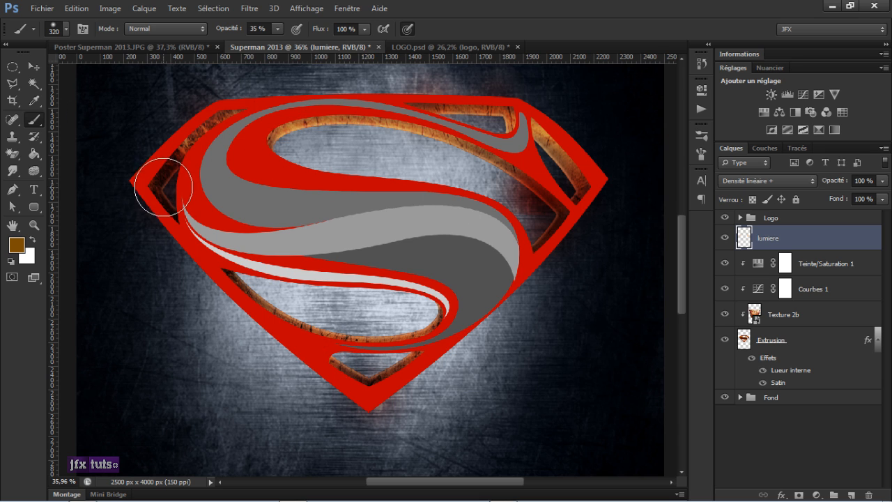
Draw a triangular polygonal lasso selection over the right half of the small opening at the logo's lower tip
{"action": "key", "text": "l"}
{"action": "scroll", "coordinate": [411, 396], "scroll_direction": "up", "scroll_amount": 1}
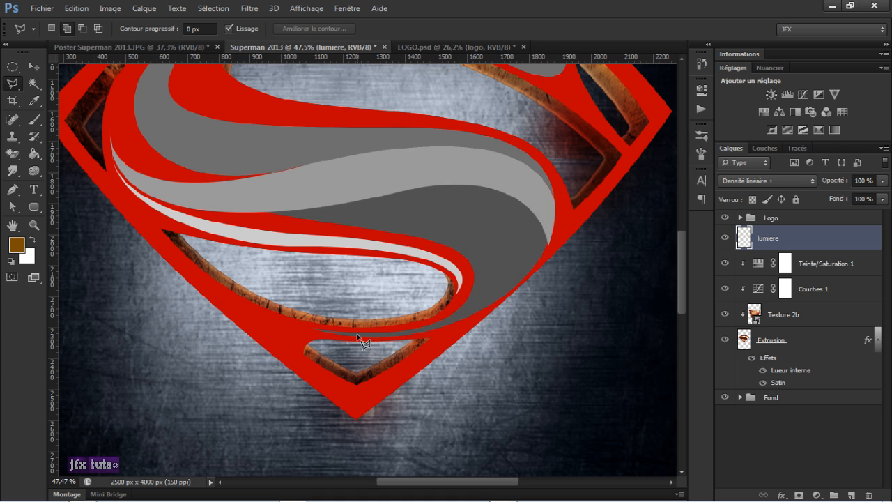
{"action": "left_click", "coordinate": [357, 337]}
{"action": "left_click", "coordinate": [358, 402]}
{"action": "left_click", "coordinate": [457, 328]}
{"action": "left_click", "coordinate": [358, 338]}
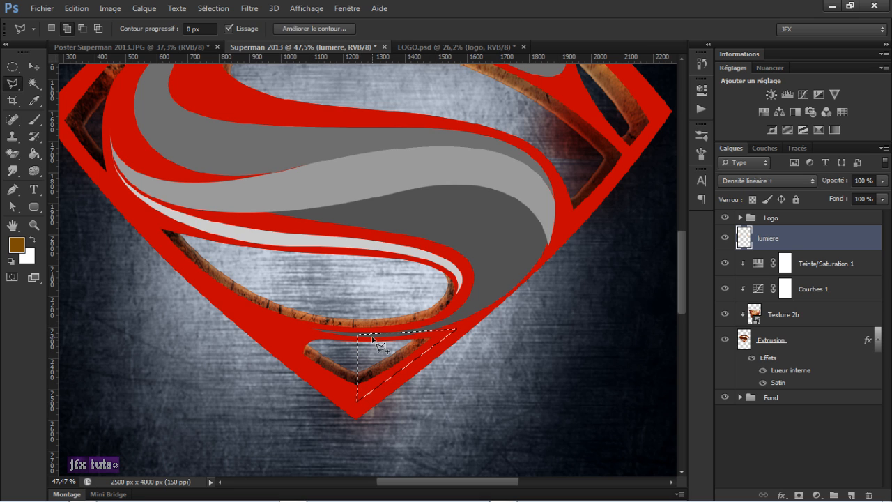
Brush soft brown light at 35 % opacity inside the triangular selection on the lumiere layer
{"action": "key", "text": "b"}
{"action": "mouse_move", "coordinate": [395, 365]}
{"action": "left_mouse_down"}
{"action": "mouse_move", "coordinate": [369, 356]}
{"action": "mouse_move", "coordinate": [379, 368]}
{"action": "left_mouse_up"}
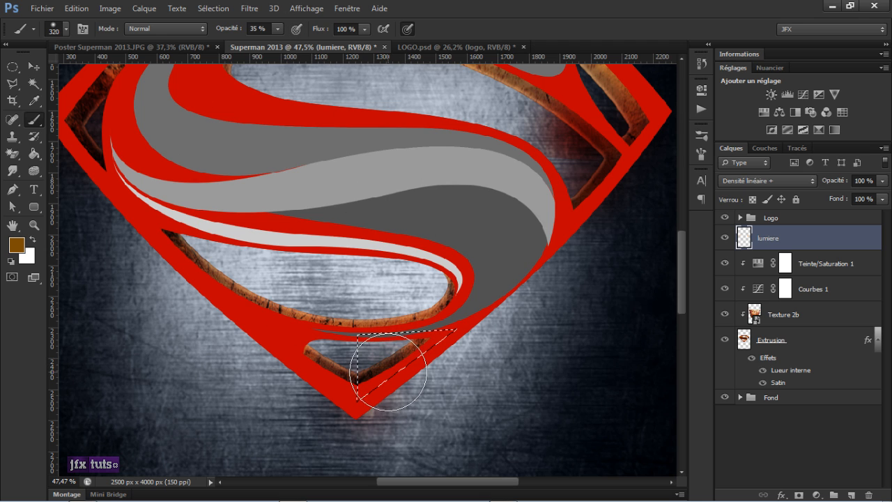
{"action": "scroll", "coordinate": [350, 277], "scroll_direction": "down", "scroll_amount": 1}
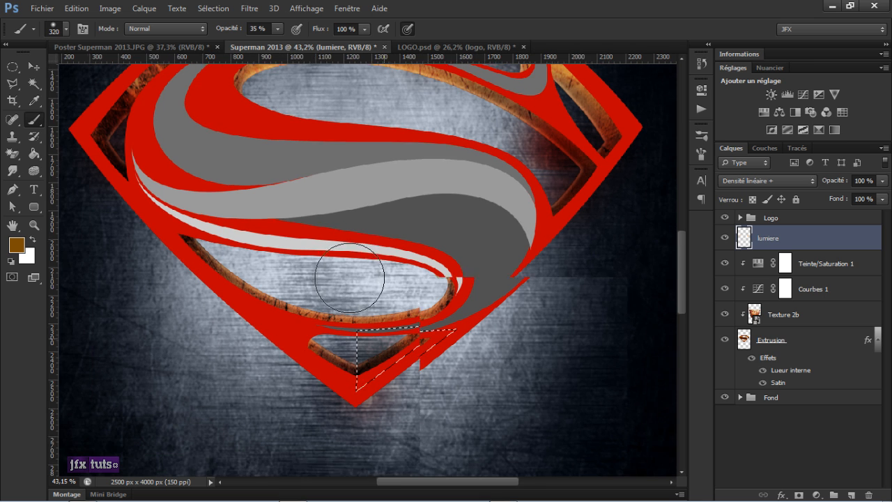
{"action": "scroll", "coordinate": [349, 277], "scroll_direction": "down", "scroll_amount": 1}
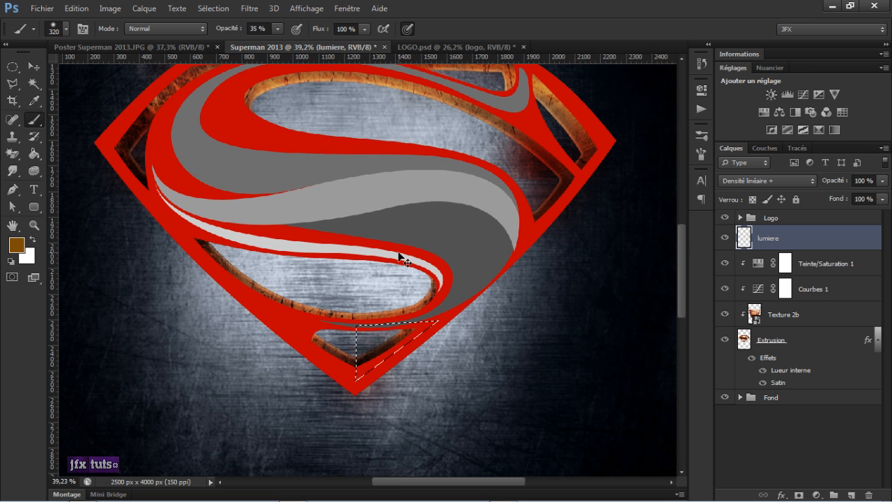
{"action": "scroll", "coordinate": [442, 248], "scroll_direction": "down", "scroll_amount": 2}
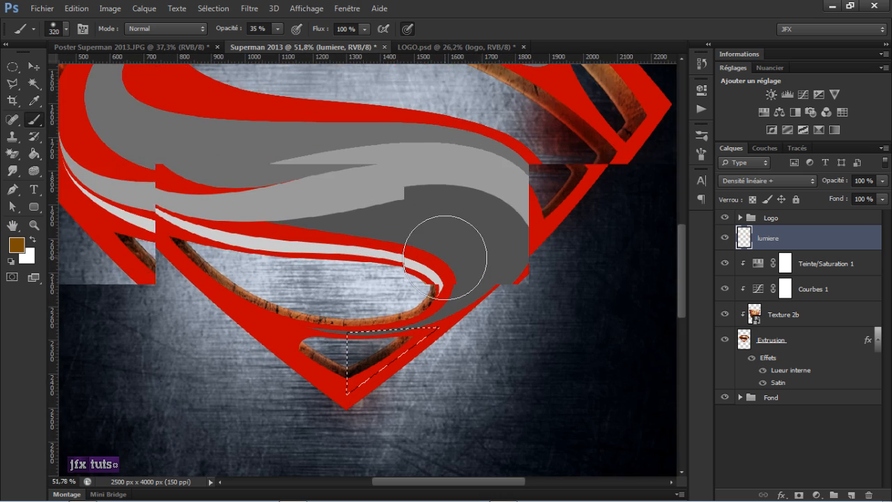
{"action": "scroll", "coordinate": [444, 258], "scroll_direction": "up", "scroll_amount": 3}
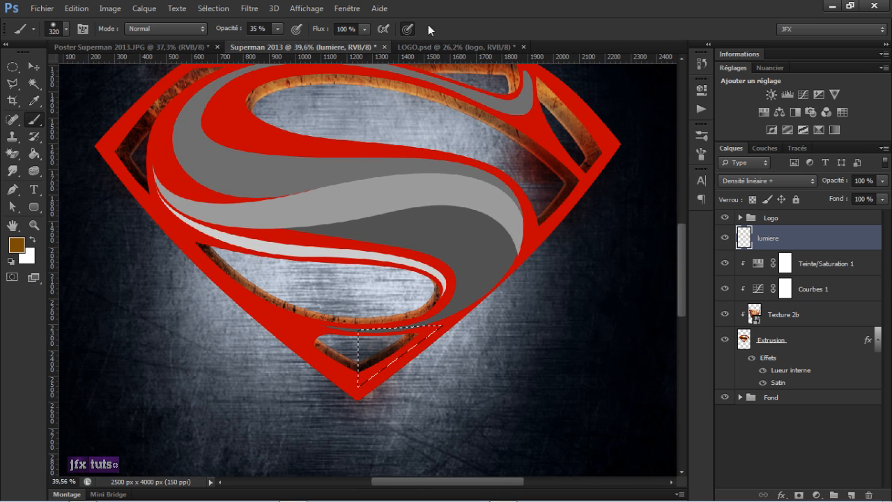
Invert the selection and brush brown light around the logo's upper and side corners, lowering the brush opacity to 12 %
{"action": "left_click", "coordinate": [213, 9]}
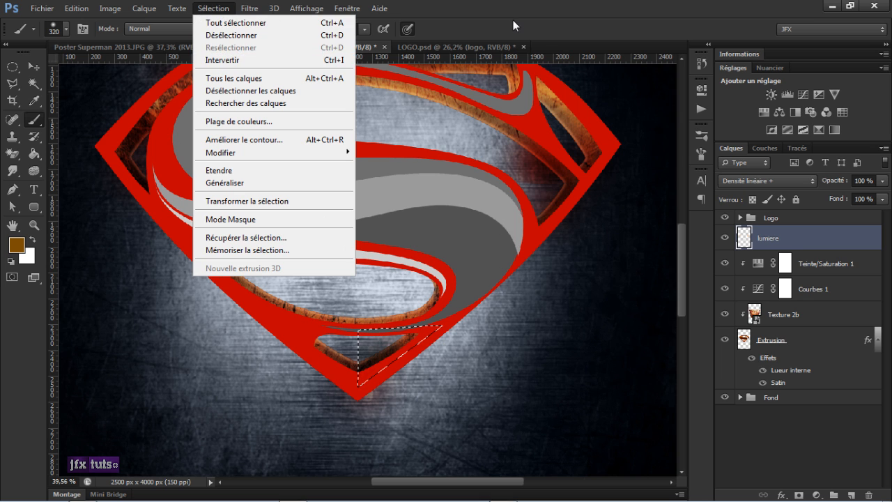
{"action": "left_click", "coordinate": [513, 21]}
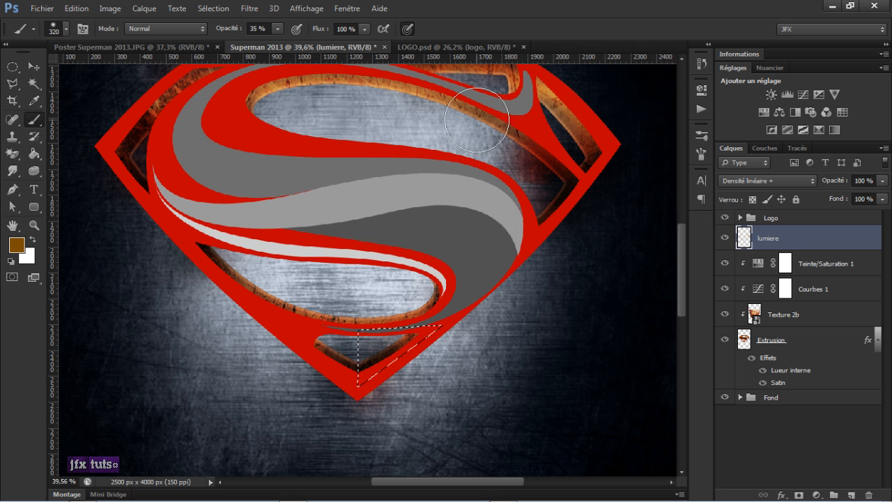
{"action": "left_click_drag", "start_coordinate": [455, 119], "coordinate": [484, 205]}
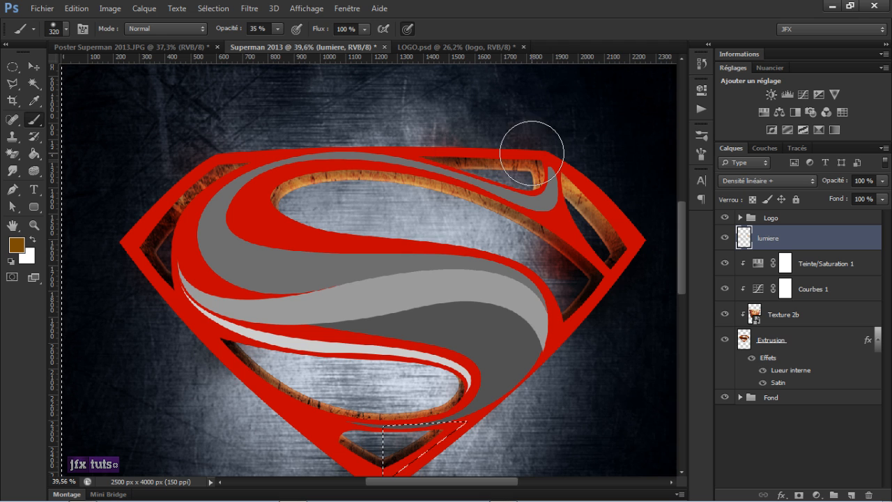
{"action": "mouse_move", "coordinate": [188, 171]}
{"action": "left_mouse_down"}
{"action": "mouse_move", "coordinate": [167, 215]}
{"action": "mouse_move", "coordinate": [169, 248]}
{"action": "mouse_move", "coordinate": [195, 214]}
{"action": "left_mouse_up"}
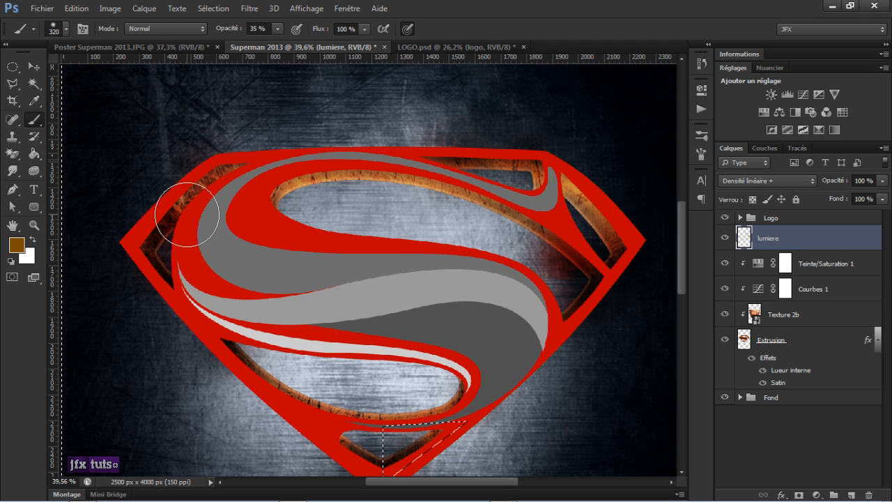
{"action": "left_click_drag", "start_coordinate": [225, 30], "coordinate": [214, 32]}
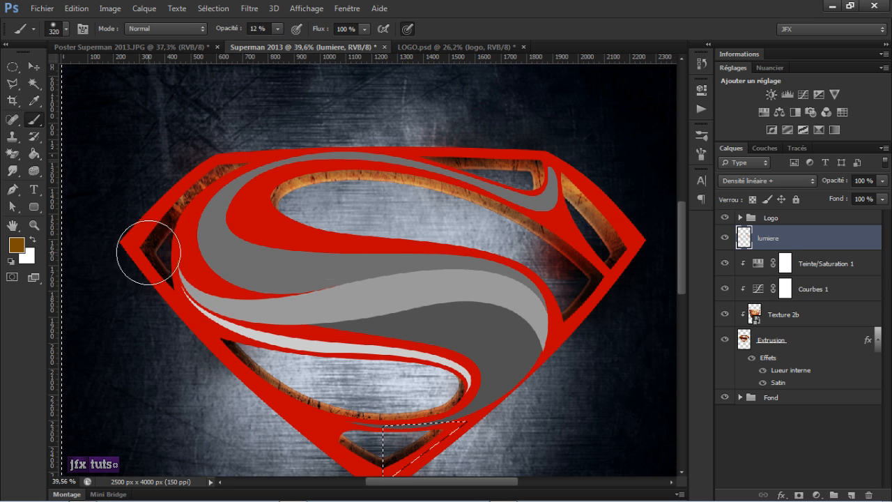
{"action": "mouse_move", "coordinate": [588, 272]}
{"action": "left_mouse_down"}
{"action": "mouse_move", "coordinate": [579, 261]}
{"action": "mouse_move", "coordinate": [579, 311]}
{"action": "mouse_move", "coordinate": [568, 320]}
{"action": "mouse_move", "coordinate": [586, 308]}
{"action": "left_mouse_up"}
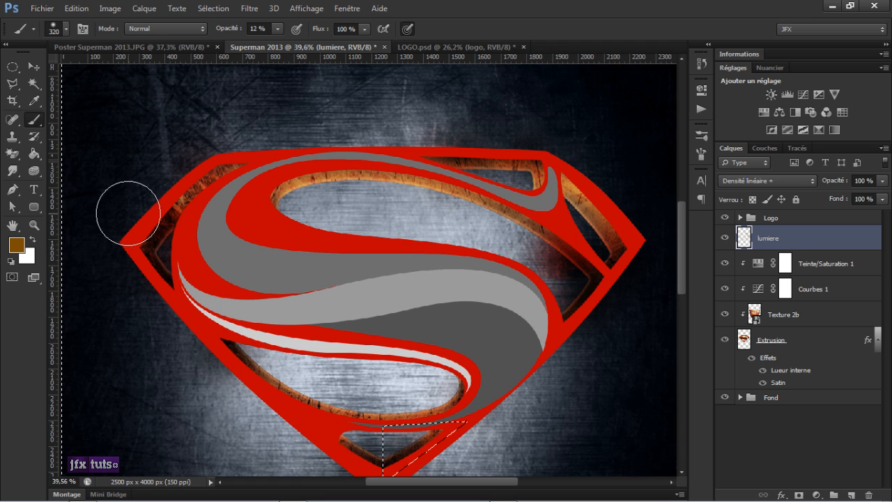
Set the foreground colour to golden yellow c6a00a for the Brush tool
{"action": "left_click", "coordinate": [17, 248]}
{"action": "left_click_drag", "start_coordinate": [530, 333], "coordinate": [529, 330]}
{"action": "left_click", "coordinate": [623, 361]}
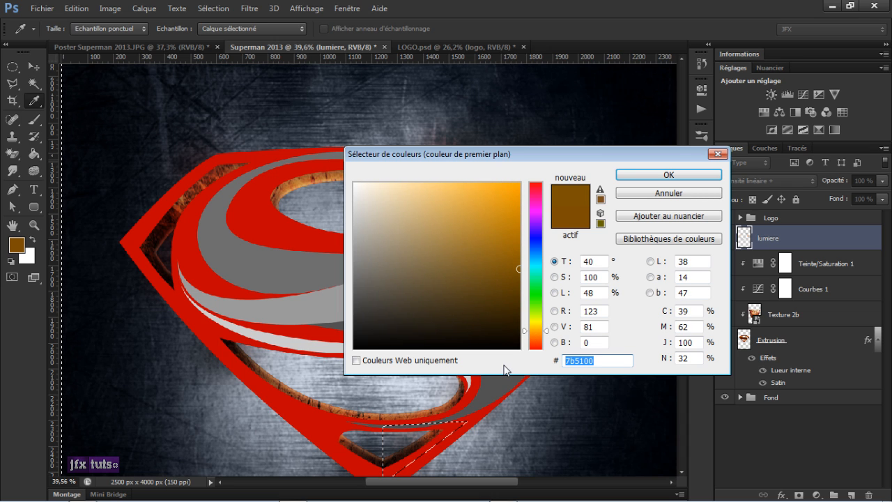
{"action": "type", "text": "ffa"}
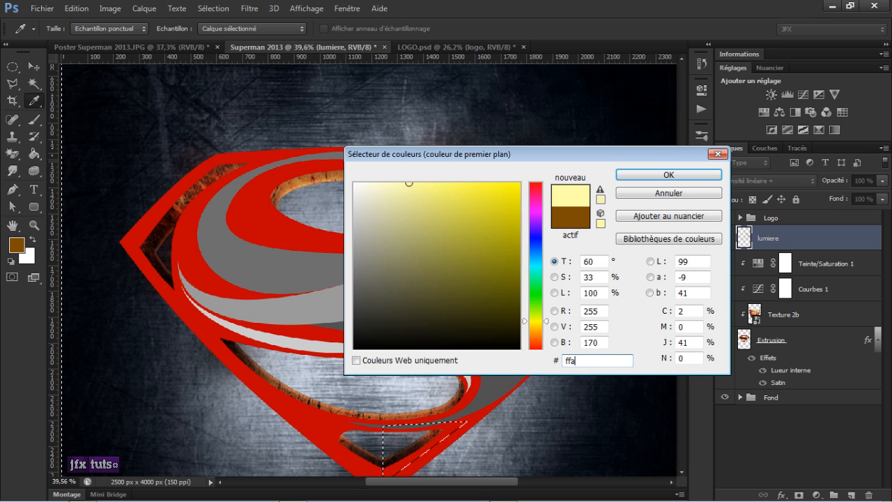
{"action": "type", "text": "200"}
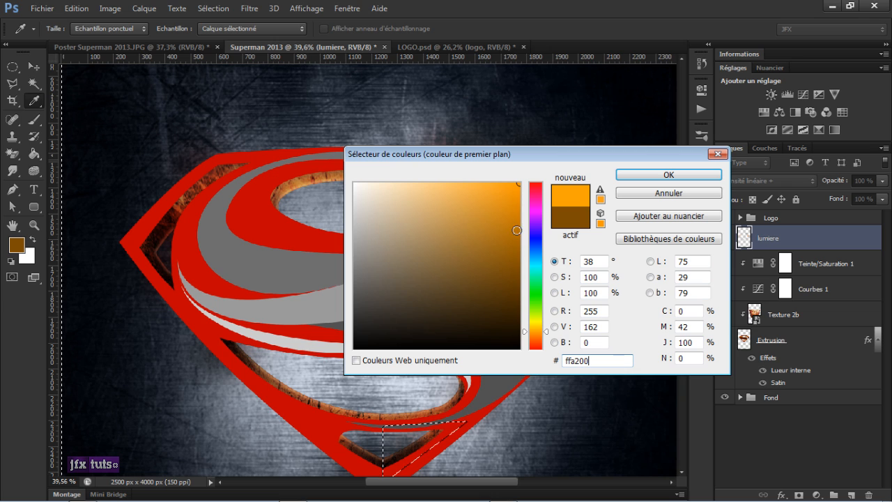
{"action": "mouse_move", "coordinate": [517, 227]}
{"action": "left_mouse_down"}
{"action": "mouse_move", "coordinate": [514, 216]}
{"action": "mouse_move", "coordinate": [502, 220]}
{"action": "left_mouse_up"}
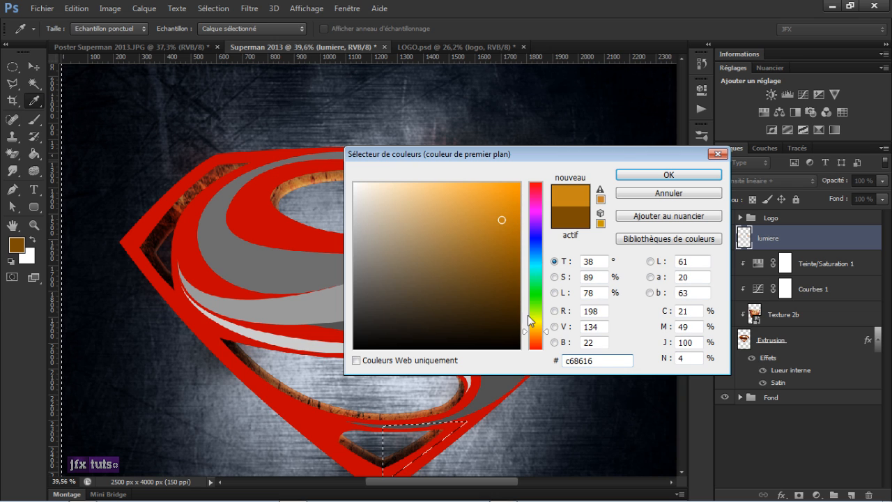
{"action": "left_click_drag", "start_coordinate": [525, 330], "coordinate": [526, 332]}
{"action": "left_click", "coordinate": [512, 219]}
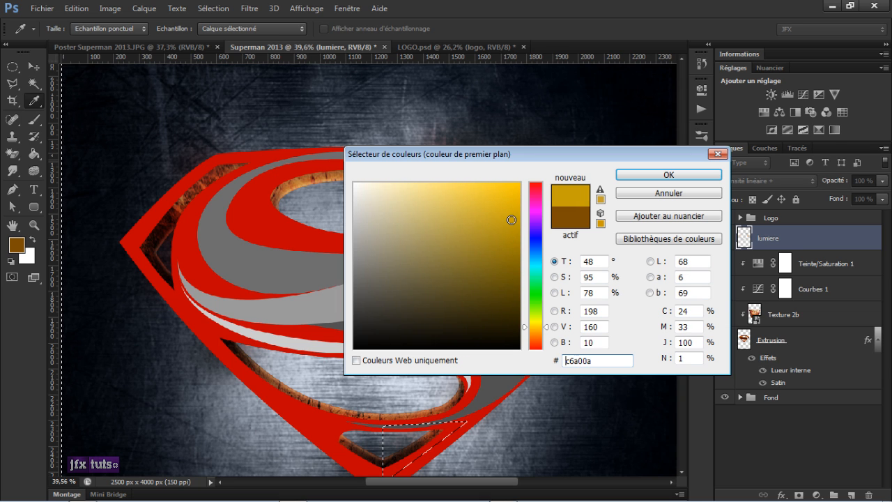
{"action": "left_click", "coordinate": [668, 175]}
{"action": "key", "text": "b"}
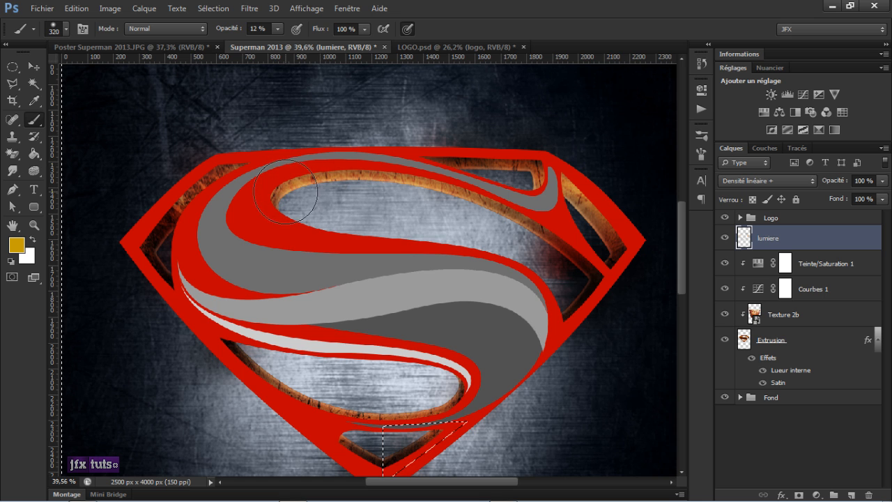
Load the Extrusion layer's outline as a selection, invert it, clear the light outside the logo on the lumiere layer and deselect
{"action": "scroll", "coordinate": [314, 185], "scroll_direction": "down", "scroll_amount": 1}
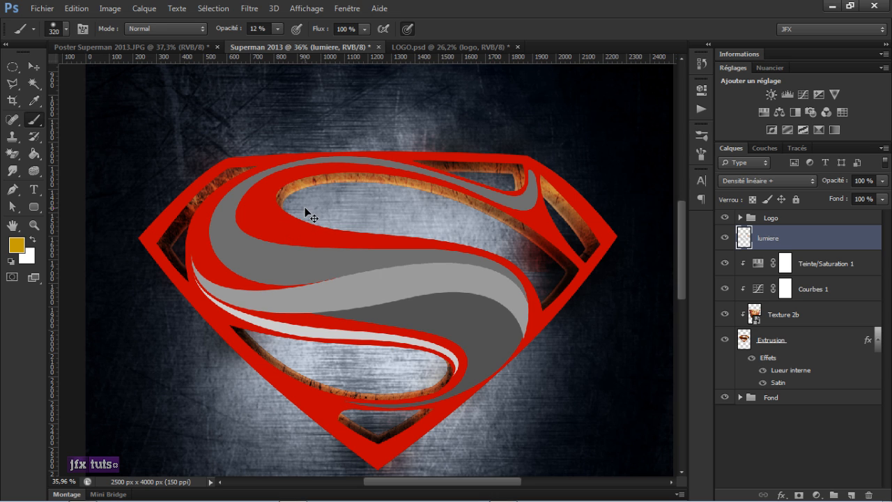
{"action": "key", "text": "v"}
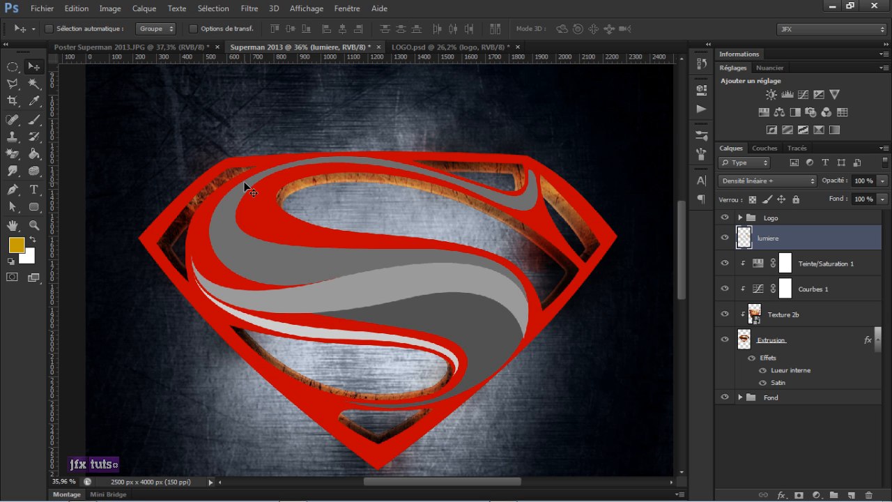
{"action": "scroll", "coordinate": [383, 387], "scroll_direction": "down", "scroll_amount": 2}
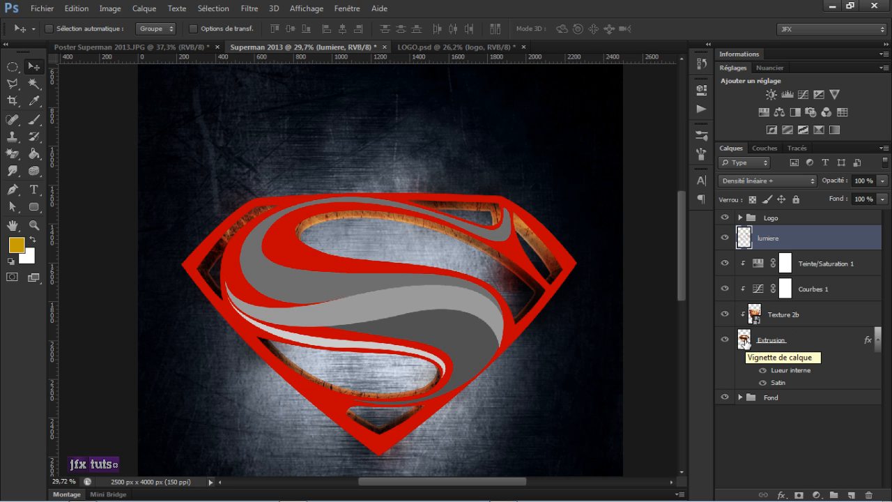
{"action": "left_click", "coordinate": [747, 343], "text": "ctrl"}
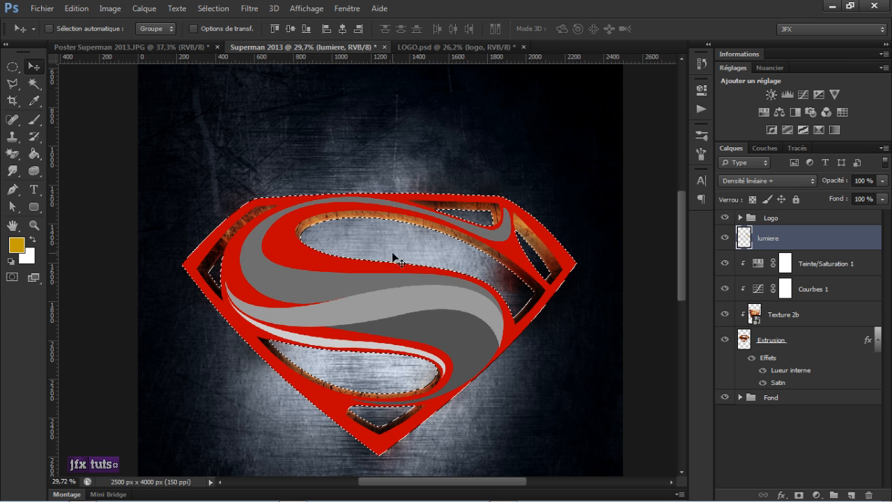
{"action": "left_click", "coordinate": [77, 8]}
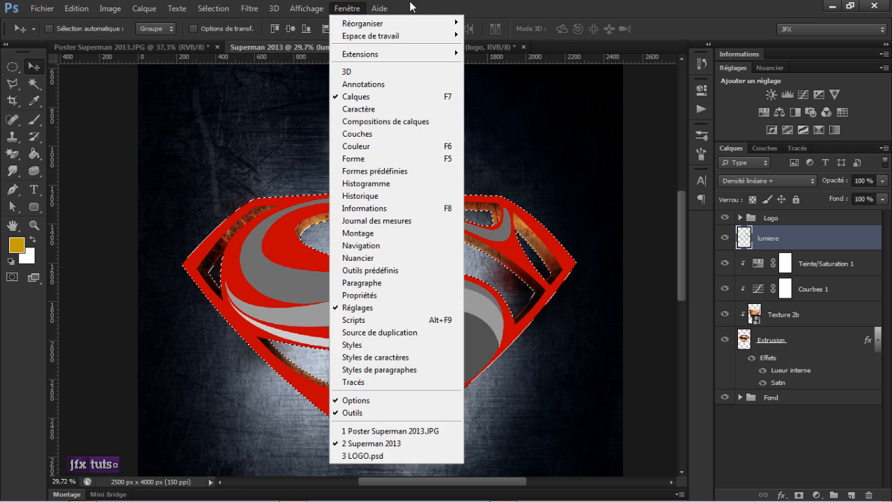
{"action": "left_click", "coordinate": [473, 10]}
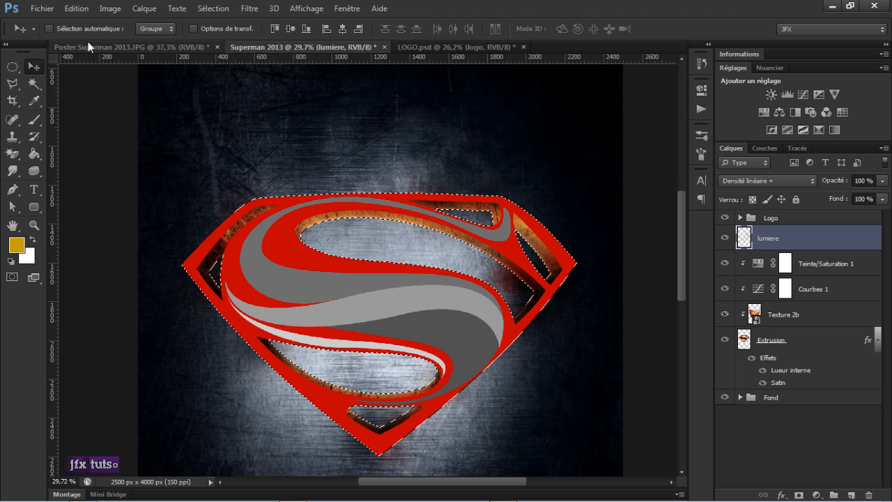
{"action": "left_click", "coordinate": [221, 9]}
{"action": "left_click", "coordinate": [230, 60]}
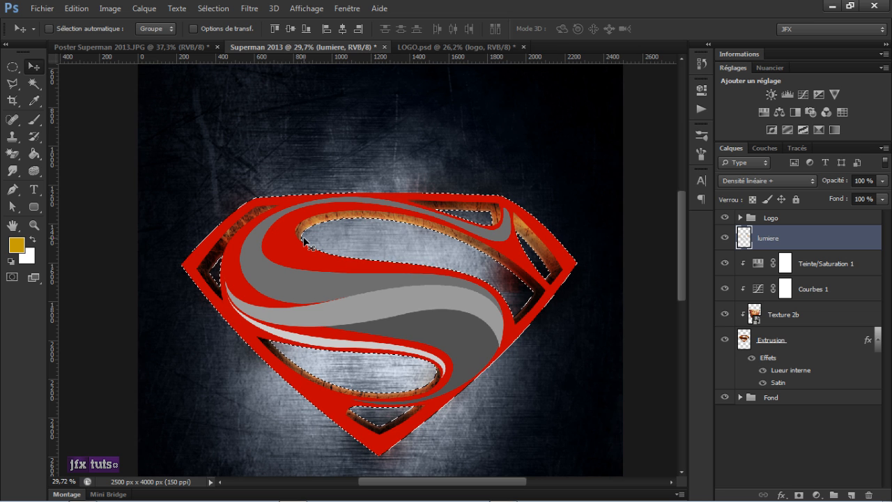
{"action": "left_click", "coordinate": [77, 9]}
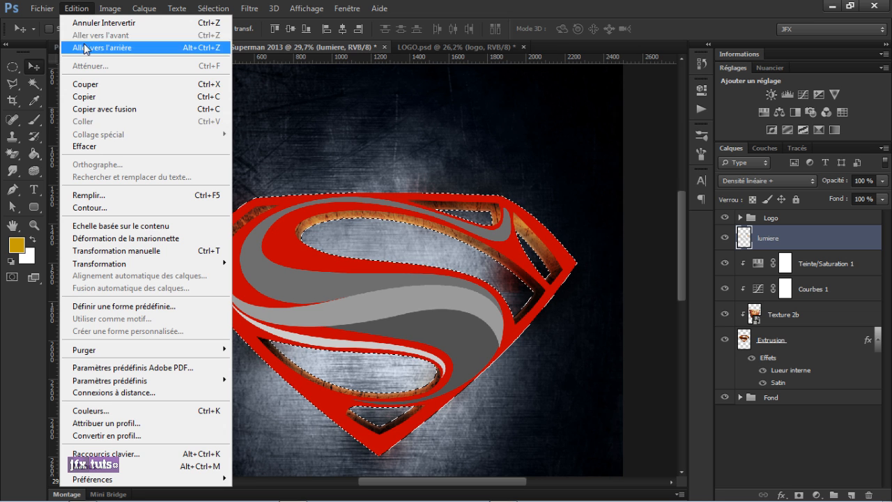
{"action": "left_click", "coordinate": [95, 148]}
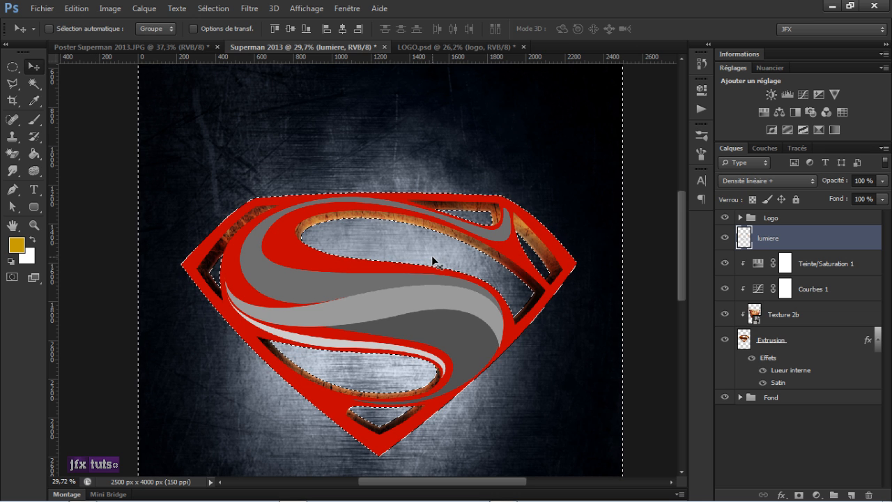
{"action": "key", "text": "ctrl+d"}
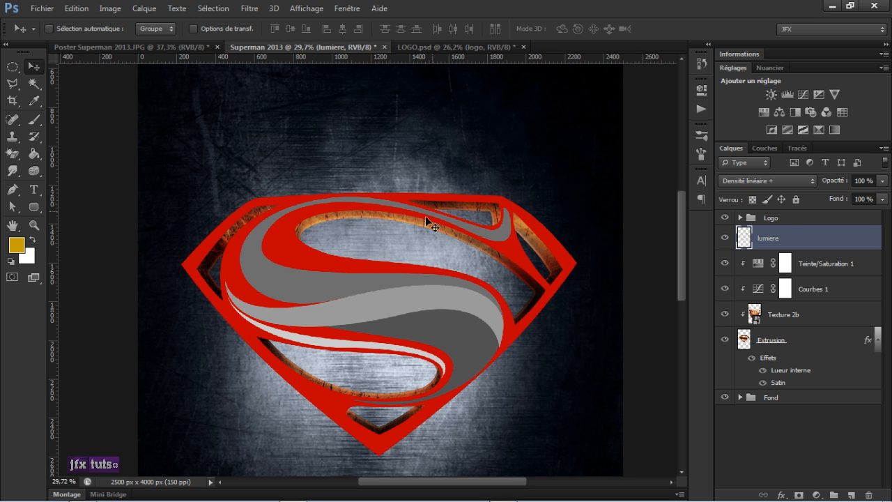
Create a new layer above lumiere and set the Brush tool to 100 % opacity and 600 px size
{"action": "scroll", "coordinate": [382, 282], "scroll_direction": "up", "scroll_amount": 1}
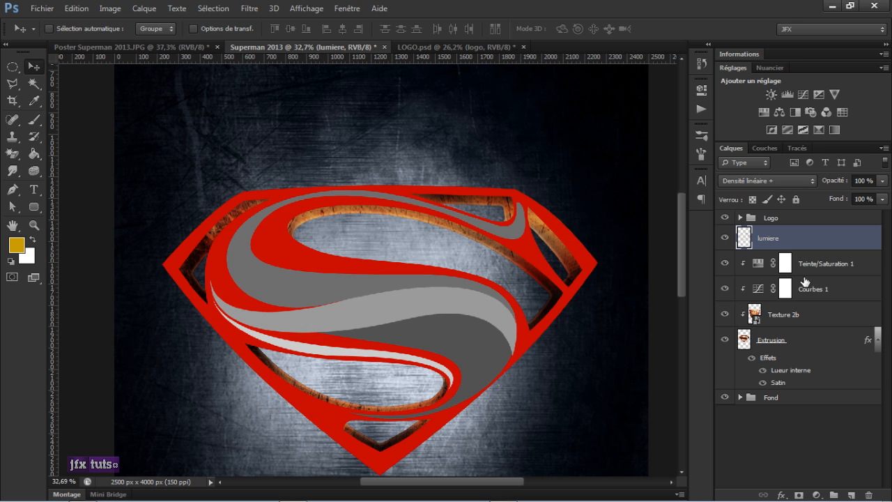
{"action": "left_click", "coordinate": [849, 495]}
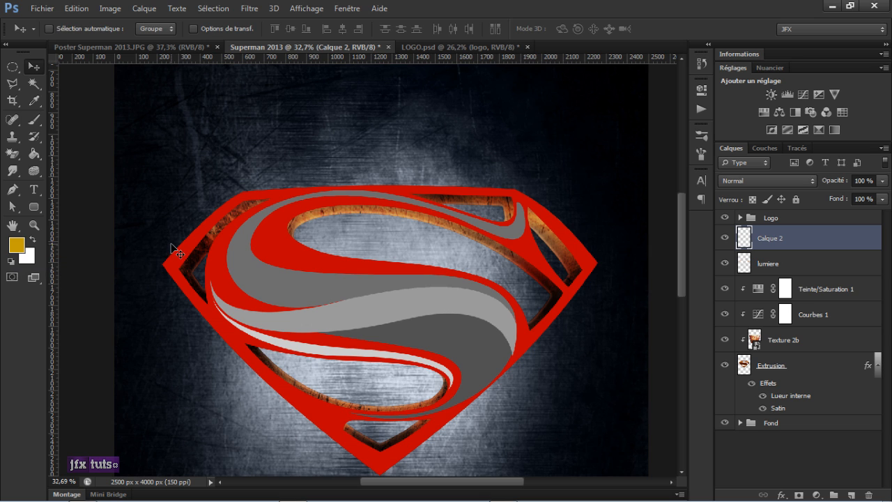
{"action": "key", "text": "b"}
{"action": "left_click_drag", "start_coordinate": [237, 32], "coordinate": [372, 31]}
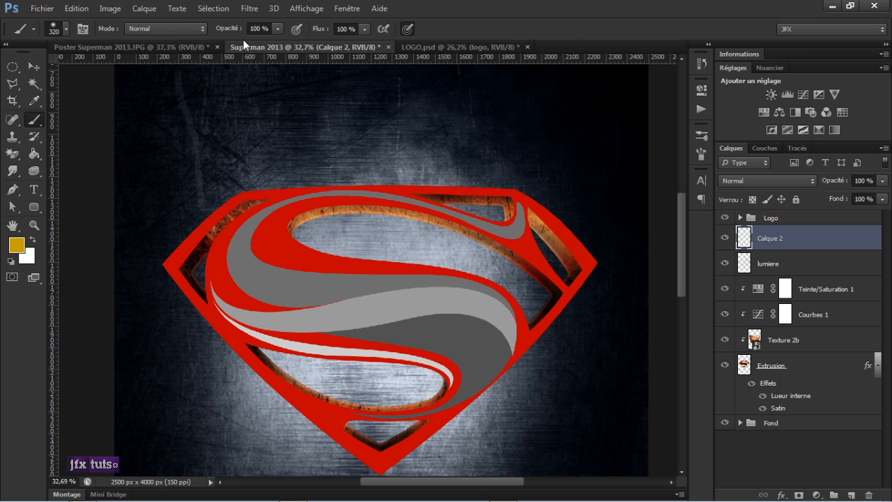
{"action": "right_click", "coordinate": [275, 159]}
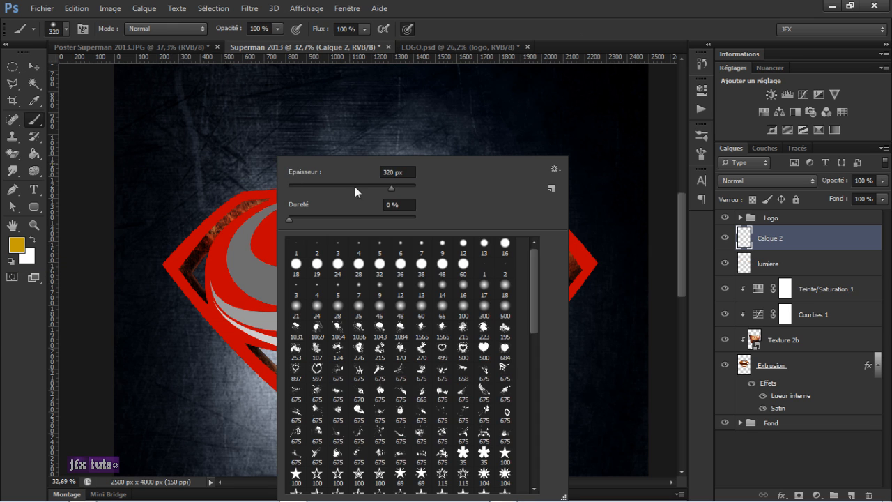
{"action": "left_click", "coordinate": [302, 176]}
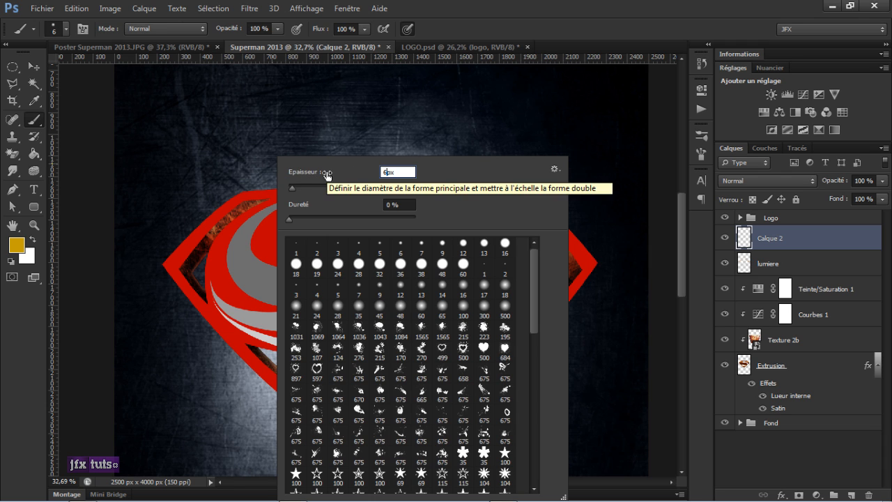
{"action": "type", "text": "600"}
{"action": "key", "text": "Return"}
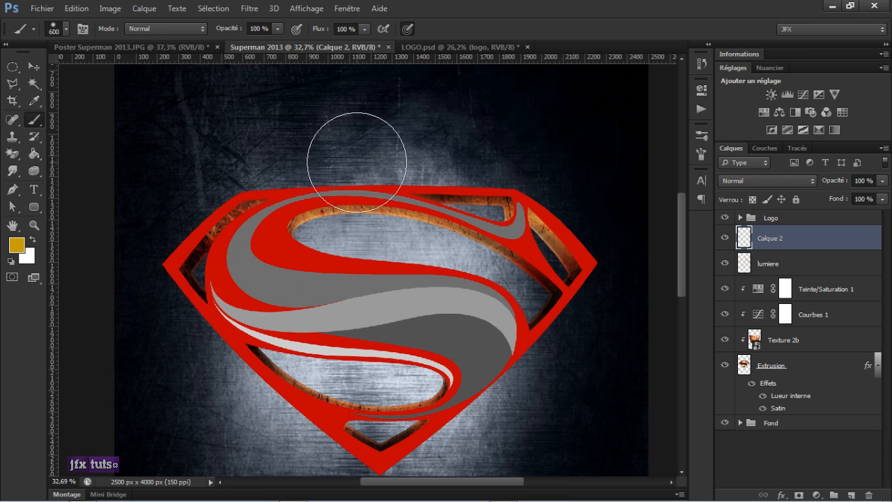
Set the foreground colour to a bright light yellow for the Brush tool
{"action": "left_click", "coordinate": [16, 245]}
{"action": "mouse_move", "coordinate": [521, 218]}
{"action": "left_mouse_down"}
{"action": "mouse_move", "coordinate": [508, 210]}
{"action": "mouse_move", "coordinate": [532, 200]}
{"action": "mouse_move", "coordinate": [539, 182]}
{"action": "left_mouse_up"}
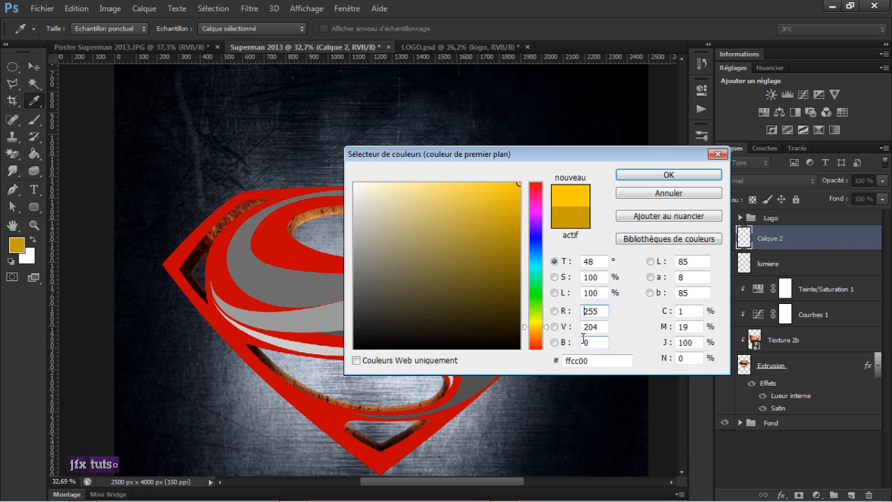
{"action": "left_click", "coordinate": [596, 361]}
{"action": "type", "text": "e"}
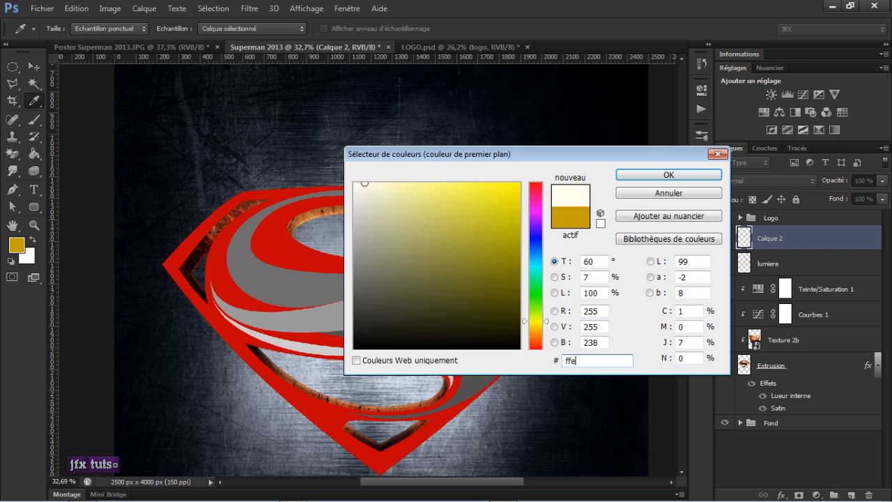
{"action": "type", "text": "5e"}
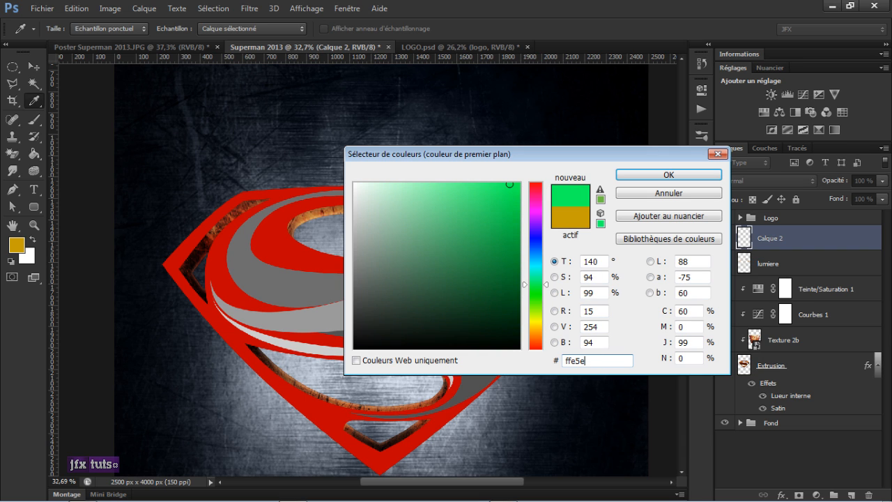
{"action": "type", "text": "e"}
{"action": "key", "text": "Return"}
{"action": "key", "text": "b"}
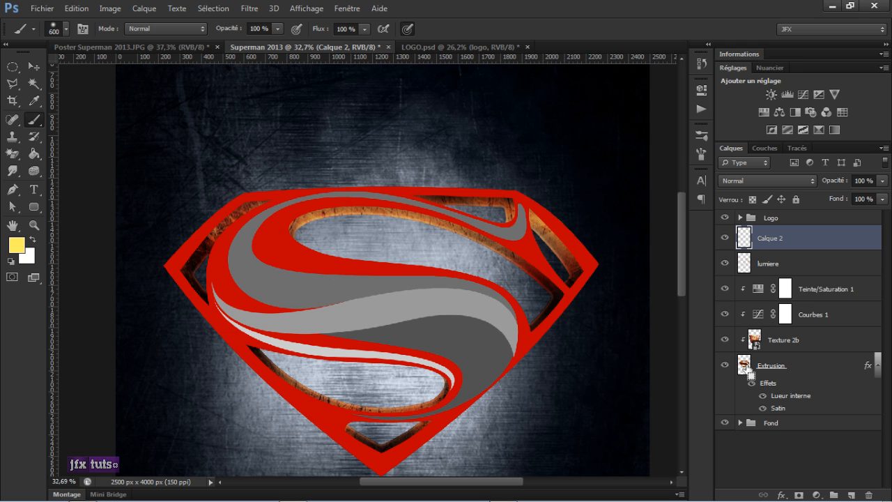
Load the Extrusion layer's outline as a selection and brush yellow along the upper edge of the logo's large central opening
{"action": "left_click", "coordinate": [744, 367], "text": "ctrl"}
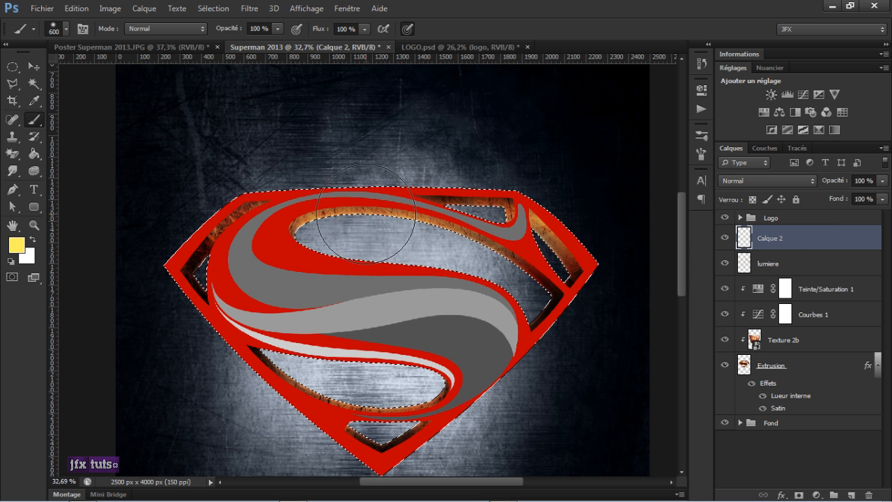
{"action": "right_click", "coordinate": [407, 225]}
{"action": "left_click", "coordinate": [537, 48]}
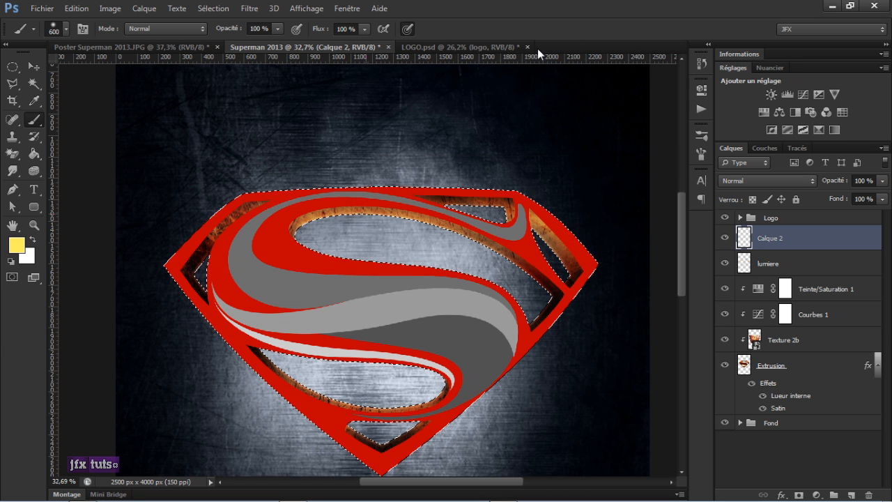
{"action": "left_click", "coordinate": [316, 225]}
{"action": "left_click_drag", "start_coordinate": [317, 225], "coordinate": [406, 233]}
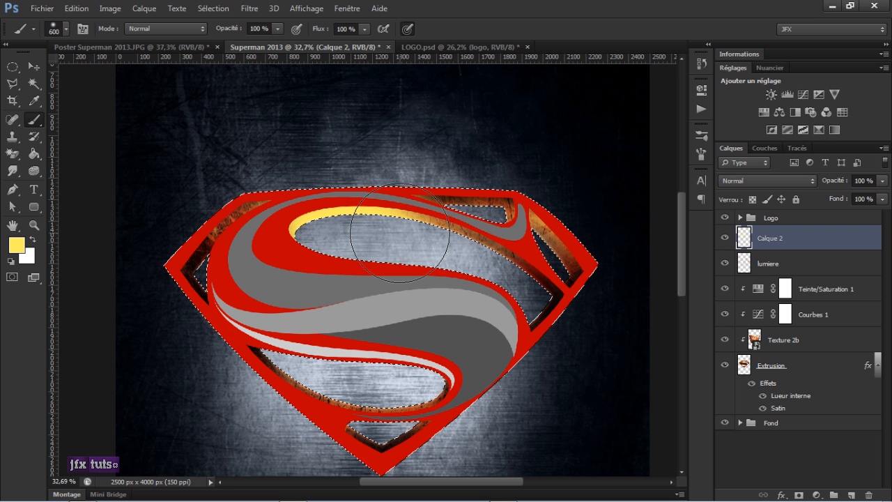
Reduce the brush to 215 px and paint yellow light over the remaining extruded edges, lowering the opacity to 86 %, and deselect
{"action": "mouse_move", "coordinate": [570, 253]}
{"action": "left_mouse_down"}
{"action": "mouse_move", "coordinate": [565, 211]}
{"action": "mouse_move", "coordinate": [578, 235]}
{"action": "mouse_move", "coordinate": [568, 279]}
{"action": "mouse_move", "coordinate": [550, 294]}
{"action": "left_mouse_up"}
{"action": "key", "text": "ctrl+z"}
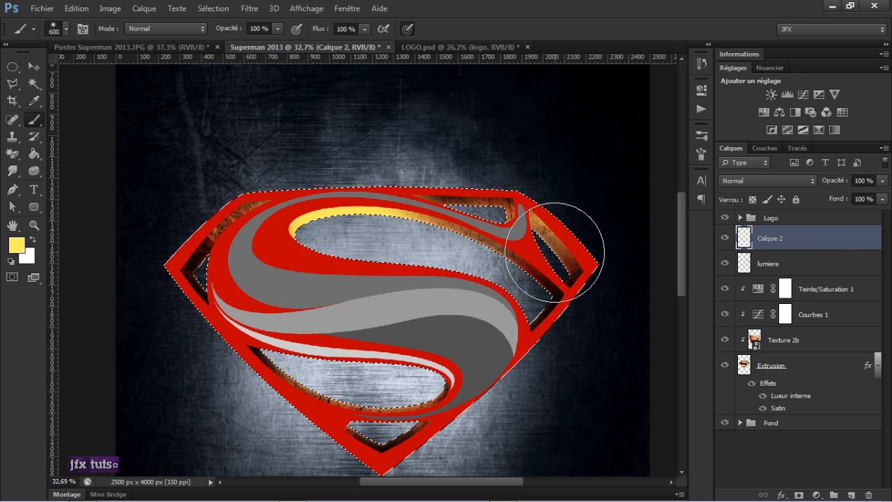
{"action": "right_click", "coordinate": [571, 263]}
{"action": "left_click", "coordinate": [660, 185]}
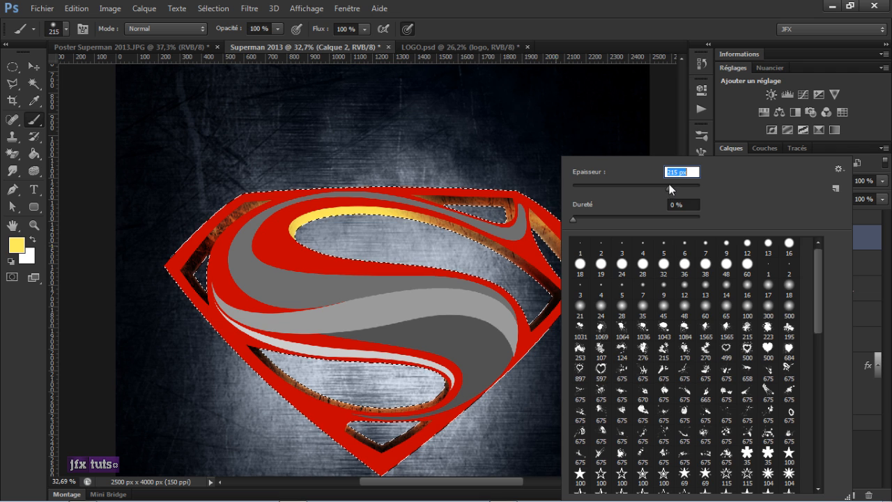
{"action": "key", "text": "Return"}
{"action": "mouse_move", "coordinate": [567, 219]}
{"action": "left_mouse_down"}
{"action": "mouse_move", "coordinate": [568, 252]}
{"action": "mouse_move", "coordinate": [560, 273]}
{"action": "left_mouse_up"}
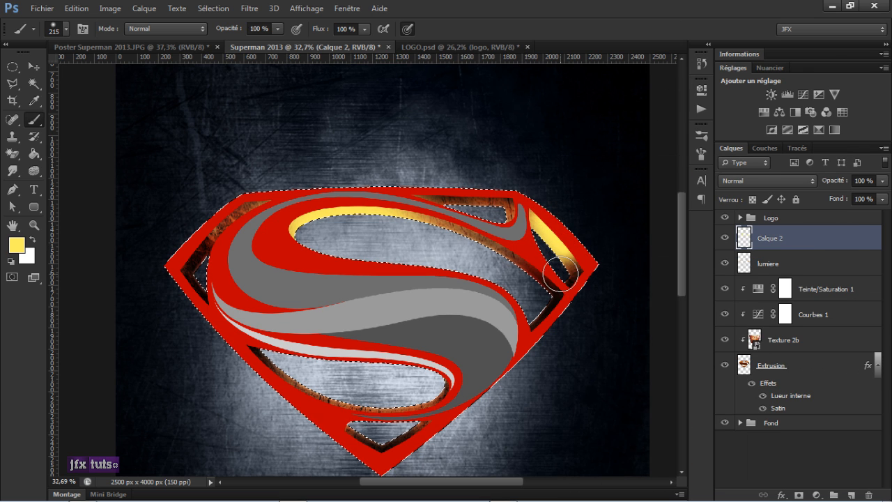
{"action": "left_click_drag", "start_coordinate": [227, 33], "coordinate": [217, 33]}
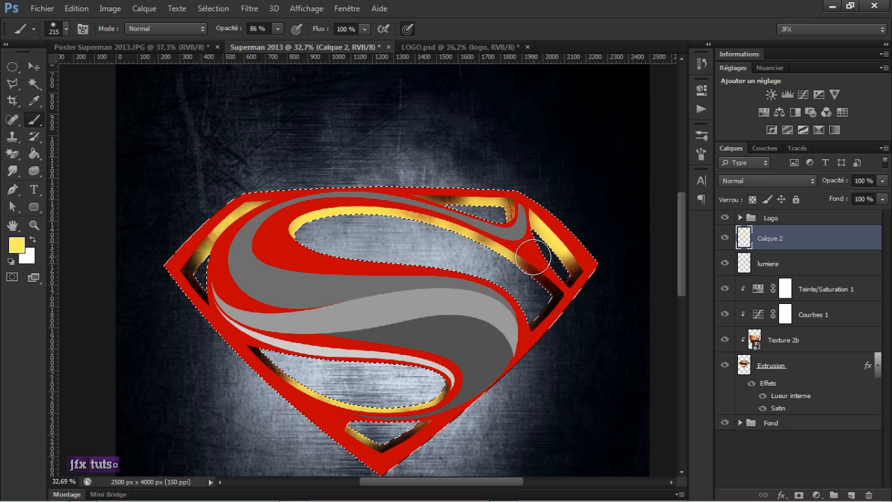
{"action": "key", "text": "ctrl+d"}
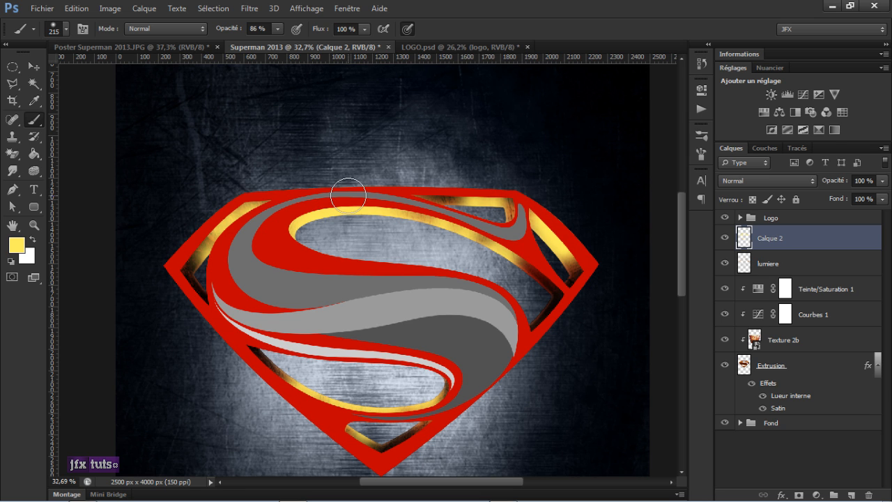
Set the blending mode of the Calque 2 layer to Densité linéaire - (Ajout)
{"action": "left_click", "coordinate": [775, 182]}
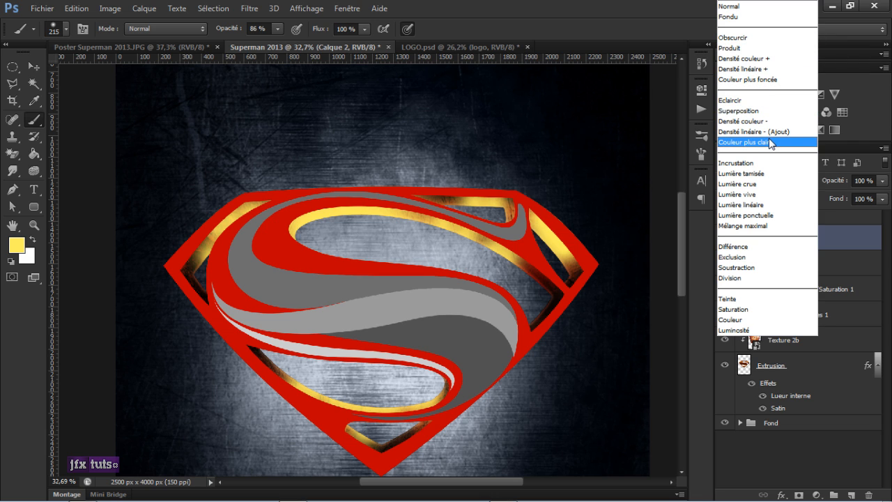
{"action": "left_click", "coordinate": [771, 132]}
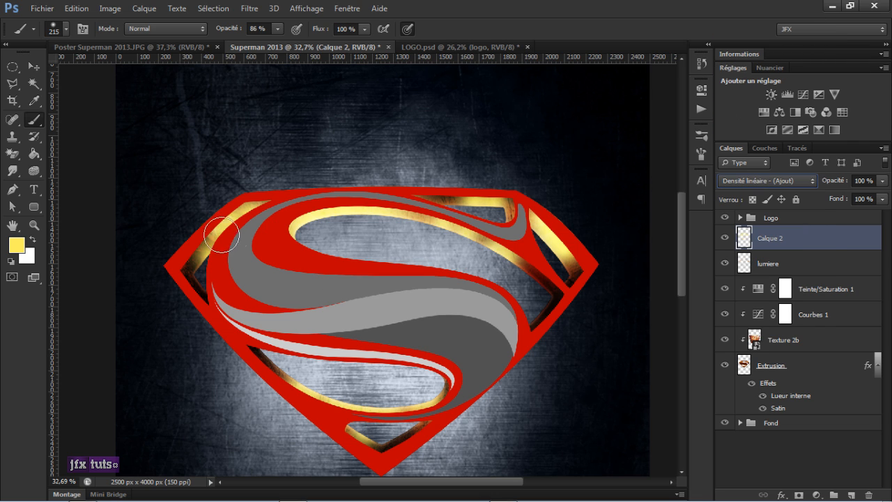
{"action": "key", "text": "Up"}
{"action": "key", "text": "Up"}
{"action": "key", "text": "Up"}
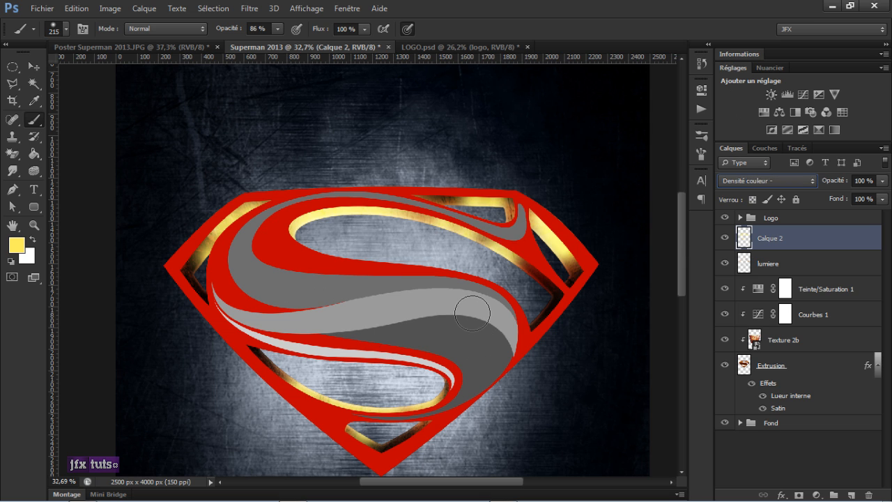
{"action": "left_click", "coordinate": [777, 178]}
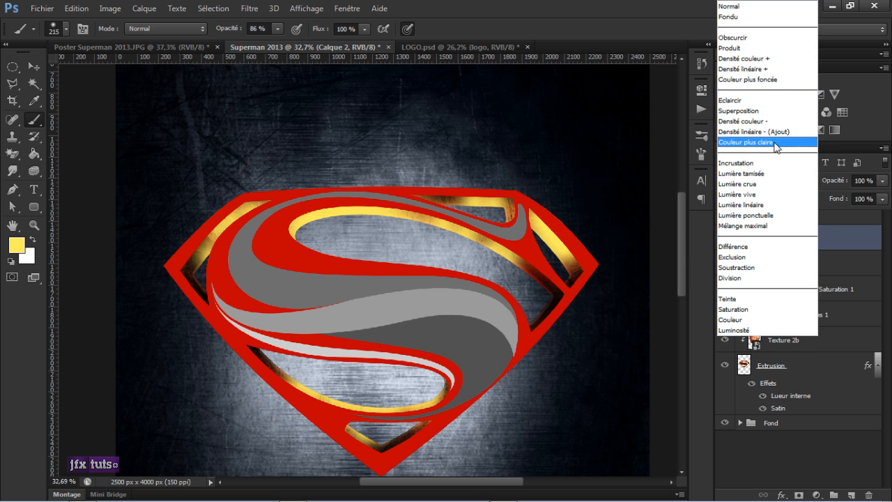
{"action": "left_click", "coordinate": [772, 131]}
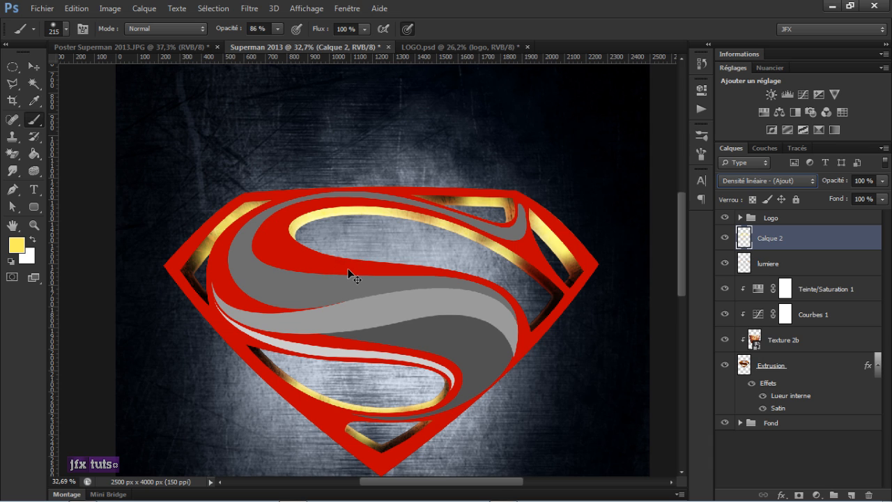
Group the layers from Calque 2 down to the Extrusion layer and name the group Extrusion
{"action": "key", "text": "v"}
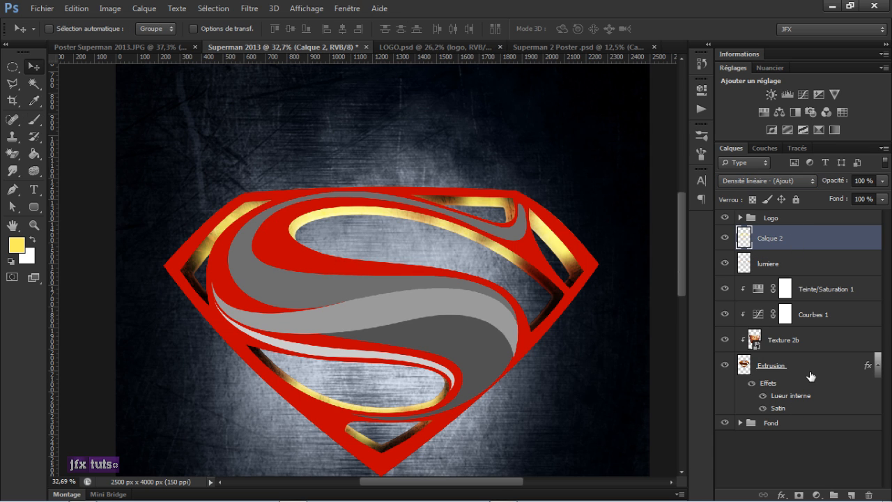
{"action": "left_click", "coordinate": [877, 370]}
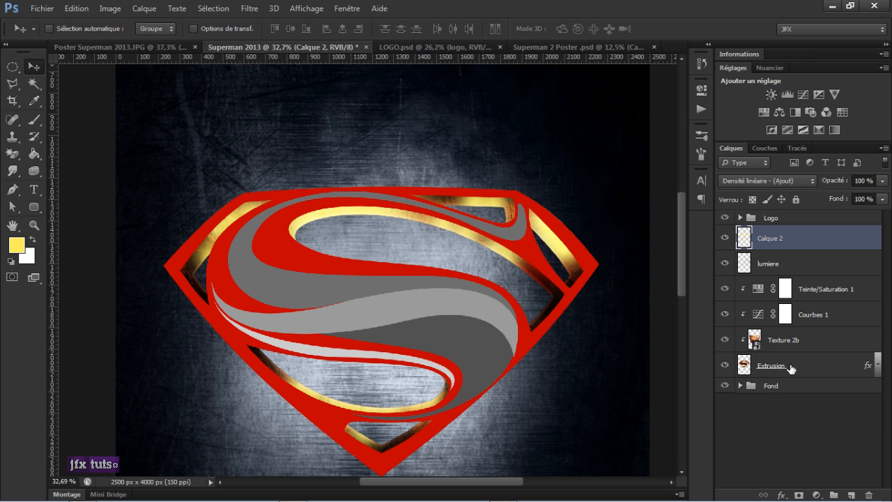
{"action": "left_click", "coordinate": [814, 366], "text": "shift"}
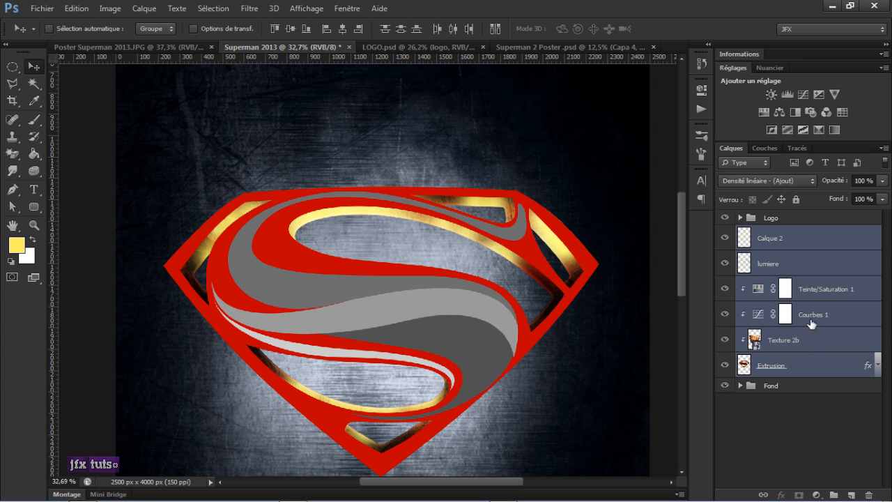
{"action": "key", "text": "ctrl+g"}
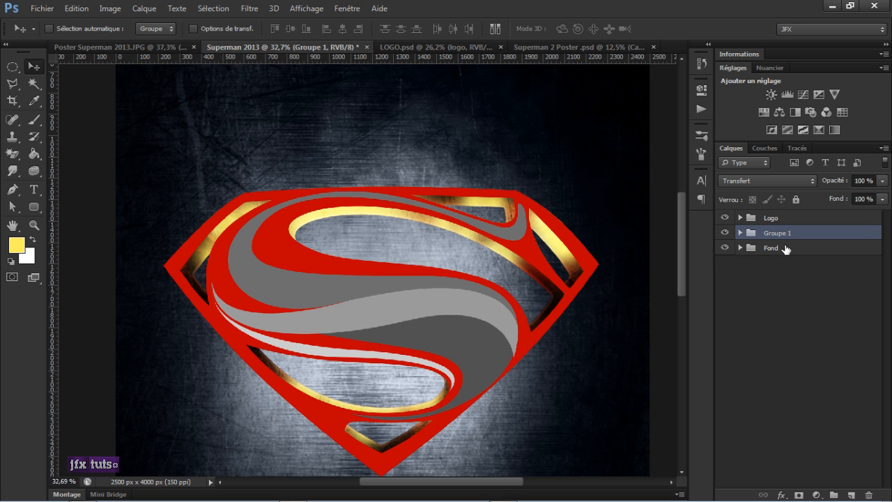
{"action": "double_click", "coordinate": [778, 233]}
{"action": "type", "text": "Extrusion"}
{"action": "key", "text": "Return"}
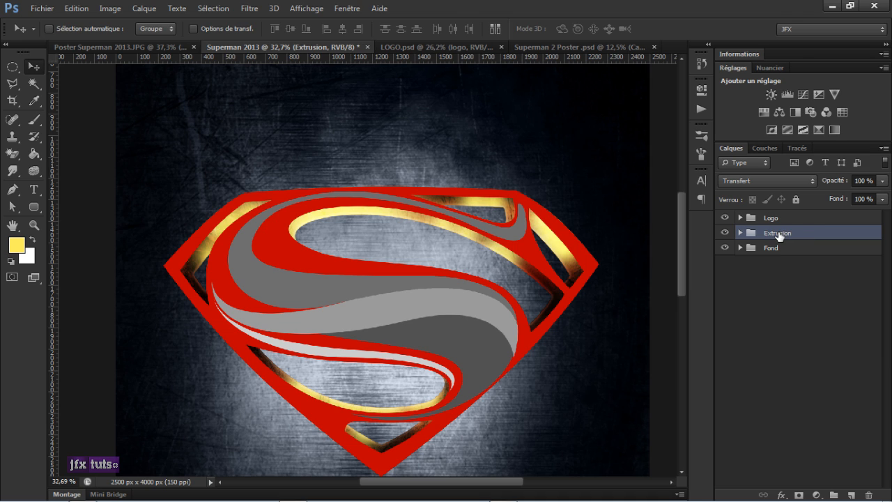
Apply the last preset layer style, the dark bevelled one, to the contour copie layer in the Logo group
{"action": "left_click", "coordinate": [741, 218]}
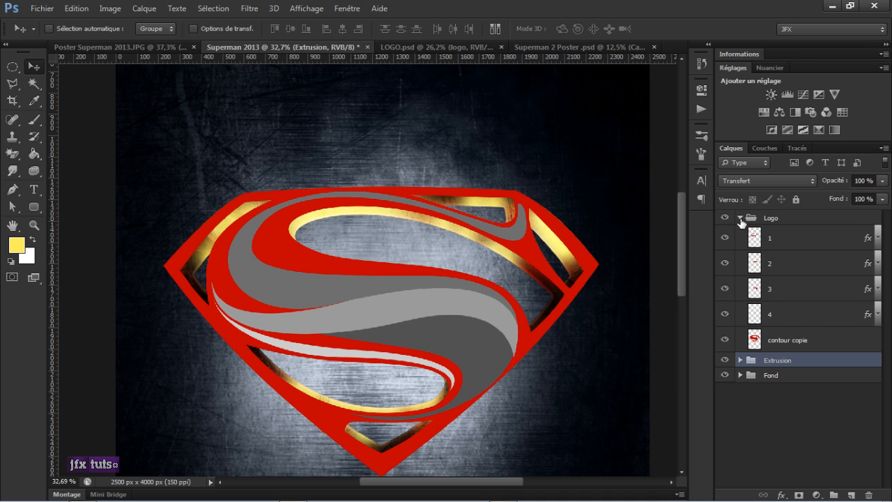
{"action": "left_click", "coordinate": [820, 347]}
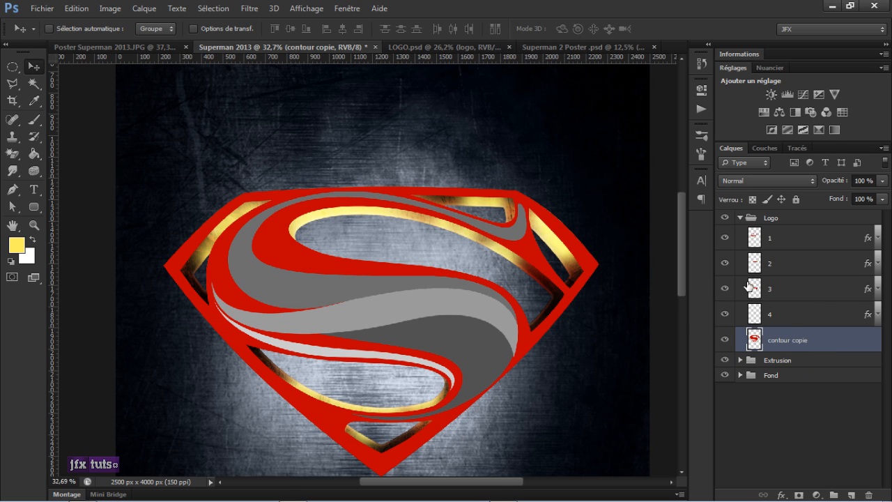
{"action": "double_click", "coordinate": [850, 344]}
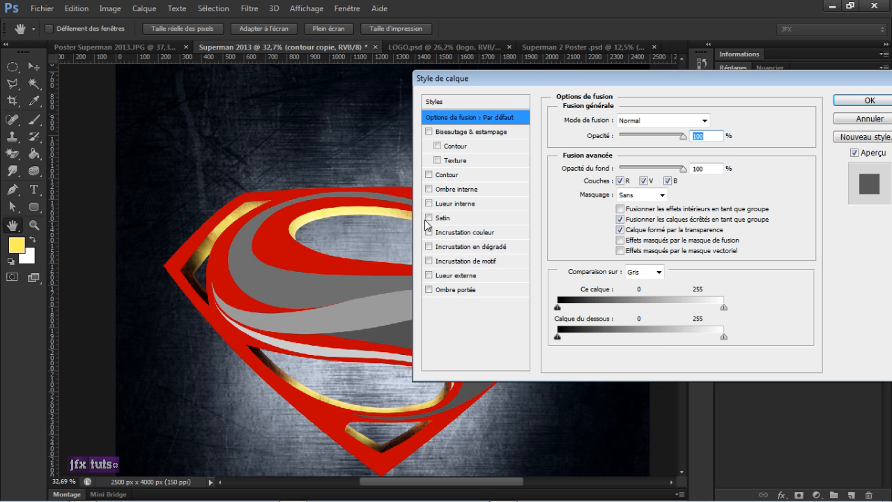
{"action": "left_click", "coordinate": [443, 104]}
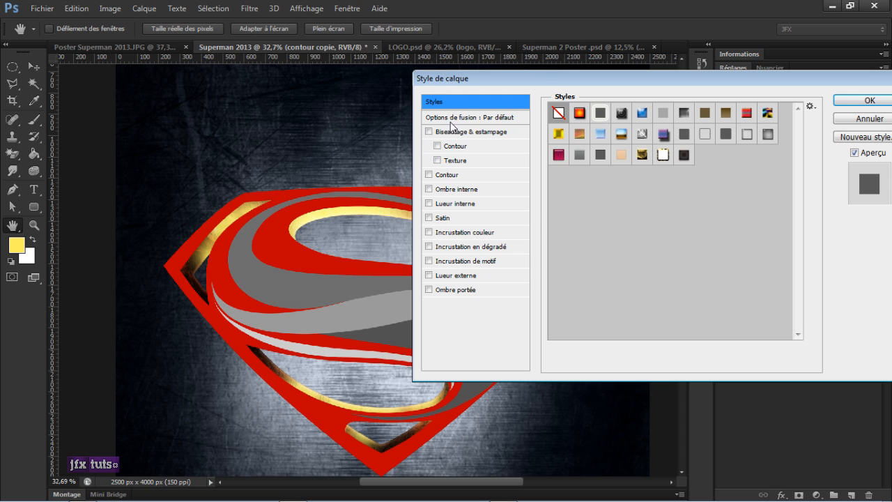
{"action": "left_click", "coordinate": [684, 156]}
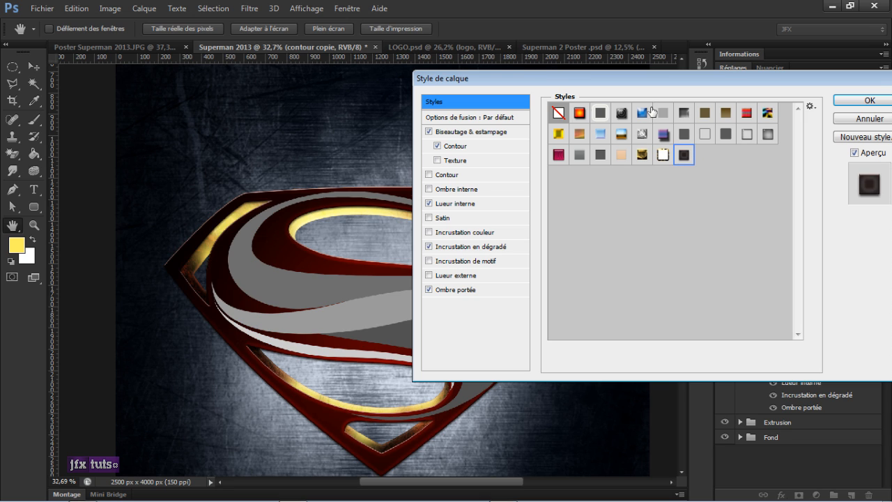
{"action": "left_click_drag", "start_coordinate": [544, 28], "coordinate": [545, 29]}
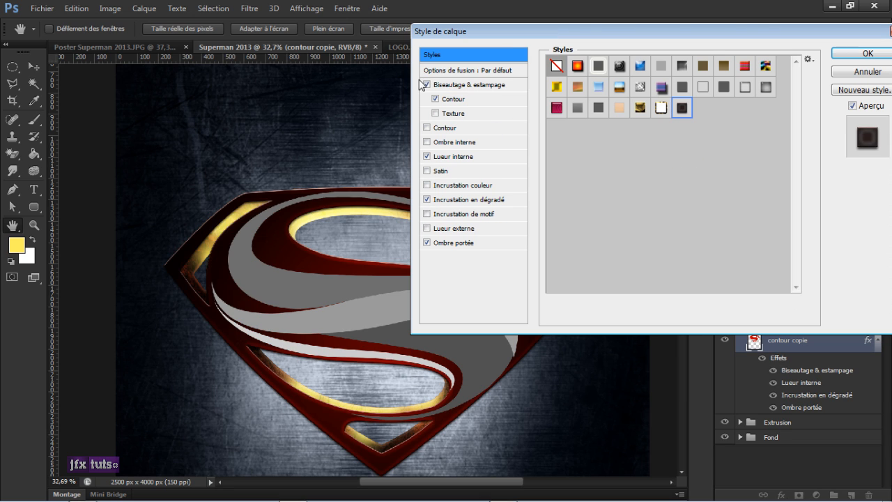
Examine the style's Biseautage & estampage settings, including the angle, highlight and shadow colours, and the Contour curve
{"action": "left_click", "coordinate": [455, 85]}
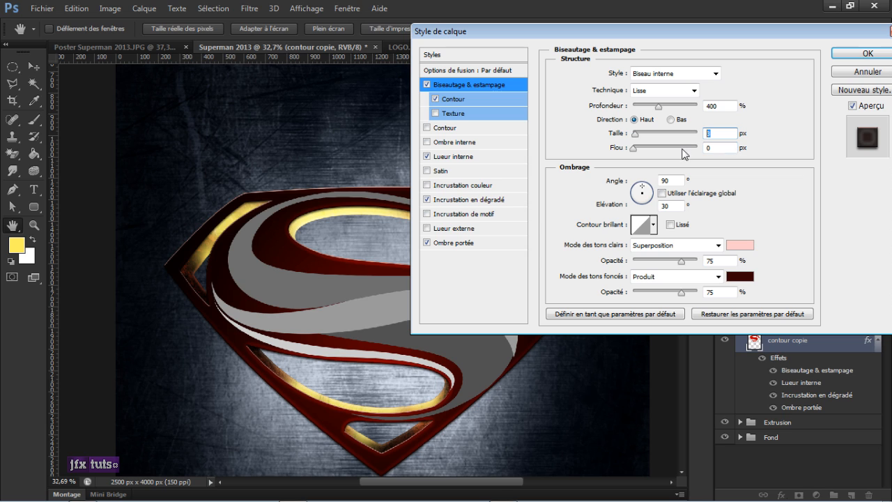
{"action": "left_click_drag", "start_coordinate": [676, 181], "coordinate": [655, 180]}
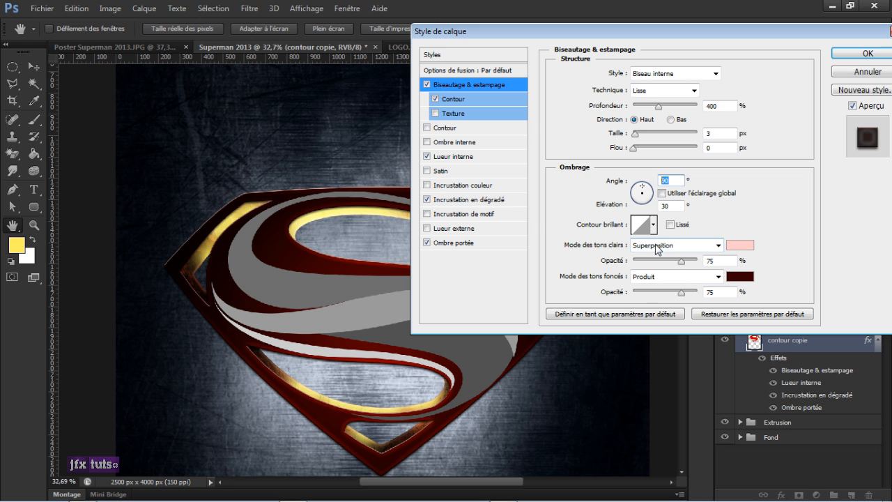
{"action": "left_click", "coordinate": [736, 245]}
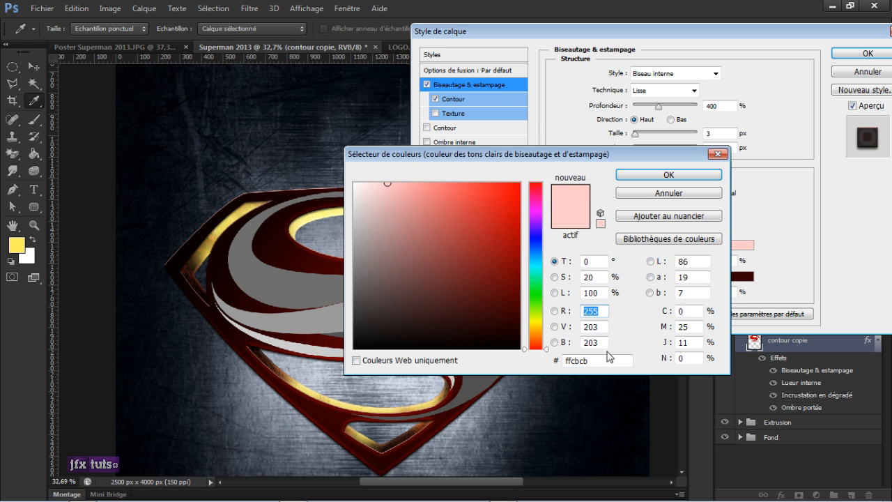
{"action": "key", "text": "Return"}
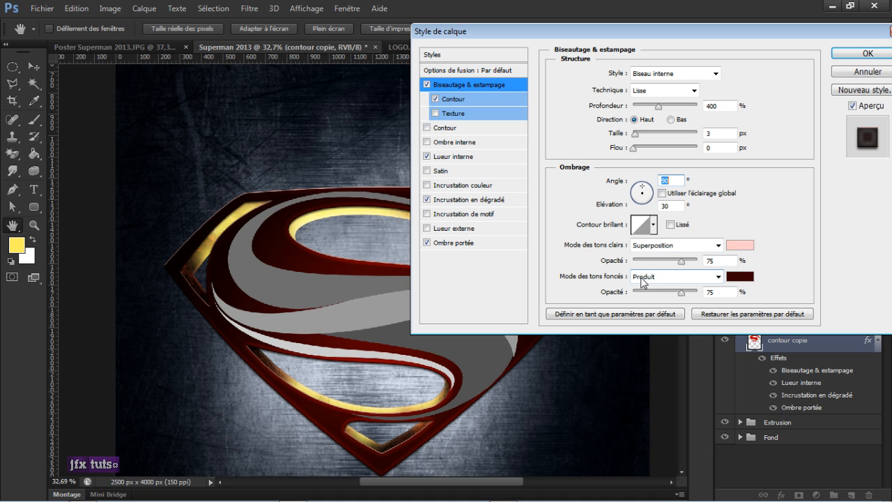
{"action": "left_click", "coordinate": [740, 277]}
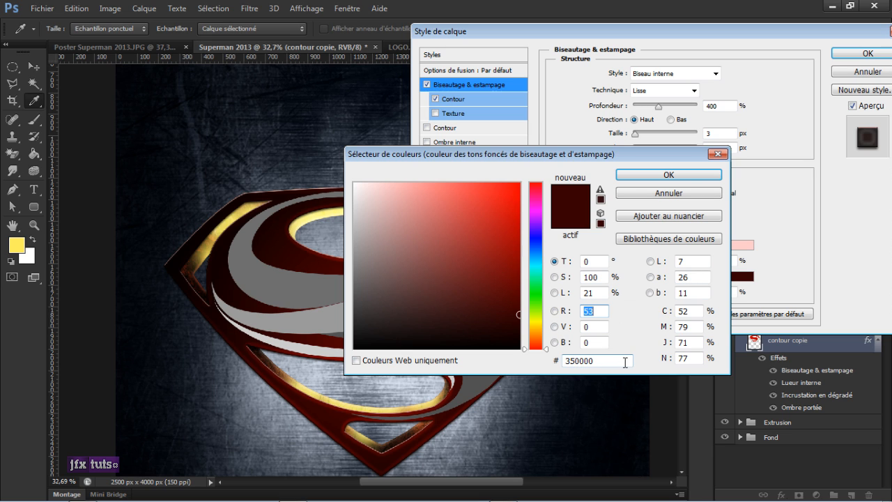
{"action": "left_click", "coordinate": [669, 175]}
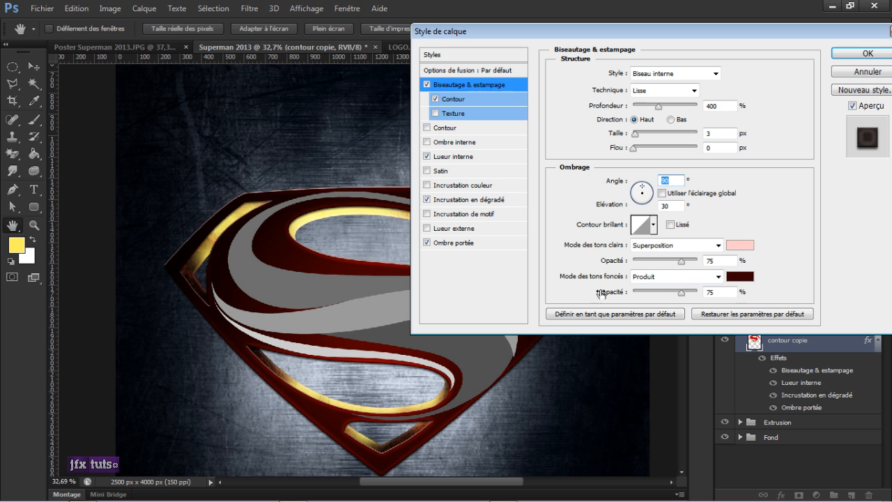
{"action": "left_click", "coordinate": [455, 101]}
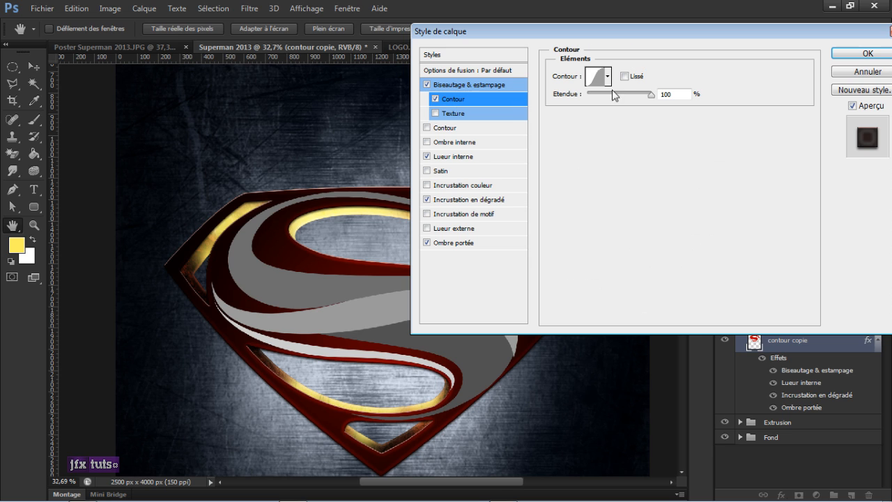
{"action": "left_click", "coordinate": [596, 76]}
{"action": "left_click", "coordinate": [697, 157]}
{"action": "left_click", "coordinate": [608, 76]}
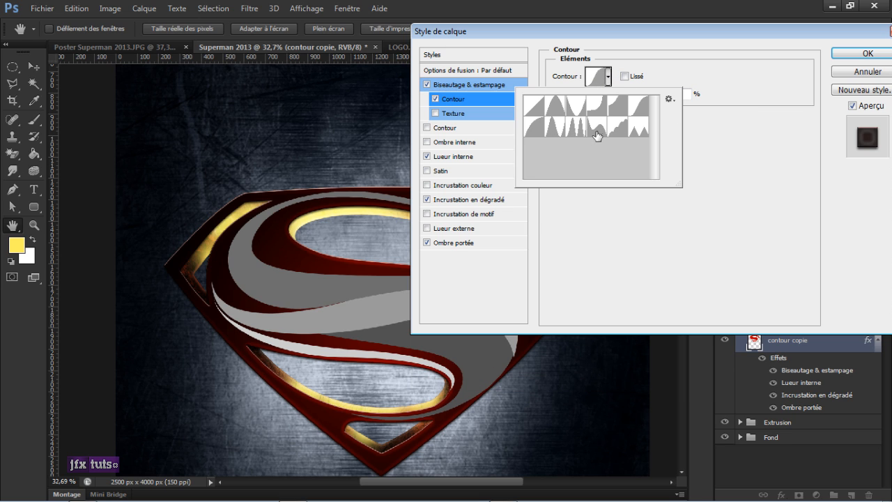
{"action": "left_click", "coordinate": [674, 44]}
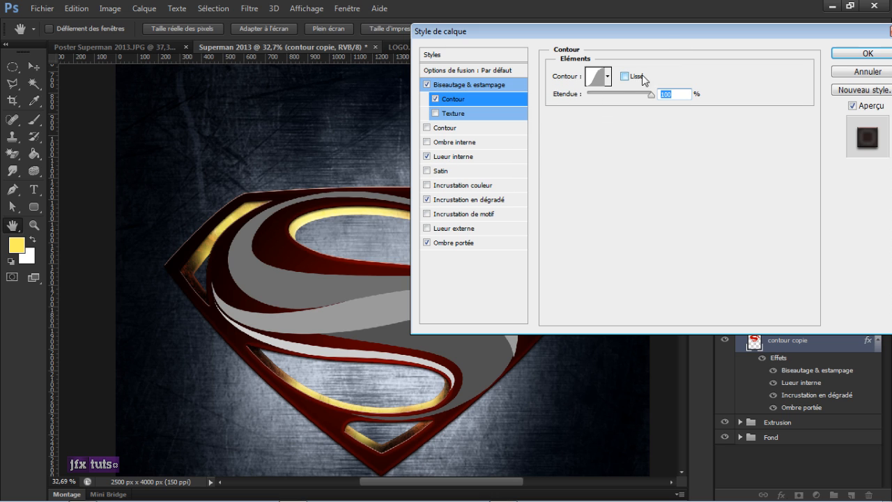
Examine the style's Lueur interne settings, including the glow colour, choke, size and contour curve
{"action": "left_click", "coordinate": [464, 159]}
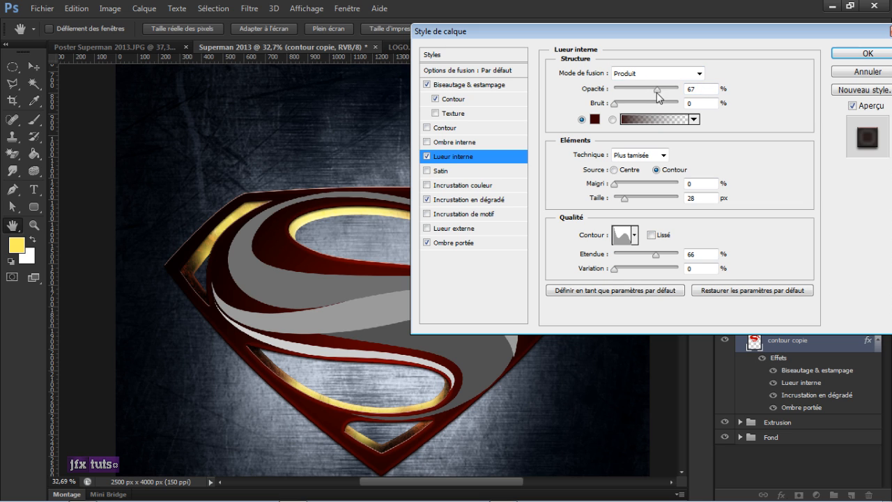
{"action": "left_click", "coordinate": [595, 119]}
{"action": "left_click", "coordinate": [599, 360]}
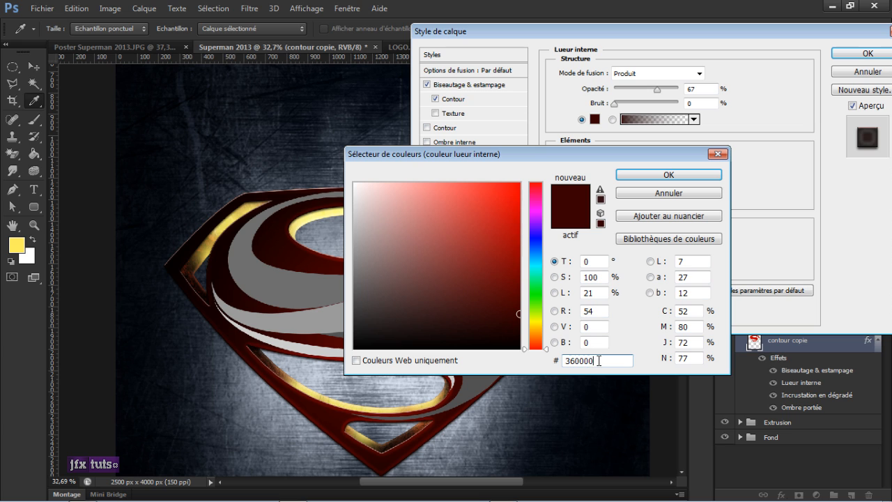
{"action": "left_click", "coordinate": [653, 174]}
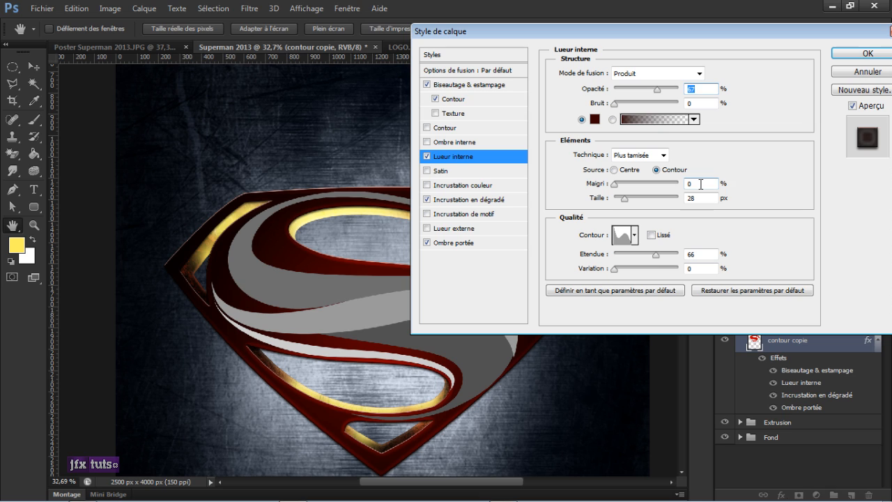
{"action": "left_click", "coordinate": [701, 184]}
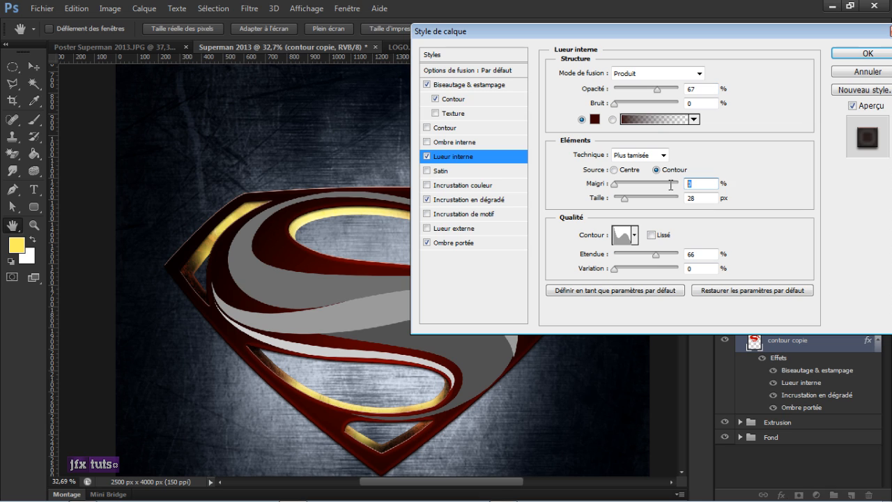
{"action": "left_click", "coordinate": [704, 198]}
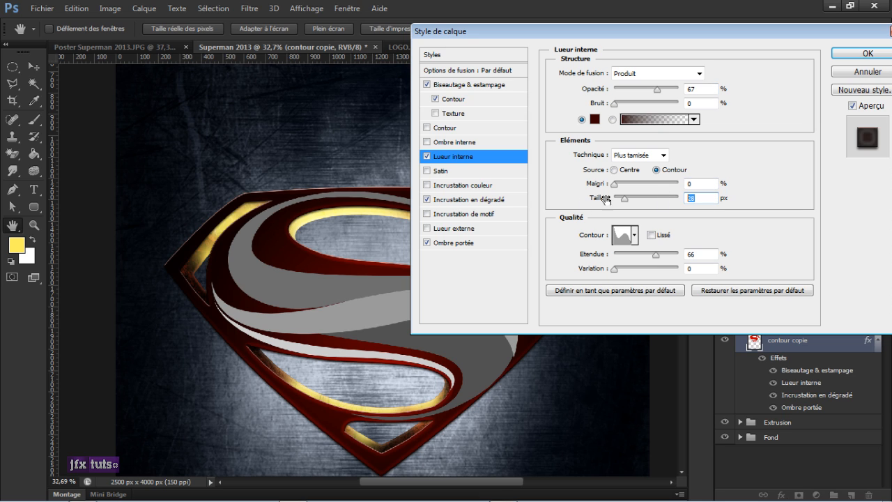
{"action": "left_click", "coordinate": [633, 238]}
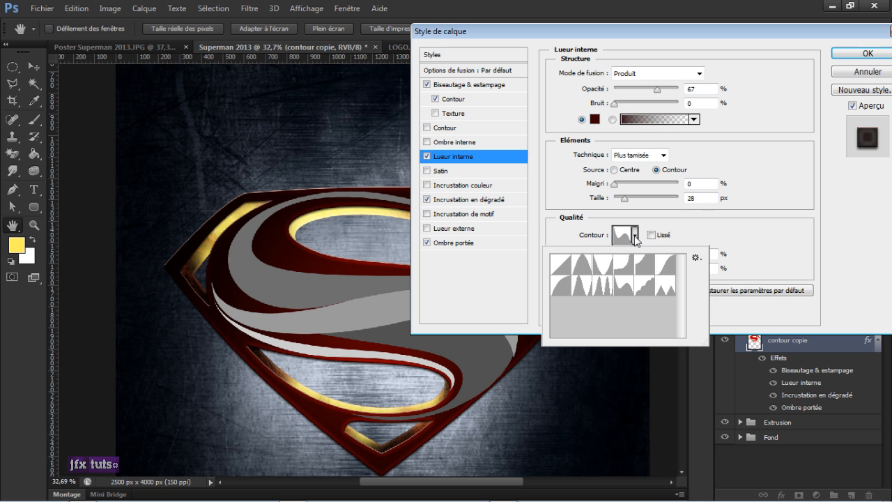
{"action": "double_click", "coordinate": [627, 291]}
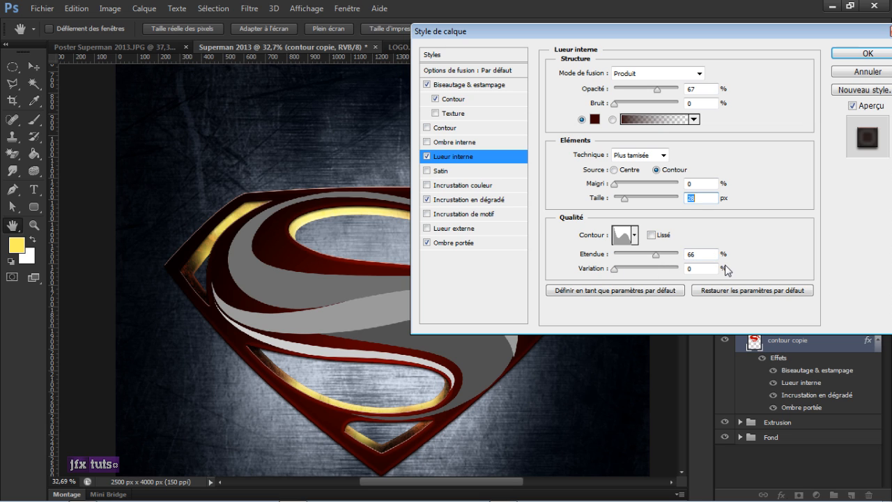
Review the style's Incrustation en dégradé settings and its gradient's colour stops
{"action": "left_click", "coordinate": [453, 201]}
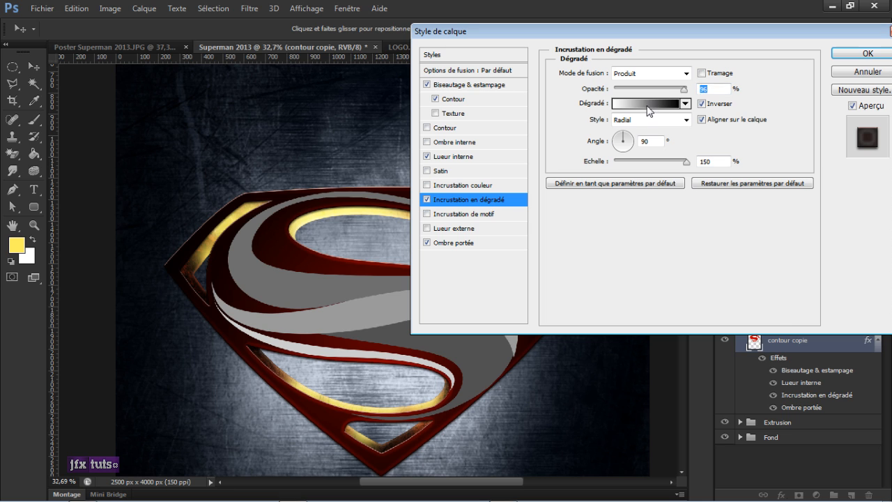
{"action": "left_click", "coordinate": [647, 105]}
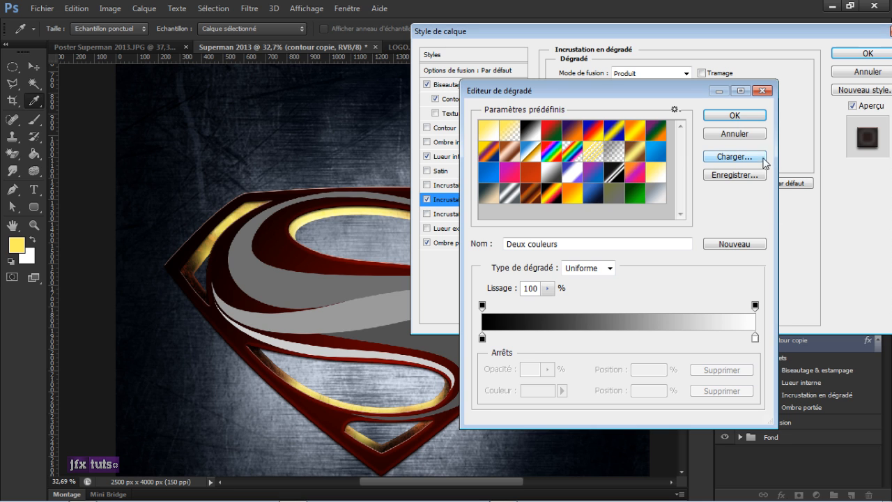
{"action": "left_click", "coordinate": [752, 137]}
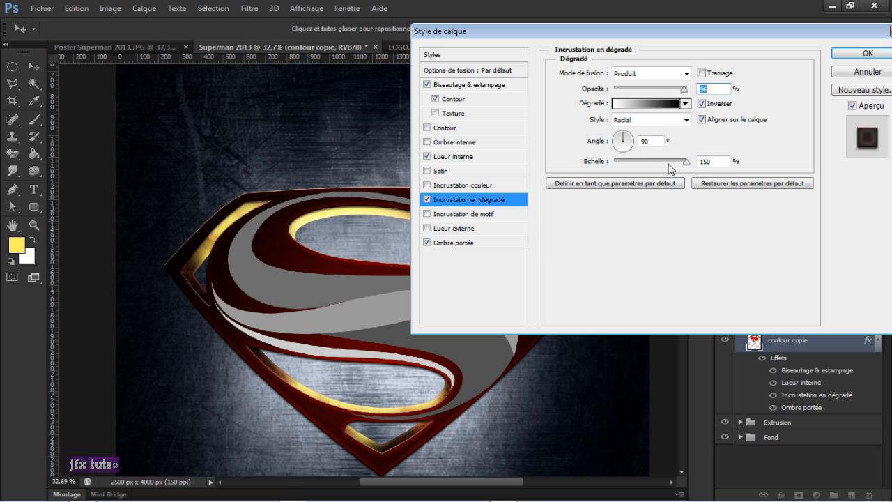
Review the style's Ombre portée settings, accept the layer style on contour copie and collapse its effects list
{"action": "left_click", "coordinate": [438, 245]}
{"action": "left_click", "coordinate": [431, 243]}
{"action": "left_click", "coordinate": [427, 243]}
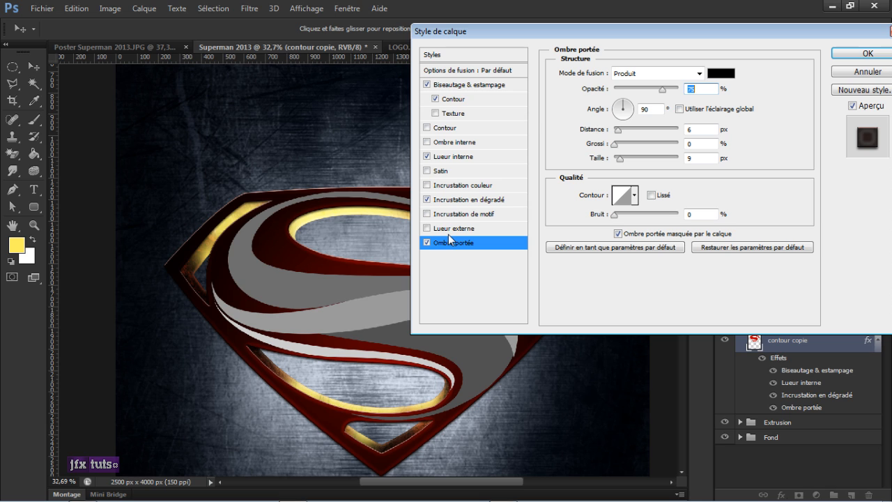
{"action": "left_click", "coordinate": [616, 131]}
{"action": "left_click", "coordinate": [853, 53]}
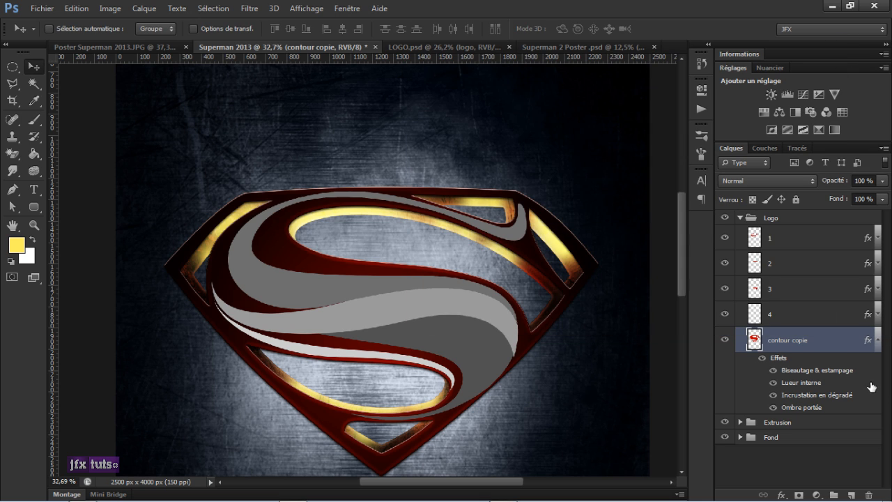
{"action": "left_click", "coordinate": [878, 342]}
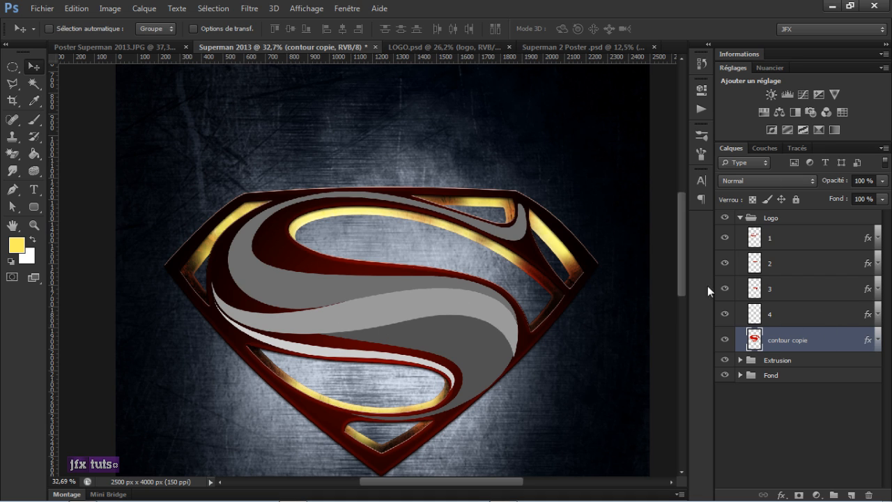
Copy the layer style from contour copie and paste it onto layer 4
{"action": "left_click", "coordinate": [815, 319]}
{"action": "left_click", "coordinate": [826, 344]}
{"action": "right_click", "coordinate": [827, 343]}
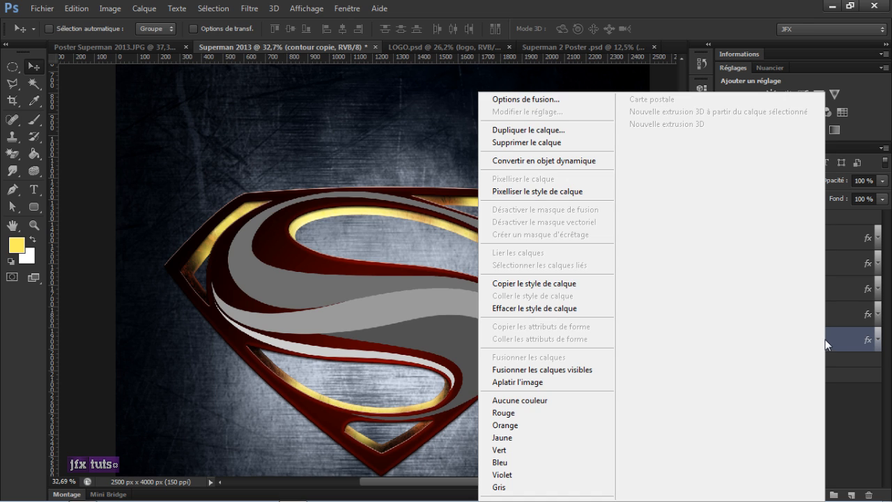
{"action": "left_click", "coordinate": [567, 285]}
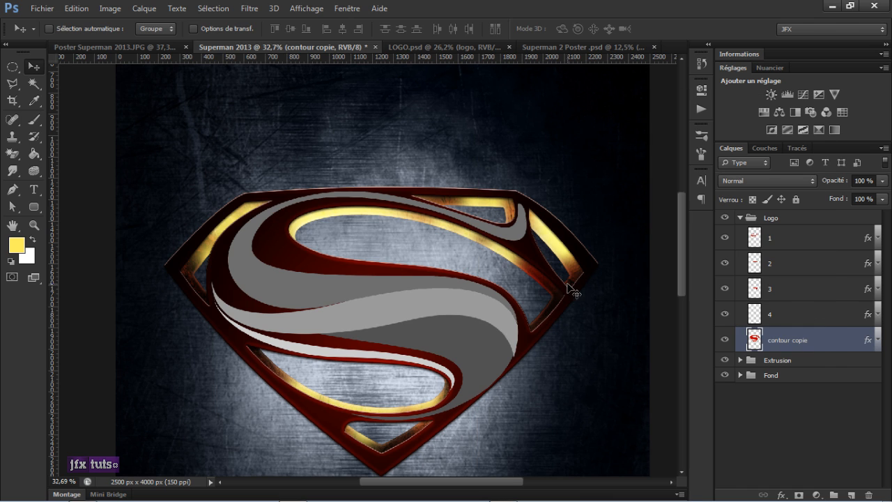
{"action": "left_click", "coordinate": [805, 319]}
{"action": "right_click", "coordinate": [801, 315]}
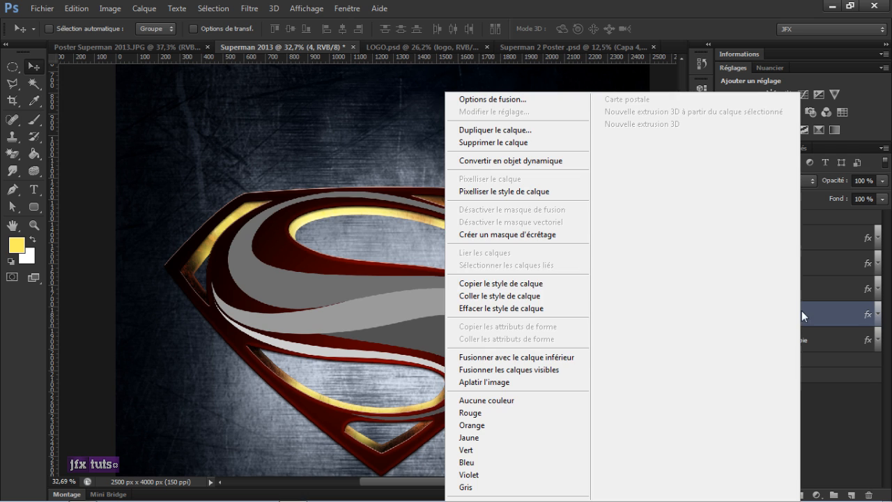
{"action": "left_click", "coordinate": [541, 298]}
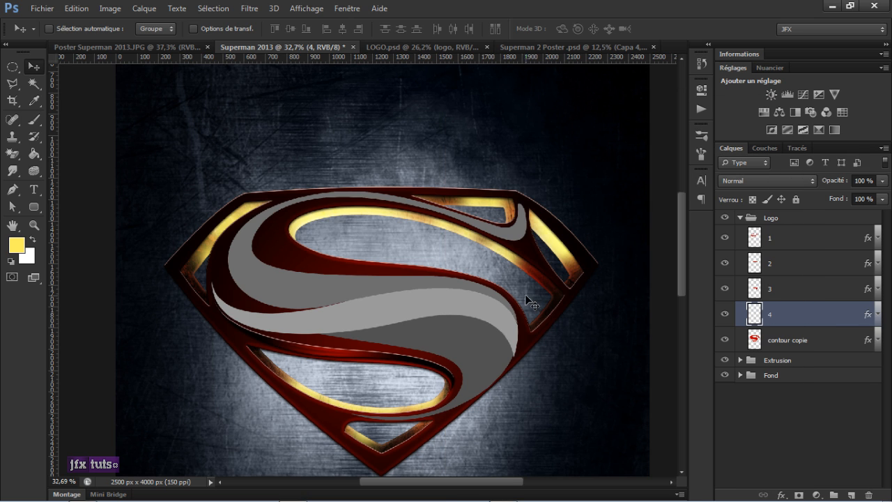
Set layer 4's drop shadow (Ombre portée) to a distance of 10 px and a size of 15 px
{"action": "double_click", "coordinate": [859, 318]}
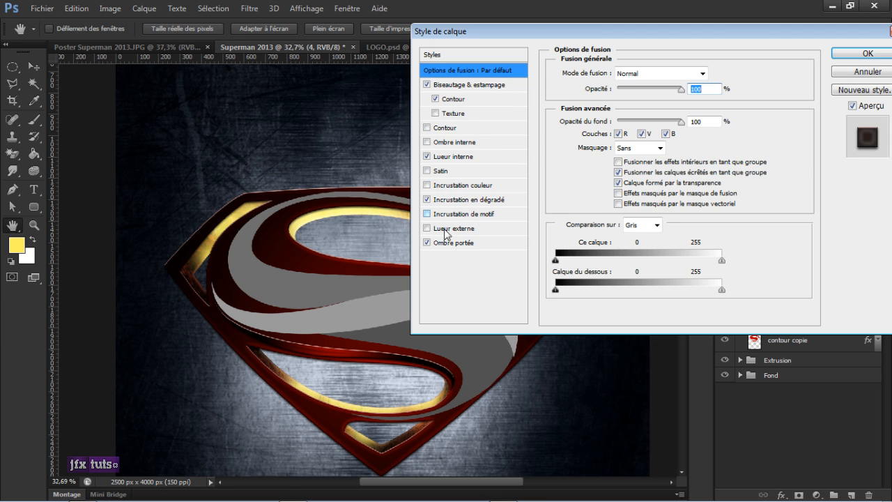
{"action": "left_click", "coordinate": [453, 245]}
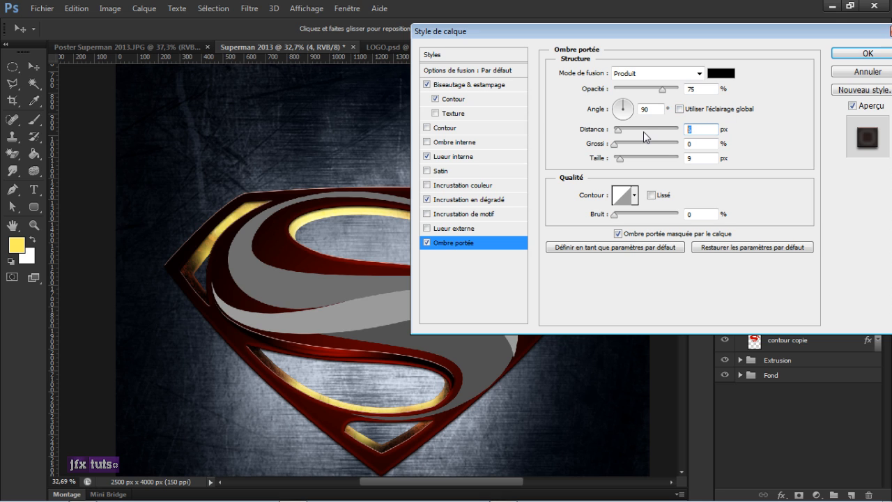
{"action": "type", "text": "10"}
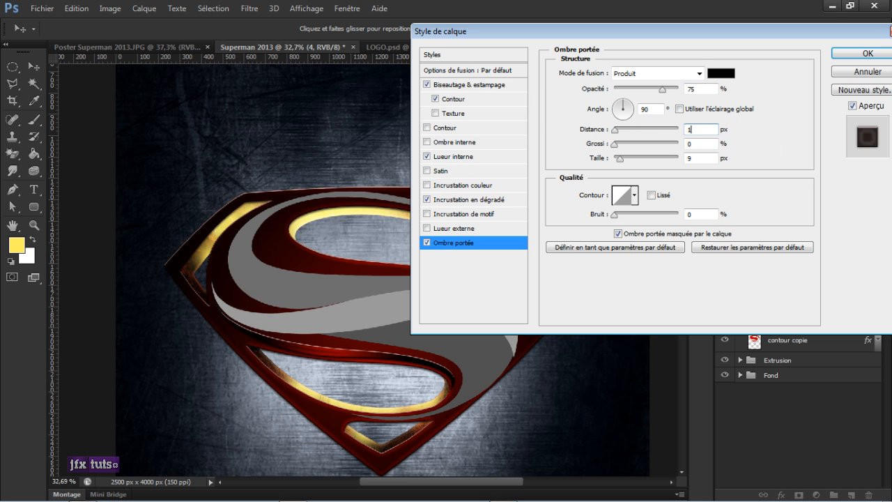
{"action": "double_click", "coordinate": [690, 159]}
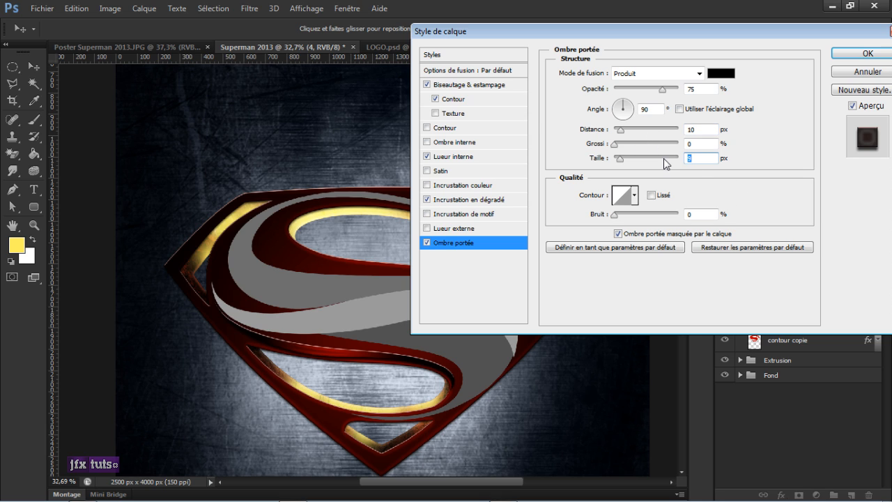
{"action": "type", "text": "15"}
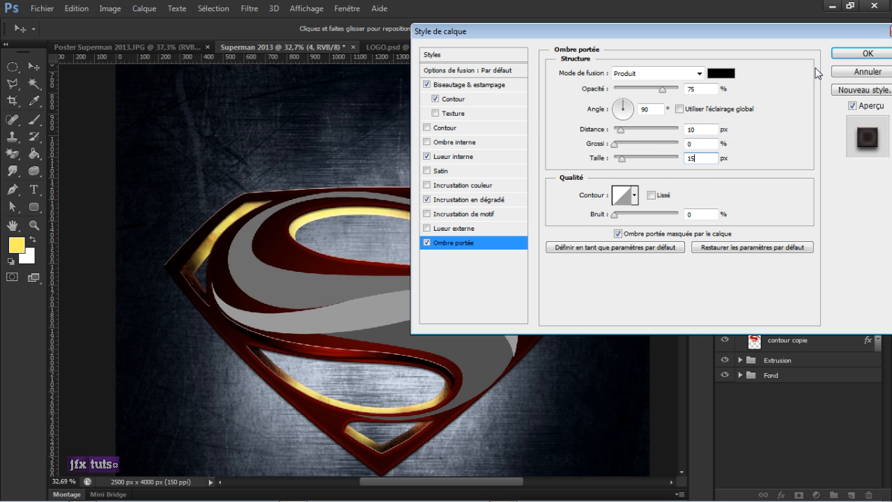
{"action": "left_click", "coordinate": [863, 54]}
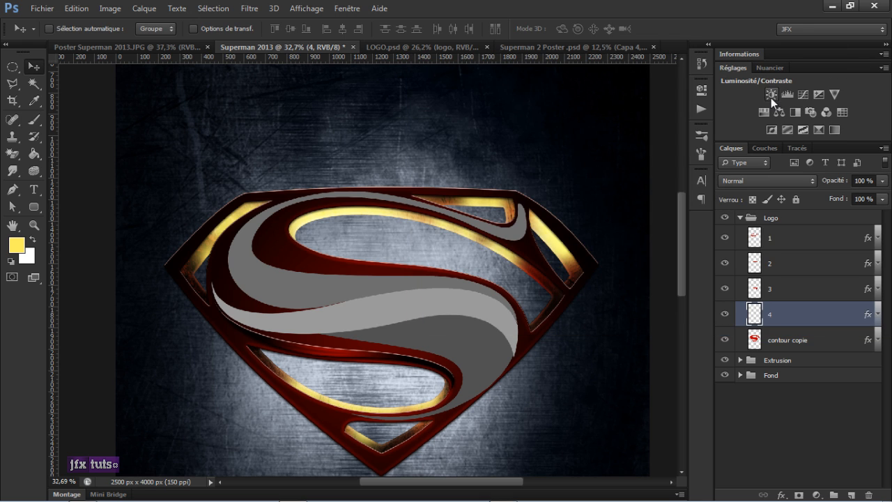
Copy layer 4's style and paste it onto layers 1, 2 and 3 together
{"action": "right_click", "coordinate": [805, 312]}
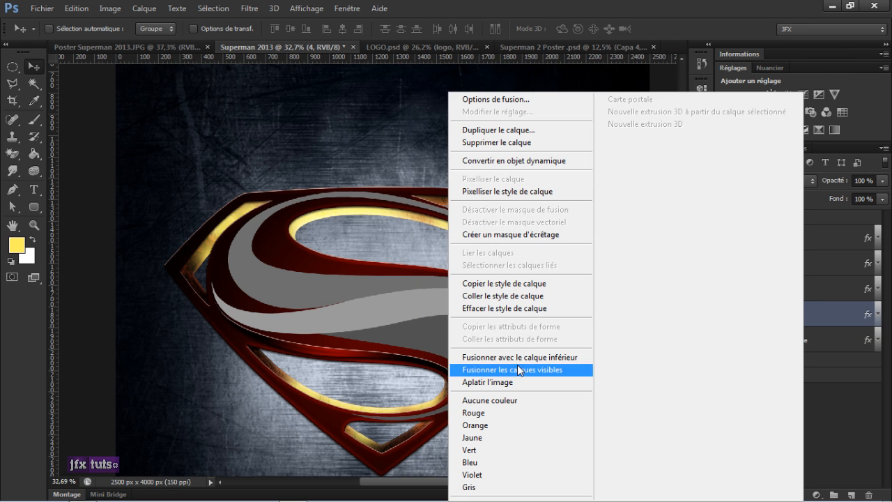
{"action": "left_click", "coordinate": [509, 286]}
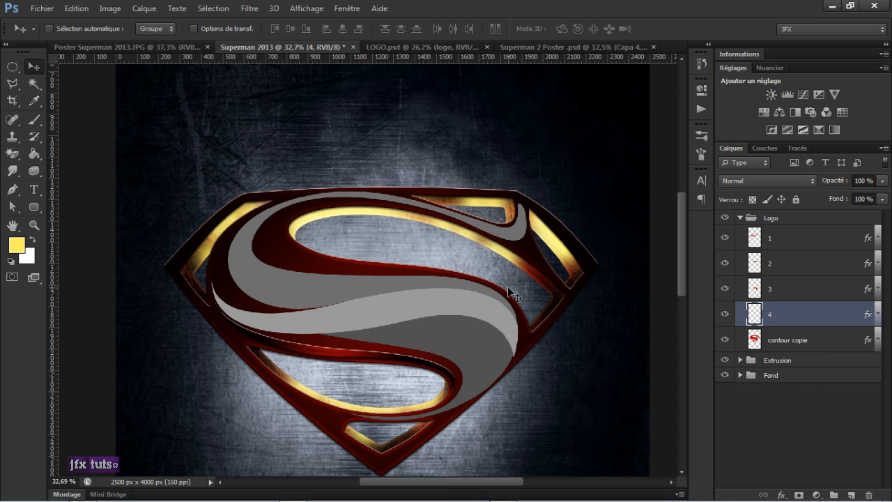
{"action": "left_click", "coordinate": [787, 289]}
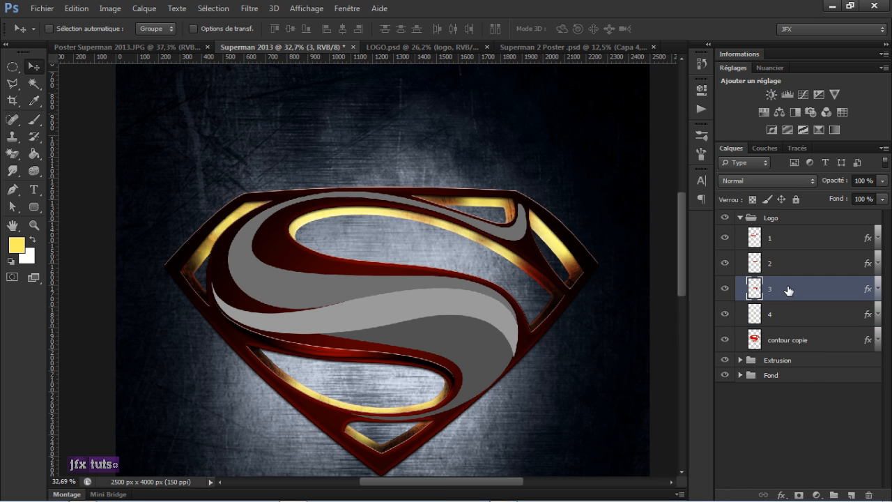
{"action": "left_click", "coordinate": [792, 241], "text": "shift"}
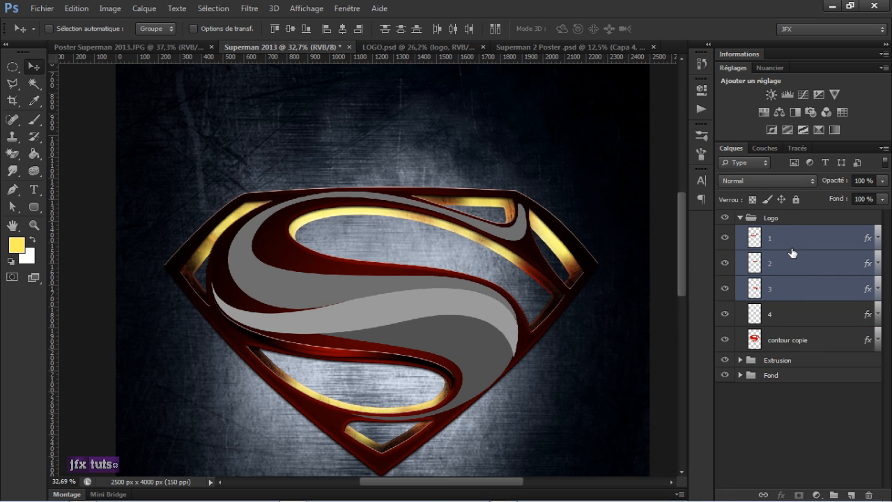
{"action": "right_click", "coordinate": [792, 253]}
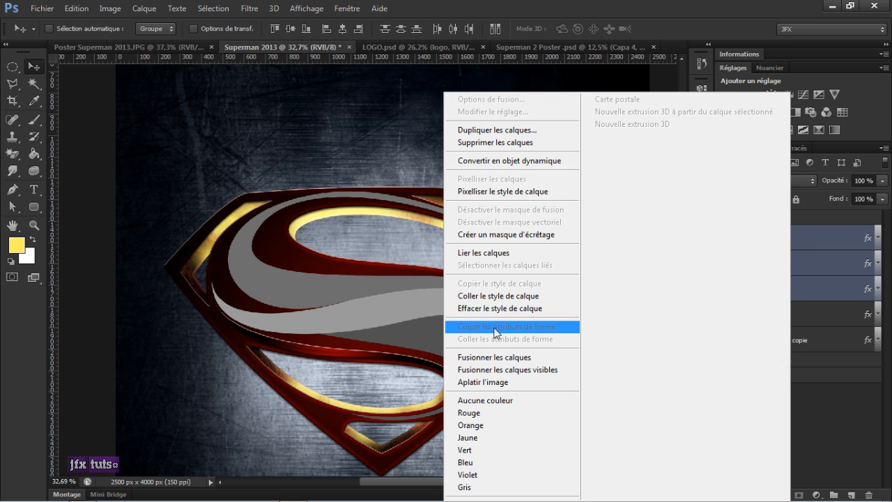
{"action": "left_click", "coordinate": [496, 296]}
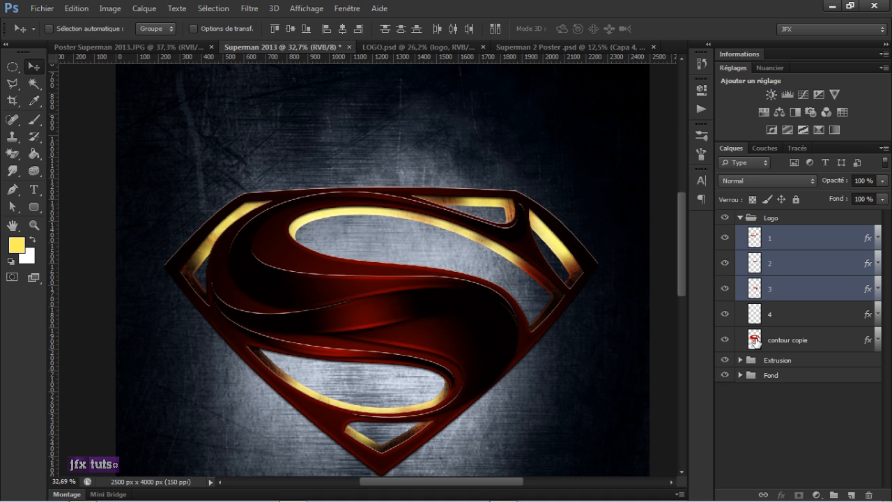
Hide the Ombre portée effect of the contour copie layer after comparing the logo with and without it
{"action": "left_click", "coordinate": [812, 341]}
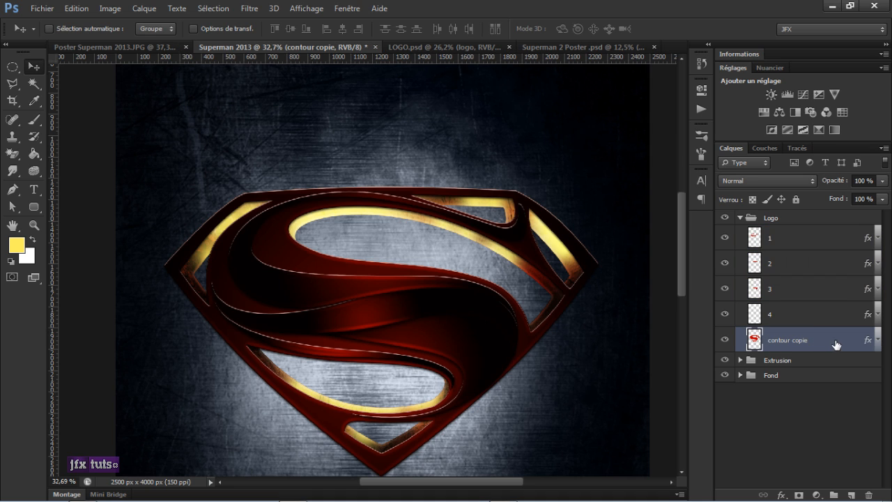
{"action": "left_click", "coordinate": [878, 339]}
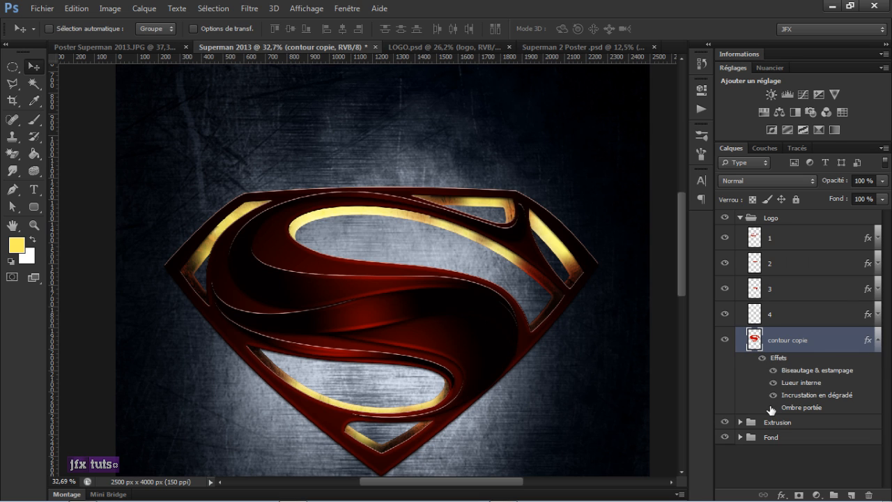
{"action": "left_click", "coordinate": [772, 407]}
{"action": "left_click", "coordinate": [772, 407]}
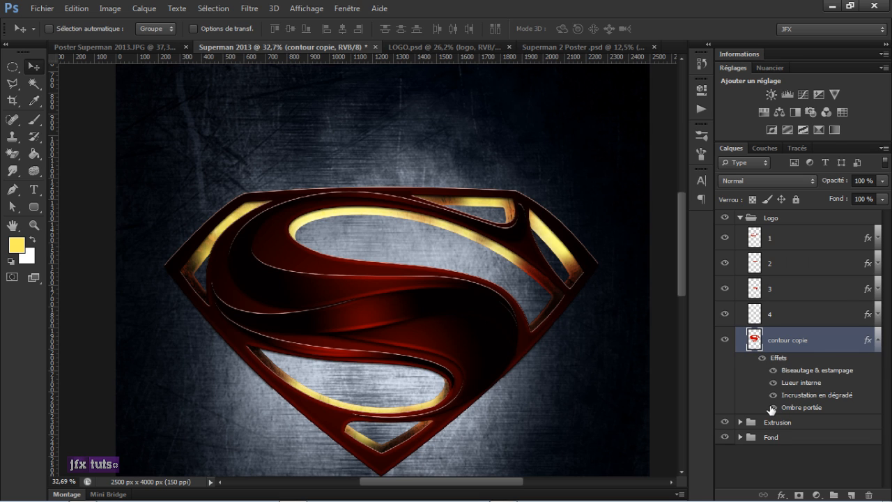
{"action": "left_click", "coordinate": [771, 407]}
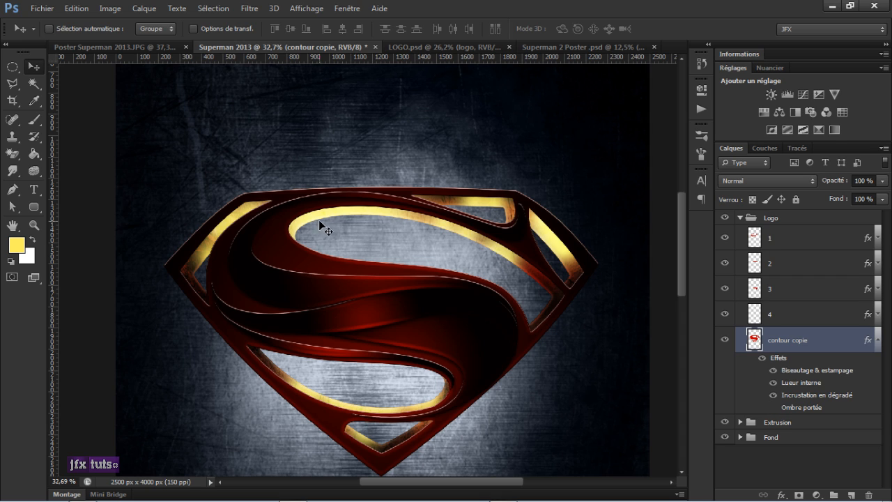
Set layer 1's drop shadow (Ombre portée) to 75% opacity and an angle of about 124°
{"action": "double_click", "coordinate": [852, 241]}
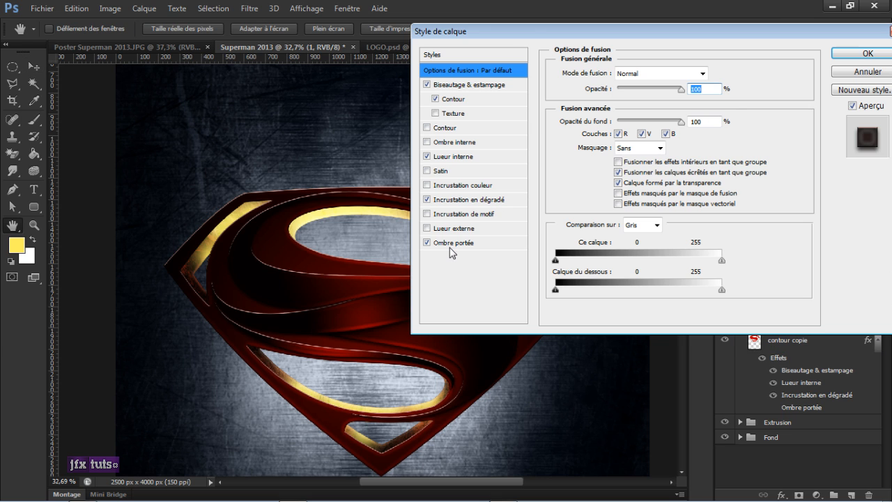
{"action": "left_click", "coordinate": [453, 243]}
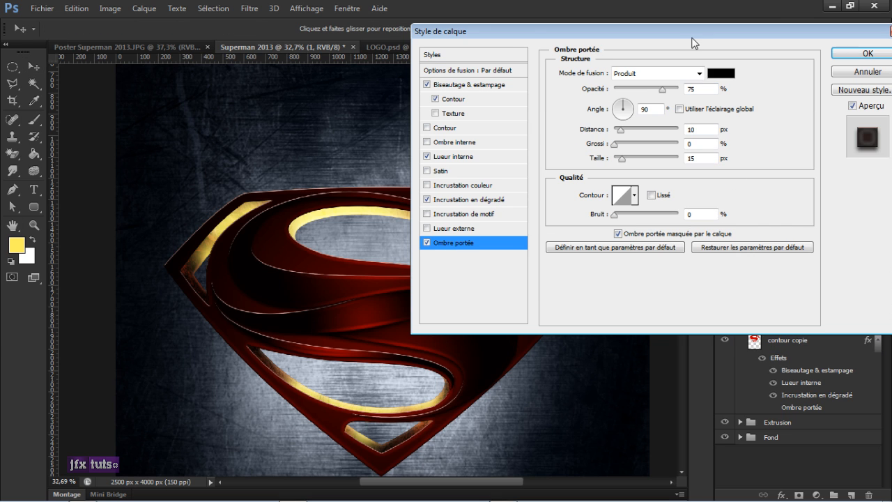
{"action": "mouse_move", "coordinate": [665, 89]}
{"action": "left_mouse_down"}
{"action": "mouse_move", "coordinate": [651, 89]}
{"action": "mouse_move", "coordinate": [659, 94]}
{"action": "left_mouse_up"}
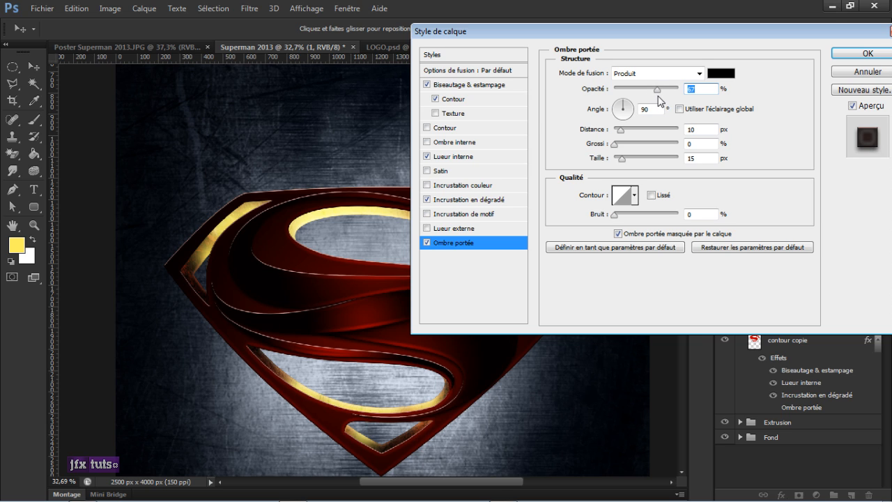
{"action": "type", "text": "75"}
{"action": "left_click", "coordinate": [626, 106]}
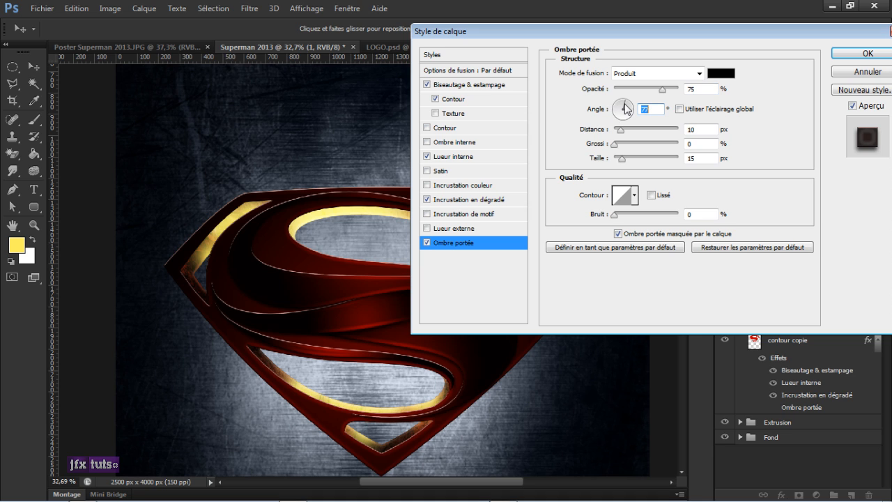
{"action": "left_click_drag", "start_coordinate": [626, 106], "coordinate": [622, 108]}
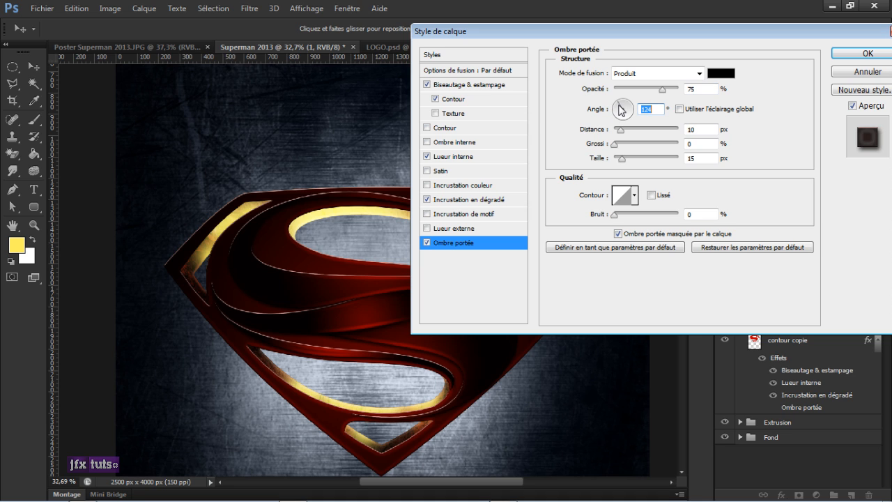
Adjust the angle of layer 1's gradient overlay (Incrustation en dégradé) and accept the layer style
{"action": "left_click", "coordinate": [480, 200]}
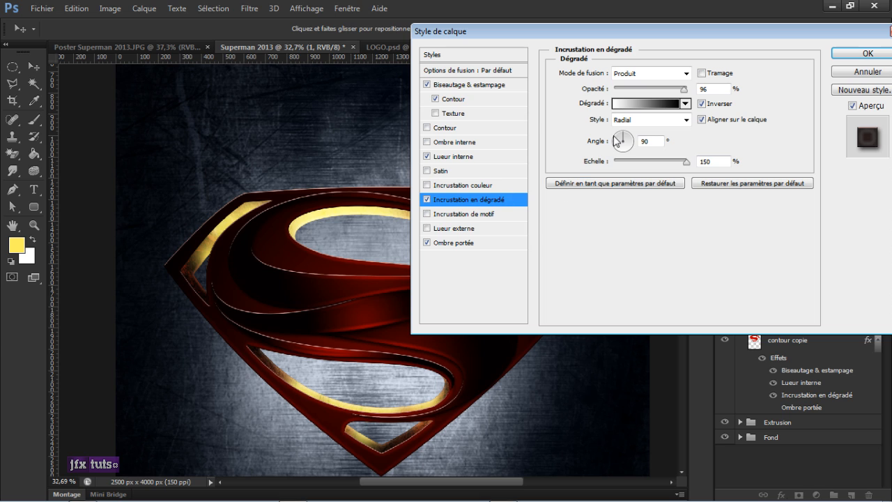
{"action": "left_click_drag", "start_coordinate": [624, 134], "coordinate": [625, 141]}
{"action": "left_click", "coordinate": [864, 54]}
Set layer 3's gradient overlay angle to about 110°, accept the style and collapse the effects list of contour copie
{"action": "left_click", "coordinate": [795, 265]}
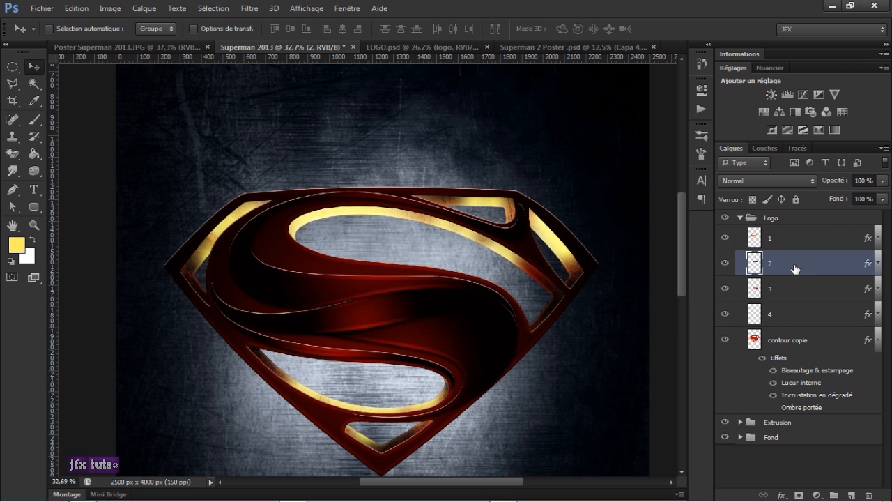
{"action": "double_click", "coordinate": [814, 293]}
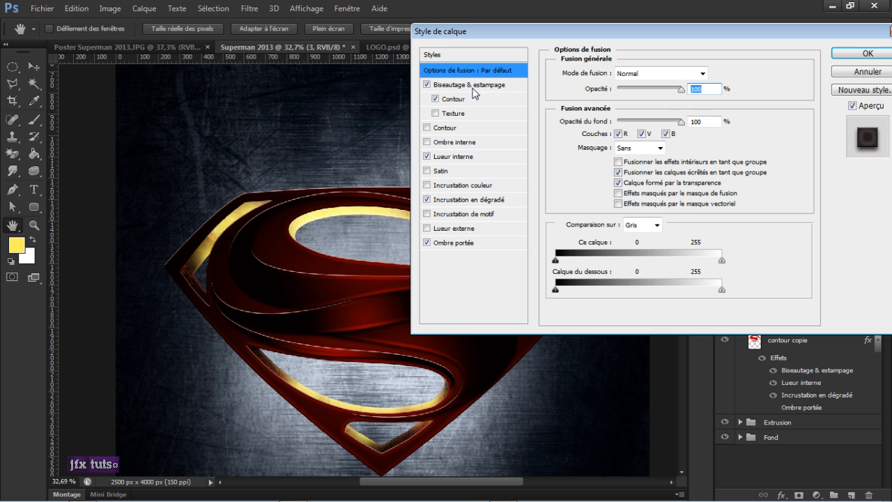
{"action": "left_click", "coordinate": [467, 200]}
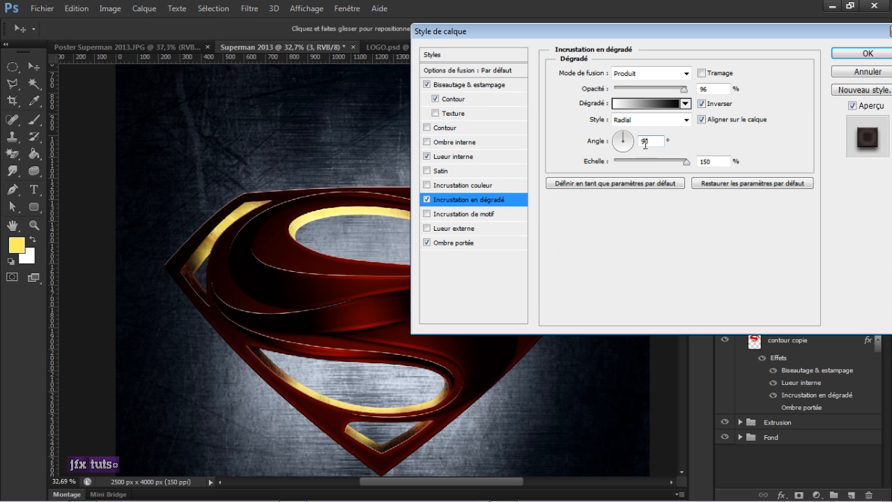
{"action": "left_click", "coordinate": [622, 139]}
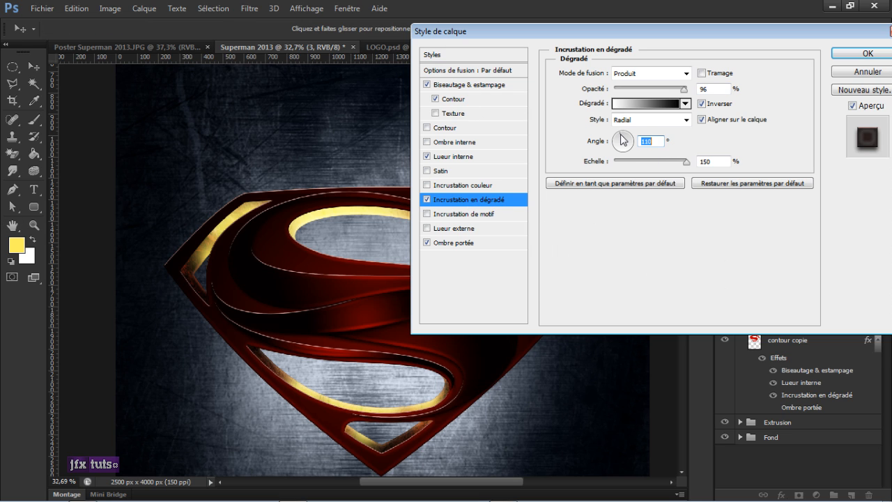
{"action": "left_click", "coordinate": [849, 55]}
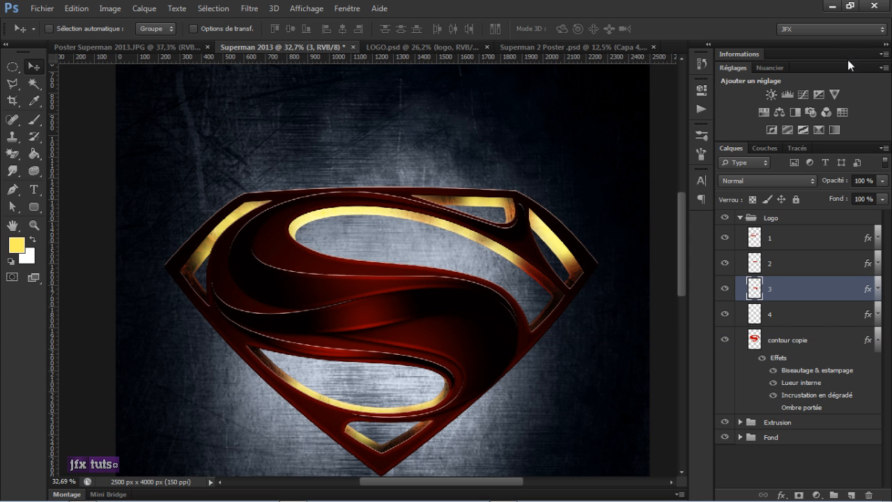
{"action": "left_click", "coordinate": [877, 341]}
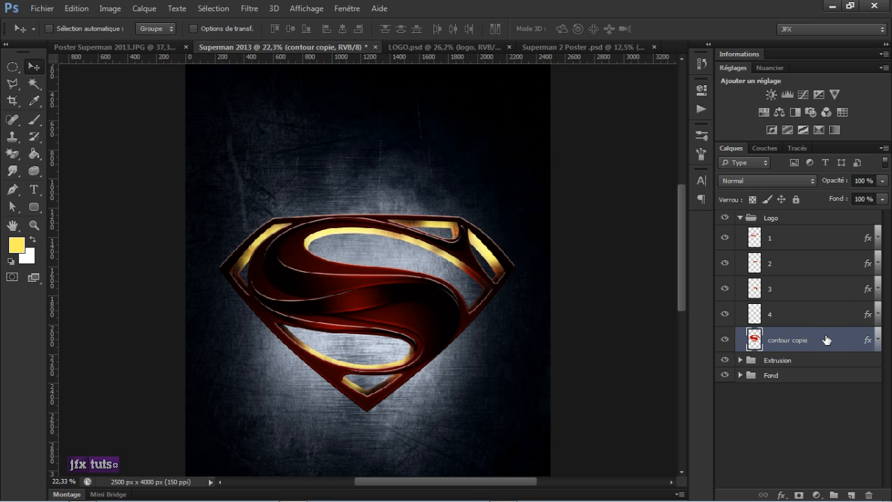
Place the Texture 2b image as a new layer directly above contour copie
{"action": "scroll", "coordinate": [376, 293], "scroll_direction": "up", "scroll_amount": 1}
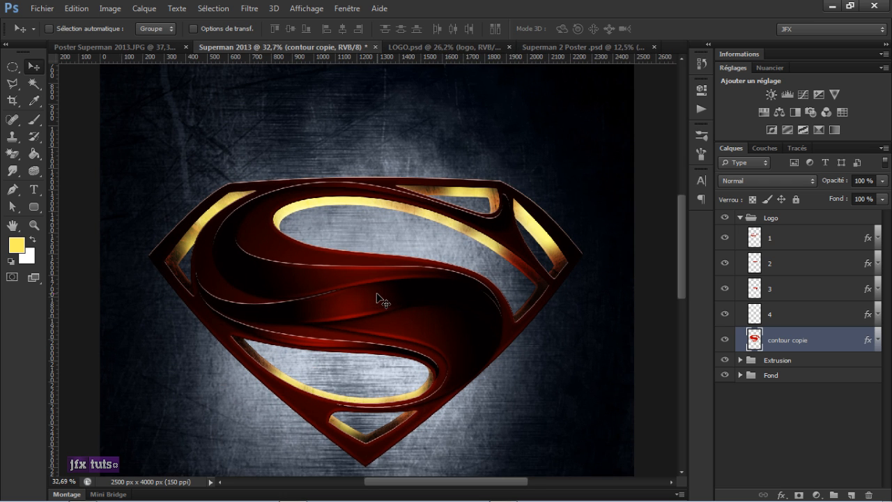
{"action": "scroll", "coordinate": [376, 300], "scroll_direction": "up", "scroll_amount": 1}
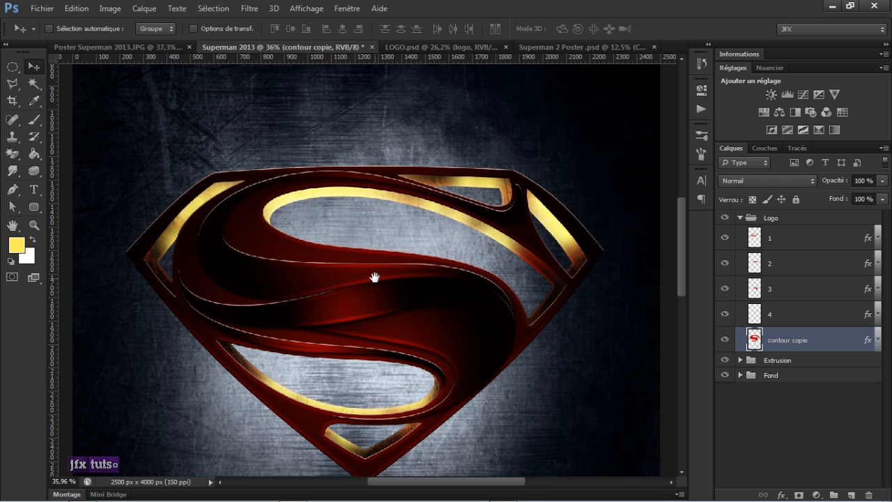
{"action": "left_click_drag", "start_coordinate": [375, 277], "coordinate": [378, 231]}
{"action": "left_click", "coordinate": [42, 8]}
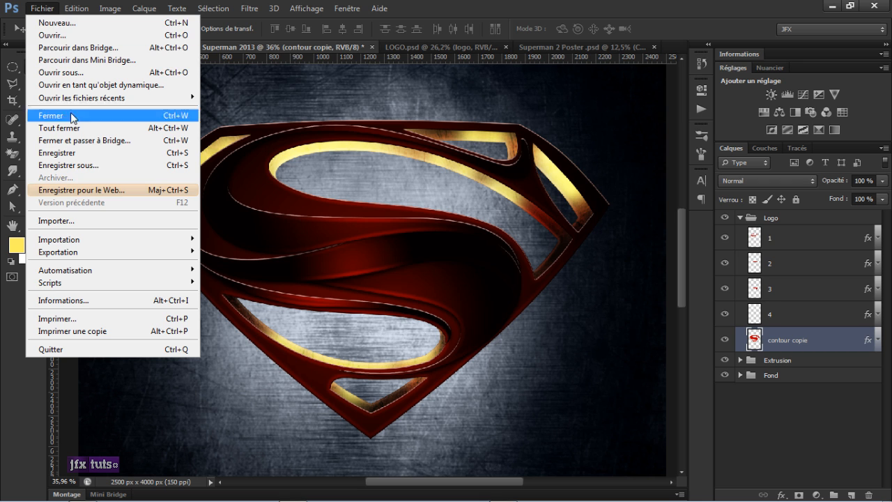
{"action": "left_click", "coordinate": [83, 220]}
{"action": "left_click", "coordinate": [524, 252]}
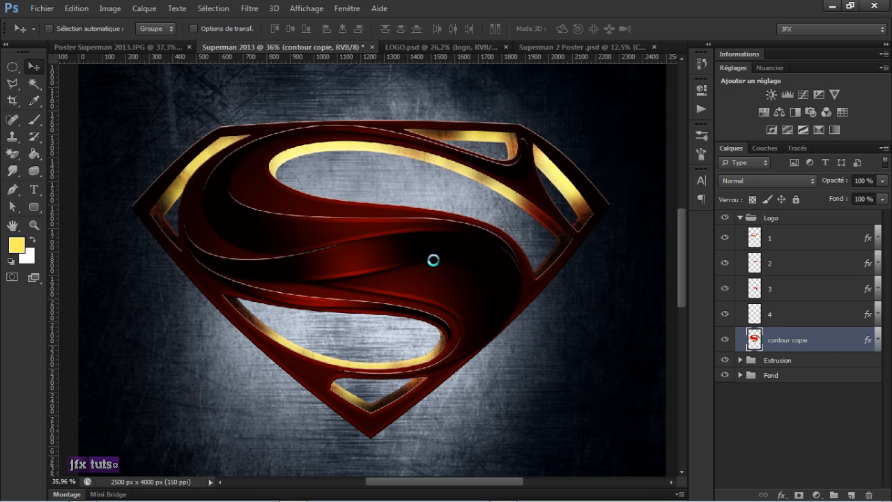
{"action": "left_click", "coordinate": [584, 425]}
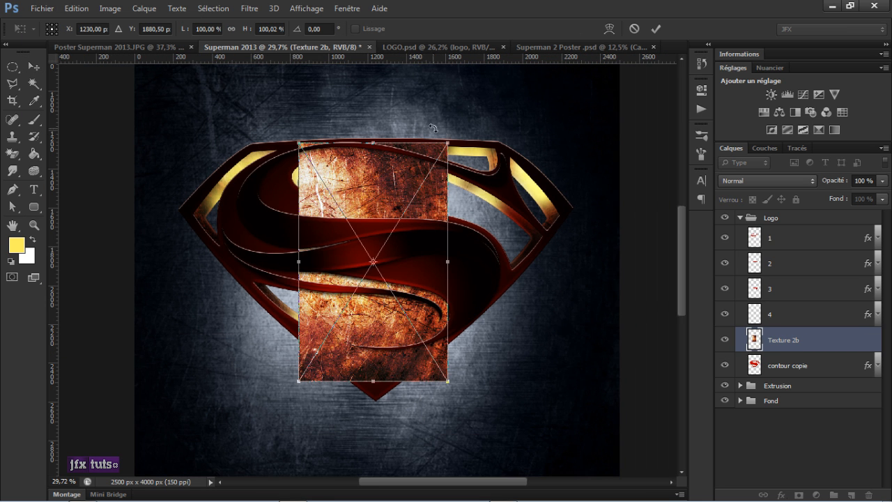
Stretch the placed texture to about 286% width and 117% height over the logo and commit the transform
{"action": "left_click_drag", "start_coordinate": [448, 143], "coordinate": [598, 122]}
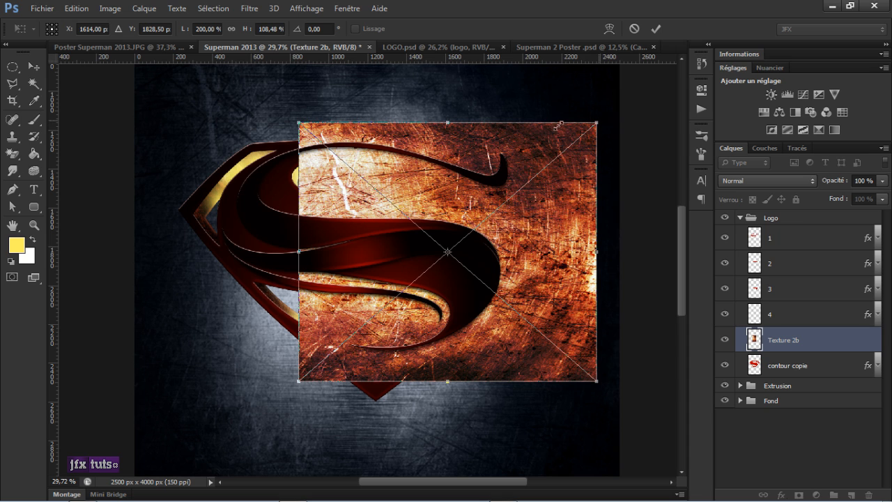
{"action": "left_click_drag", "start_coordinate": [299, 251], "coordinate": [170, 251]}
{"action": "left_click_drag", "start_coordinate": [384, 381], "coordinate": [381, 400]}
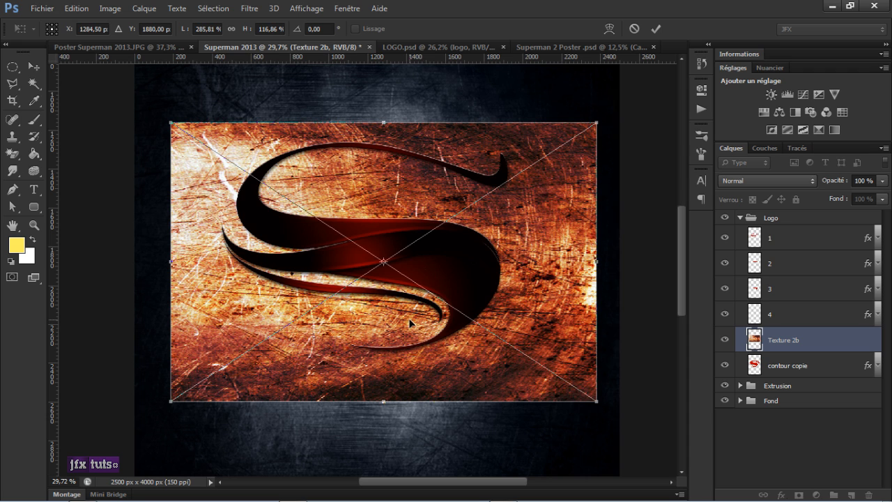
{"action": "key", "text": "Return"}
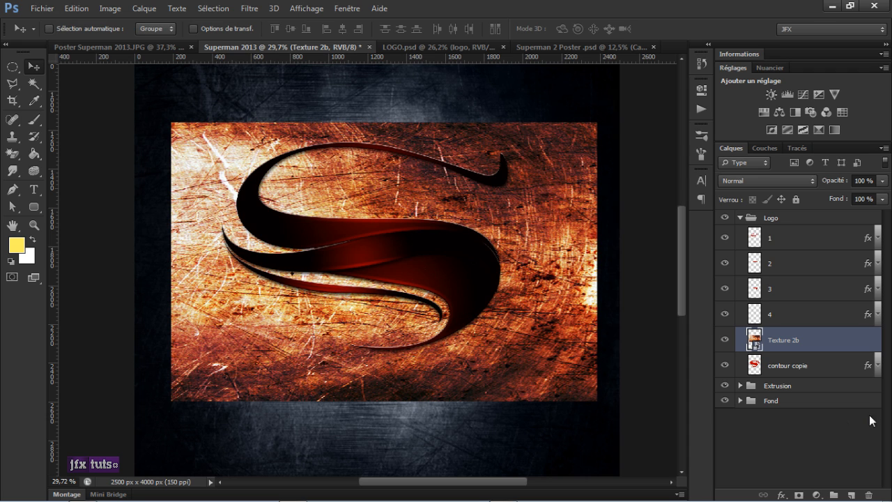
Rasterize the Texture 2b layer and clip it to the contour copie layer
{"action": "right_click", "coordinate": [828, 342]}
{"action": "left_click", "coordinate": [528, 217]}
{"action": "left_click", "coordinate": [817, 364]}
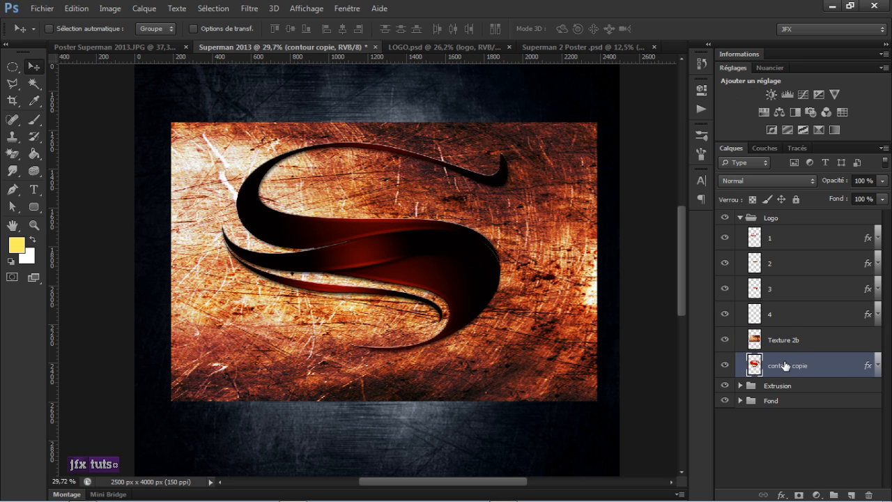
{"action": "left_click", "coordinate": [786, 341]}
{"action": "left_click", "coordinate": [787, 348], "text": "alt"}
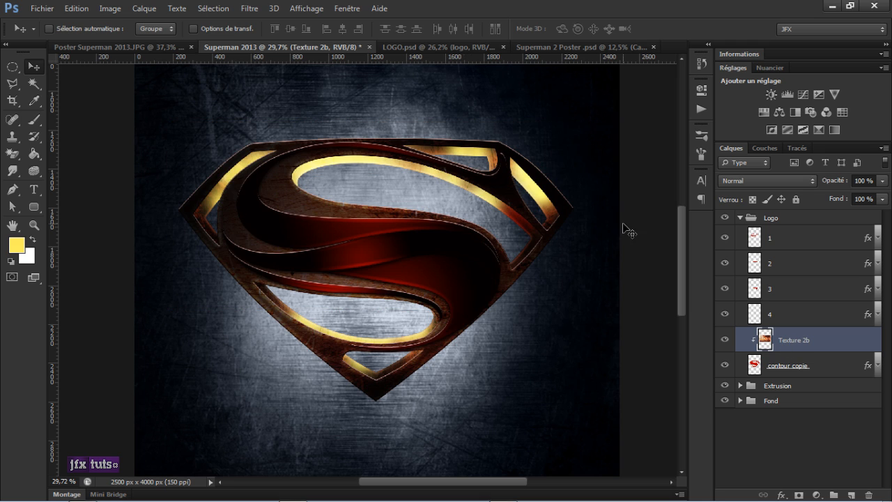
Set the blending mode of the Texture 2b layer to Soustraction
{"action": "left_click", "coordinate": [762, 181]}
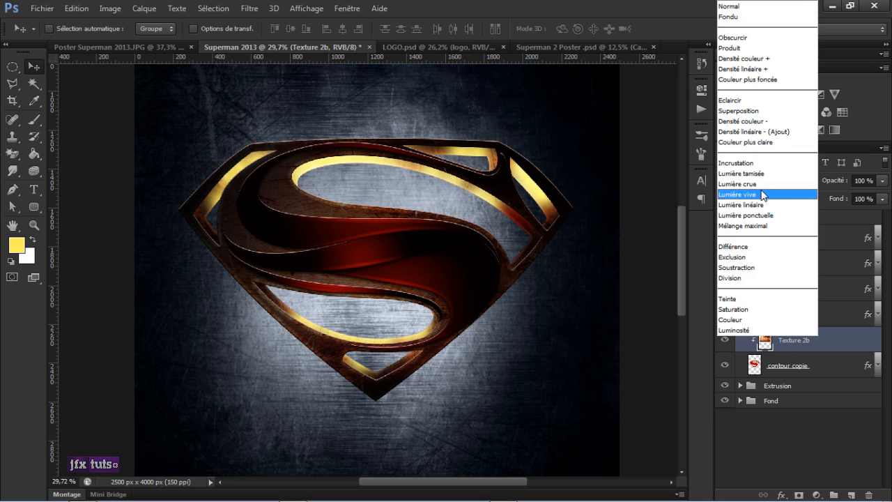
{"action": "left_click", "coordinate": [758, 268]}
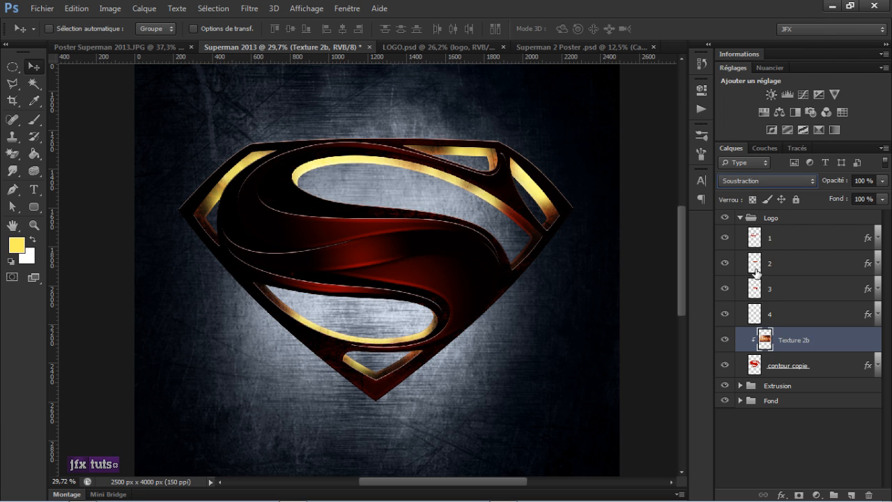
{"action": "left_click", "coordinate": [771, 183]}
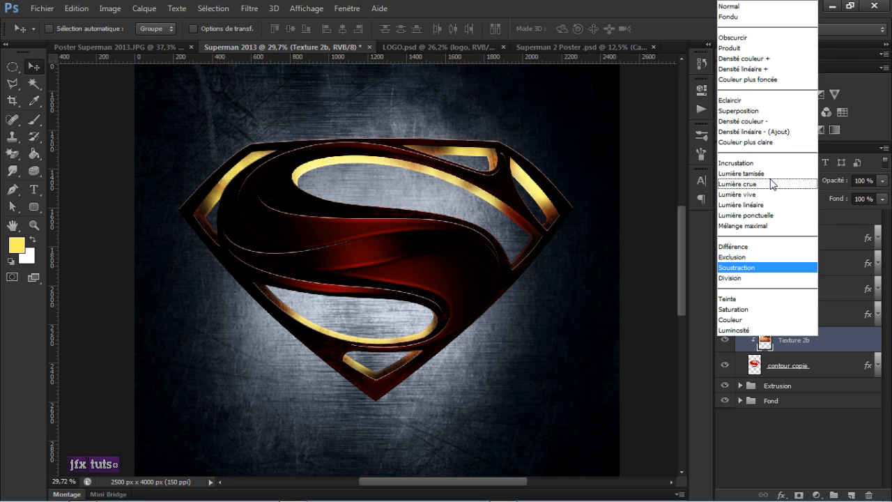
{"action": "left_click", "coordinate": [841, 343]}
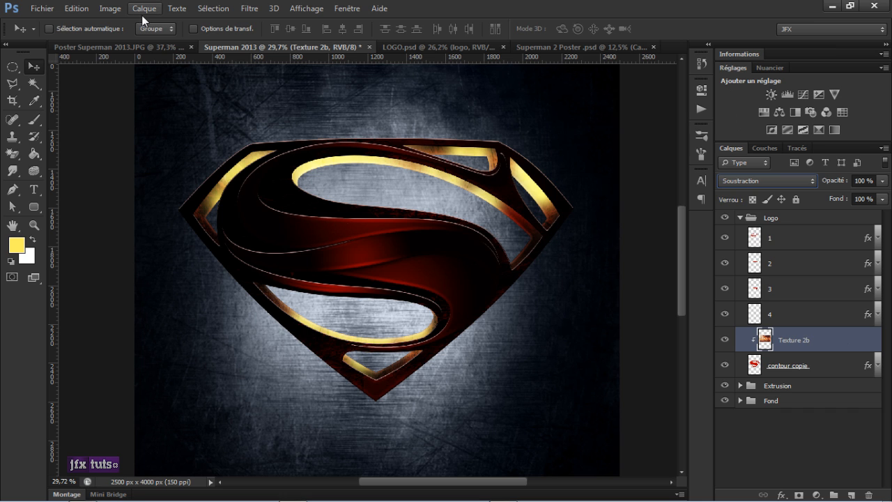
Invert the colours of the Texture 2b layer with the Négatif adjustment
{"action": "left_click", "coordinate": [115, 9]}
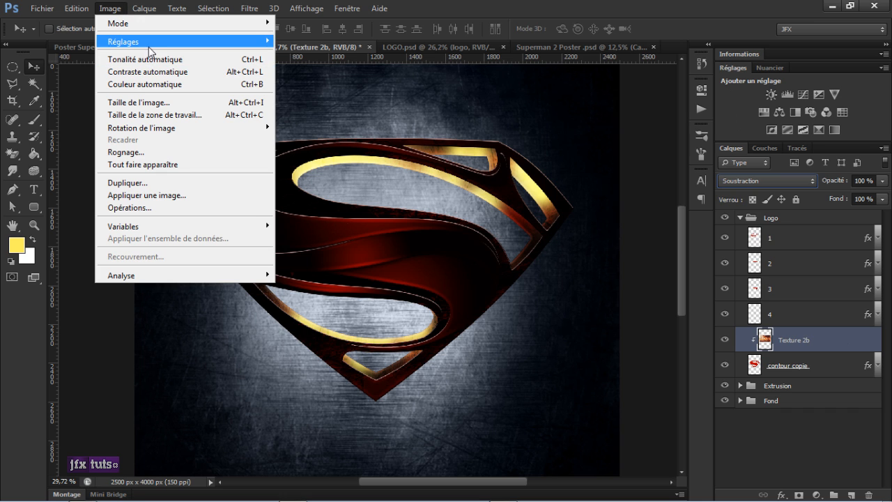
{"action": "mouse_move", "coordinate": [150, 46]}
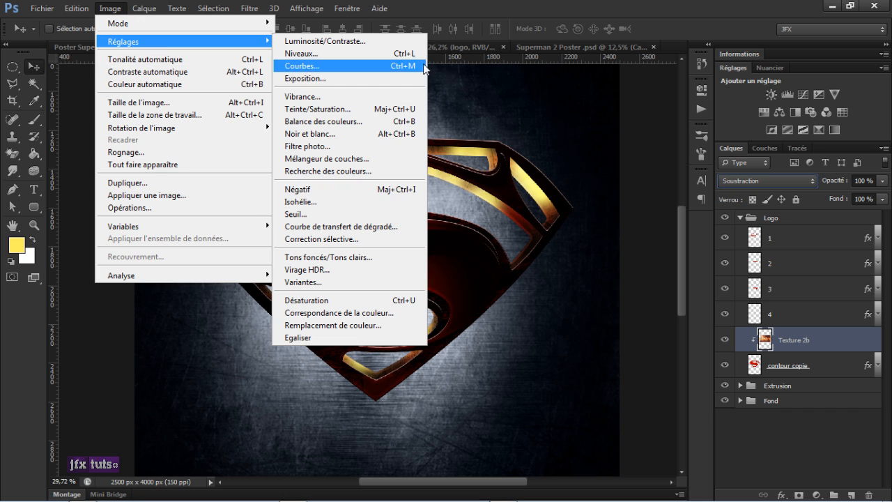
{"action": "left_click", "coordinate": [392, 191]}
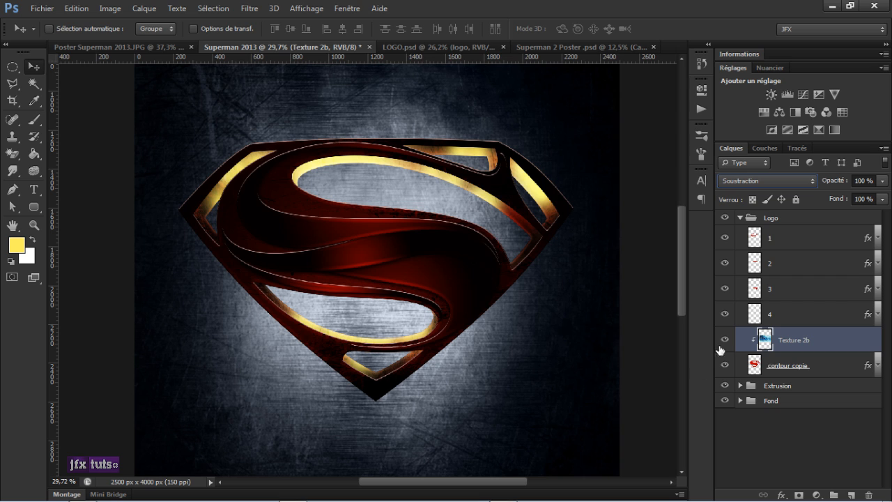
Duplicate the inverted texture above each of layers 1, 2, 3 and 4 and clip every copy to the layer below it
{"action": "left_click", "coordinate": [784, 244]}
{"action": "left_click", "coordinate": [784, 314]}
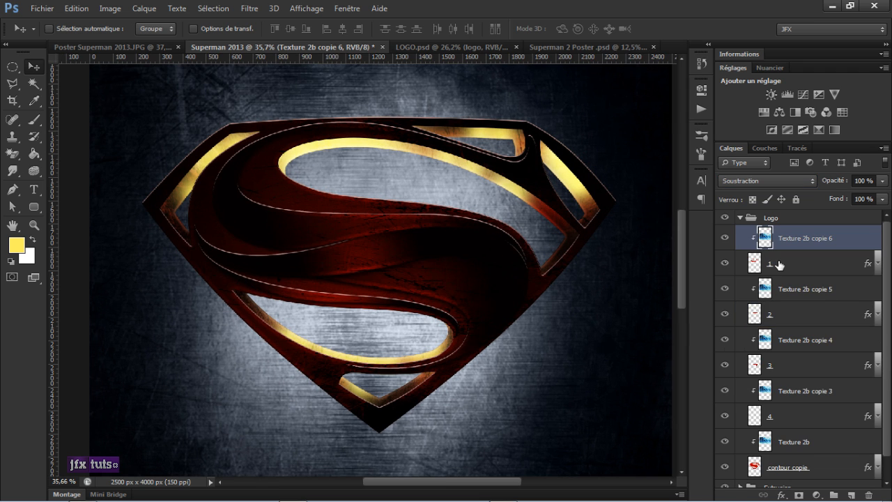
{"action": "scroll", "coordinate": [415, 203], "scroll_direction": "down", "scroll_amount": 3}
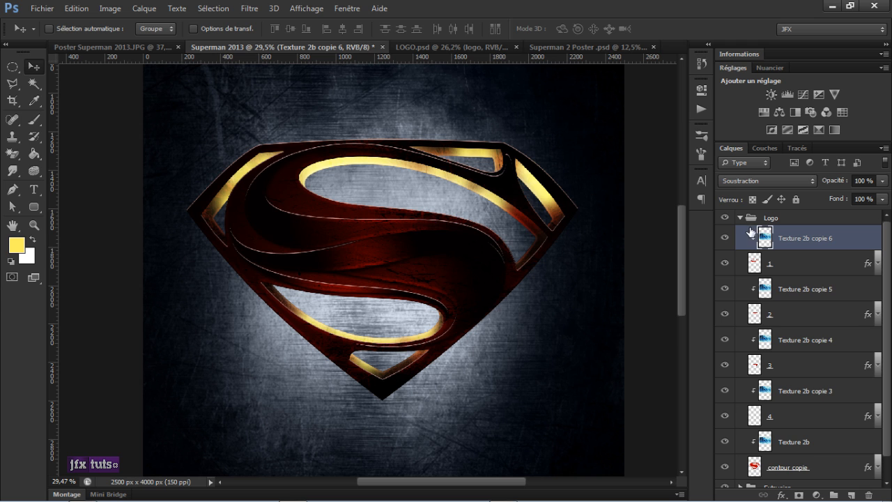
{"action": "scroll", "coordinate": [456, 211], "scroll_direction": "up", "scroll_amount": 2}
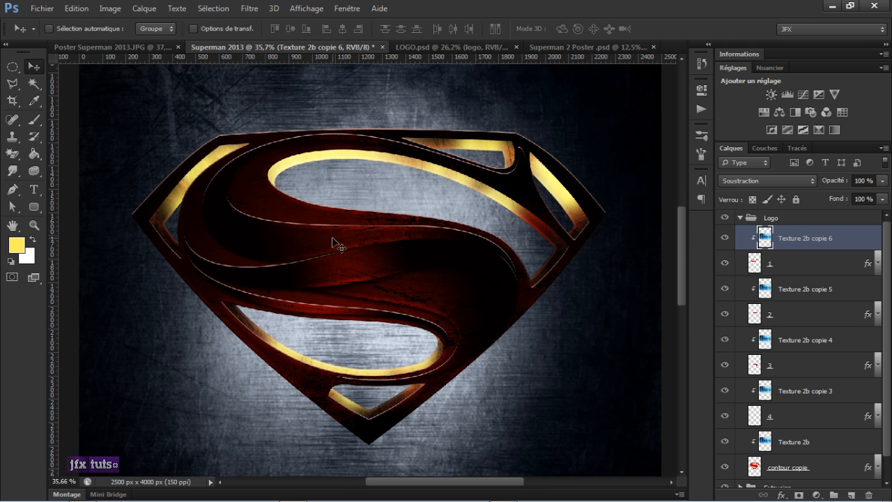
Shift the clipped texture layers slightly to reposition the scratches on the individual logo pieces
{"action": "mouse_move", "coordinate": [350, 234]}
{"action": "left_mouse_down"}
{"action": "mouse_move", "coordinate": [317, 234]}
{"action": "mouse_move", "coordinate": [359, 246]}
{"action": "left_mouse_up"}
{"action": "left_click", "coordinate": [765, 285]}
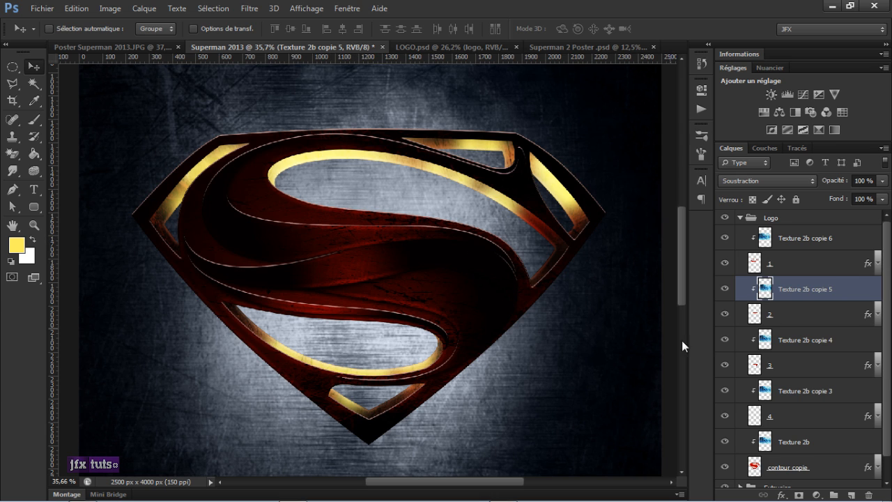
{"action": "left_click", "coordinate": [763, 443]}
{"action": "mouse_move", "coordinate": [384, 273]}
{"action": "left_mouse_down"}
{"action": "mouse_move", "coordinate": [384, 262]}
{"action": "mouse_move", "coordinate": [372, 277]}
{"action": "mouse_move", "coordinate": [400, 248]}
{"action": "mouse_move", "coordinate": [396, 270]}
{"action": "left_mouse_up"}
{"action": "left_click", "coordinate": [766, 390]}
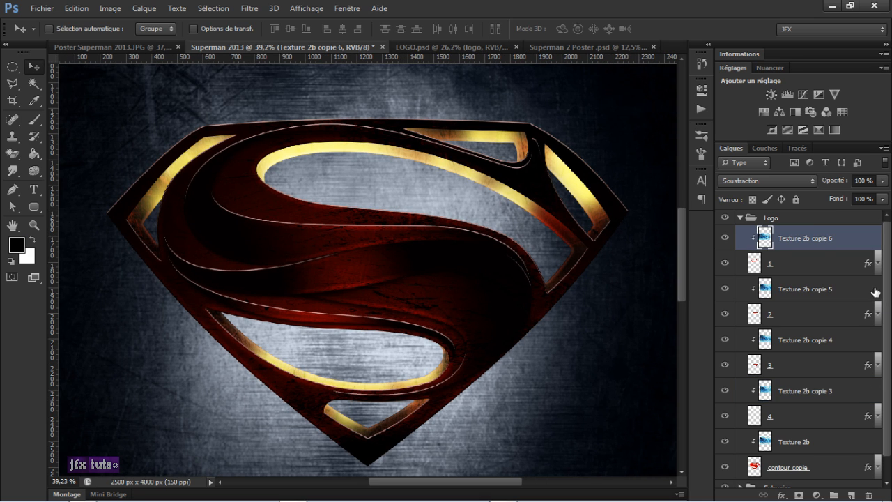
Add an empty layer at the top of the Logo group and load the outline of contour copie as a selection on it
{"action": "left_click", "coordinate": [851, 496]}
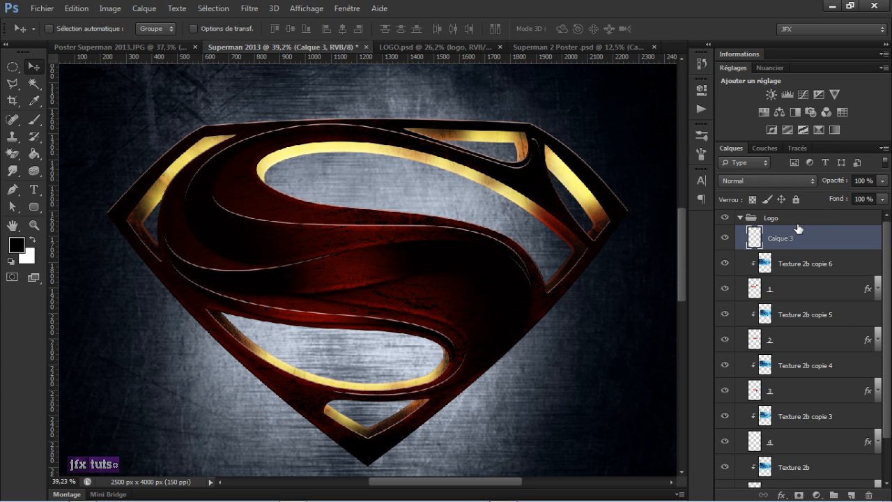
{"action": "scroll", "coordinate": [830, 286], "scroll_direction": "down", "scroll_amount": 3}
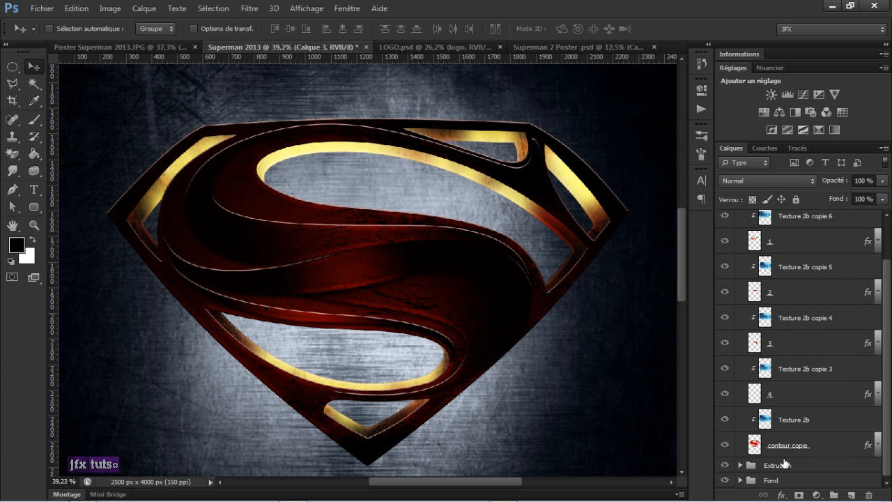
{"action": "left_click", "coordinate": [751, 447]}
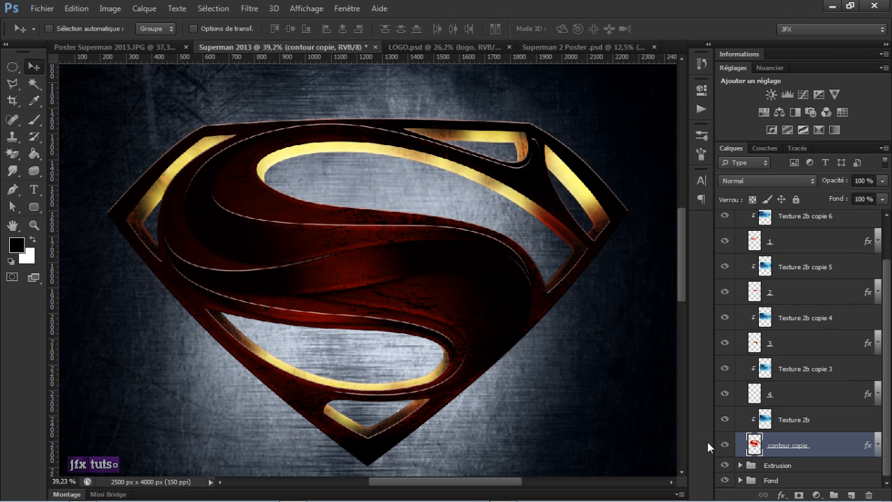
{"action": "left_click", "coordinate": [754, 444], "text": "ctrl"}
{"action": "scroll", "coordinate": [760, 349], "scroll_direction": "up", "scroll_amount": 2}
{"action": "left_click", "coordinate": [784, 251]}
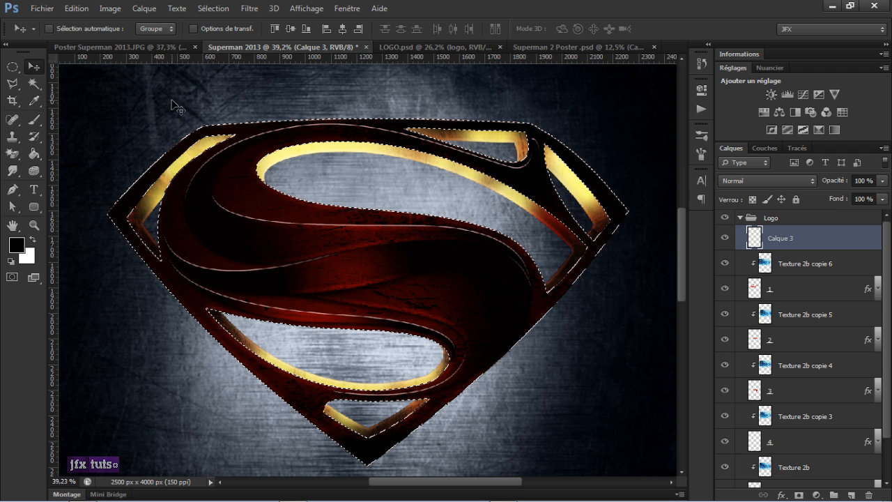
Fill the logo selection on the new layer with the Nuages render filter in black and white
{"action": "left_click", "coordinate": [249, 8]}
{"action": "mouse_move", "coordinate": [257, 216]}
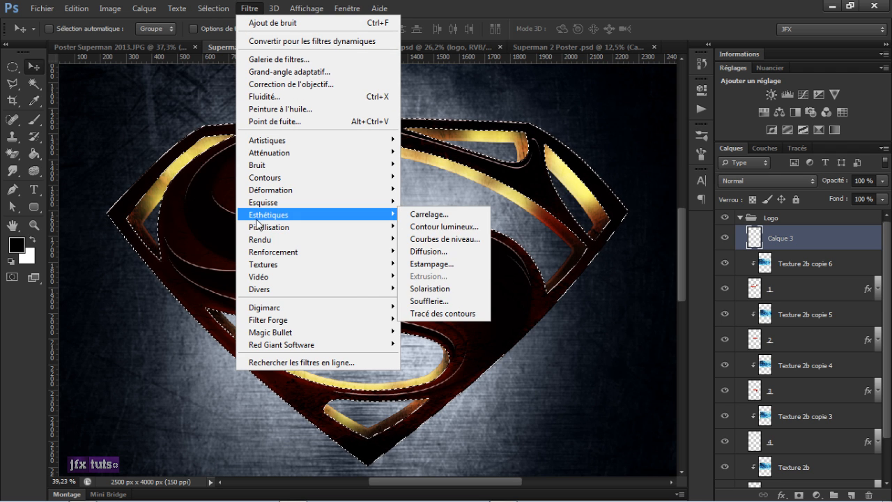
{"action": "mouse_move", "coordinate": [297, 239]}
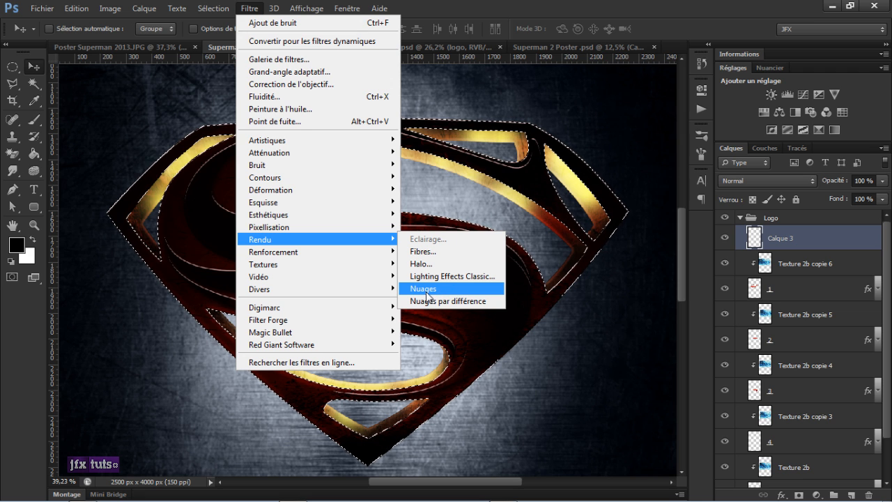
{"action": "left_click", "coordinate": [428, 294]}
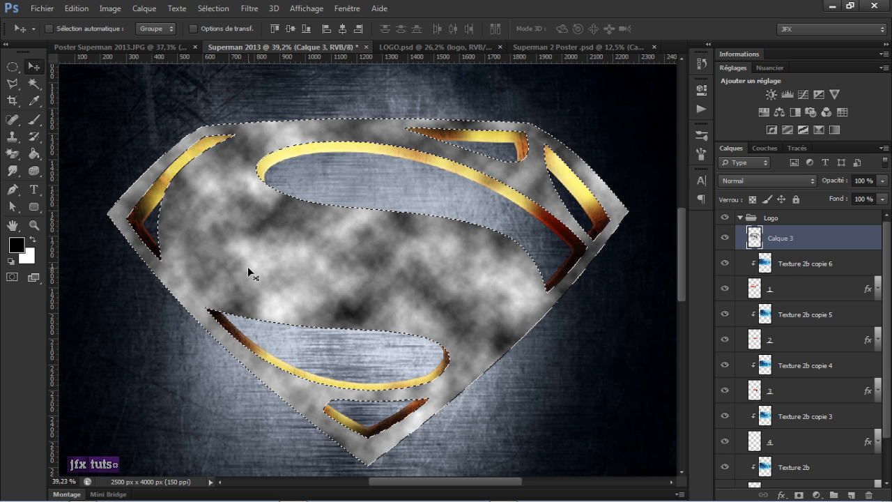
Add noise to the cloud layer with a quantity of 60%, Gaussienne distribution and Monochromatique enabled
{"action": "left_click", "coordinate": [248, 9]}
{"action": "mouse_move", "coordinate": [263, 170]}
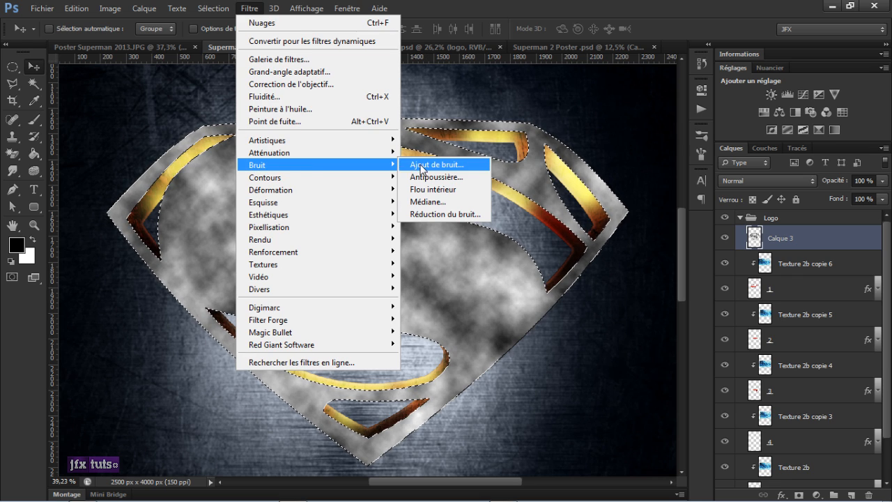
{"action": "left_click", "coordinate": [422, 165]}
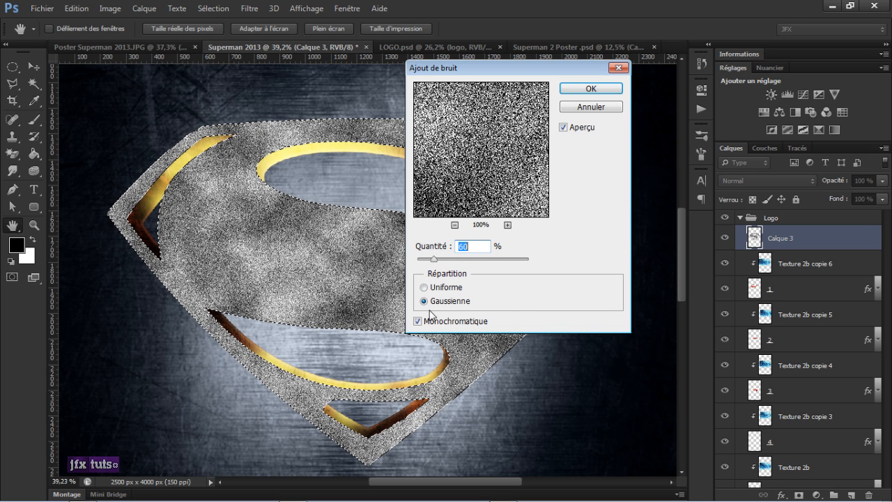
{"action": "left_click", "coordinate": [614, 91]}
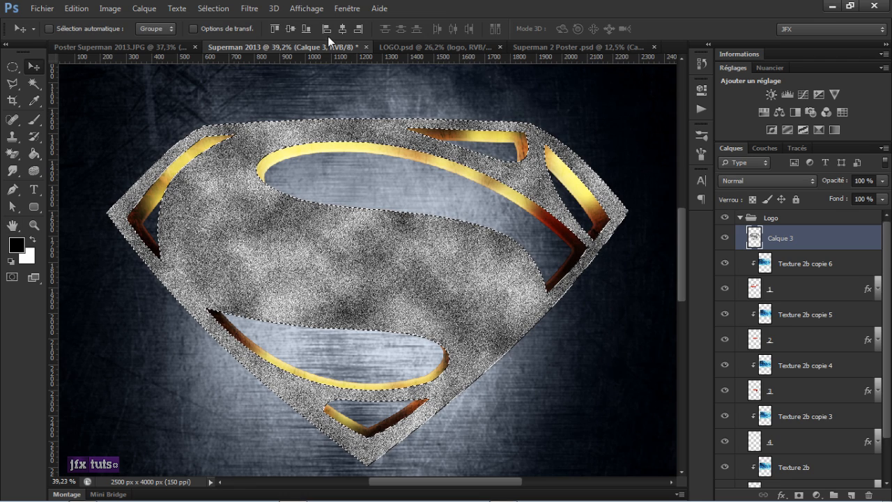
Apply the Effet mosaïque texture filter to the noise layer with tile size 6, joint thickness 8 and joint brightness 7, then deselect
{"action": "left_click", "coordinate": [252, 10]}
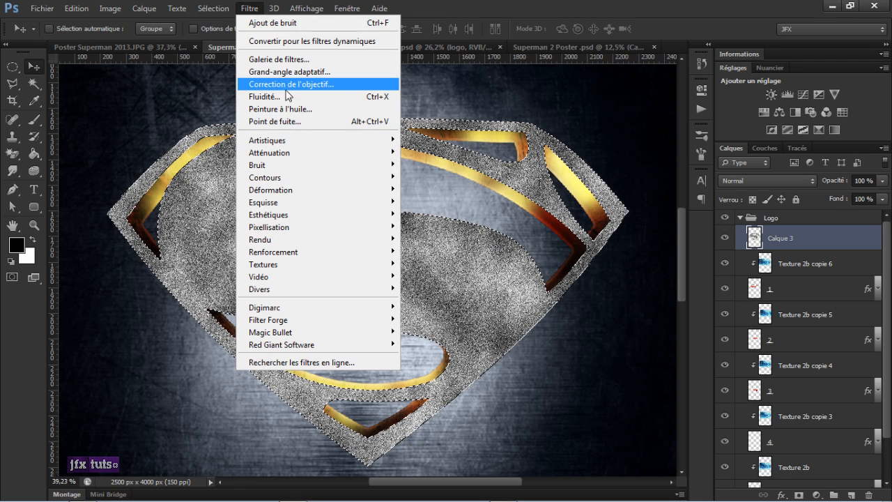
{"action": "left_click", "coordinate": [295, 61]}
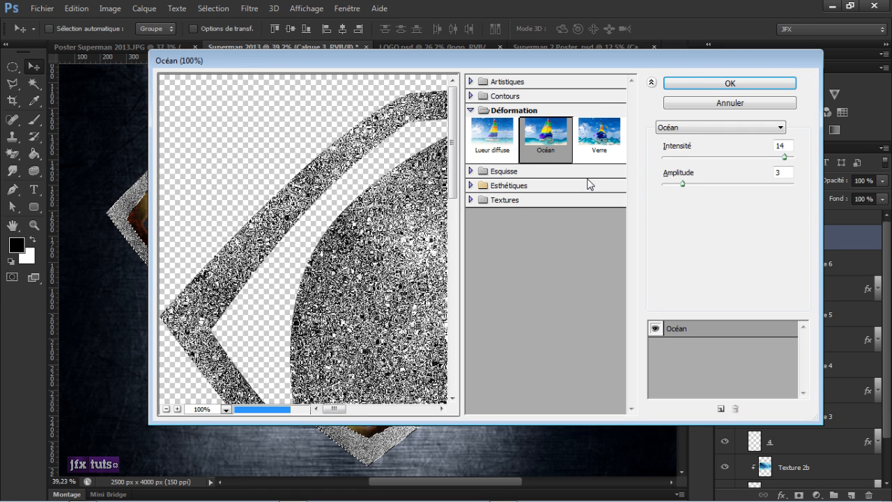
{"action": "left_click", "coordinate": [470, 200]}
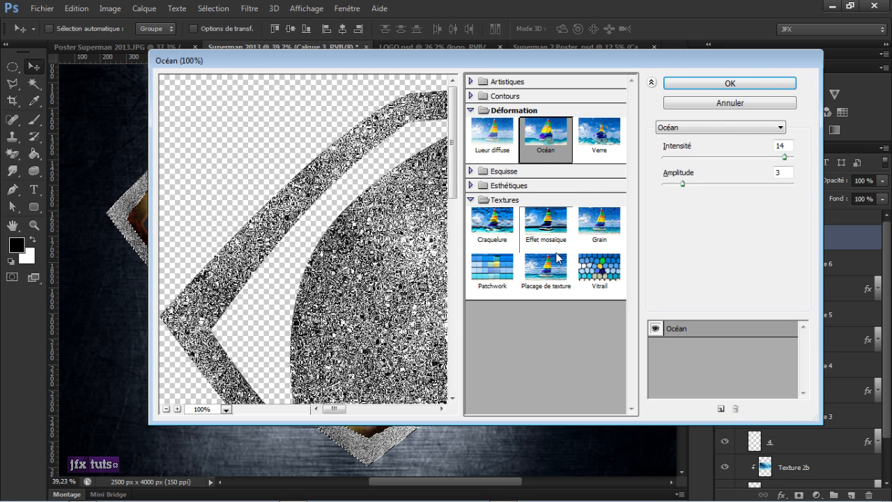
{"action": "left_click", "coordinate": [551, 228]}
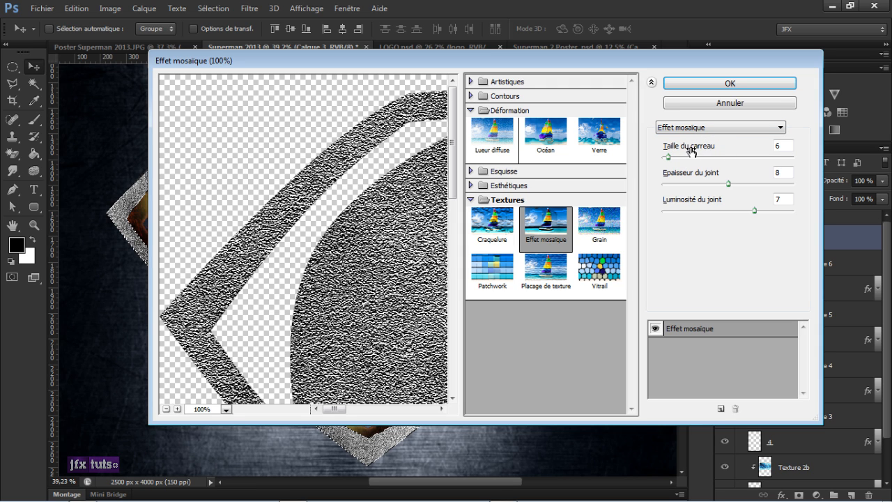
{"action": "double_click", "coordinate": [779, 145]}
{"action": "double_click", "coordinate": [785, 173]}
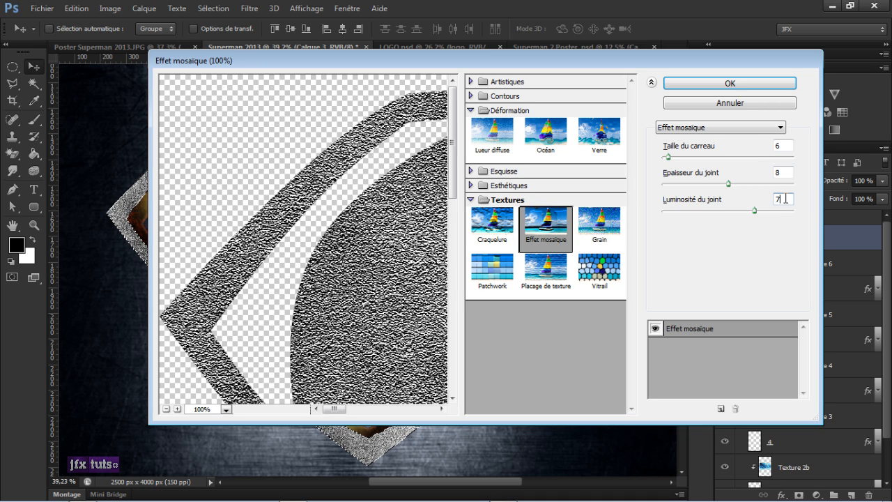
{"action": "double_click", "coordinate": [786, 198]}
{"action": "left_click", "coordinate": [730, 83]}
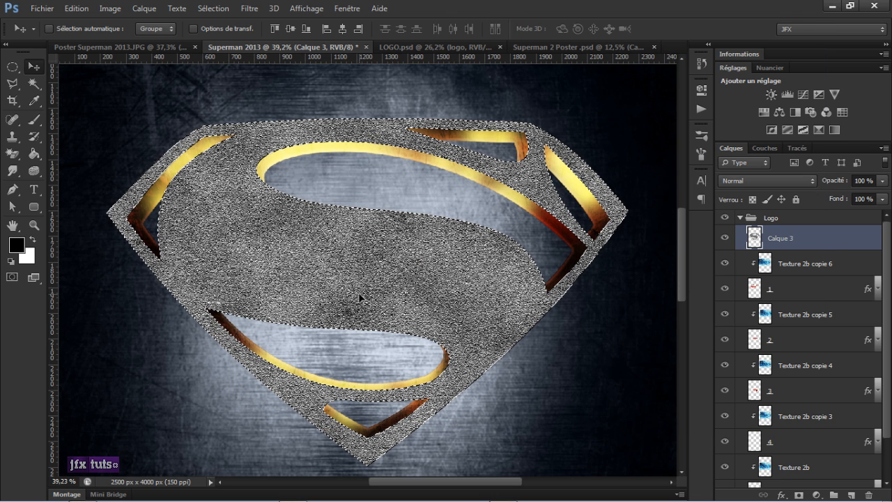
{"action": "key", "text": "ctrl+d"}
Set the grain layer's blend mode to Incrustation and its opacity to 60%
{"action": "left_click", "coordinate": [772, 183]}
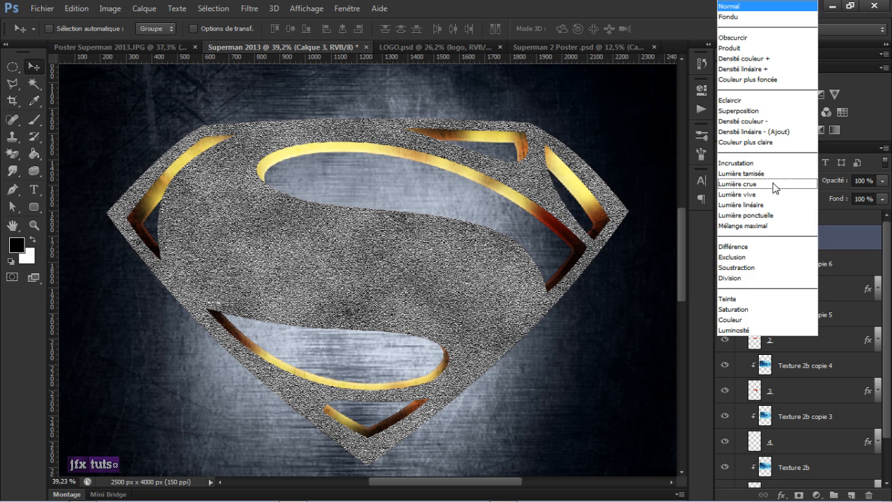
{"action": "left_click", "coordinate": [753, 163]}
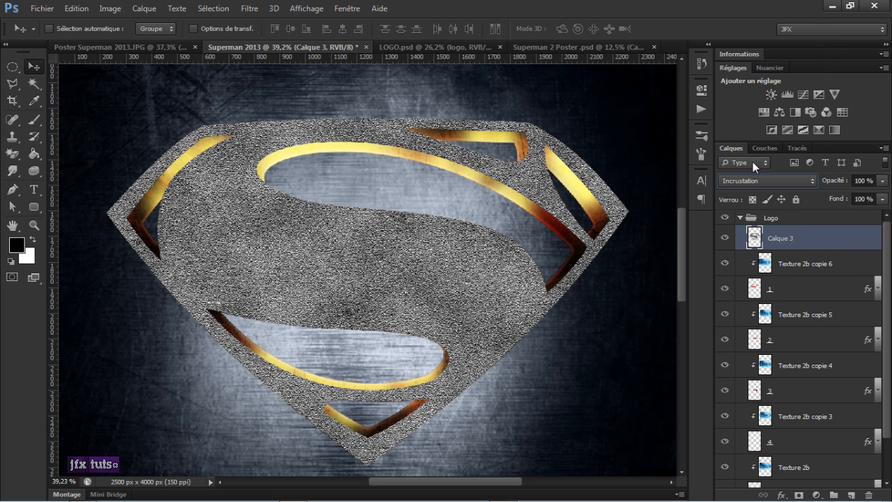
{"action": "double_click", "coordinate": [863, 181]}
{"action": "type", "text": "60"}
{"action": "key", "text": "Return"}
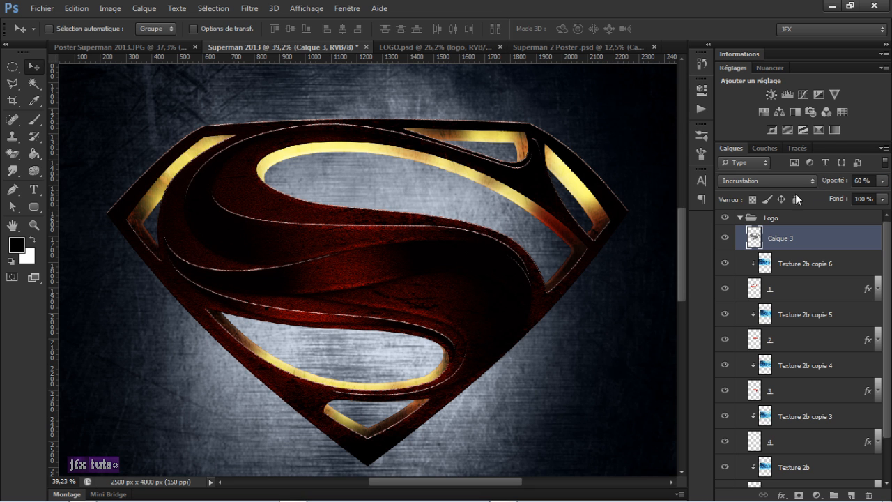
{"action": "scroll", "coordinate": [351, 316], "scroll_direction": "up", "scroll_amount": 3}
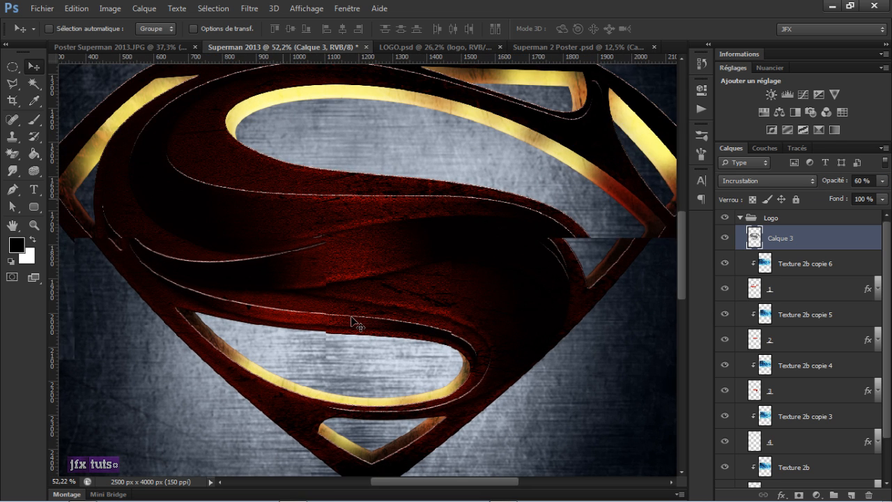
{"action": "scroll", "coordinate": [352, 318], "scroll_direction": "up", "scroll_amount": 1}
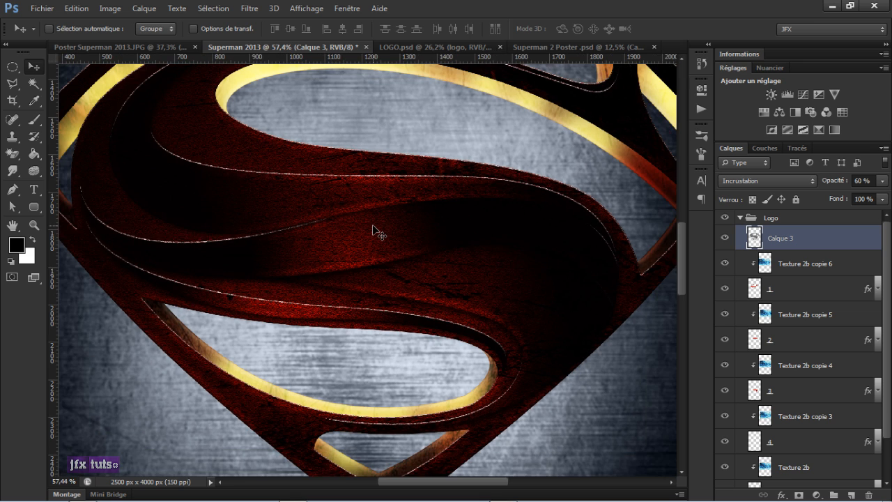
{"action": "scroll", "coordinate": [372, 224], "scroll_direction": "down", "scroll_amount": 4}
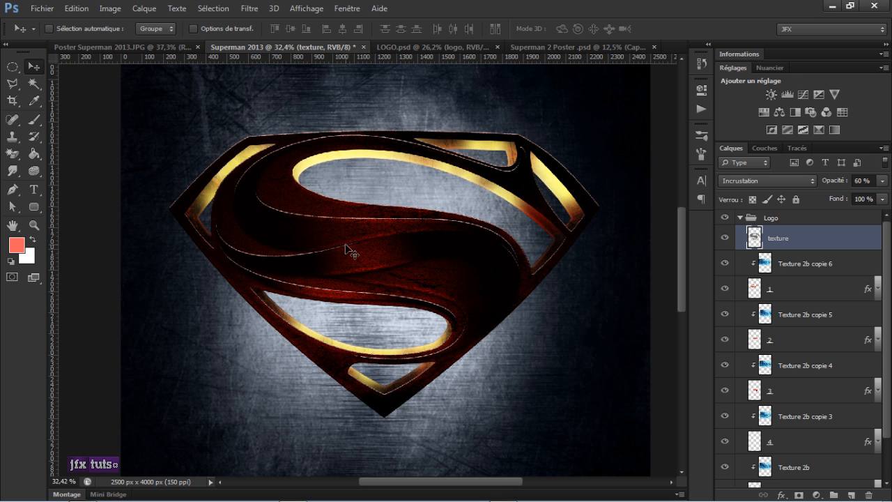
{"action": "scroll", "coordinate": [426, 258], "scroll_direction": "down", "scroll_amount": 2}
{"action": "scroll", "coordinate": [422, 257], "scroll_direction": "up", "scroll_amount": 2}
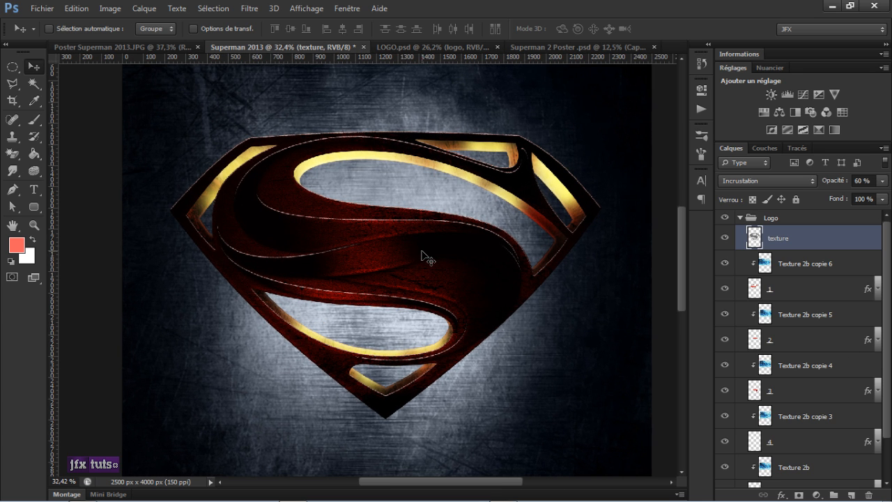
Add an empty layer above the texture layer and use ff5e5e as the foreground colour
{"action": "left_click", "coordinate": [851, 493]}
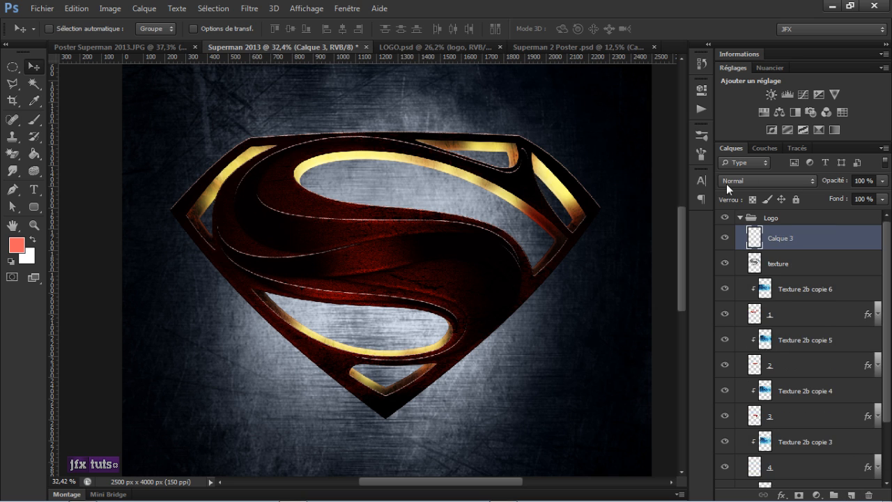
{"action": "left_click", "coordinate": [17, 245]}
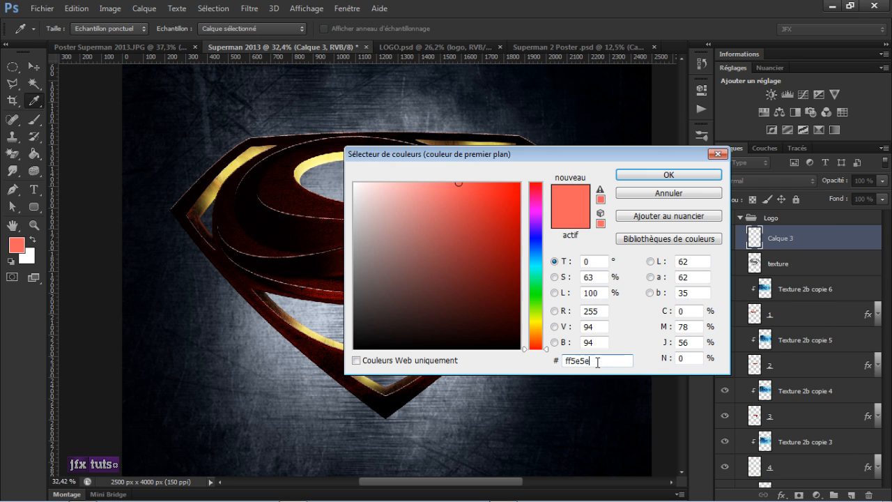
{"action": "left_click_drag", "start_coordinate": [596, 361], "coordinate": [556, 365]}
{"action": "left_click", "coordinate": [671, 175]}
Set up a reflected Premier plan -> transparent gradient with Simuler and Transparence enabled and Inverser disabled
{"action": "left_click", "coordinate": [36, 144]}
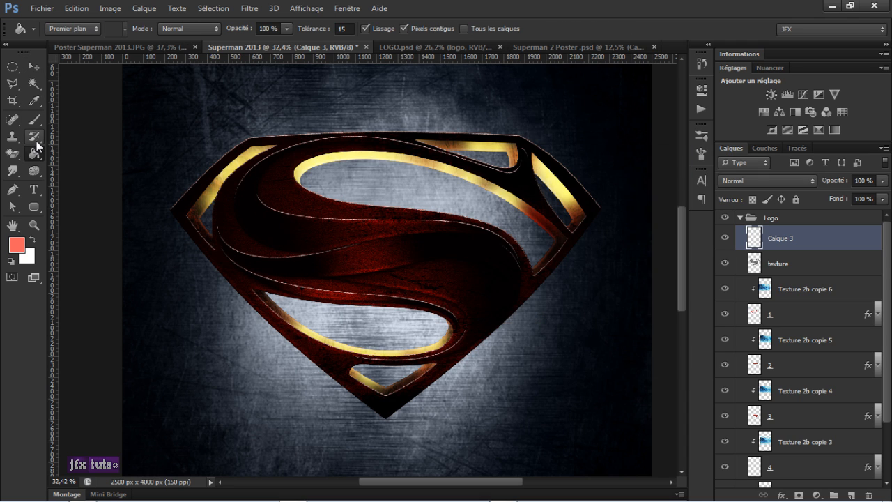
{"action": "key", "text": "shift+g"}
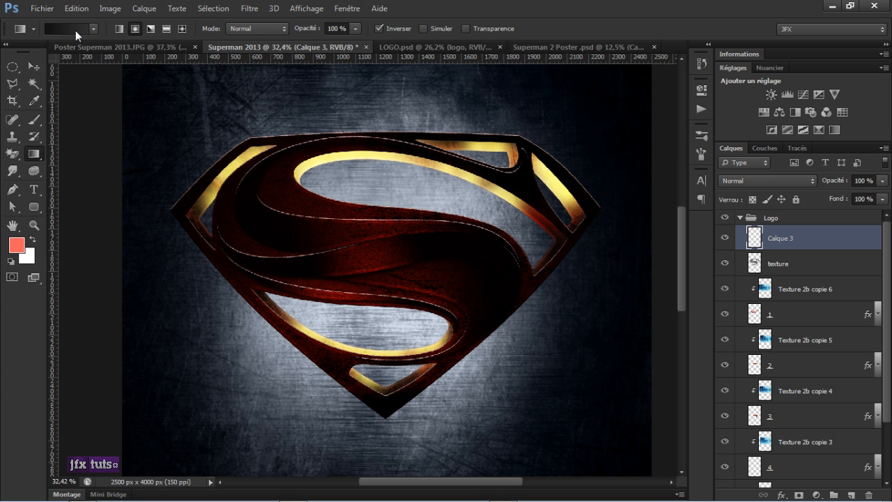
{"action": "left_click", "coordinate": [76, 30]}
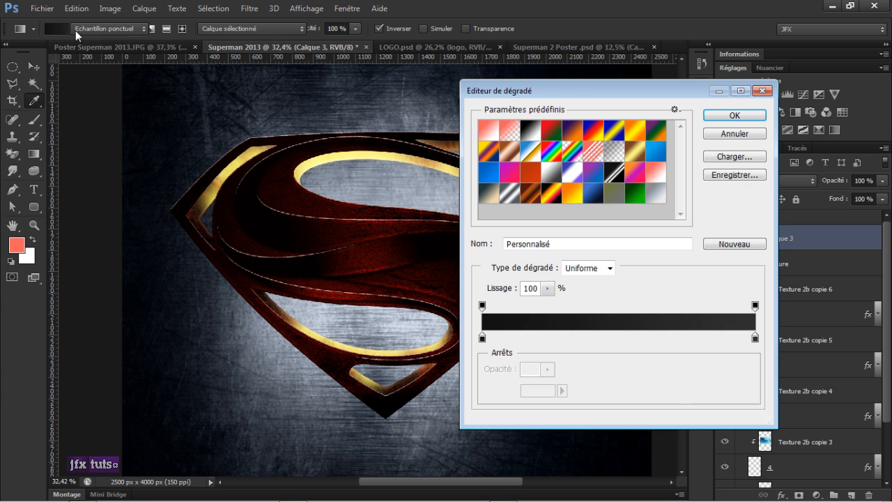
{"action": "left_click", "coordinate": [503, 133]}
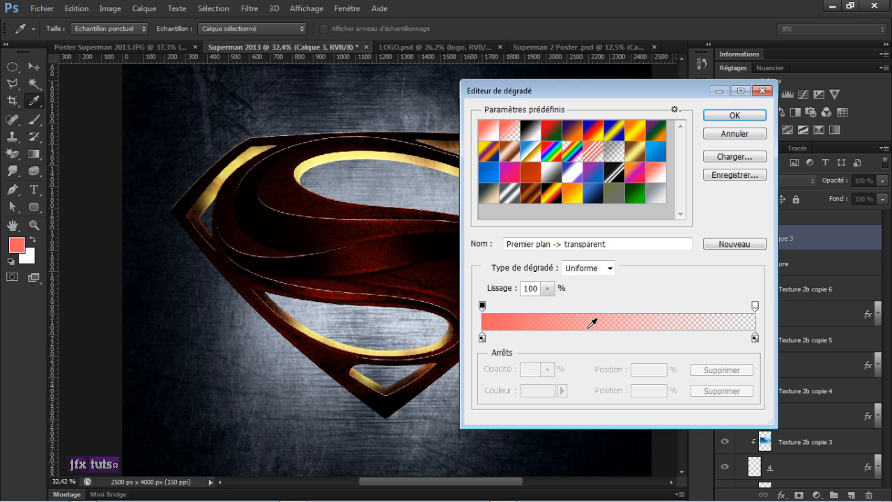
{"action": "left_click", "coordinate": [731, 116]}
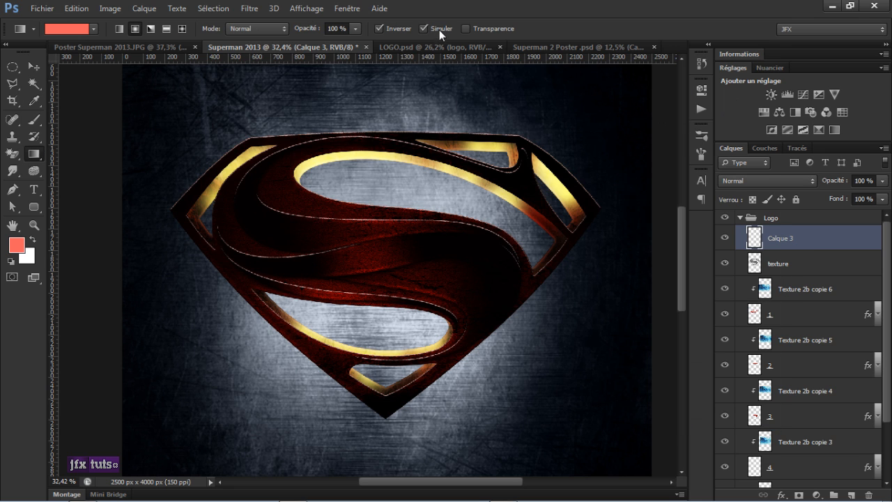
{"action": "left_click", "coordinate": [469, 29]}
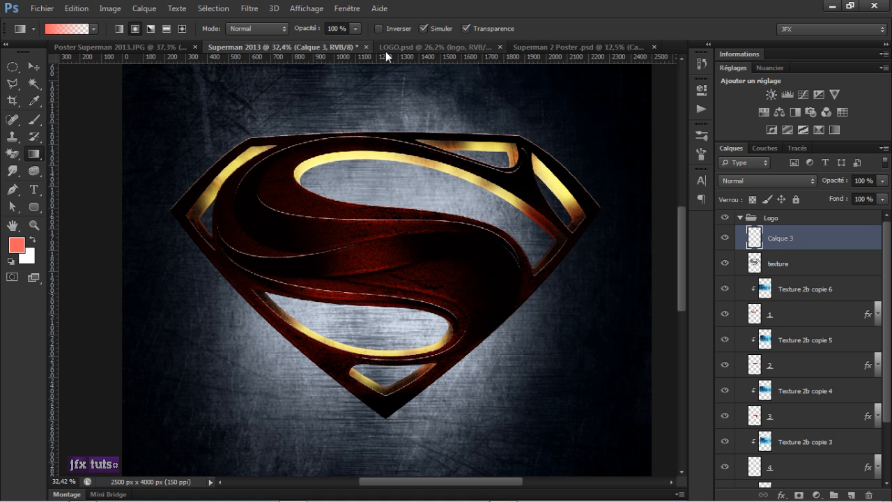
{"action": "left_click", "coordinate": [165, 30]}
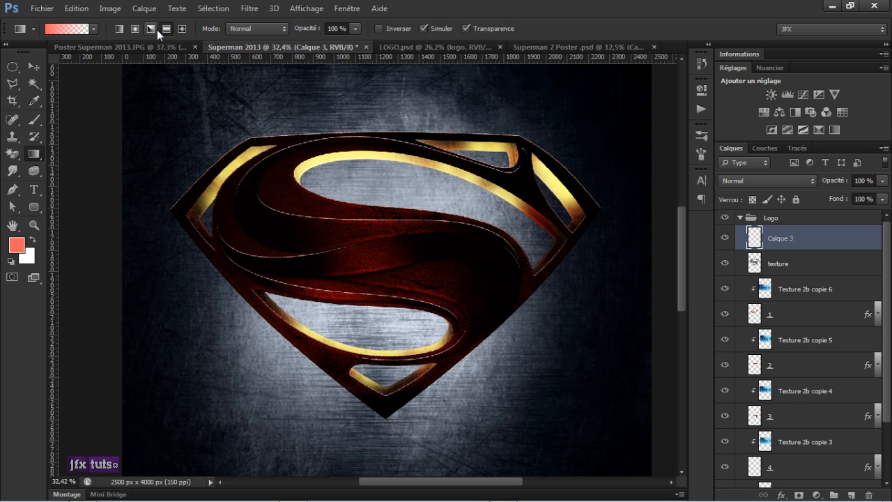
Load the contour copie outline as a selection and draw the gradient horizontally from the logo's centre to its right edge on the new layer
{"action": "left_click_drag", "start_coordinate": [888, 280], "coordinate": [888, 333]}
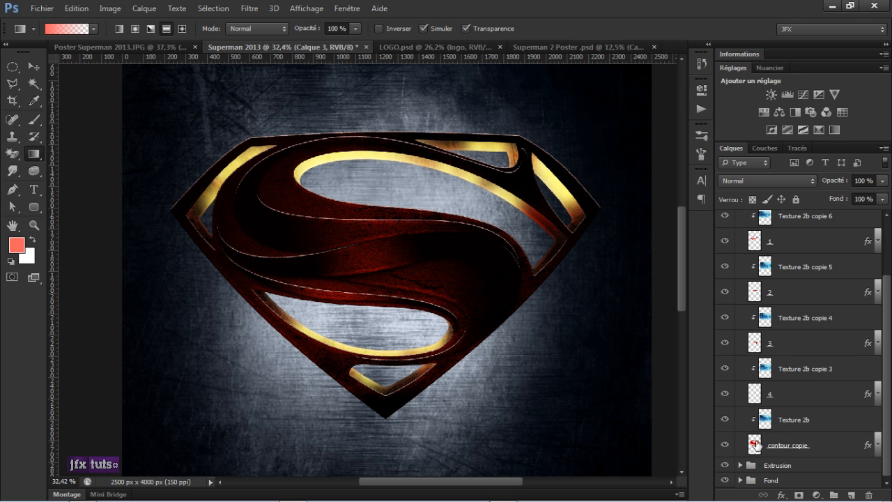
{"action": "left_click", "coordinate": [754, 443], "text": "ctrl"}
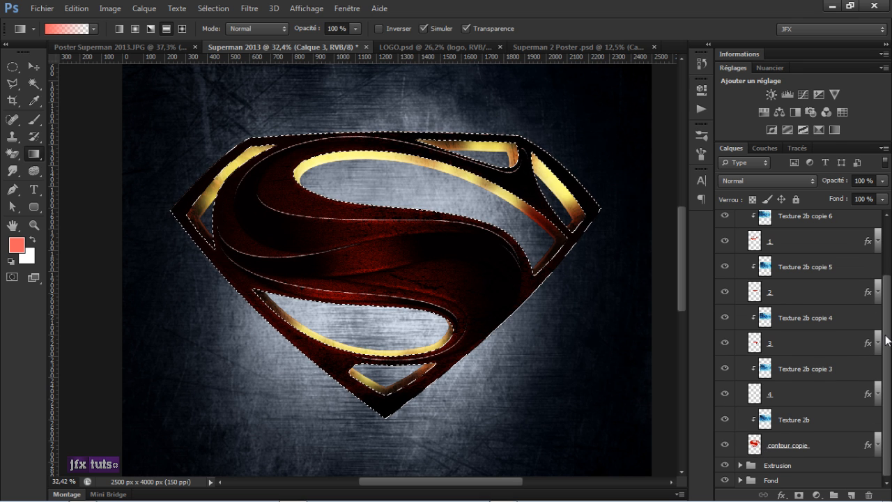
{"action": "left_click_drag", "start_coordinate": [887, 340], "coordinate": [887, 285]}
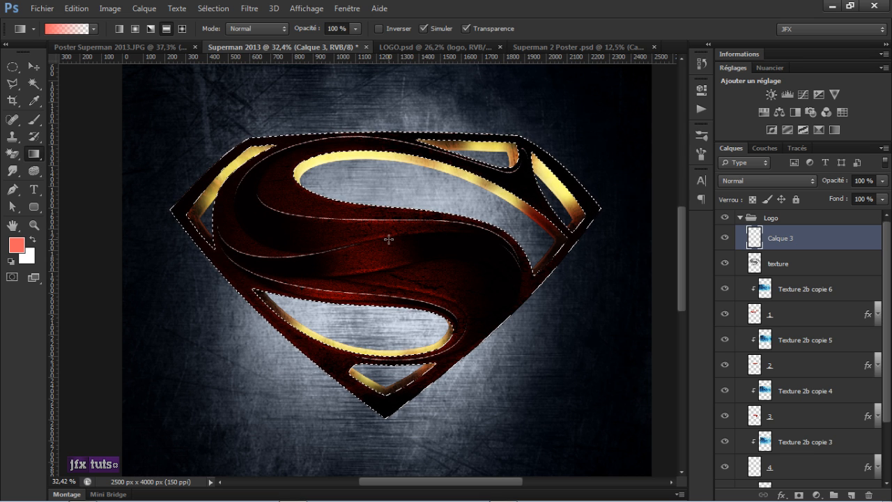
{"action": "left_click_drag", "start_coordinate": [388, 239], "coordinate": [492, 242]}
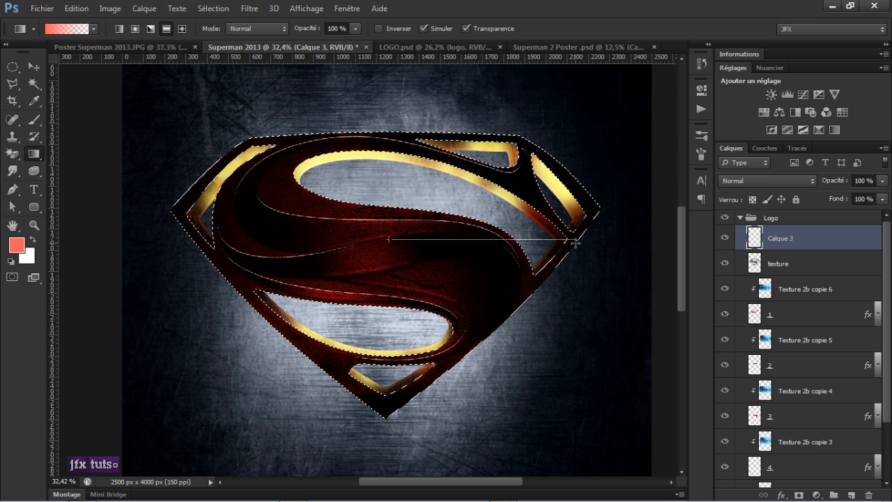
{"action": "left_click_drag", "start_coordinate": [573, 240], "coordinate": [574, 242]}
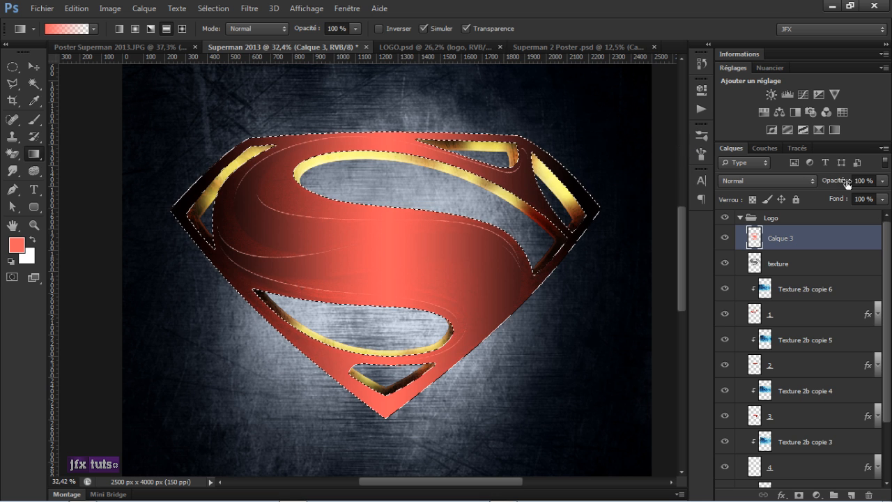
Blend the red gradient layer in Incrustation mode and deselect the logo outline
{"action": "left_click", "coordinate": [799, 182]}
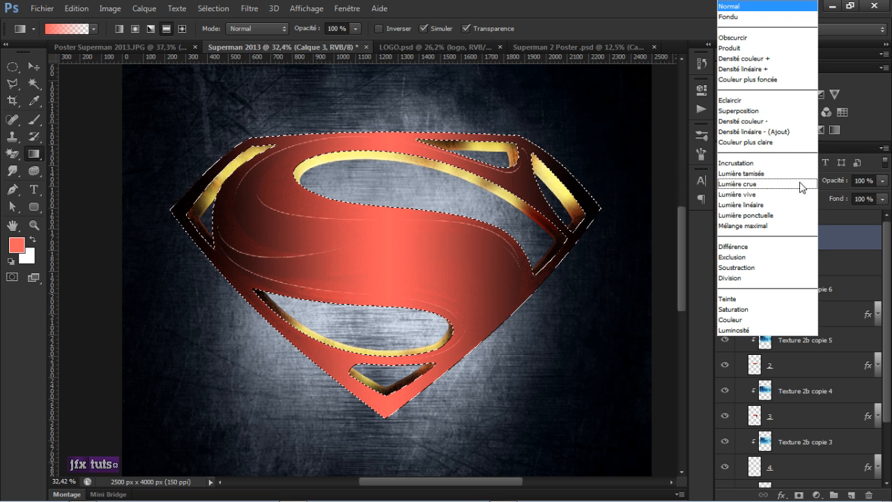
{"action": "left_click", "coordinate": [788, 165]}
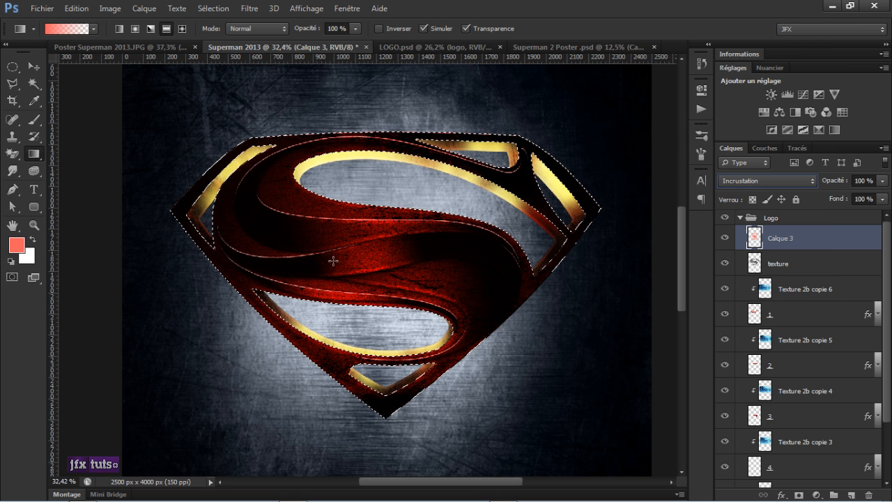
{"action": "key", "text": "ctrl+d"}
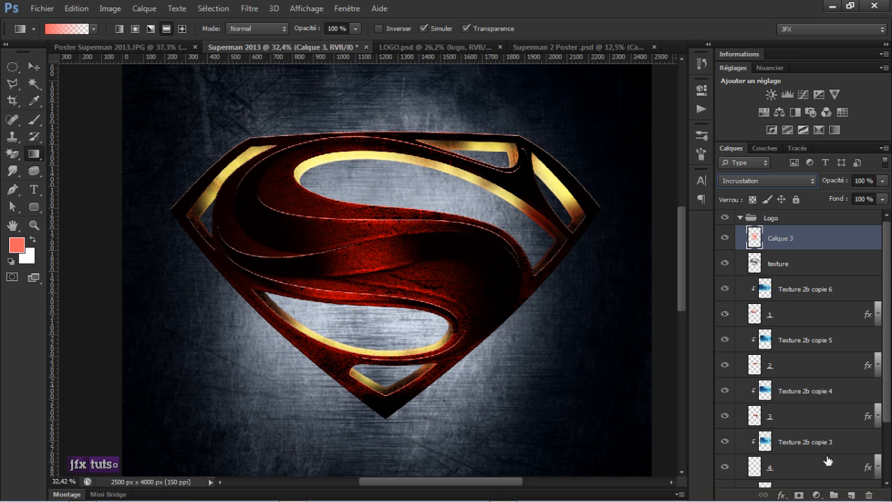
Add a Teinte/Saturation adjustment layer above the gradient layer with Saturation set to -45
{"action": "left_click", "coordinate": [819, 495]}
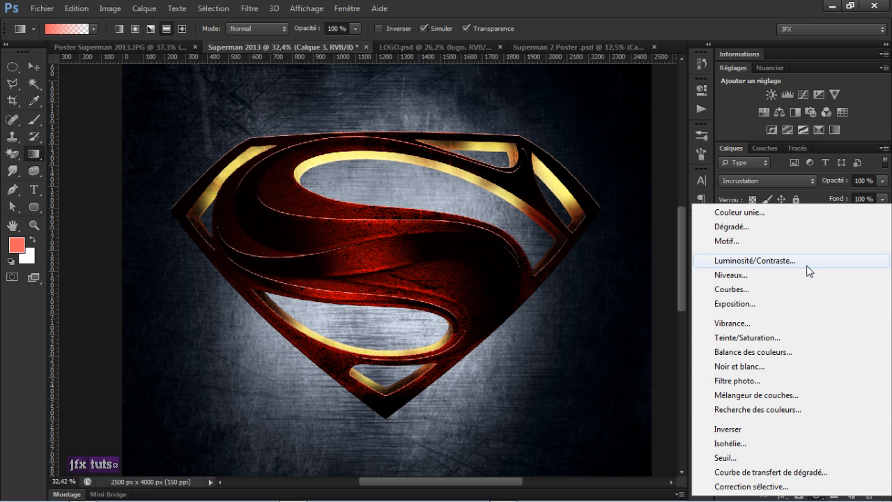
{"action": "left_click", "coordinate": [753, 338]}
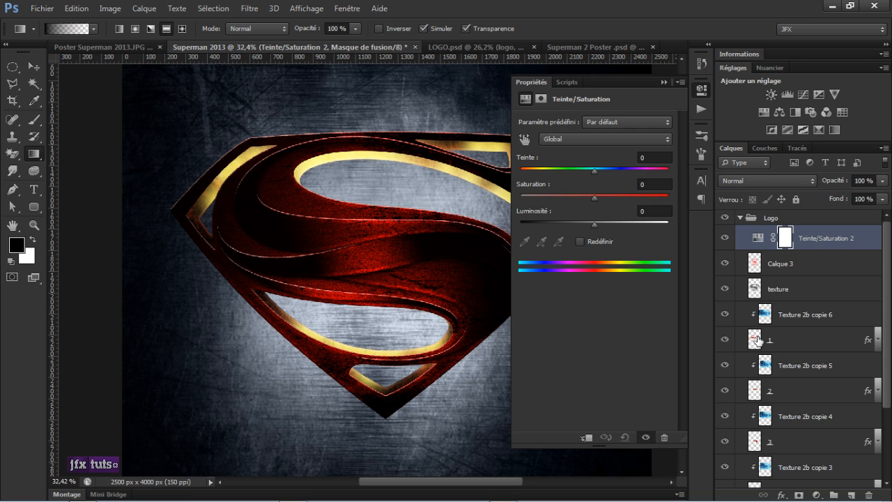
{"action": "left_click", "coordinate": [658, 186]}
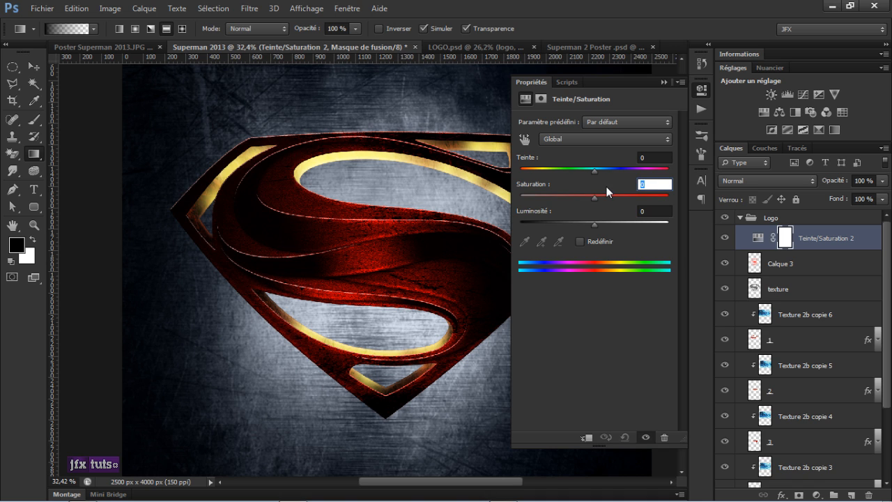
{"action": "type", "text": "-45"}
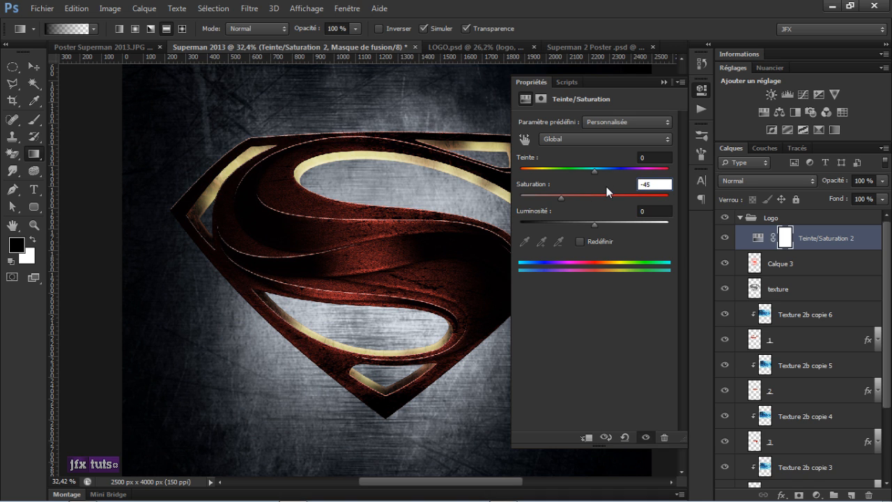
{"action": "key", "text": "Return"}
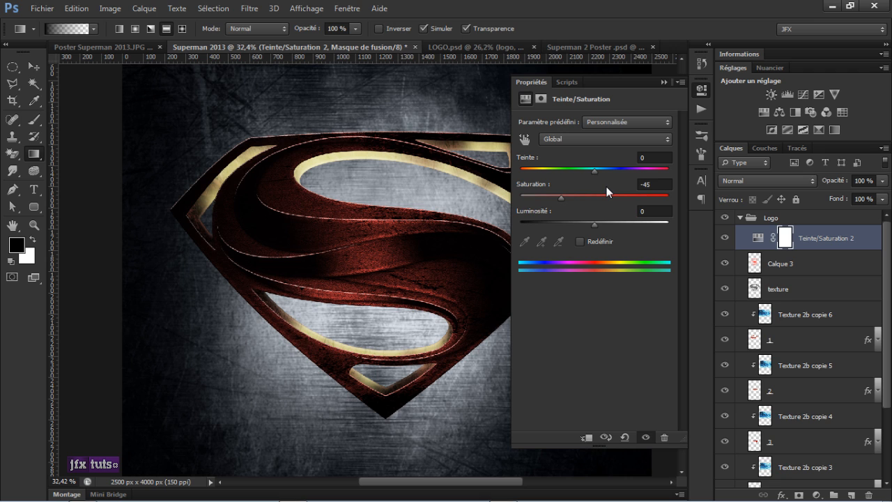
Load the outline of the Extrusion layer as a selection, keeping the Teinte/Saturation 2 mask active
{"action": "left_click", "coordinate": [665, 83]}
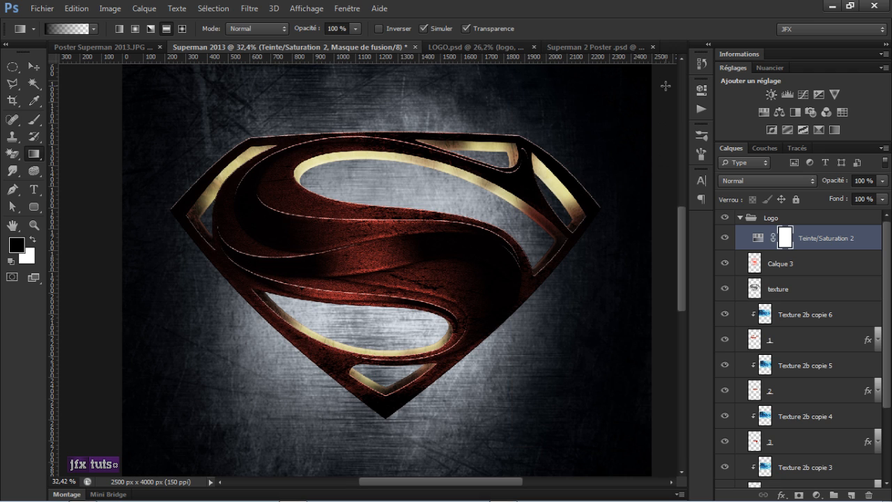
{"action": "left_click_drag", "start_coordinate": [883, 242], "coordinate": [887, 286]}
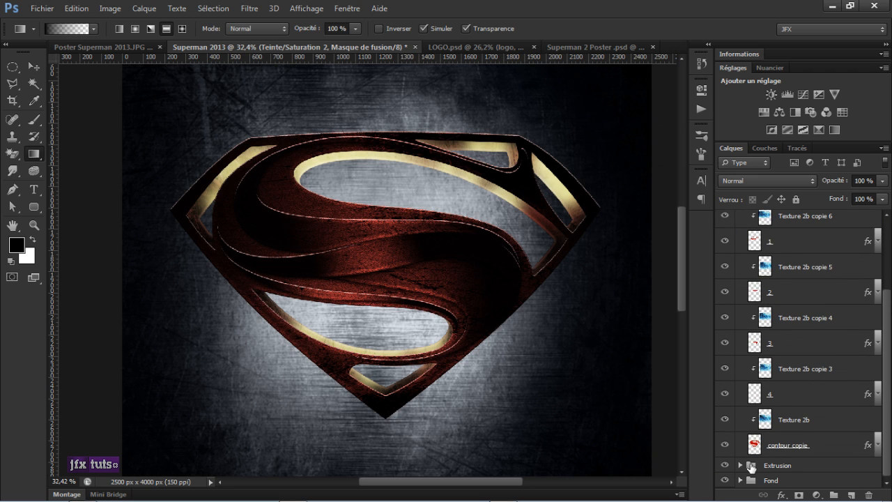
{"action": "left_click", "coordinate": [740, 465]}
{"action": "left_click_drag", "start_coordinate": [888, 278], "coordinate": [884, 372]}
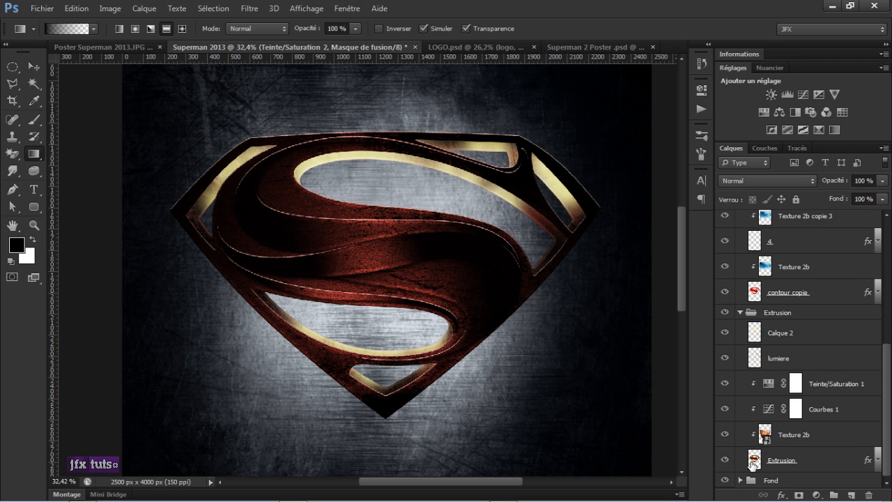
{"action": "left_click_drag", "start_coordinate": [752, 461], "coordinate": [757, 463]}
{"action": "left_click", "coordinate": [755, 460], "text": "ctrl"}
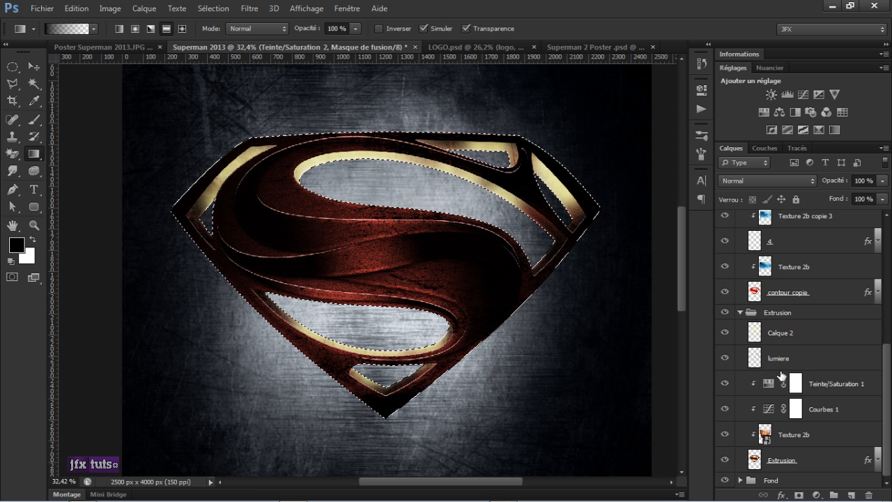
{"action": "scroll", "coordinate": [782, 375], "scroll_direction": "up", "scroll_amount": 3}
{"action": "scroll", "coordinate": [781, 375], "scroll_direction": "up", "scroll_amount": 5}
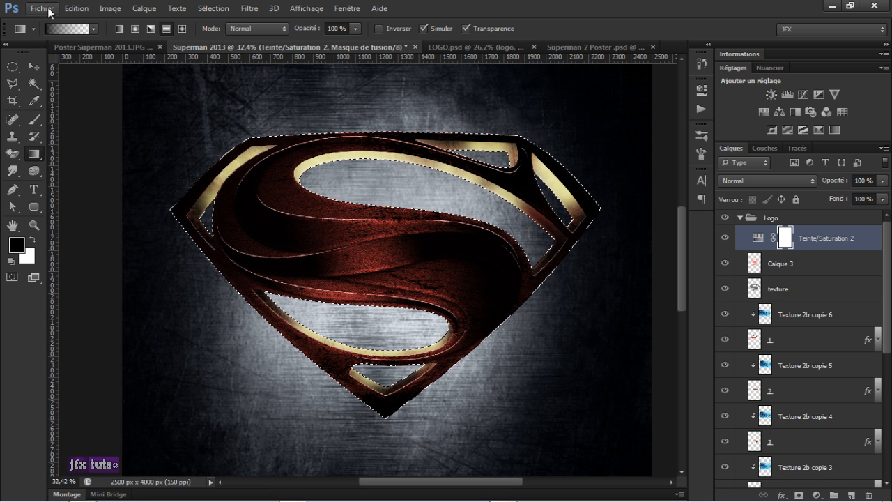
Fill the selected Extrusion area of the Teinte/Saturation 2 mask with 50% gris in Normal mode at 100% opacity
{"action": "left_click", "coordinate": [76, 11]}
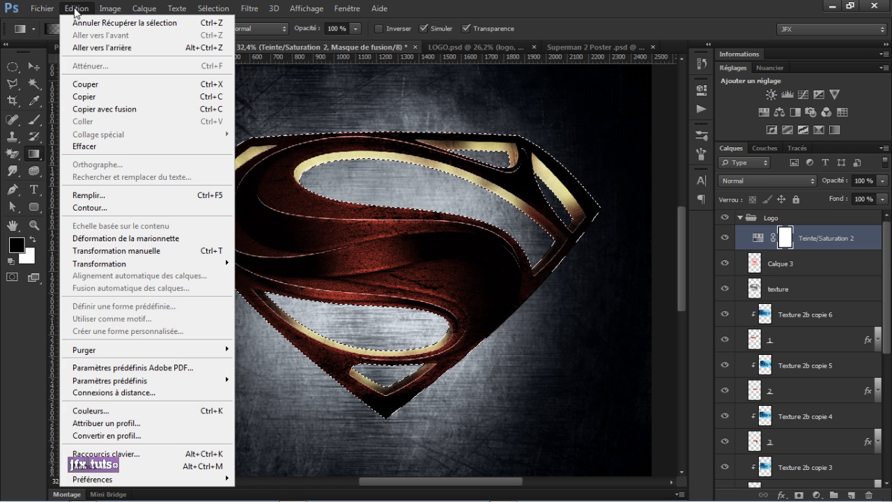
{"action": "left_click", "coordinate": [109, 200]}
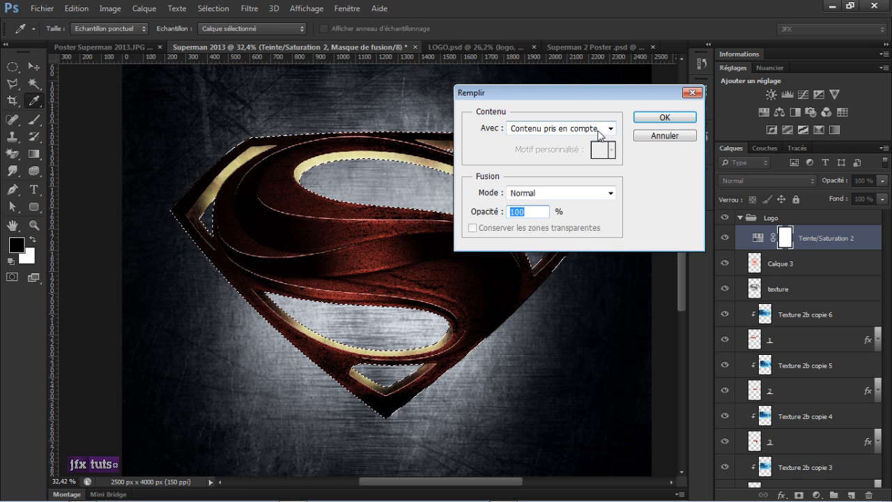
{"action": "left_click", "coordinate": [592, 129]}
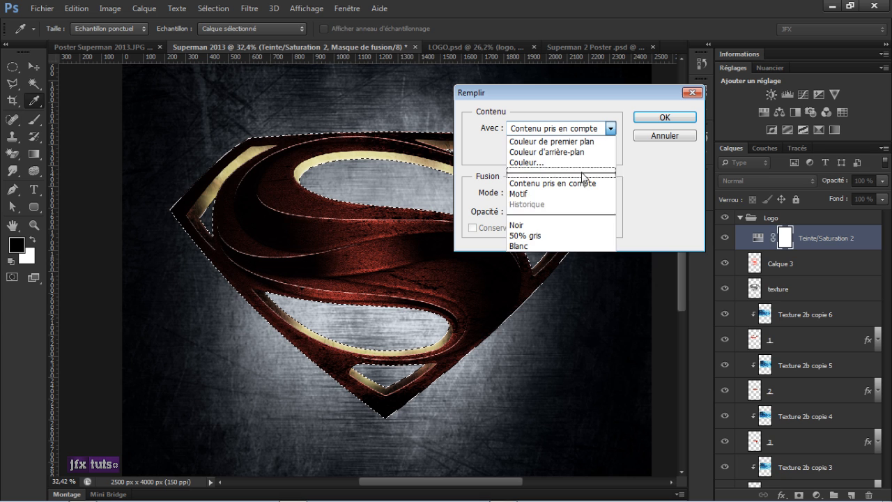
{"action": "left_click", "coordinate": [553, 241]}
{"action": "left_click", "coordinate": [662, 117]}
{"action": "key", "text": "g"}
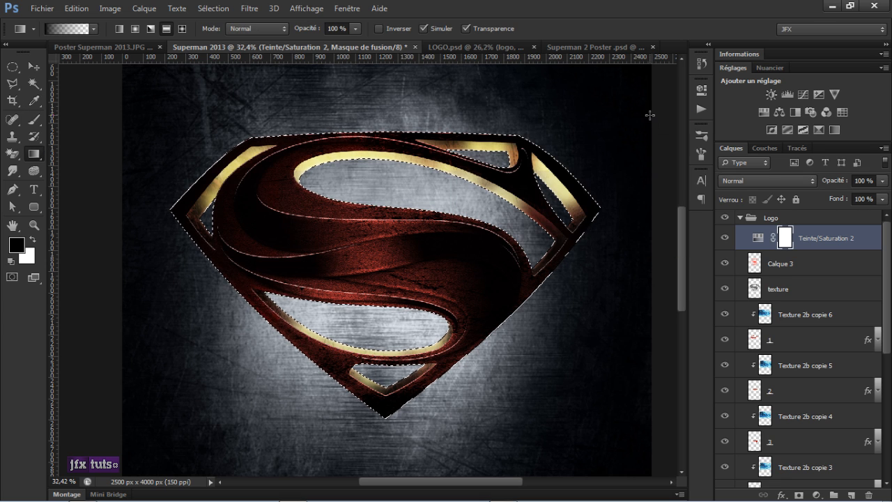
Collapse the Extrusion group and load the outline of the contour copie layer as a selection
{"action": "left_click_drag", "start_coordinate": [885, 271], "coordinate": [888, 301]}
{"action": "left_click", "coordinate": [739, 424]}
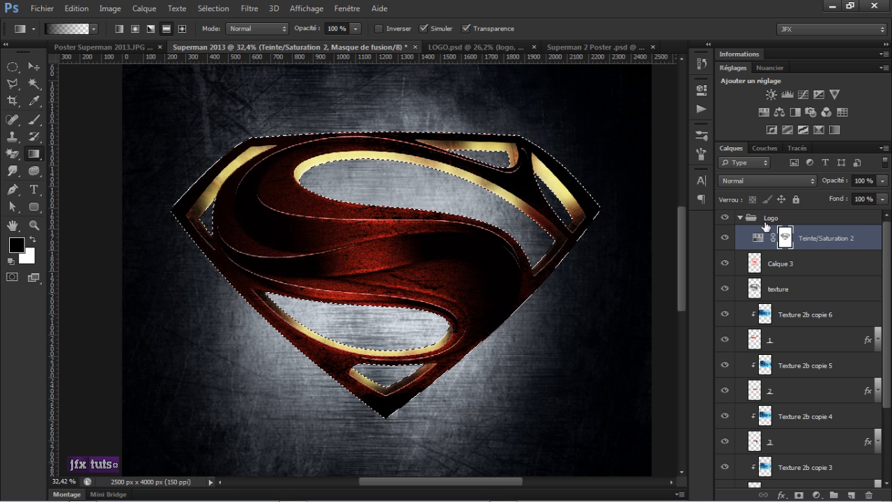
{"action": "scroll", "coordinate": [880, 235], "scroll_direction": "down", "scroll_amount": 3}
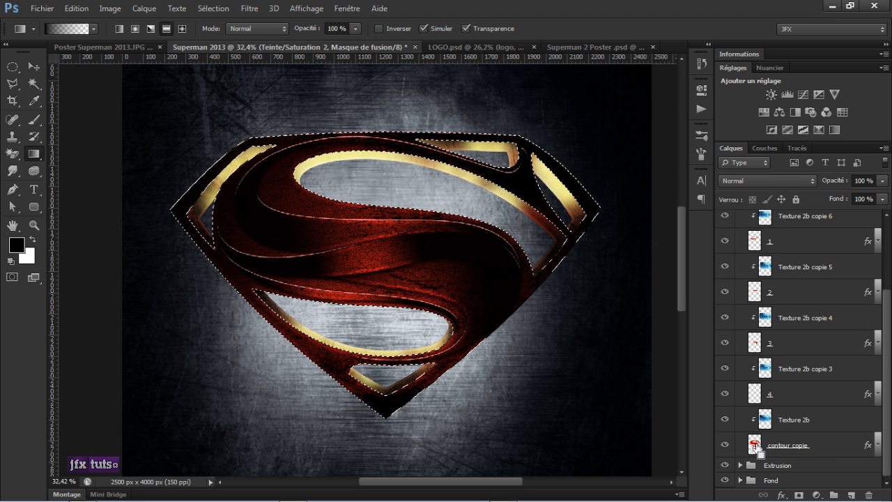
{"action": "left_click", "coordinate": [77, 10]}
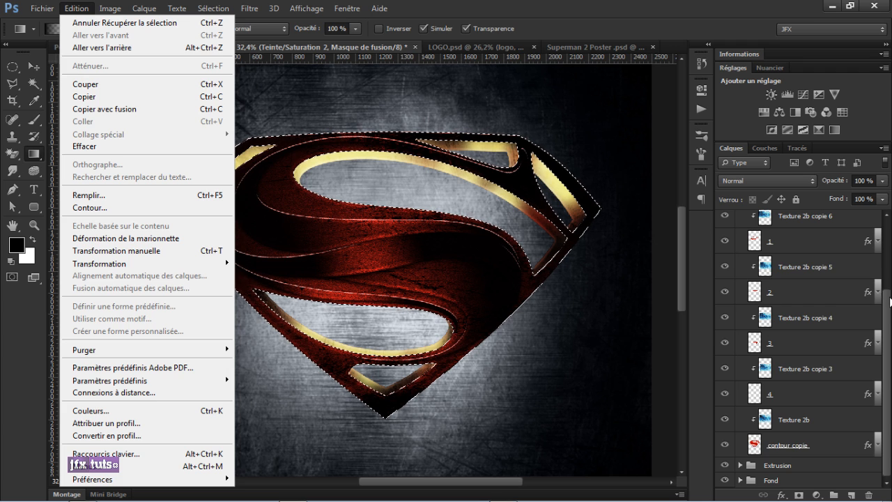
{"action": "left_click_drag", "start_coordinate": [888, 302], "coordinate": [888, 227]}
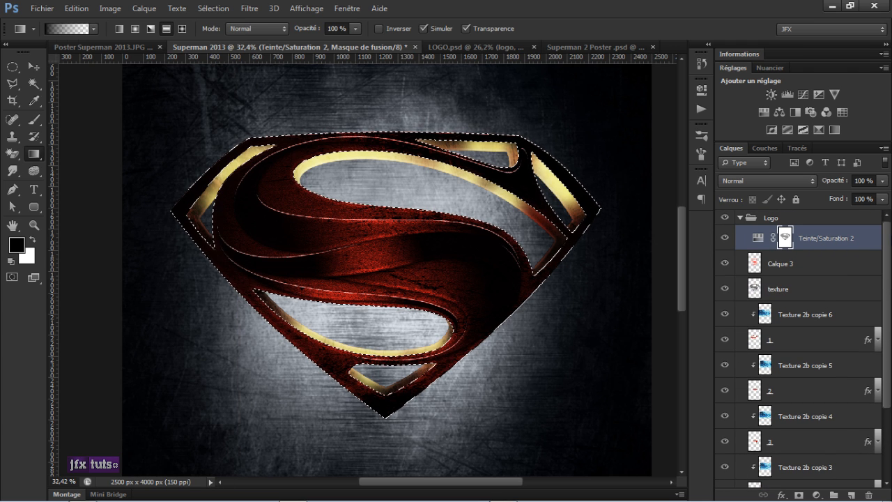
Fill the contour copie selection on the Teinte/Saturation 2 mask with Noir at 100% opacity, and deselect it
{"action": "left_click", "coordinate": [81, 10]}
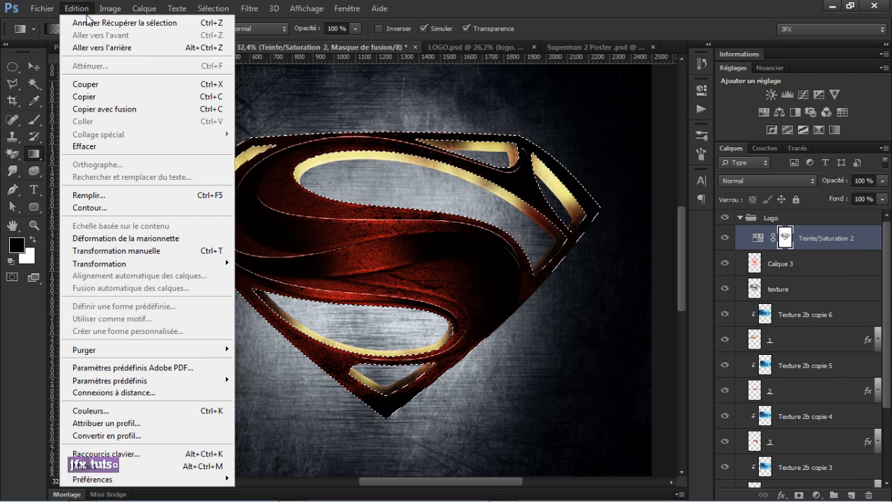
{"action": "left_click", "coordinate": [88, 195]}
{"action": "left_click", "coordinate": [565, 133]}
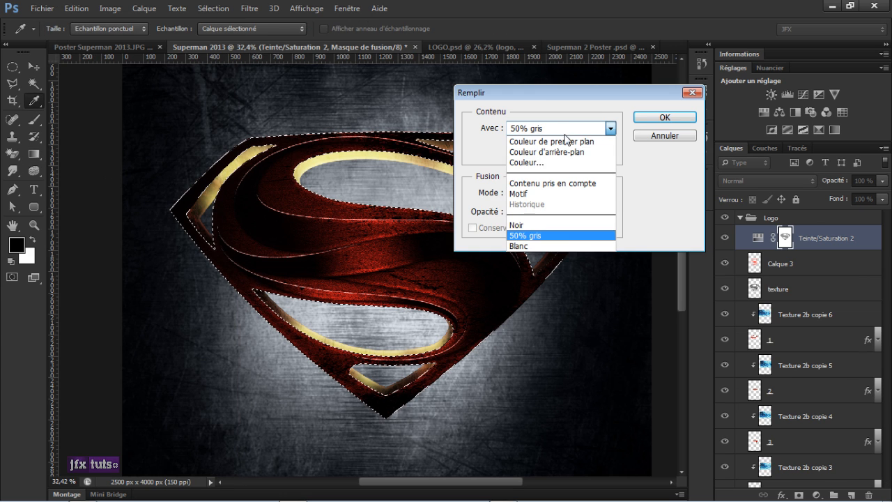
{"action": "left_click", "coordinate": [561, 224]}
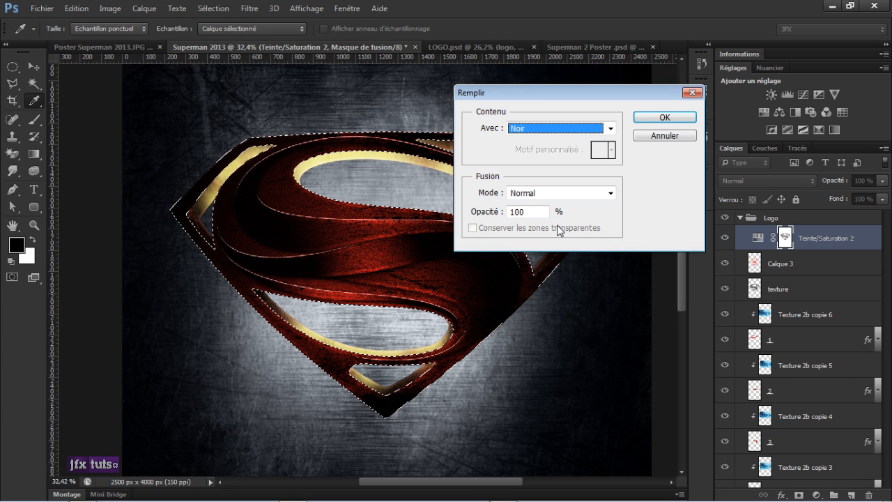
{"action": "left_click", "coordinate": [652, 119]}
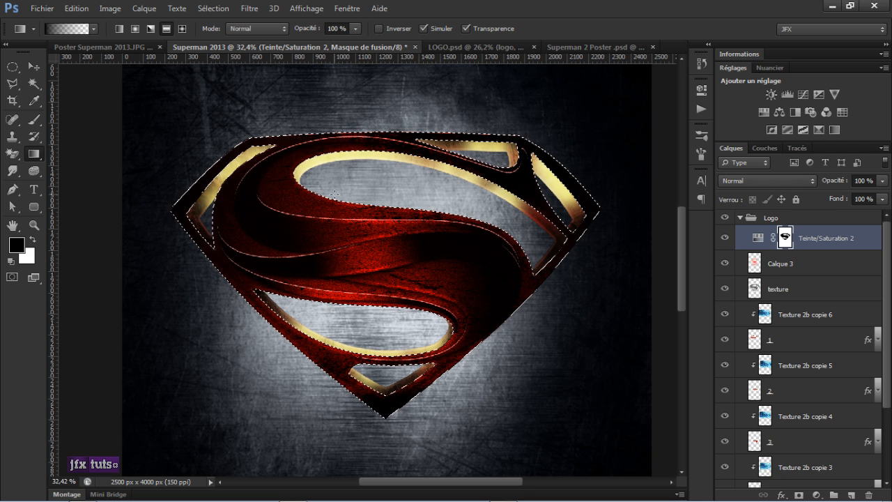
{"action": "key", "text": "ctrl+d"}
{"action": "key", "text": "v"}
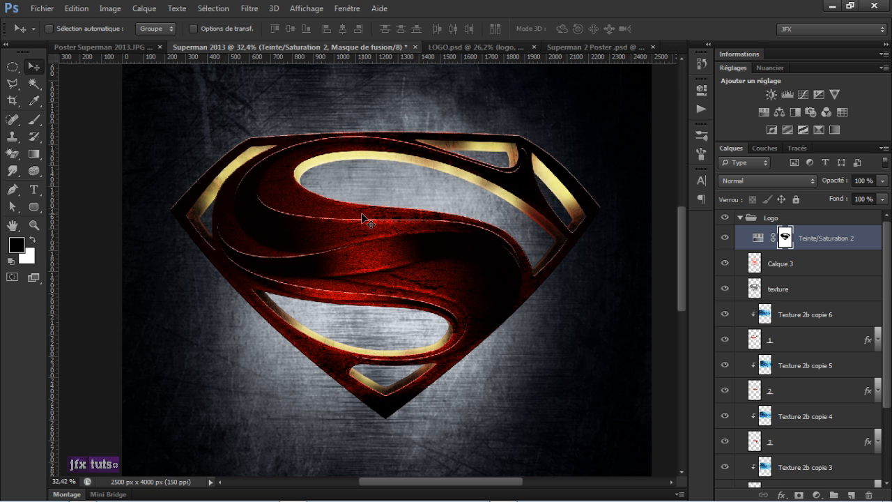
Toggle the visibility of Teinte/Saturation 2 and Calque 3 off and on to compare their effect on the logo
{"action": "left_click", "coordinate": [725, 238]}
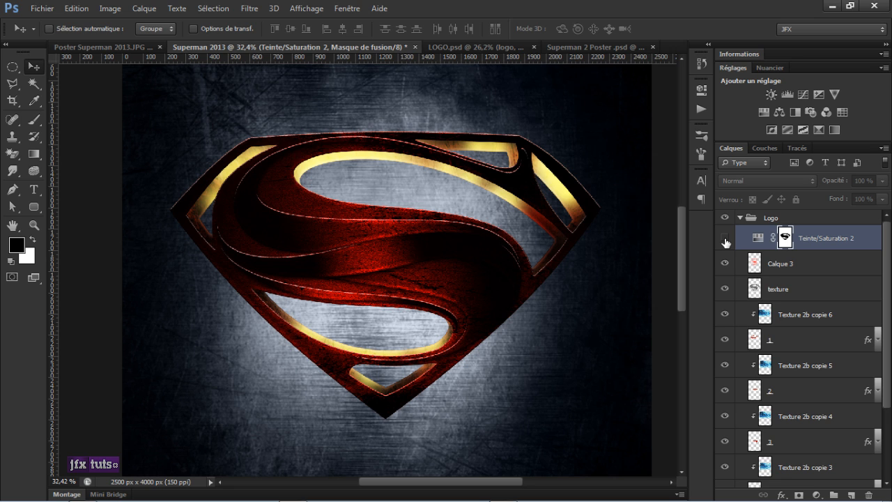
{"action": "left_click", "coordinate": [725, 238]}
{"action": "left_click", "coordinate": [724, 264]}
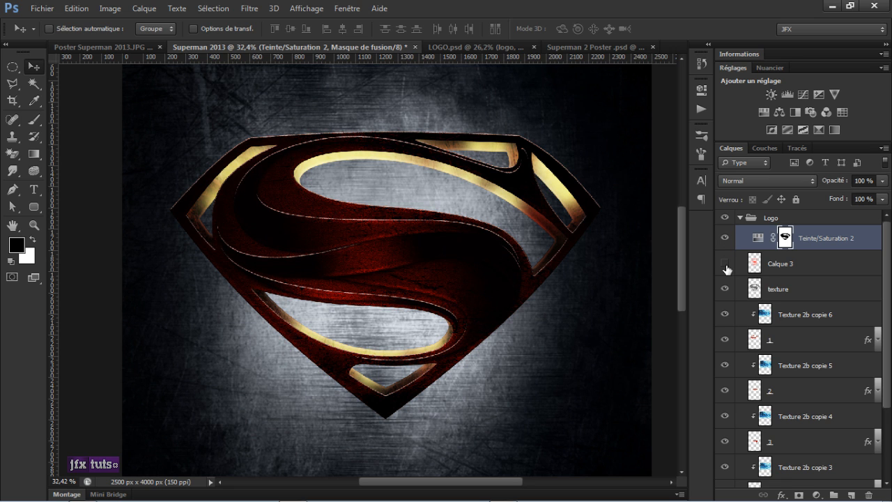
{"action": "left_click", "coordinate": [725, 263]}
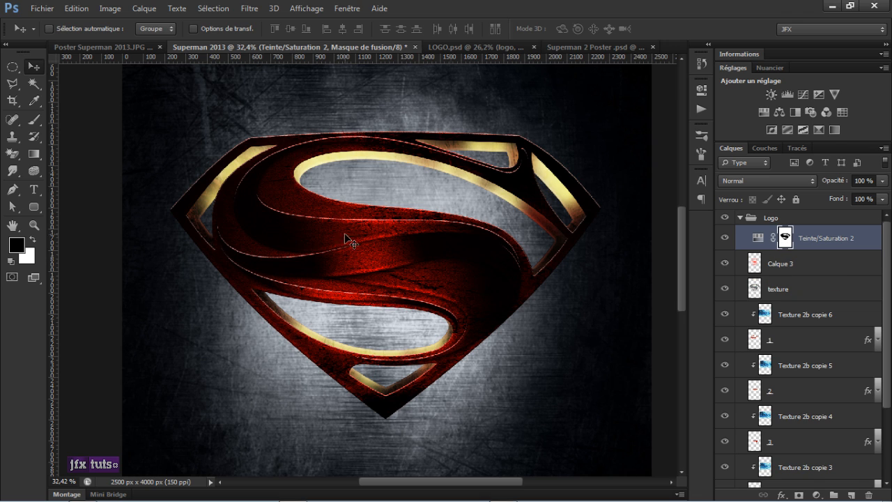
Display the Teinte/Saturation 2 mask on its own, invert it with Négatif, and return to the normal image view
{"action": "left_click", "coordinate": [786, 238], "text": "alt"}
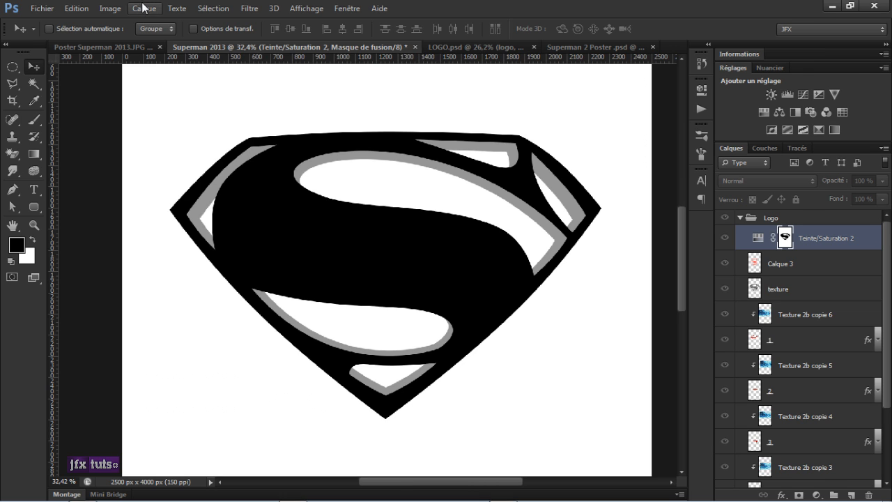
{"action": "left_click", "coordinate": [110, 8]}
{"action": "mouse_move", "coordinate": [123, 42]}
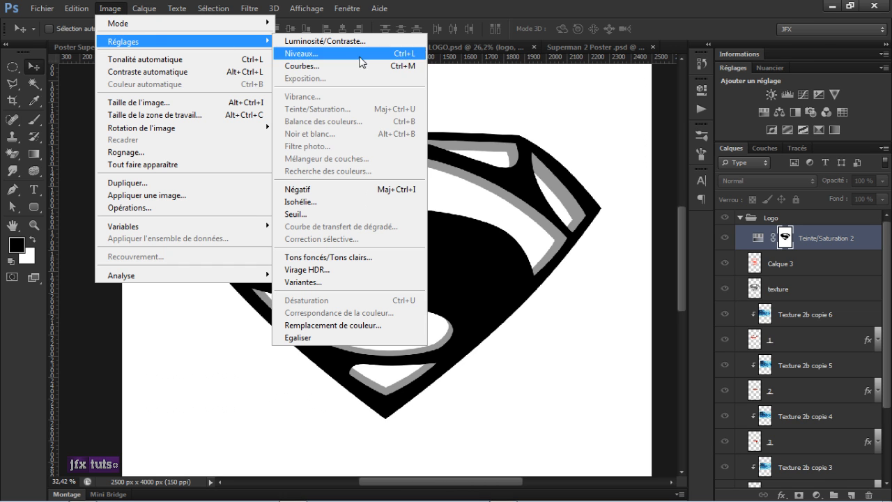
{"action": "left_click", "coordinate": [382, 189]}
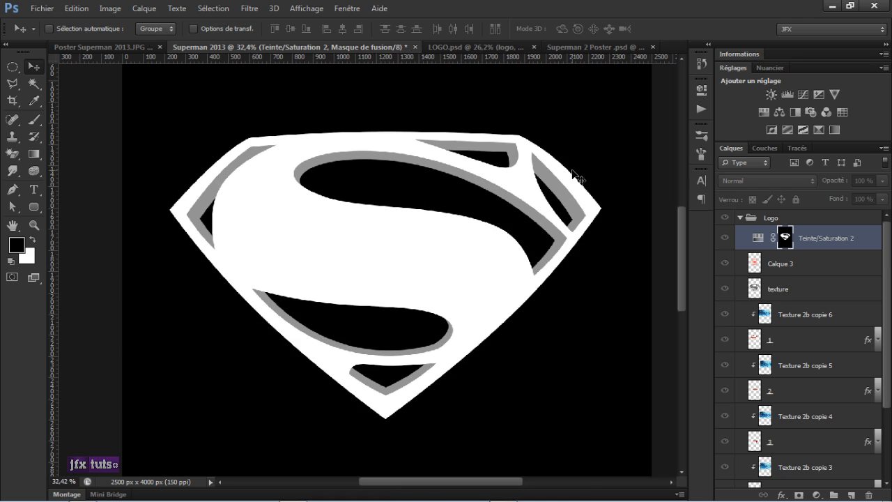
{"action": "left_click", "coordinate": [786, 238], "text": "alt"}
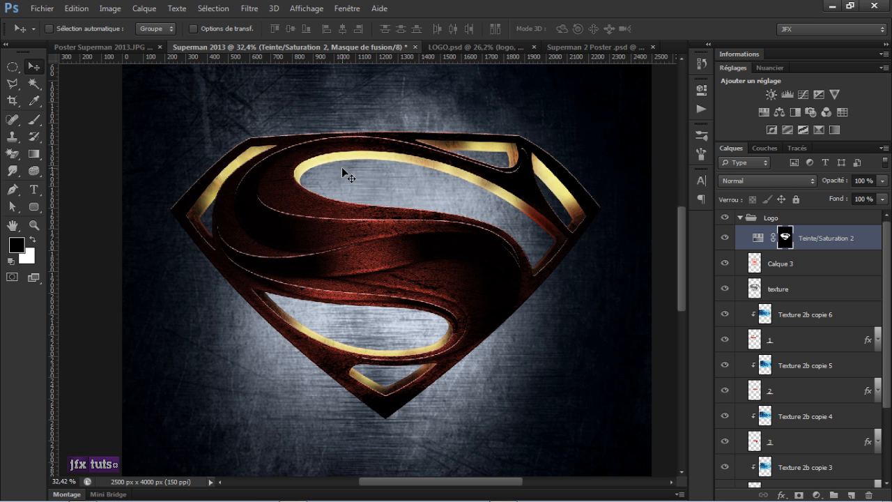
Collapse the Logo group and add a layer named ombre directly beneath the Extrusion layer in the Extrusion group
{"action": "scroll", "coordinate": [352, 143], "scroll_direction": "down", "scroll_amount": 3}
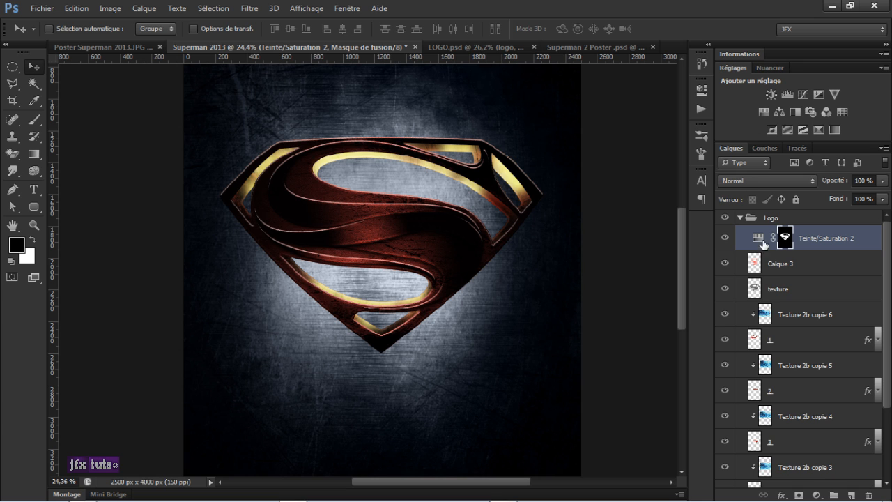
{"action": "scroll", "coordinate": [436, 184], "scroll_direction": "up", "scroll_amount": 3}
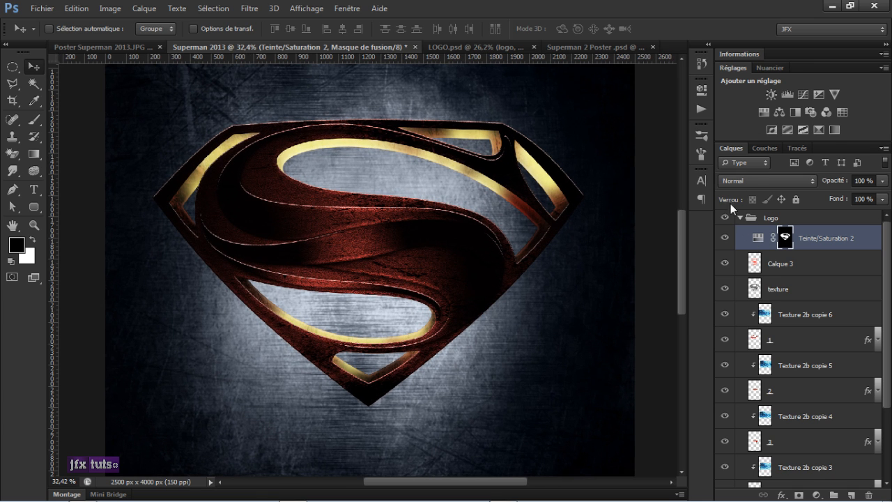
{"action": "left_click", "coordinate": [740, 217]}
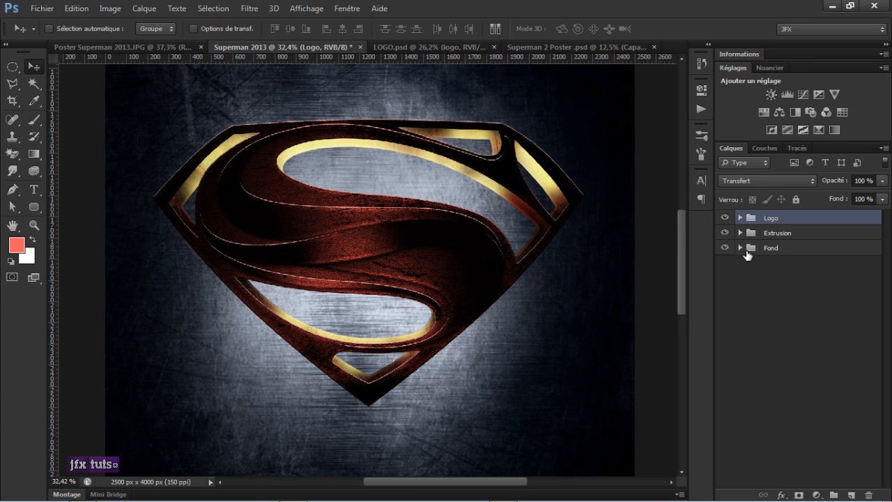
{"action": "left_click", "coordinate": [740, 233]}
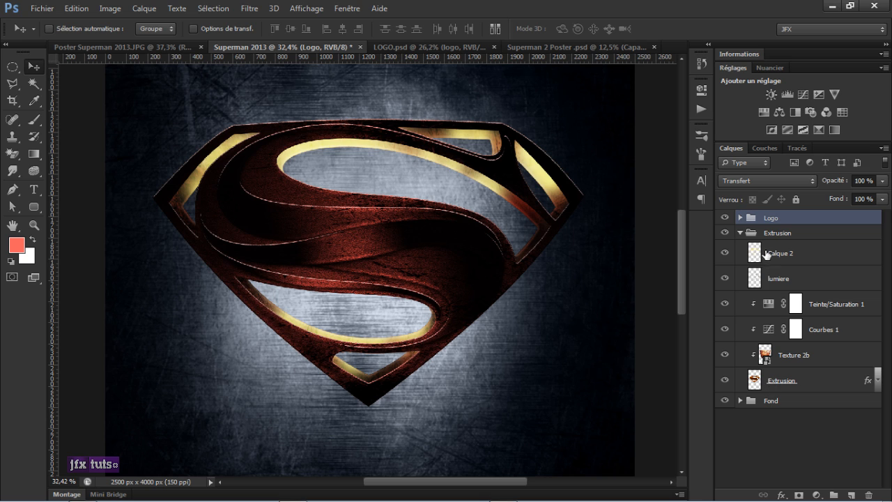
{"action": "left_click", "coordinate": [777, 235]}
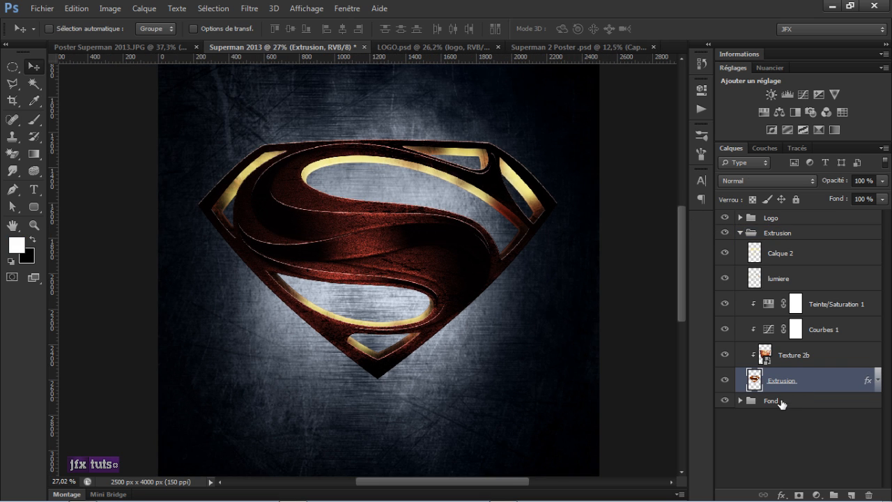
{"action": "left_click", "coordinate": [852, 494]}
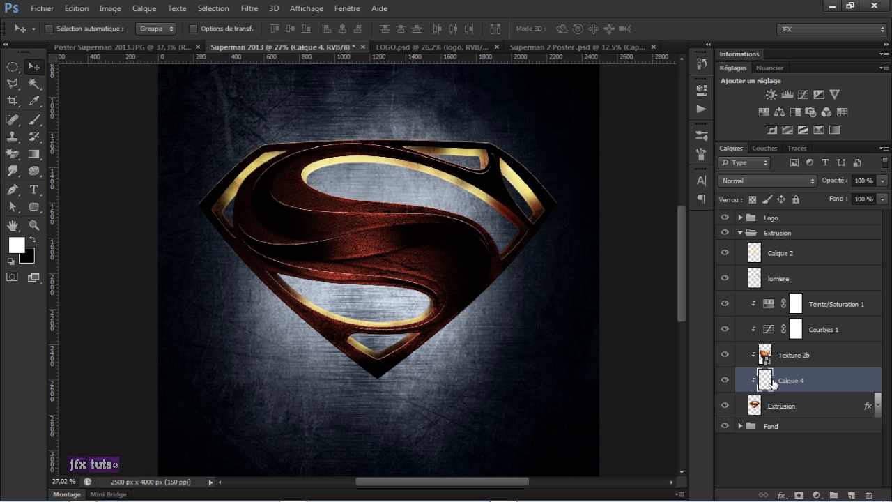
{"action": "left_click_drag", "start_coordinate": [774, 383], "coordinate": [773, 412]}
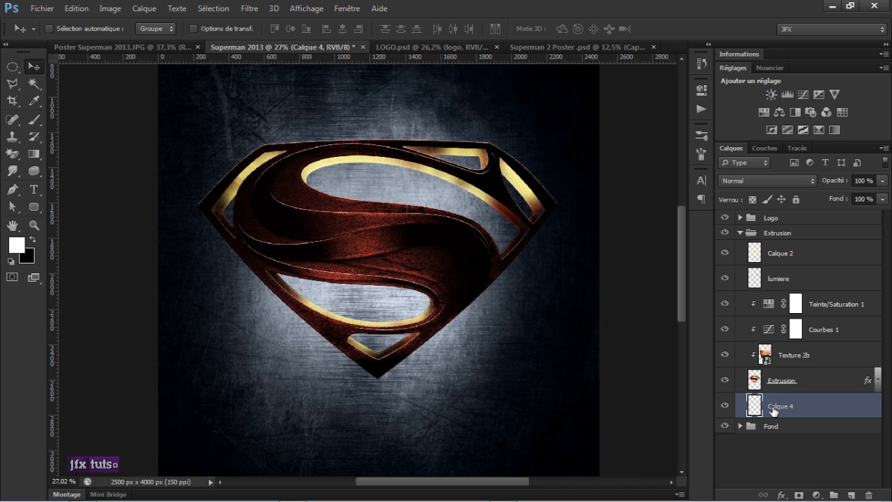
{"action": "double_click", "coordinate": [788, 407]}
{"action": "type", "text": "ombre"}
{"action": "key", "text": "Return"}
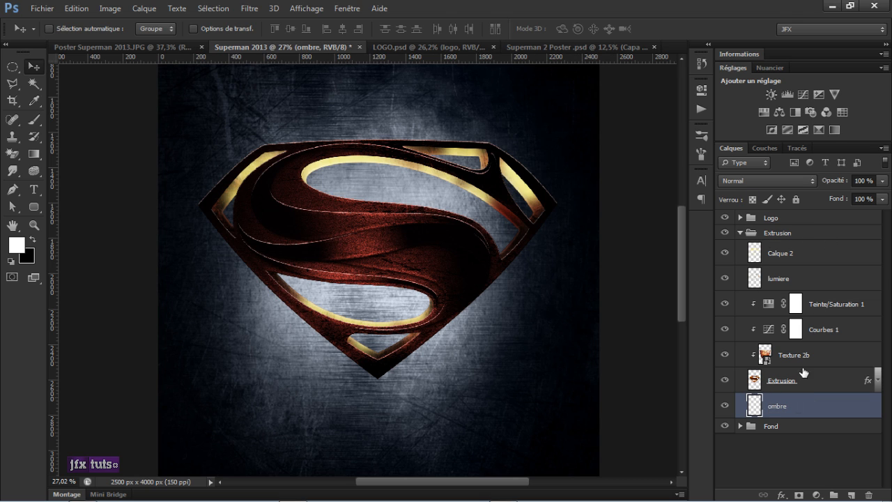
Fill the outline of the Extrusion layer with Noir at 100% opacity on the ombre layer, and deselect it
{"action": "left_click", "coordinate": [754, 380], "text": "ctrl"}
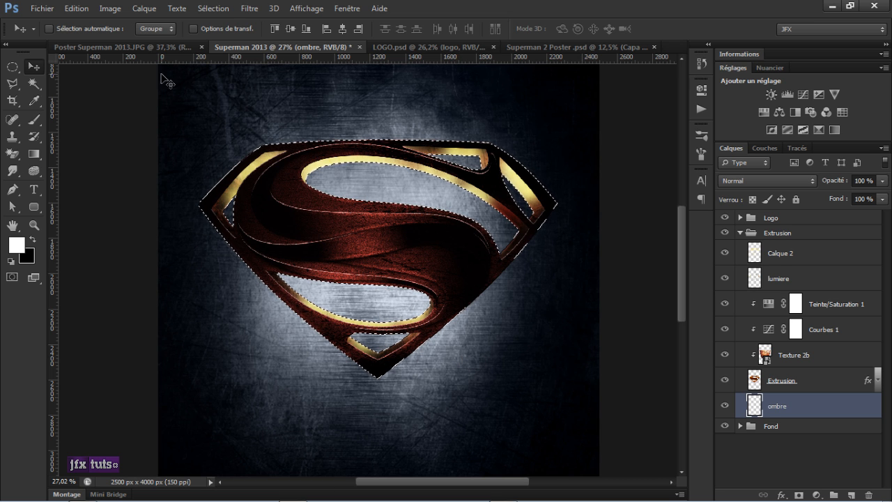
{"action": "left_click", "coordinate": [76, 9]}
{"action": "left_click", "coordinate": [90, 194]}
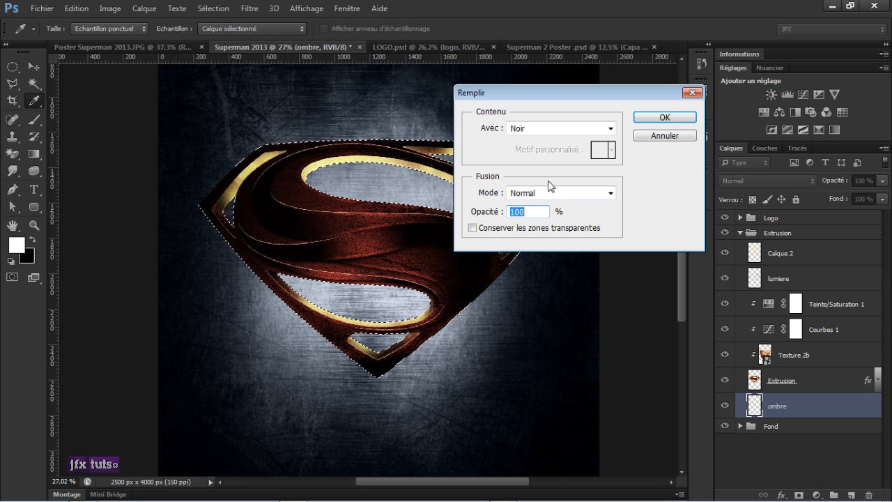
{"action": "left_click", "coordinate": [676, 119]}
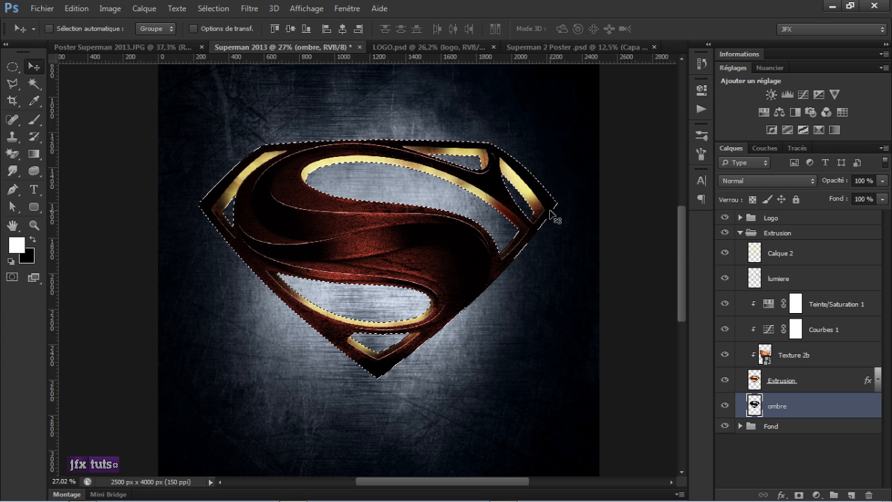
{"action": "key", "text": "ctrl+d"}
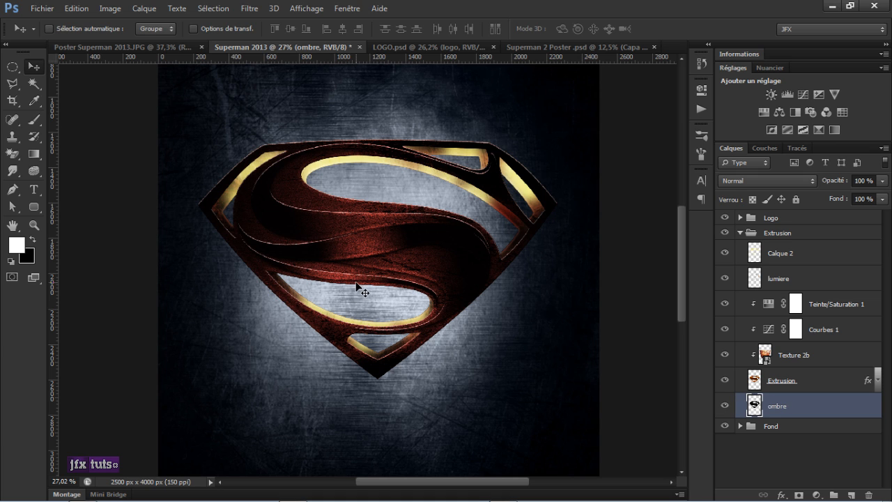
Nudge the ombre layer straight down by about 40 pixels so the shadow extends below the logo's edges
{"action": "key", "text": "Down"}
{"action": "key", "text": "Down"}
{"action": "key", "text": "Down"}
{"action": "key", "text": "Down"}
{"action": "key", "text": "Down"}
{"action": "key", "text": "Down"}
{"action": "key", "text": "Down"}
{"action": "key", "text": "Down"}
{"action": "key", "text": "Down"}
{"action": "key", "text": "Down"}
{"action": "key", "text": "Down"}
{"action": "key", "text": "Down"}
{"action": "key", "text": "Down"}
{"action": "key", "text": "Down"}
{"action": "key", "text": "Down"}
{"action": "key", "text": "Down"}
{"action": "key", "text": "Down"}
{"action": "key", "text": "Down"}
{"action": "key", "text": "Down"}
{"action": "key", "text": "Down"}
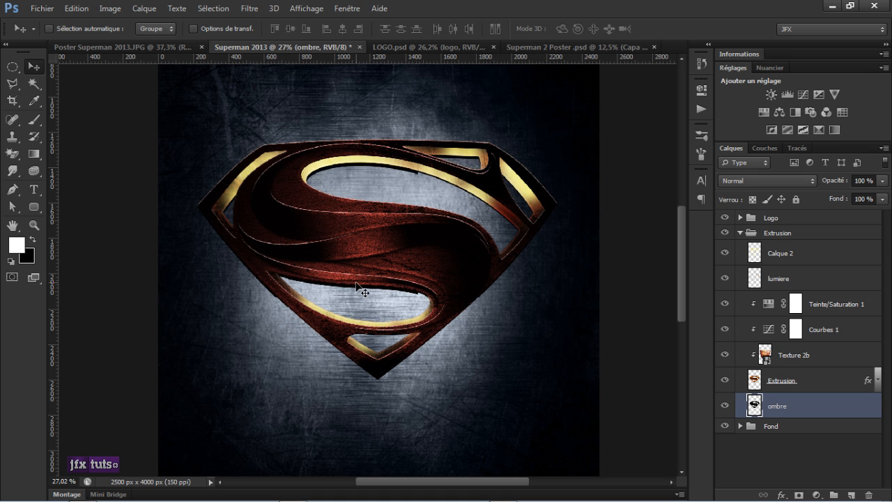
{"action": "key", "text": "Down"}
{"action": "key", "text": "Down"}
{"action": "key", "text": "Down"}
{"action": "key", "text": "Down"}
{"action": "key", "text": "Down"}
{"action": "key", "text": "Down"}
{"action": "key", "text": "Down"}
{"action": "key", "text": "Down"}
{"action": "key", "text": "Down"}
{"action": "key", "text": "Down"}
{"action": "key", "text": "Down"}
{"action": "key", "text": "Down"}
{"action": "key", "text": "Down"}
{"action": "key", "text": "Down"}
{"action": "key", "text": "Down"}
{"action": "key", "text": "Down"}
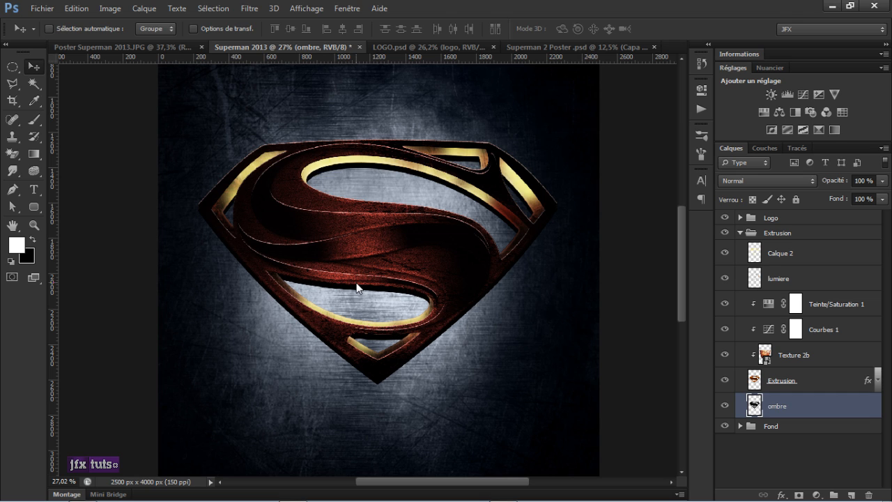
{"action": "key", "text": "Down"}
{"action": "key", "text": "Down"}
{"action": "key", "text": "Down"}
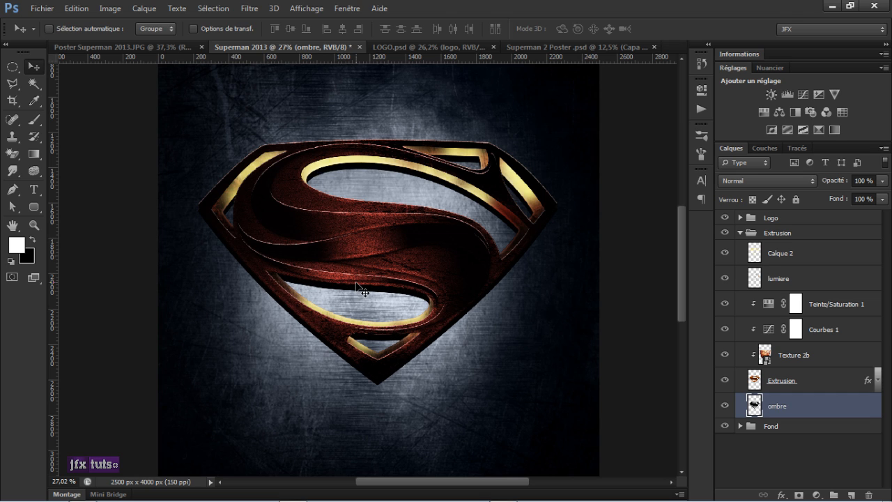
Apply Flou directionnel to the ombre layer with an angle of 90° and a distance of 100 pixels
{"action": "left_click", "coordinate": [248, 9]}
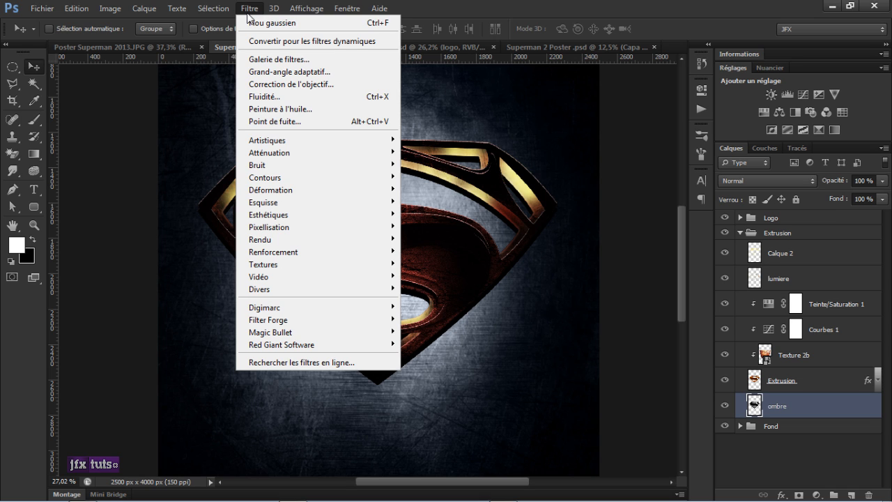
{"action": "mouse_move", "coordinate": [262, 156]}
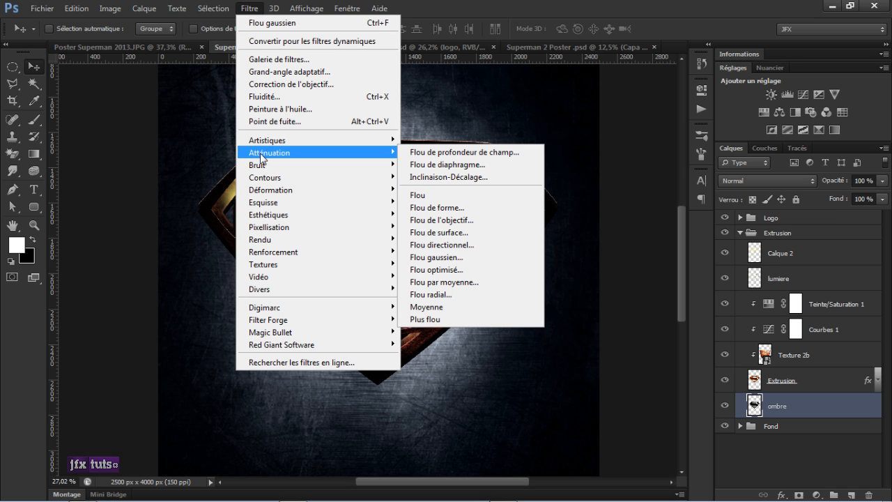
{"action": "left_click", "coordinate": [463, 245]}
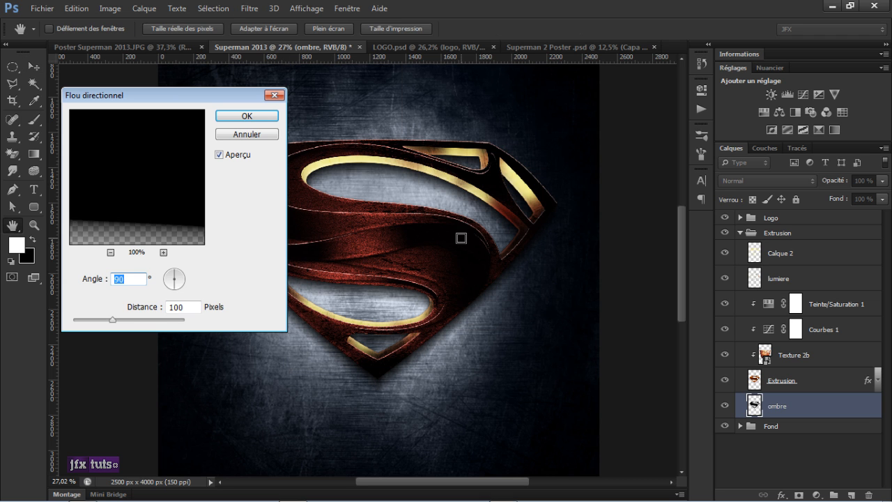
{"action": "left_click", "coordinate": [240, 116]}
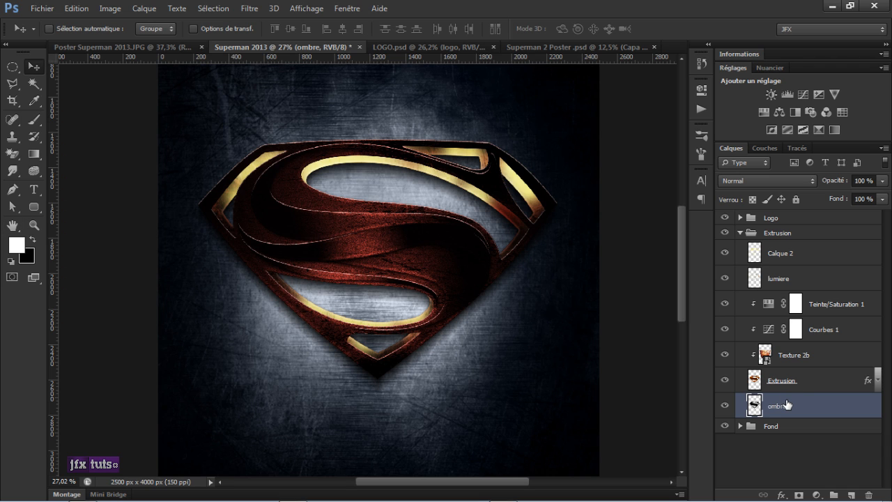
Duplicate the ombre layer and merge the copy with the original to strengthen the shadow
{"action": "key", "text": "ctrl+j"}
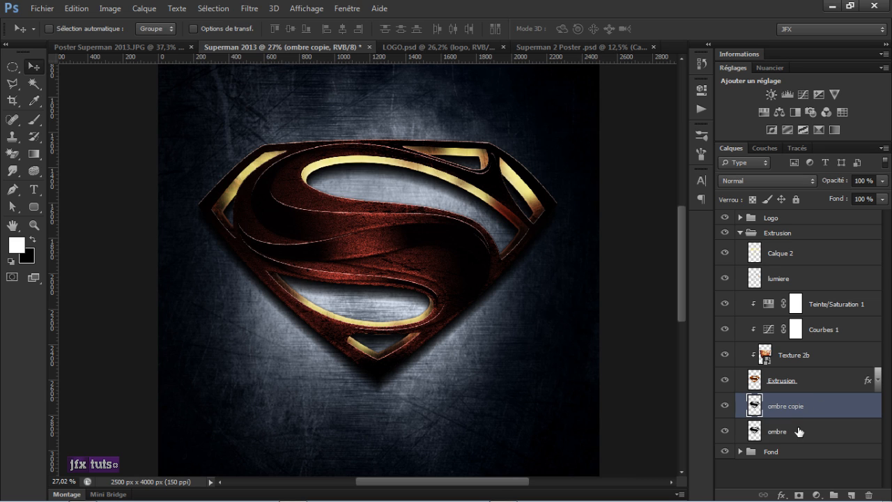
{"action": "left_click", "coordinate": [799, 432]}
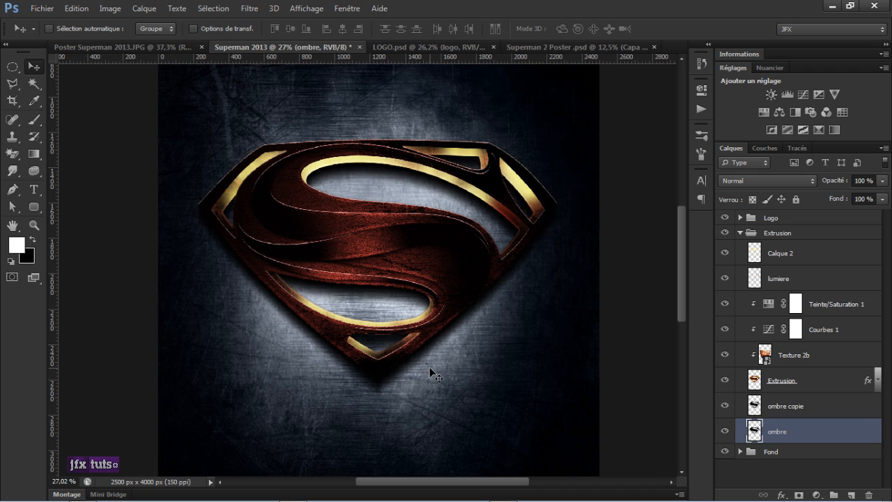
{"action": "left_click", "coordinate": [819, 417], "text": "shift"}
{"action": "right_click", "coordinate": [821, 410]}
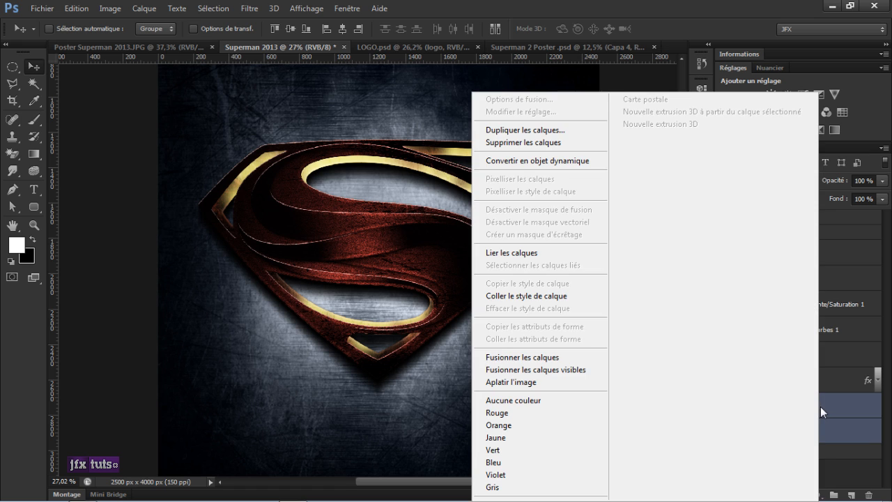
{"action": "left_click", "coordinate": [503, 360]}
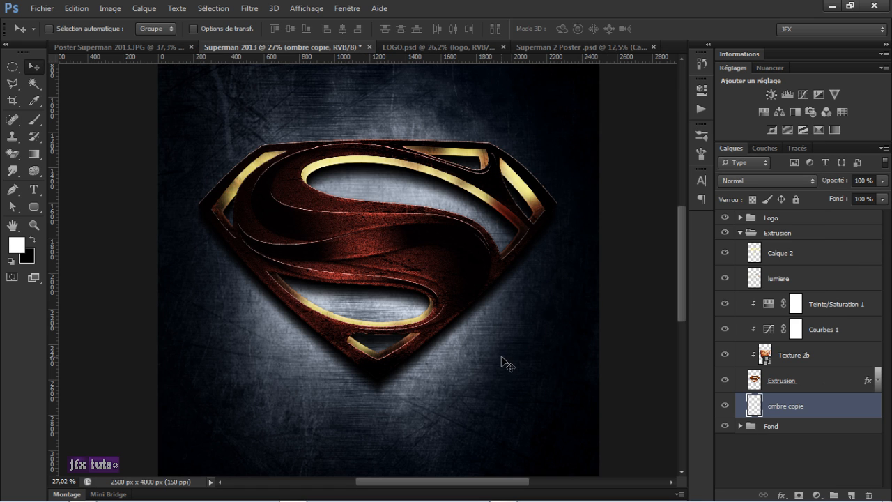
Apply Flou gaussien with a radius of 20 pixels to the merged ombre copie layer
{"action": "left_click", "coordinate": [250, 8]}
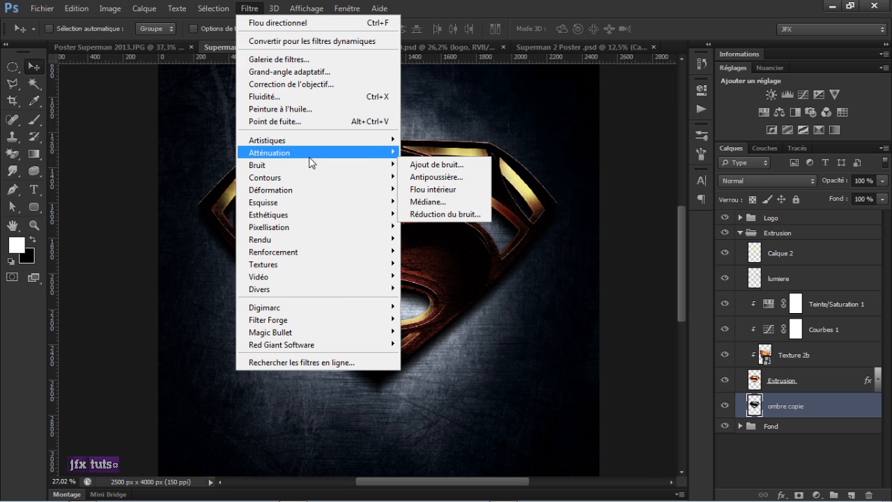
{"action": "mouse_move", "coordinate": [310, 155]}
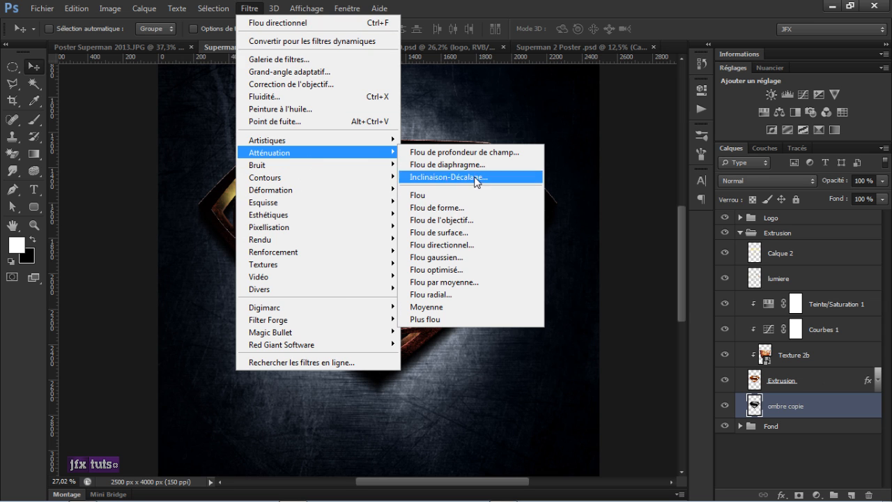
{"action": "left_click", "coordinate": [480, 258]}
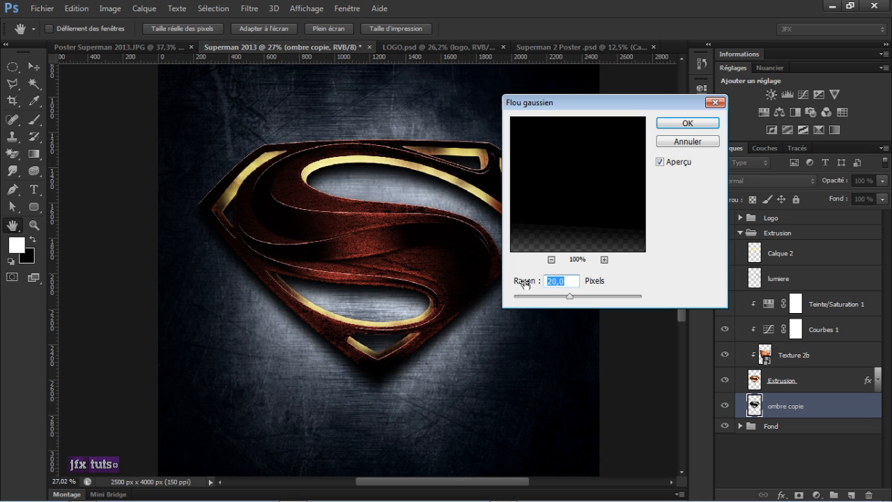
{"action": "left_click", "coordinate": [689, 124]}
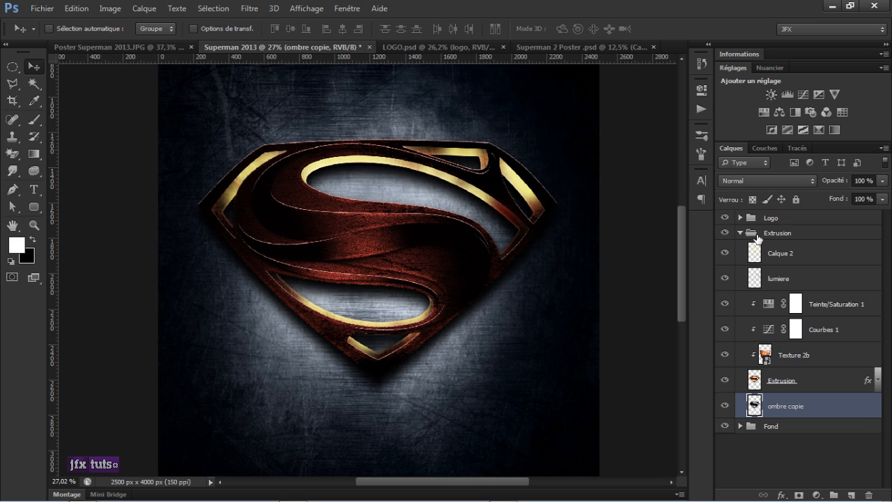
Collapse the Extrusion group and paint a soft white glow at 79% opacity over the logo's upper edge on a new layer above Logo
{"action": "left_click", "coordinate": [740, 234]}
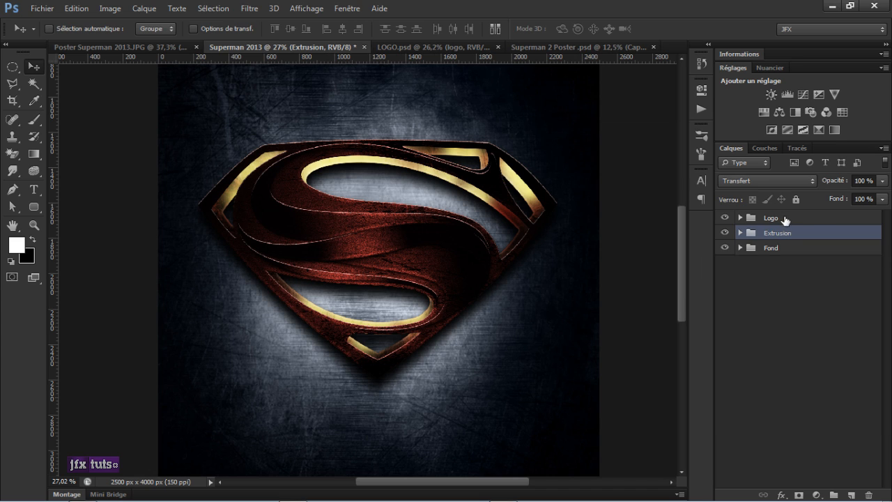
{"action": "left_click", "coordinate": [807, 222]}
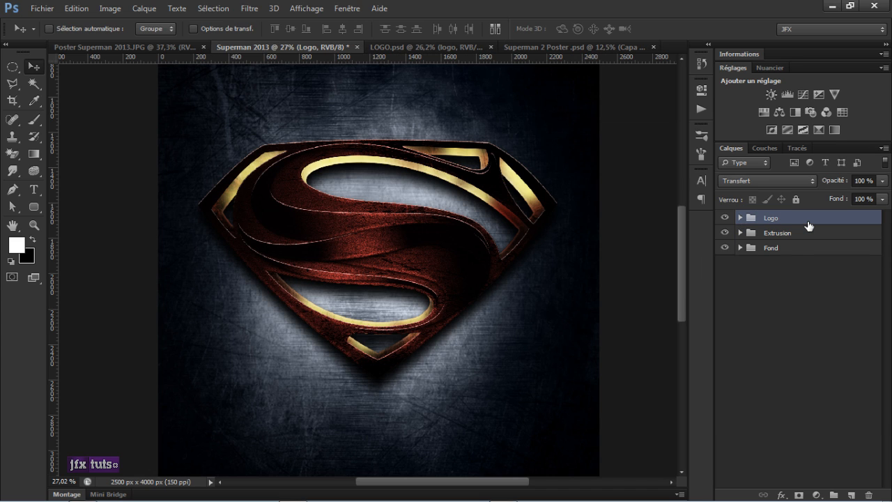
{"action": "left_click", "coordinate": [853, 494]}
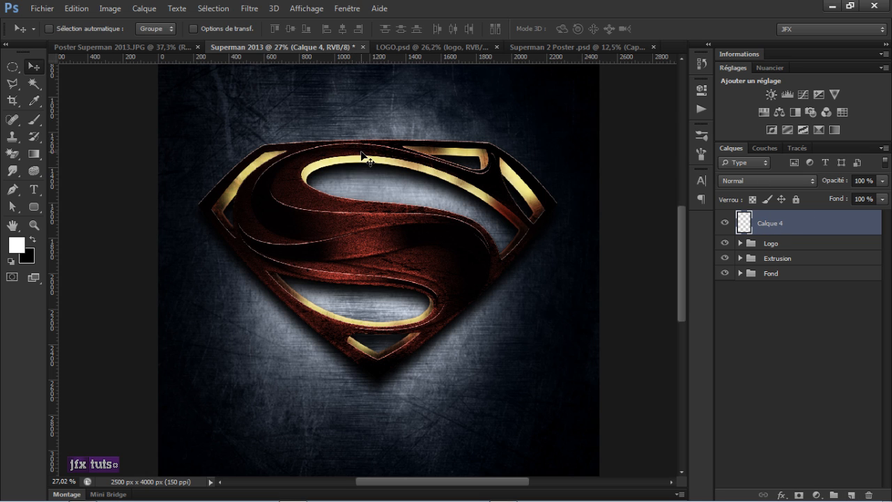
{"action": "key", "text": "b"}
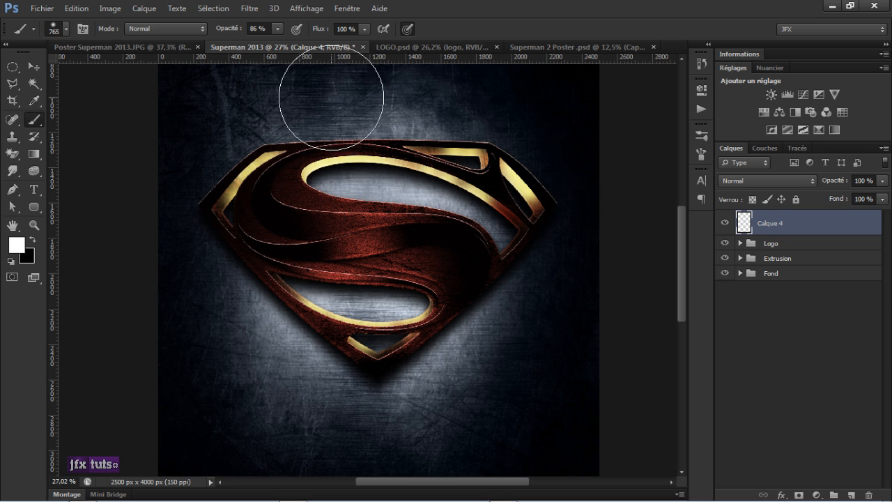
{"action": "left_click_drag", "start_coordinate": [224, 32], "coordinate": [237, 32]}
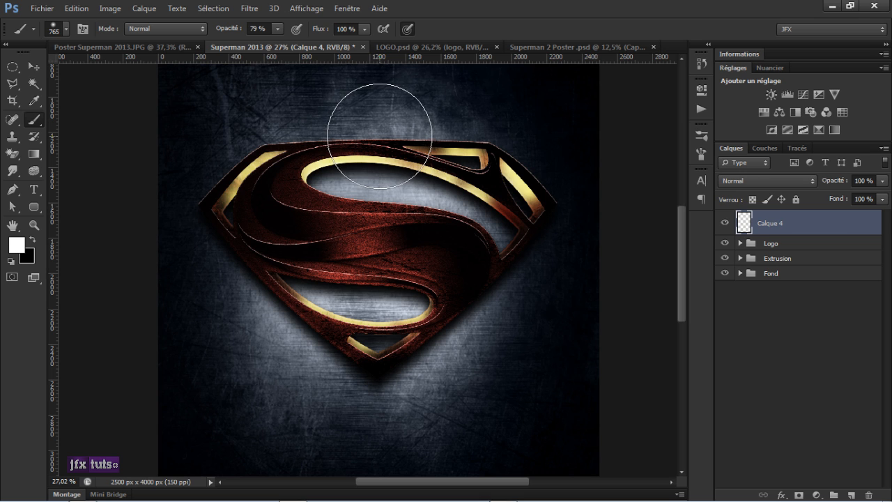
{"action": "left_click_drag", "start_coordinate": [378, 123], "coordinate": [380, 136]}
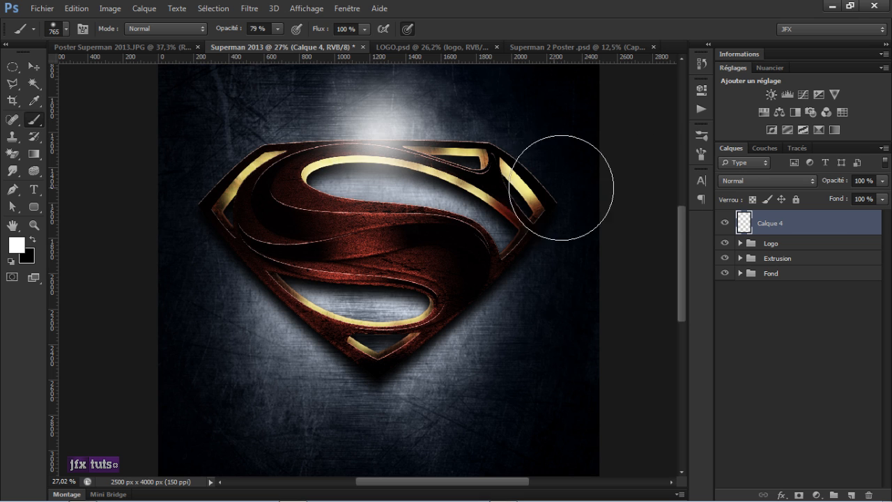
Set the glow layer Calque 4 to Incrustation blend mode and duplicate it
{"action": "left_click", "coordinate": [766, 182]}
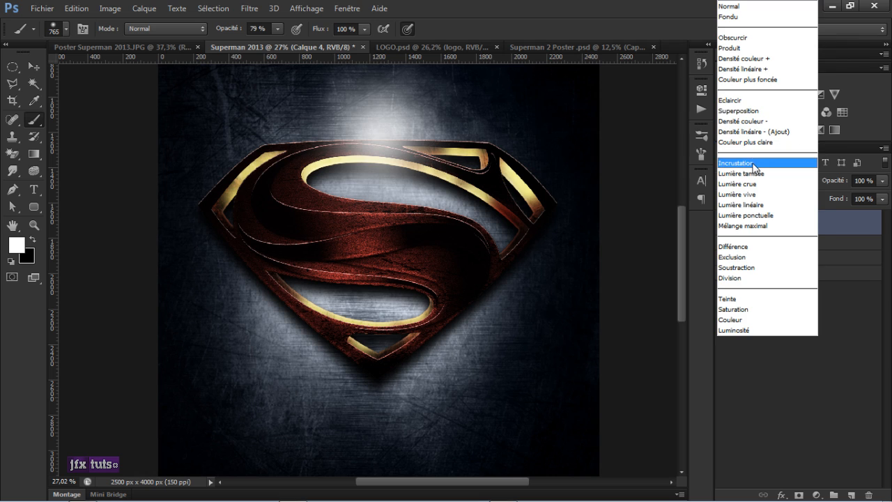
{"action": "left_click", "coordinate": [753, 163]}
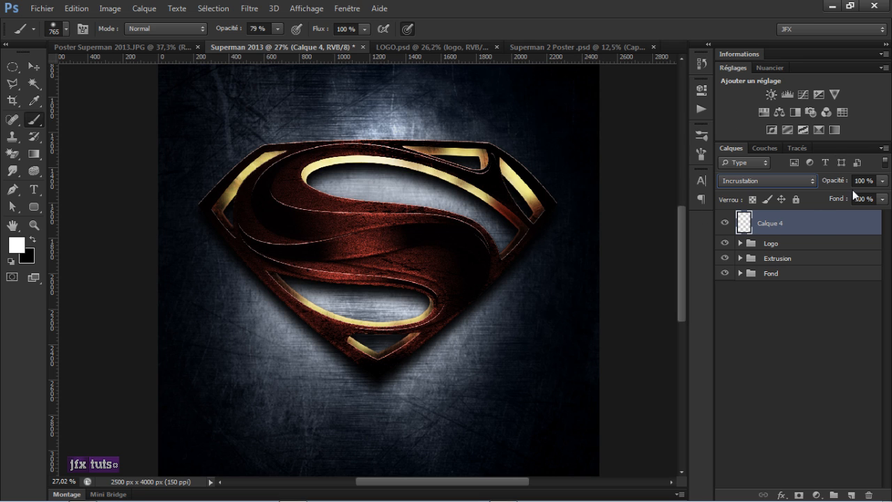
{"action": "key", "text": "ctrl+j"}
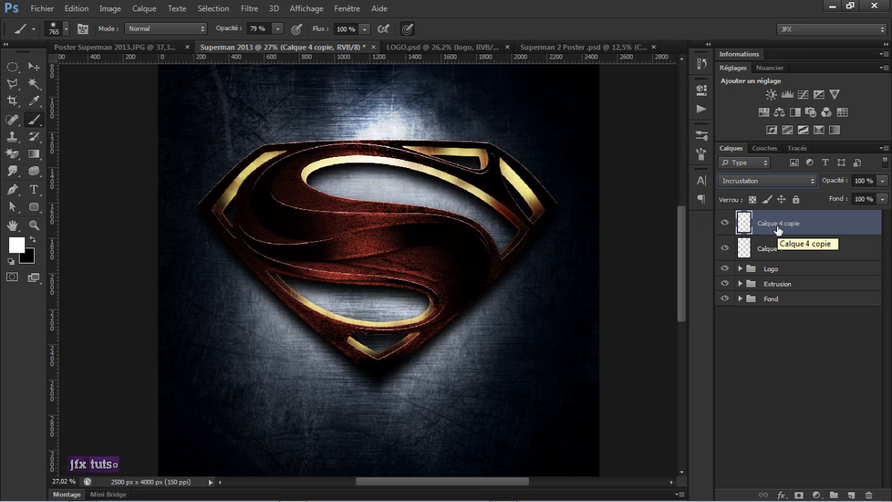
Add a layer above Calque 4 copie, and set the brush to 99% opacity with its tip flattened to 12% roundness
{"action": "left_click", "coordinate": [850, 495]}
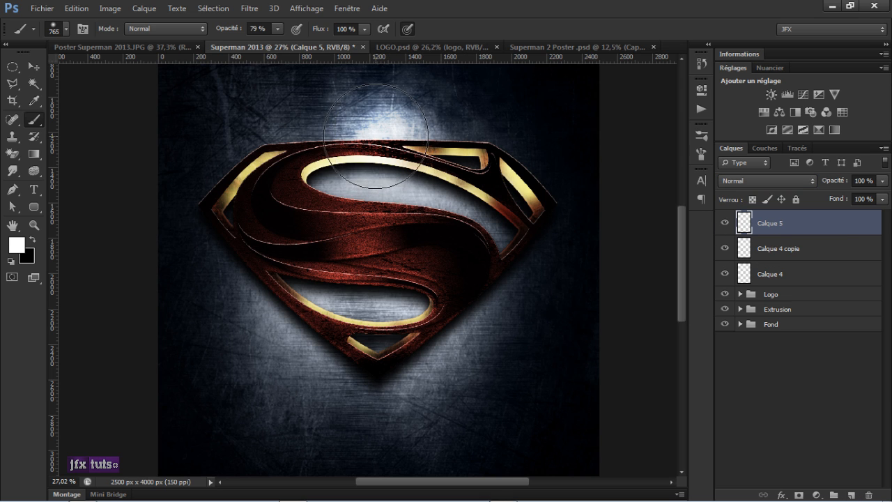
{"action": "left_click_drag", "start_coordinate": [226, 35], "coordinate": [240, 34]}
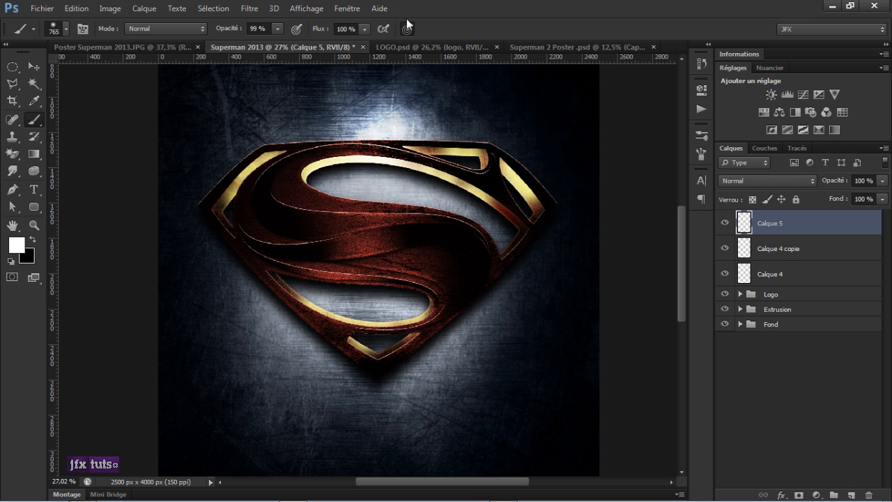
{"action": "left_click", "coordinate": [697, 155]}
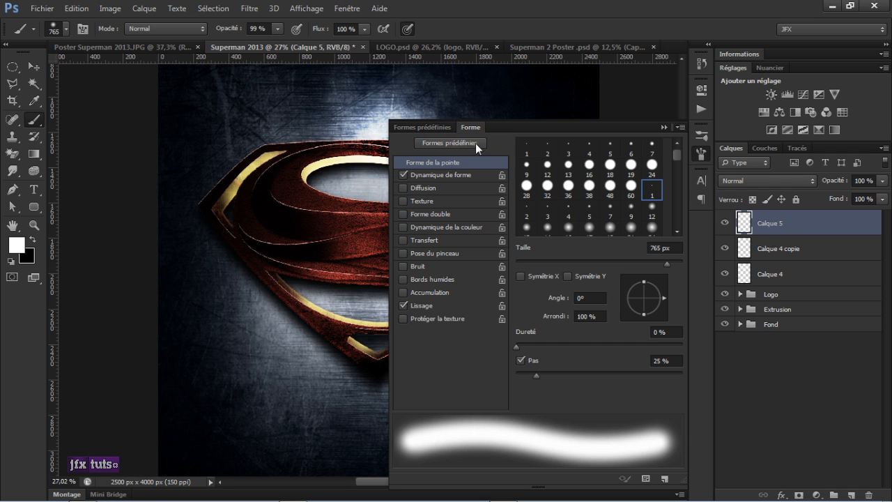
{"action": "left_click", "coordinate": [345, 8]}
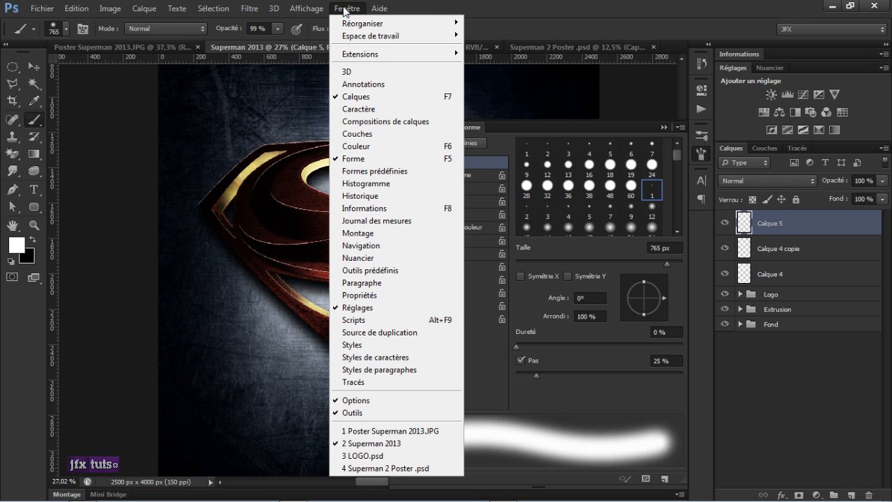
{"action": "left_click", "coordinate": [416, 162]}
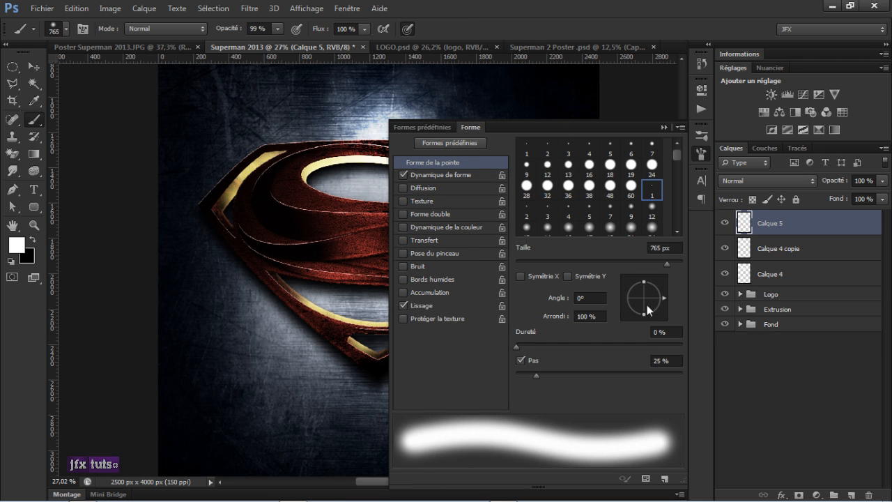
{"action": "left_click_drag", "start_coordinate": [644, 284], "coordinate": [646, 300]}
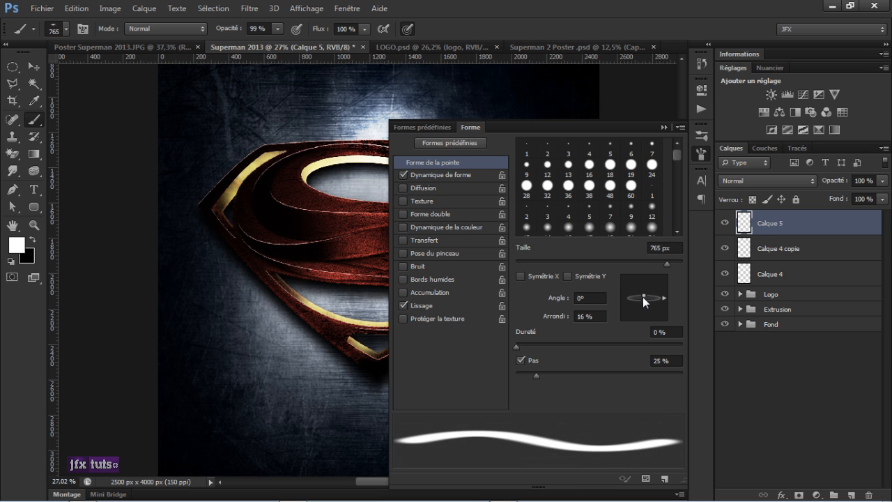
{"action": "left_click_drag", "start_coordinate": [646, 299], "coordinate": [646, 302]}
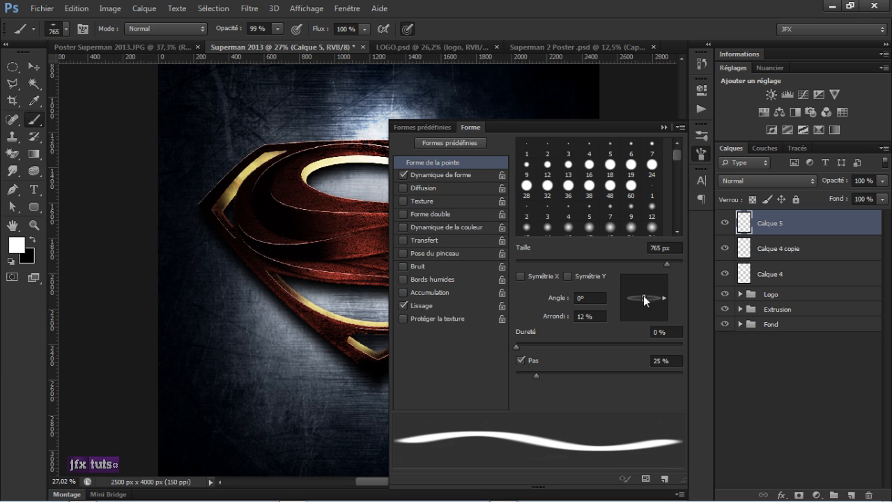
Paint a single flattened white glow dab on the centre of the logo's upper edge on Calque 5
{"action": "left_click", "coordinate": [663, 127]}
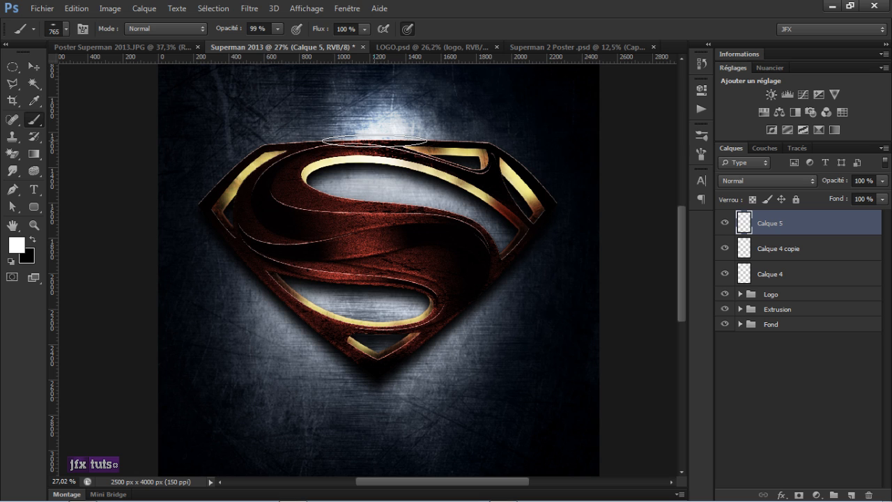
{"action": "left_click", "coordinate": [375, 140]}
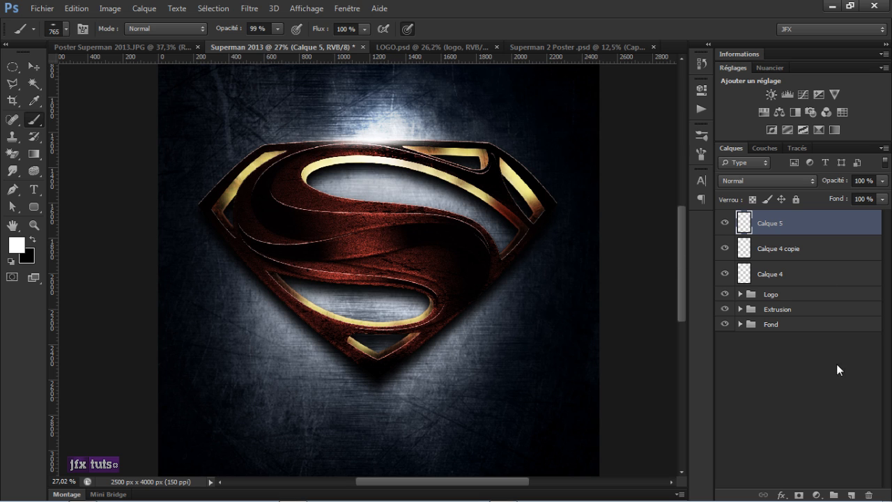
Add a Courbe de transfert de dégradé adjustment layer above Calque 5 using the Orange, jaune, orange preset
{"action": "left_click", "coordinate": [817, 494]}
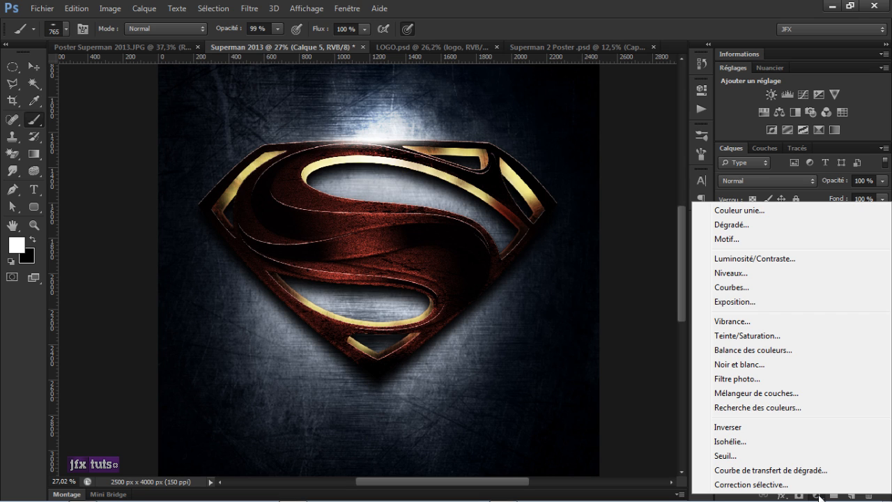
{"action": "left_click", "coordinate": [796, 471]}
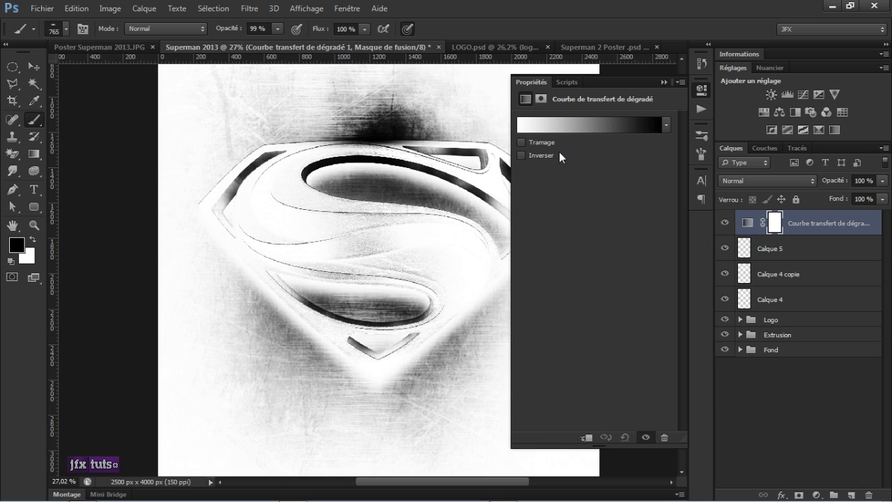
{"action": "left_click", "coordinate": [616, 124]}
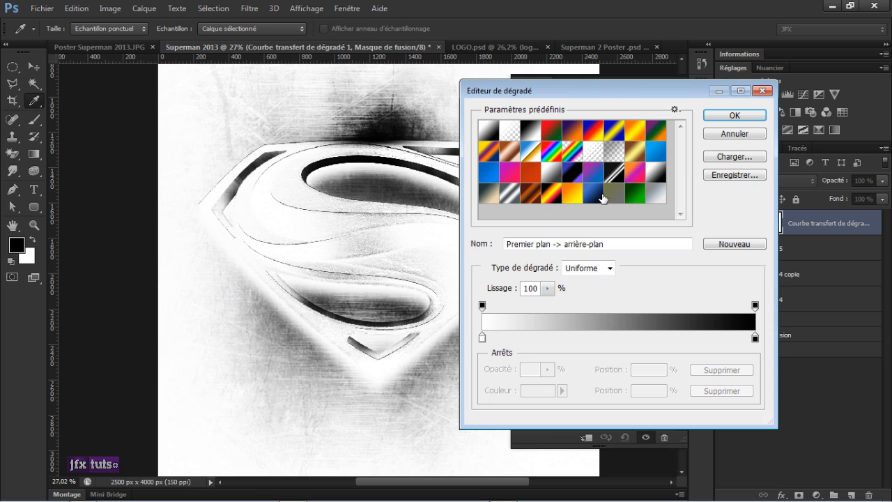
{"action": "left_click", "coordinate": [637, 136]}
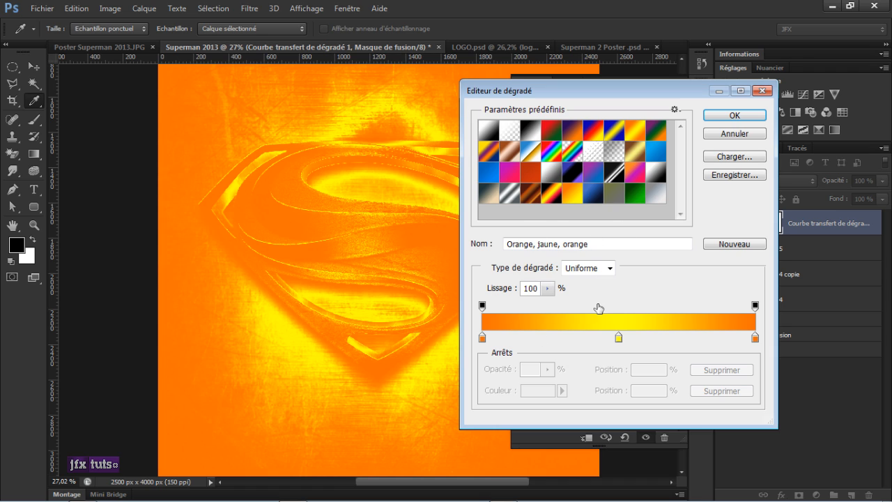
{"action": "left_click", "coordinate": [741, 116]}
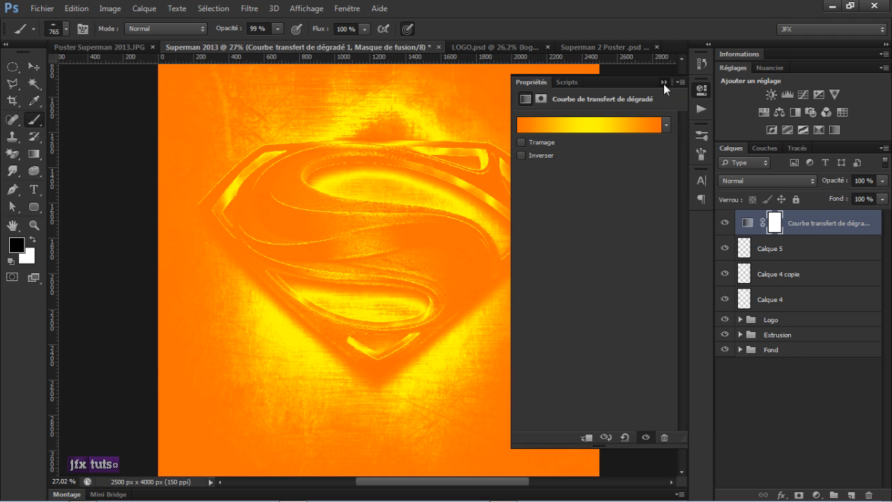
{"action": "left_click", "coordinate": [663, 83]}
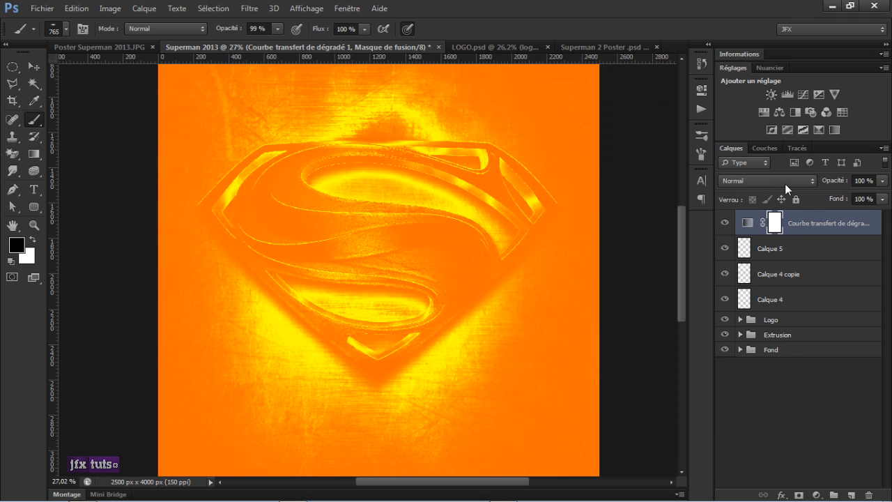
Set the gradient map layer's blend mode to Lumière tamisée and its opacity to 45%
{"action": "left_click", "coordinate": [786, 181]}
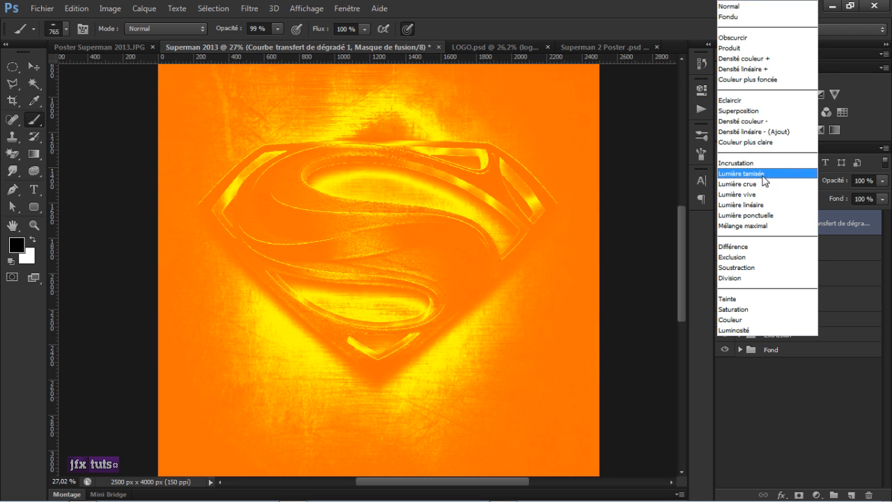
{"action": "left_click", "coordinate": [764, 174]}
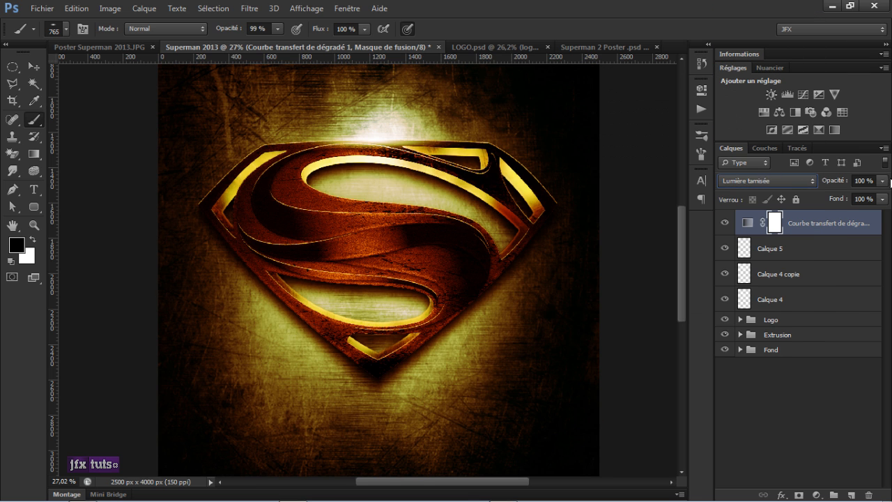
{"action": "left_click", "coordinate": [862, 181]}
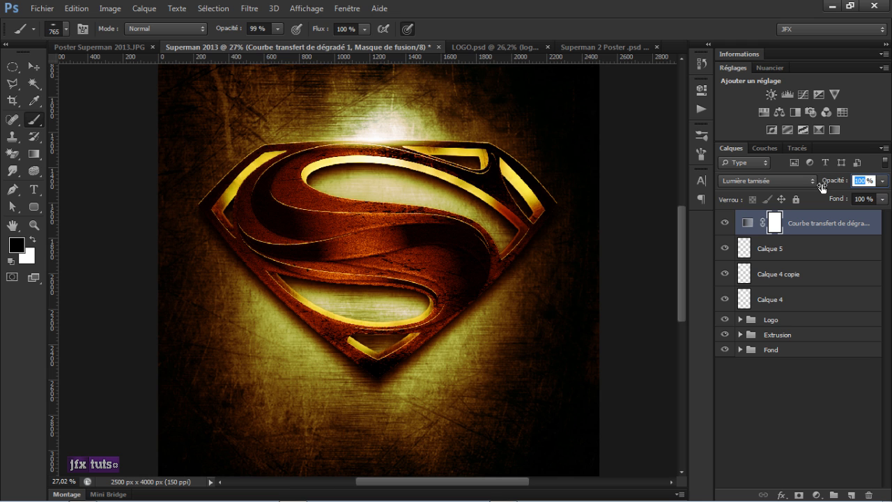
{"action": "type", "text": "40"}
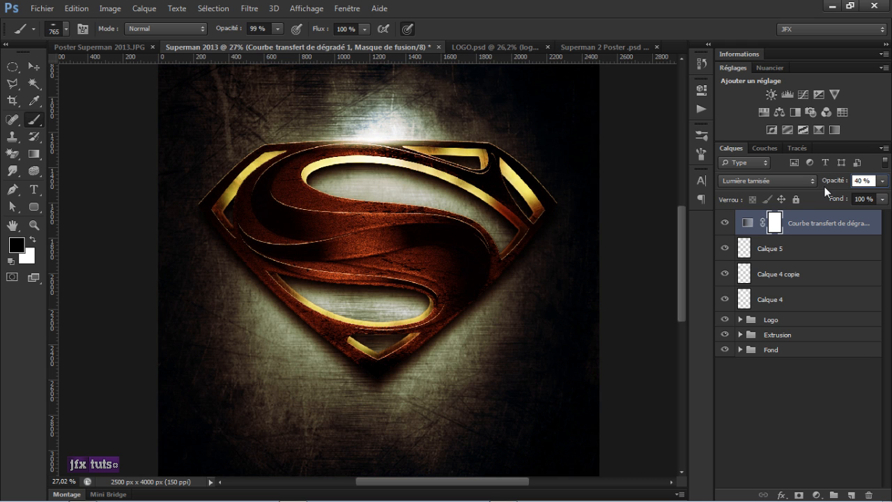
{"action": "key", "text": "BackSpace"}
{"action": "type", "text": "5"}
{"action": "key", "text": "Return"}
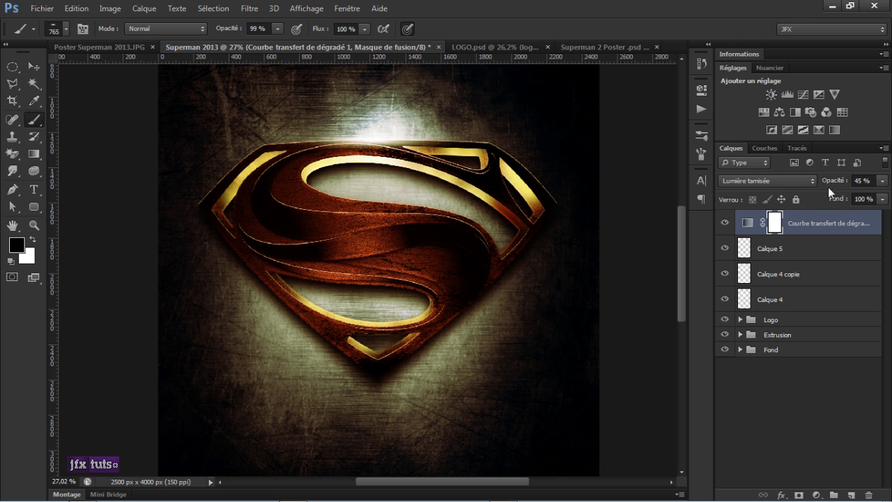
Invert the gradient map layer's mask to black
{"action": "double_click", "coordinate": [775, 228]}
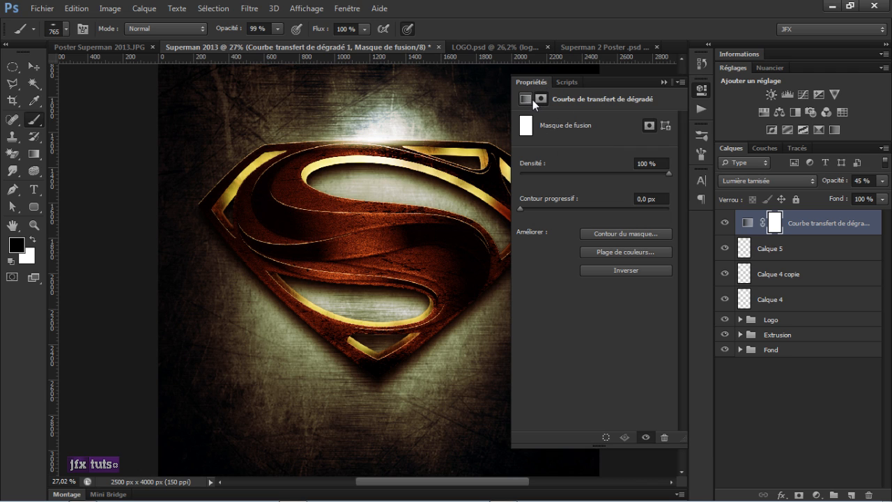
{"action": "left_click", "coordinate": [631, 271]}
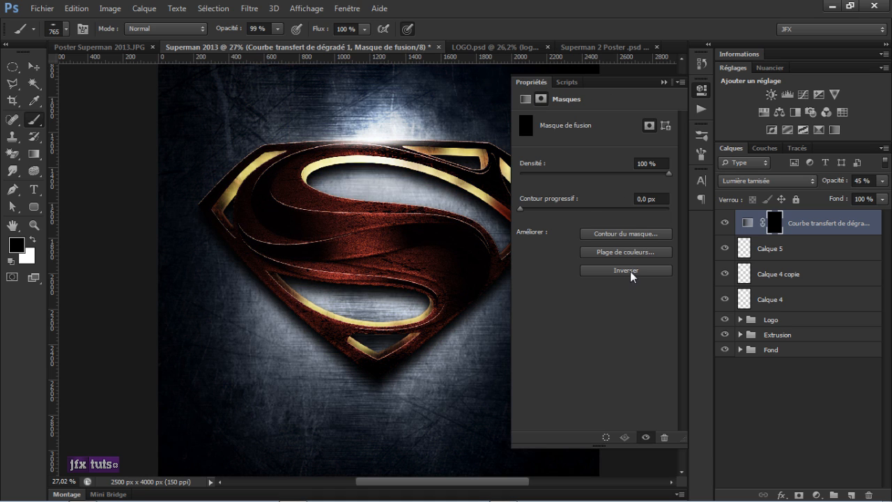
{"action": "left_click", "coordinate": [664, 82]}
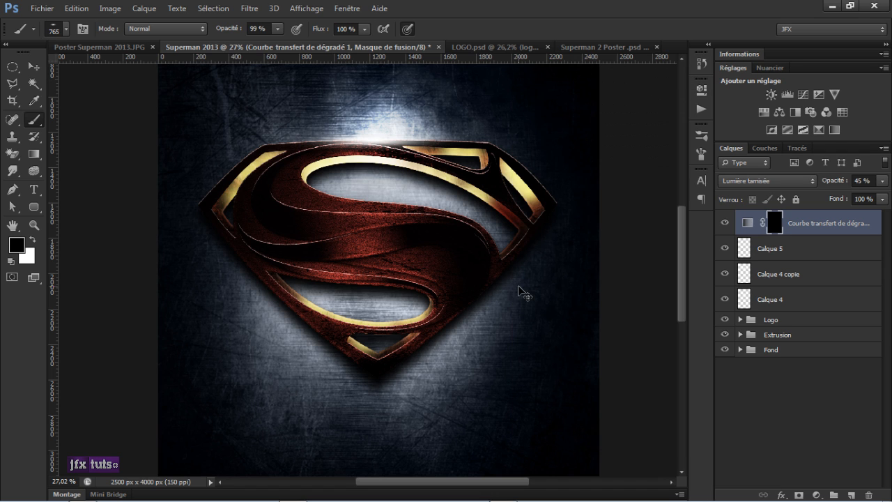
Import Text_Superman.png into the poster as a new top layer at its default size and placement
{"action": "scroll", "coordinate": [391, 208], "scroll_direction": "down", "scroll_amount": 2}
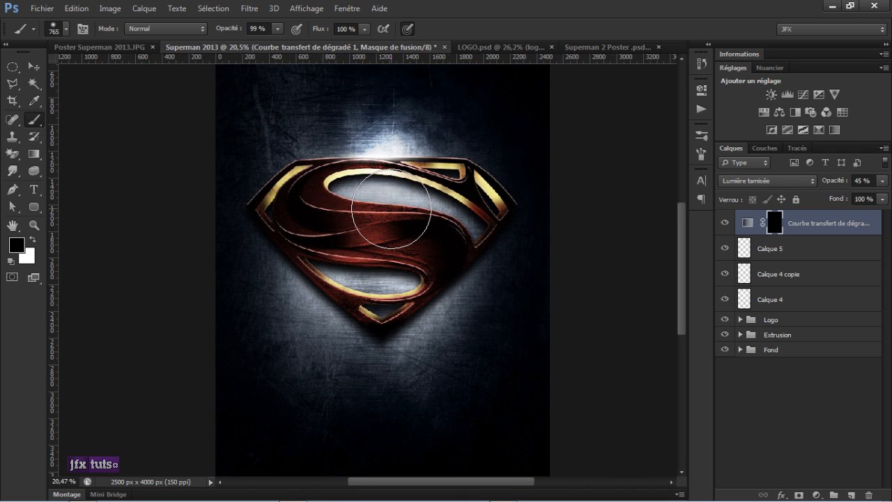
{"action": "scroll", "coordinate": [392, 208], "scroll_direction": "down", "scroll_amount": 3}
{"action": "scroll", "coordinate": [392, 209], "scroll_direction": "up", "scroll_amount": 2}
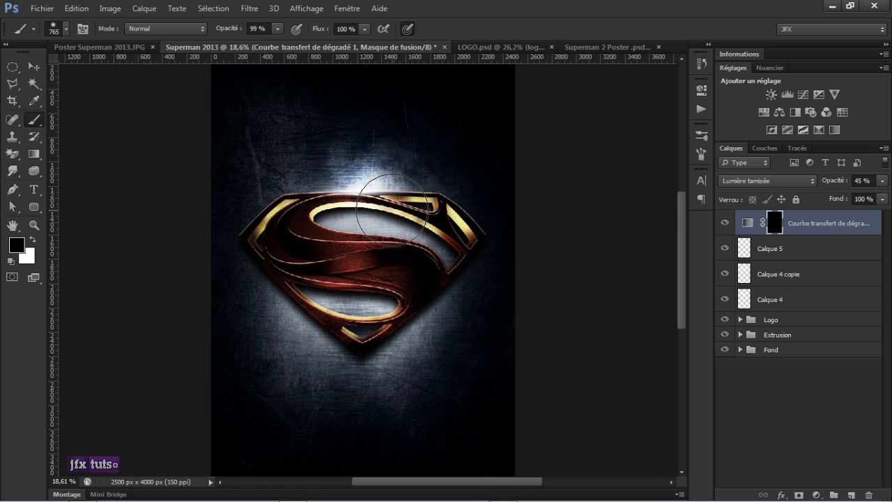
{"action": "key", "text": "v"}
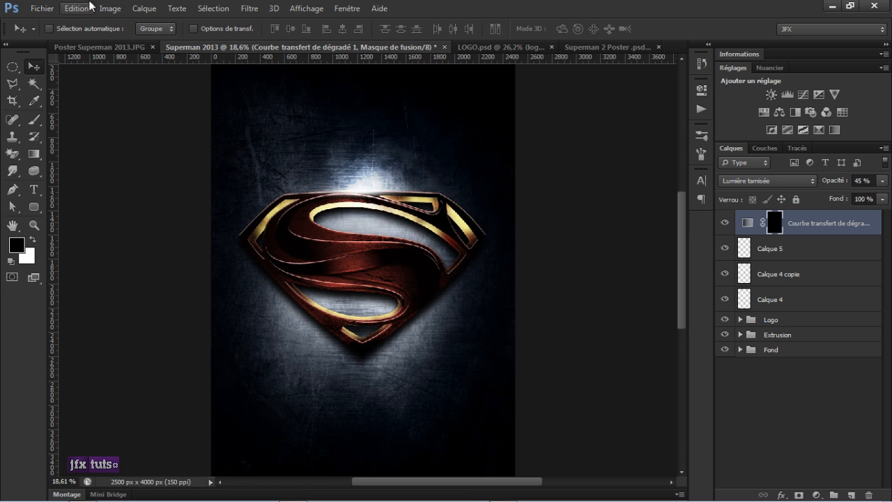
{"action": "left_click", "coordinate": [41, 9]}
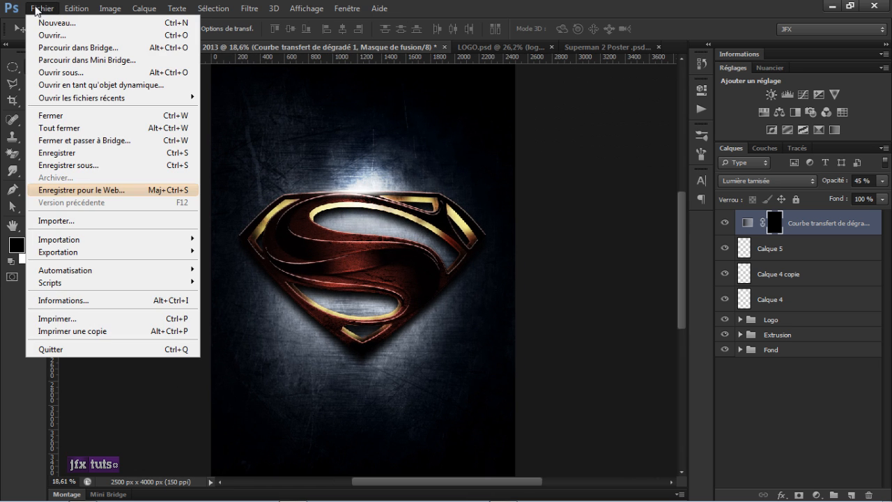
{"action": "left_click", "coordinate": [60, 223]}
{"action": "left_click", "coordinate": [366, 251]}
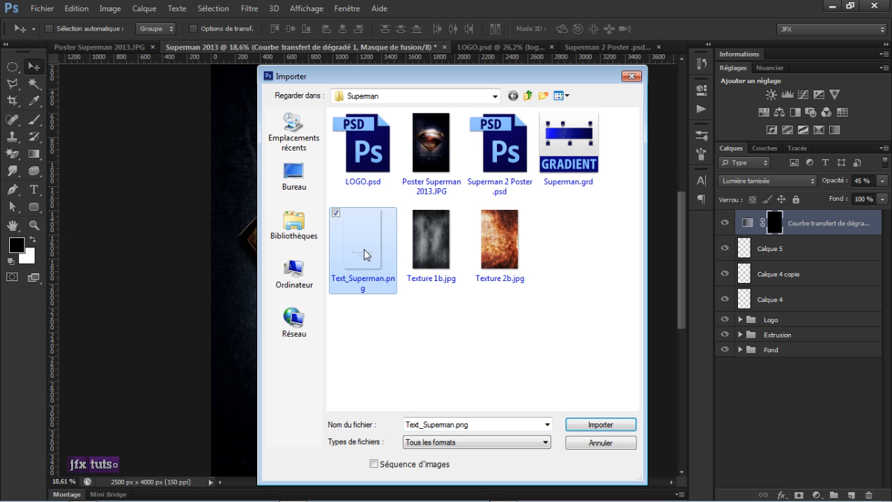
{"action": "left_click", "coordinate": [616, 425]}
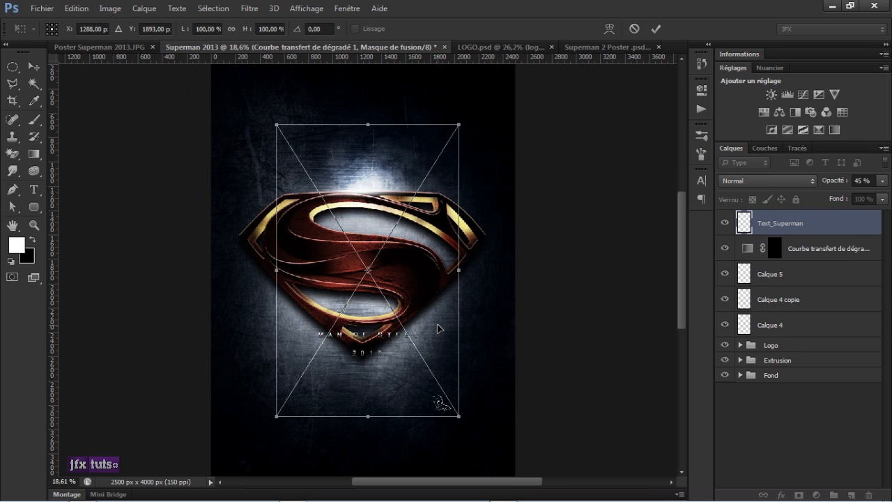
{"action": "scroll", "coordinate": [399, 296], "scroll_direction": "down", "scroll_amount": 2}
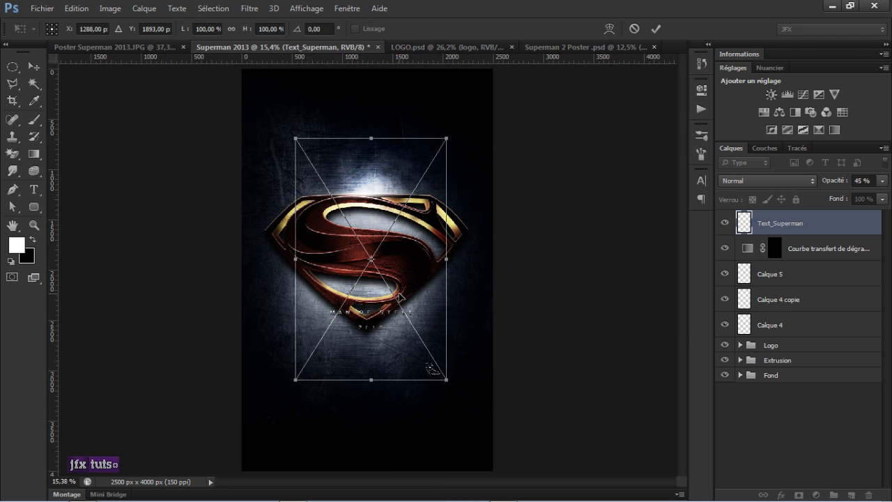
{"action": "scroll", "coordinate": [399, 296], "scroll_direction": "up", "scroll_amount": 1}
{"action": "scroll", "coordinate": [399, 296], "scroll_direction": "down", "scroll_amount": 1}
{"action": "key", "text": "Return"}
{"action": "scroll", "coordinate": [399, 295], "scroll_direction": "down", "scroll_amount": 1}
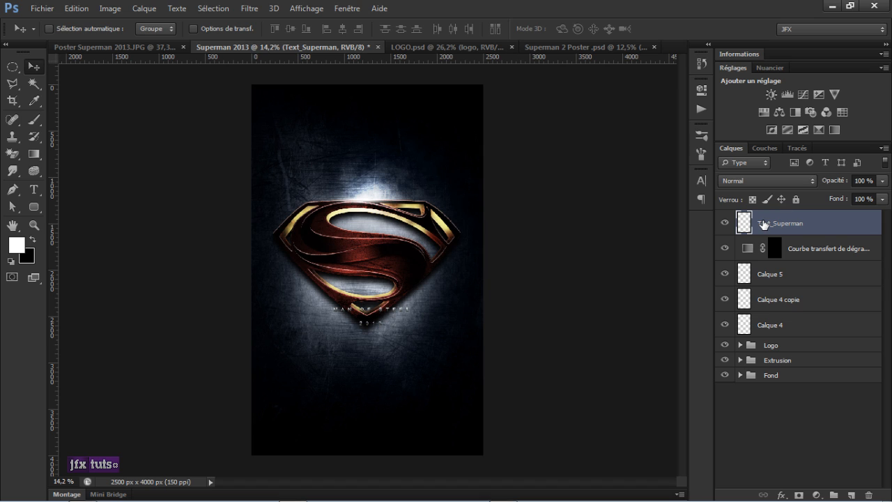
Enlarge the MAN OF STEEL 2013 text to about 229% width and 186% height, and centre it below the logo
{"action": "key", "text": "ctrl+t"}
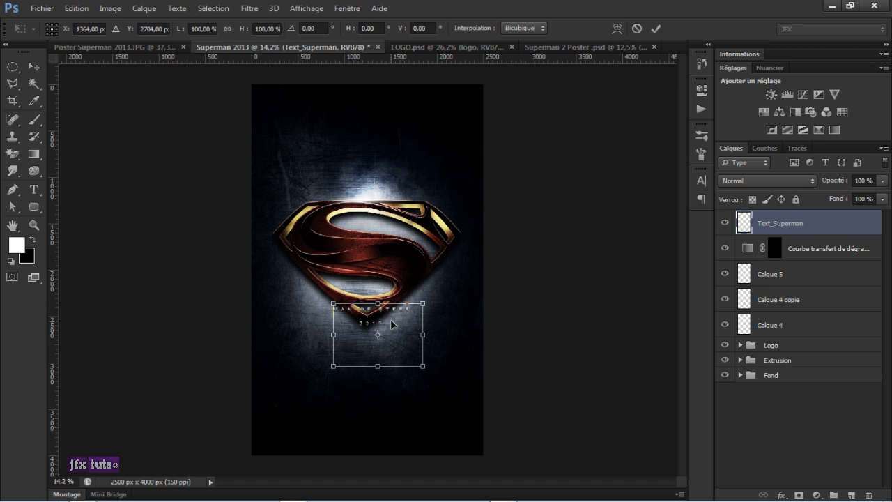
{"action": "left_click_drag", "start_coordinate": [391, 320], "coordinate": [427, 352]}
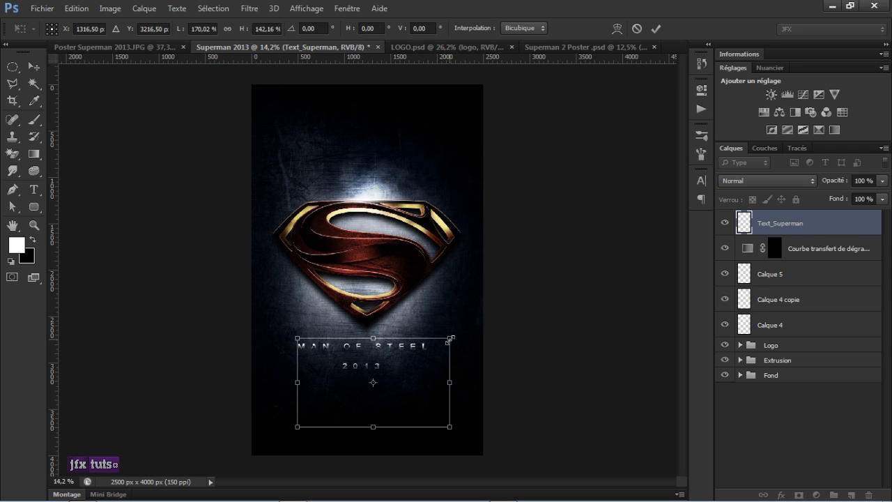
{"action": "left_click_drag", "start_coordinate": [450, 338], "coordinate": [477, 330]}
{"action": "mouse_move", "coordinate": [366, 340]}
{"action": "left_mouse_down"}
{"action": "mouse_move", "coordinate": [376, 356]}
{"action": "mouse_move", "coordinate": [361, 354]}
{"action": "left_mouse_up"}
{"action": "mouse_move", "coordinate": [470, 396]}
{"action": "left_mouse_down"}
{"action": "mouse_move", "coordinate": [517, 395]}
{"action": "mouse_move", "coordinate": [475, 395]}
{"action": "left_mouse_up"}
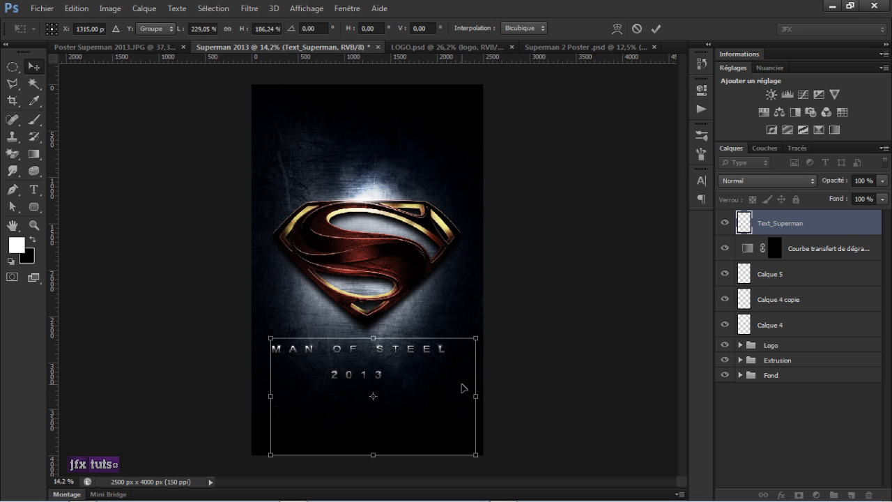
{"action": "key", "text": "Return"}
{"action": "left_click_drag", "start_coordinate": [351, 352], "coordinate": [361, 366]}
{"action": "scroll", "coordinate": [376, 334], "scroll_direction": "up", "scroll_amount": 3}
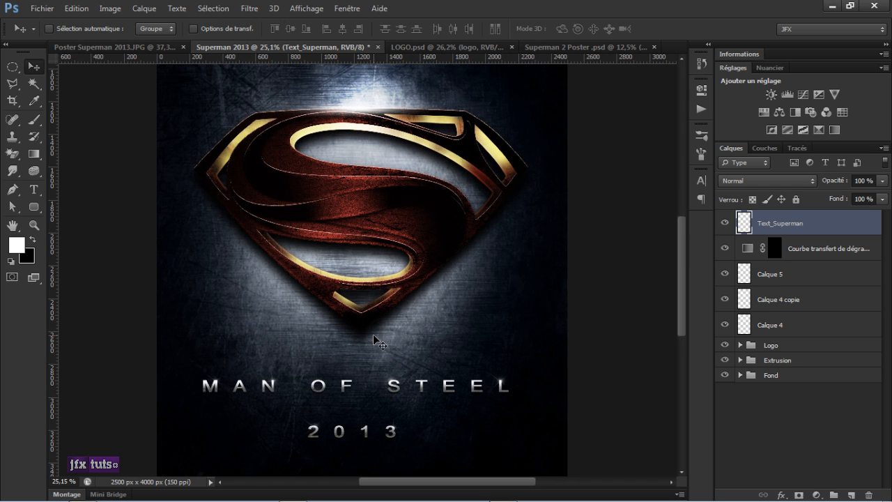